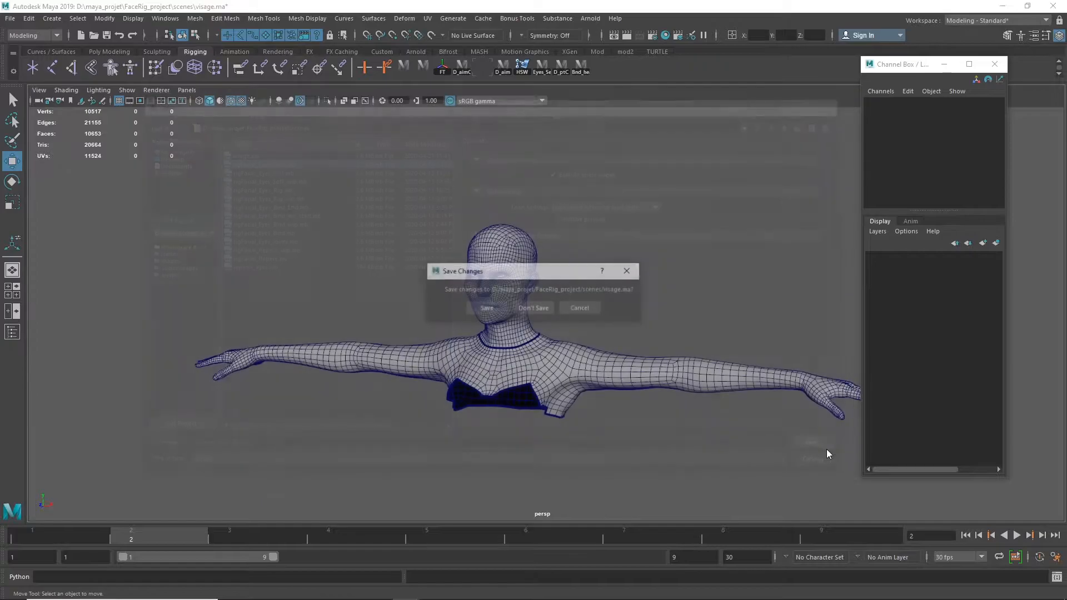
Step: Open the scene rigFacial_Eyes_Blink.mb without saving the changes to visage.ma, accepting the student version notice
{"action": "left_click", "coordinate": [539, 310]}
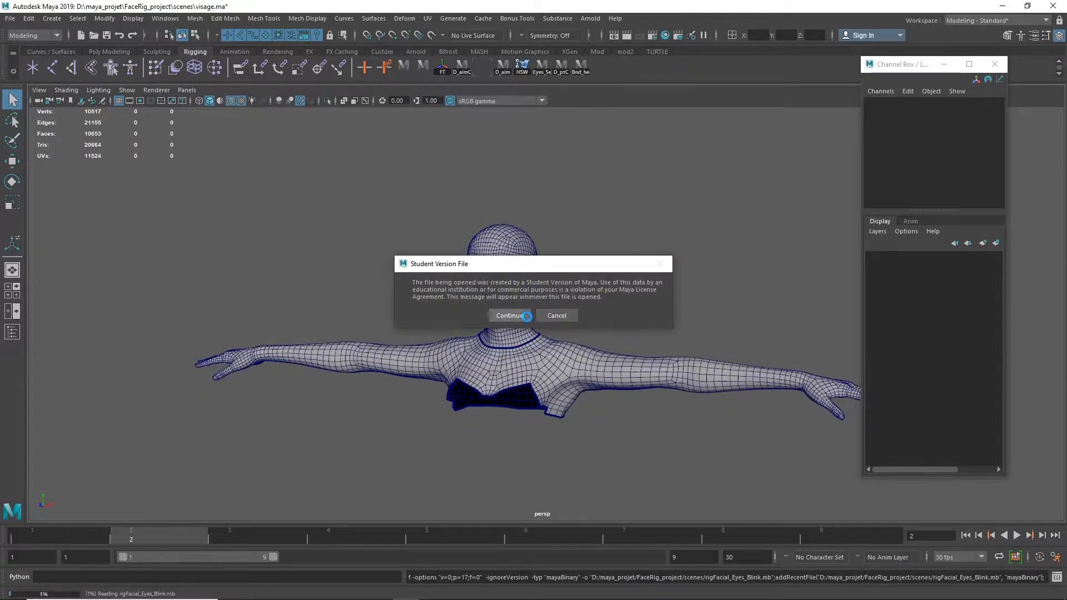
{"action": "left_click", "coordinate": [525, 313]}
{"action": "right_click_drag", "start_coordinate": [596, 251], "coordinate": [428, 271], "text": "alt"}
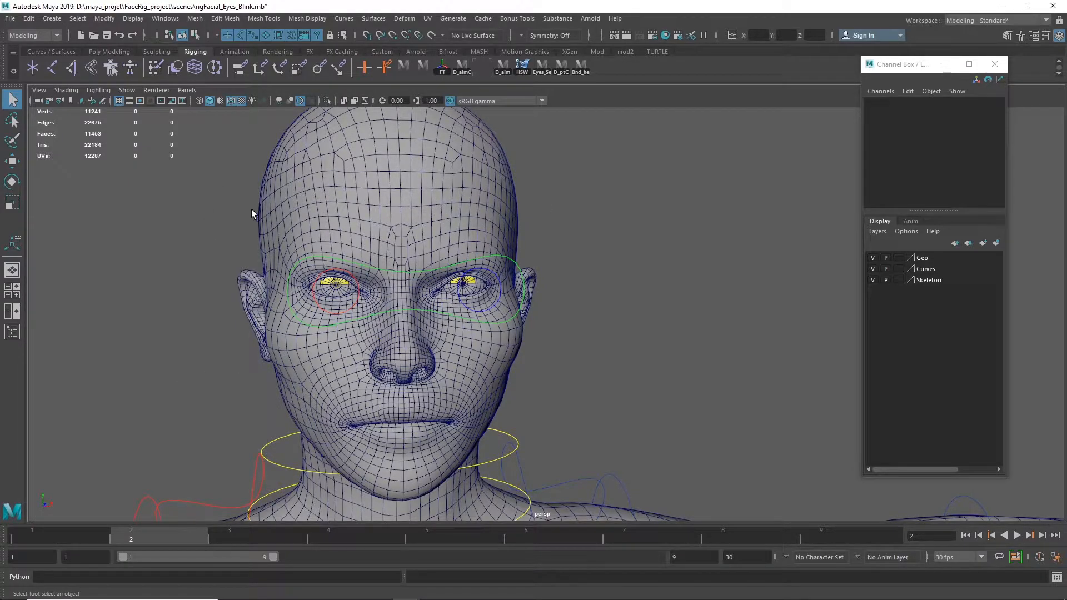
Step: Save the scene under the new name rigFacial_Eyes_separation.ma in the project's scenes folder
{"action": "left_click", "coordinate": [17, 21]}
{"action": "left_click", "coordinate": [49, 72]}
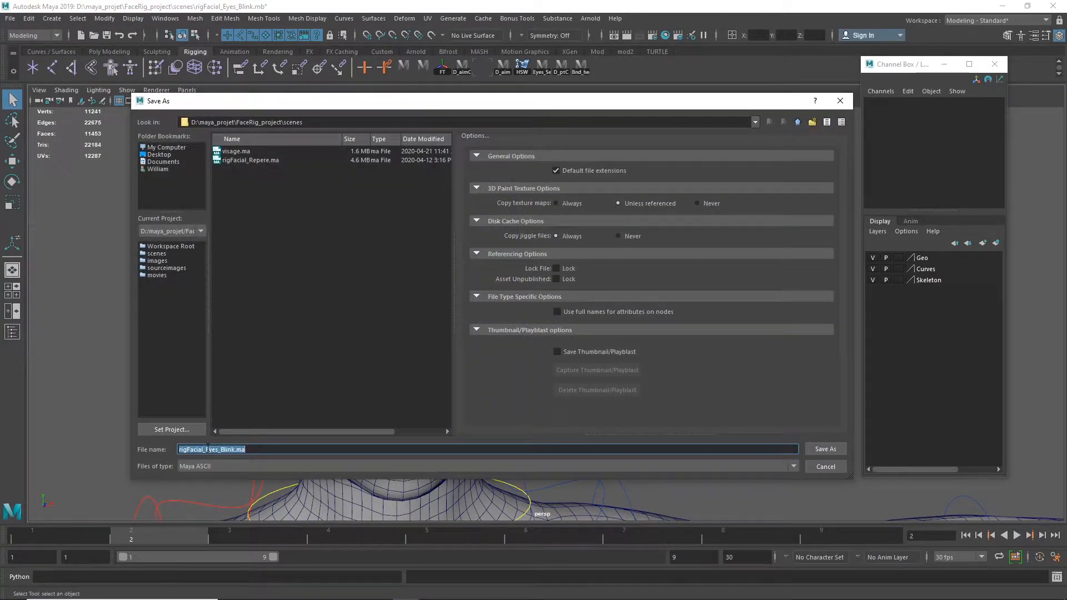
{"action": "key", "text": "Right"}
{"action": "key", "text": "Left"}
{"action": "key", "text": "Left"}
{"action": "key", "text": "BackSpace"}
{"action": "key", "text": "BackSpace"}
{"action": "key", "text": "BackSpace"}
{"action": "key", "text": "BackSpace"}
{"action": "type", "text": "sepa"}
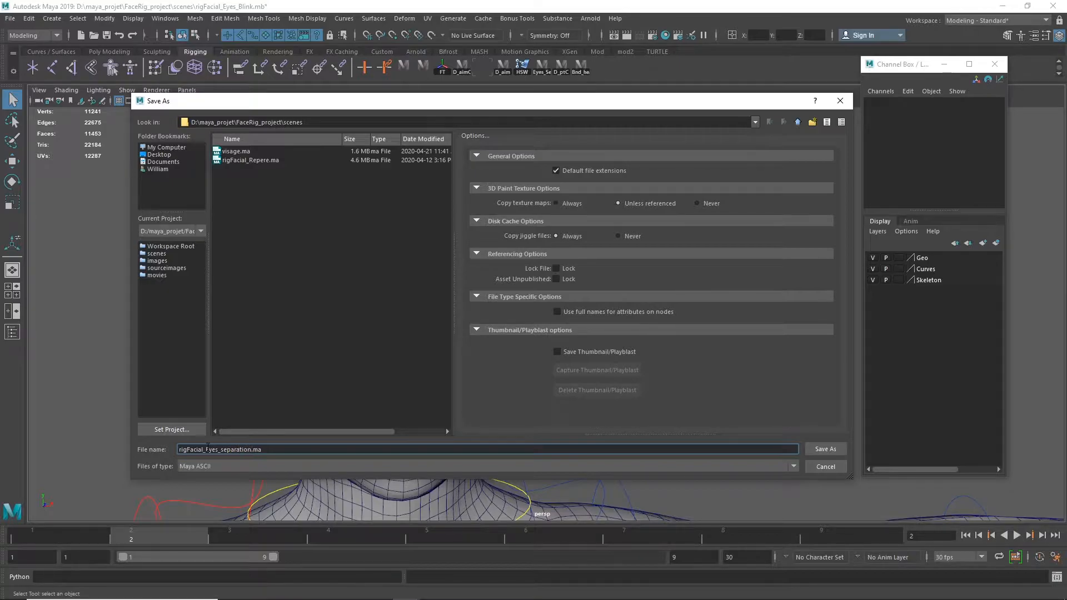
{"action": "left_click", "coordinate": [826, 449]}
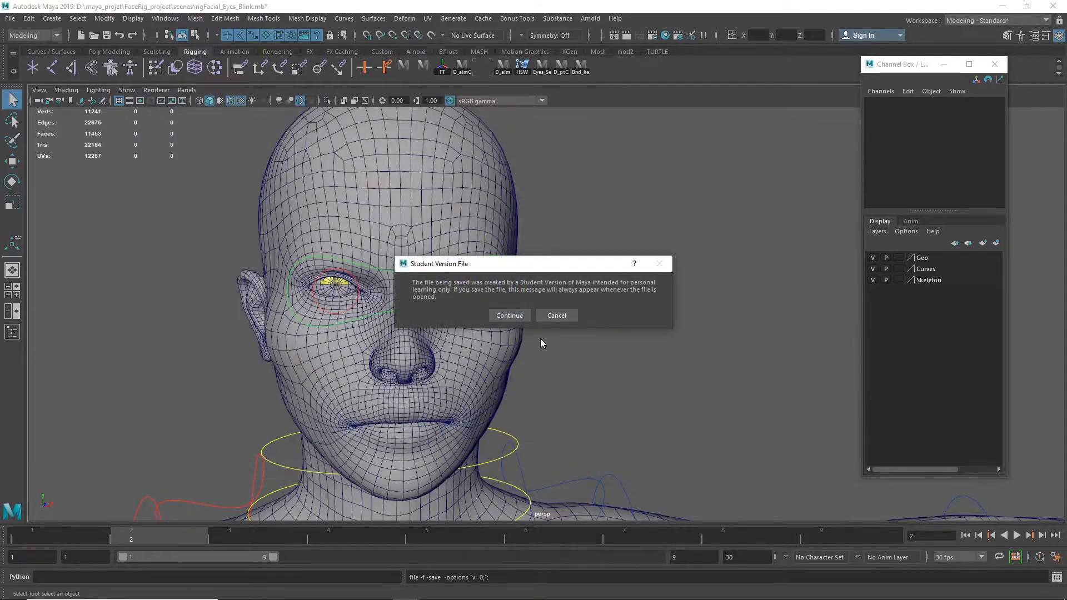
{"action": "left_click", "coordinate": [505, 316]}
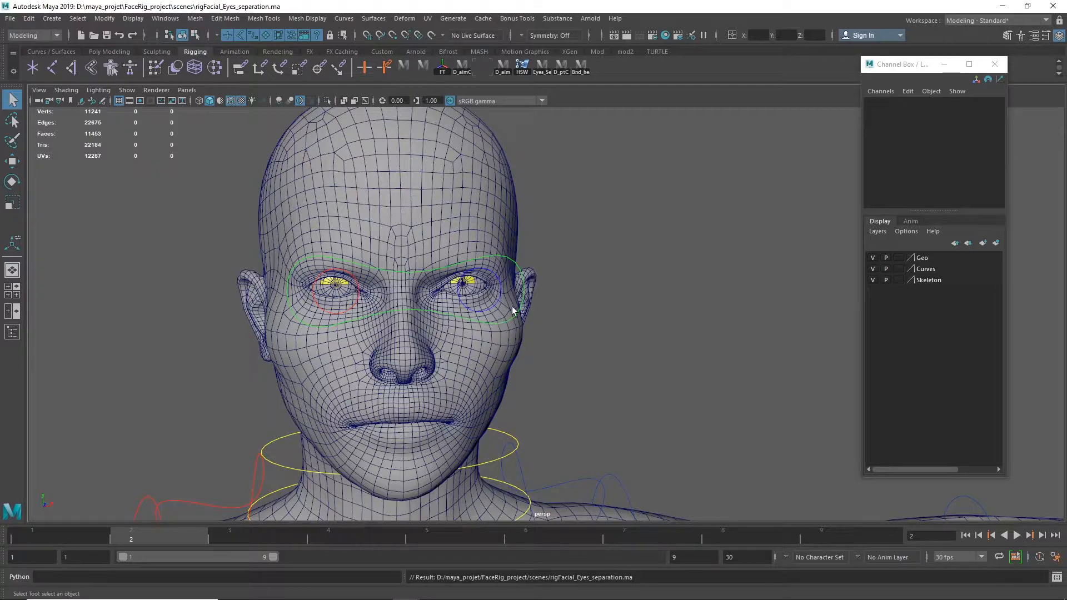
Step: Set the import options to resolve clashing nodes with the string new_, leaving namespaces disabled
{"action": "scroll", "coordinate": [677, 230], "scroll_direction": "down", "scroll_amount": 5}
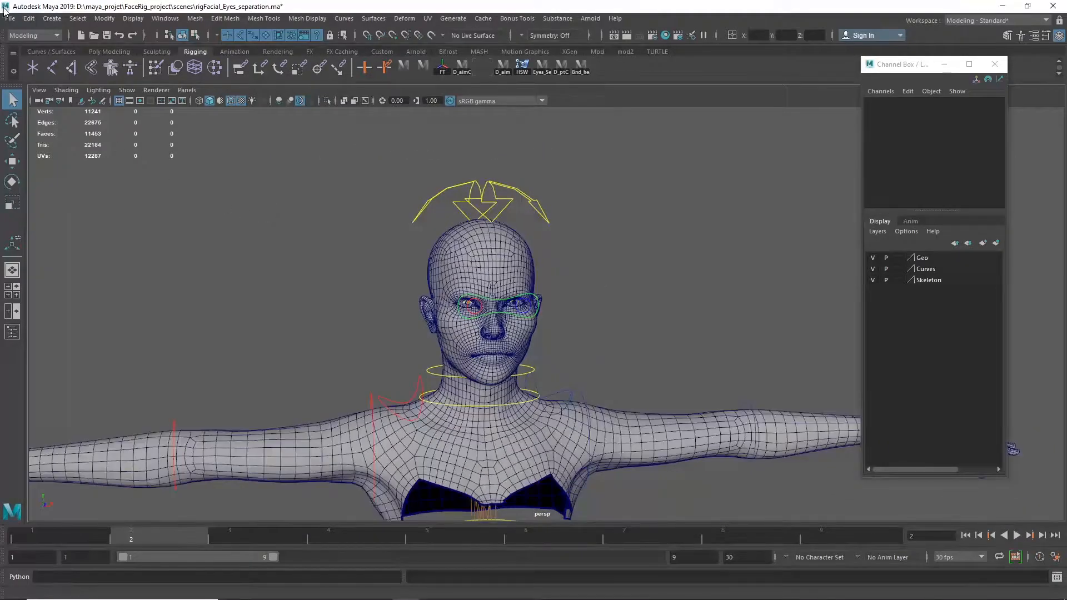
{"action": "left_click", "coordinate": [12, 19]}
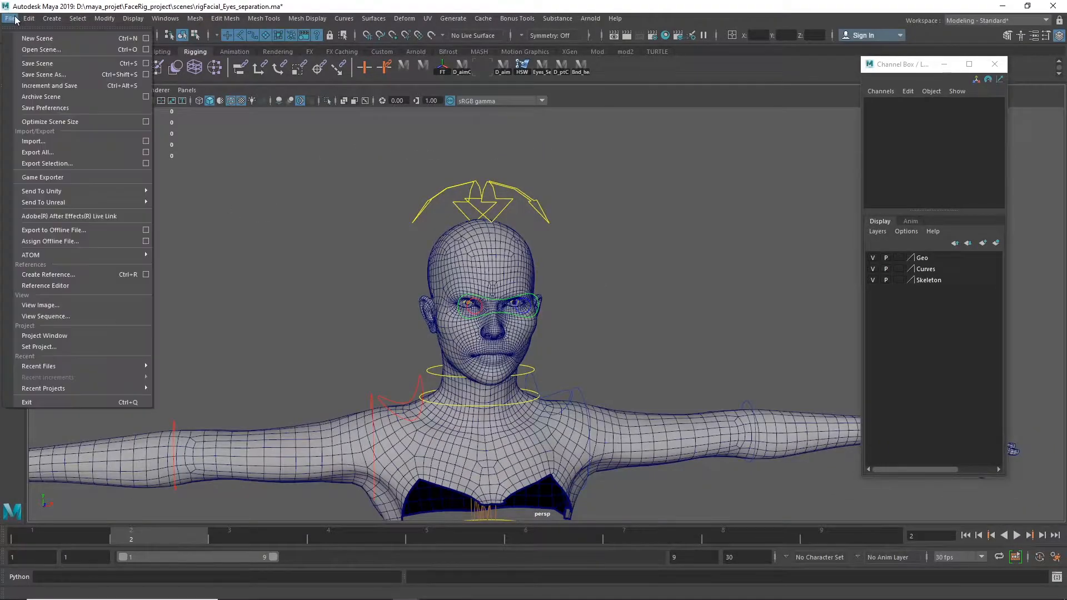
{"action": "left_click", "coordinate": [39, 141]}
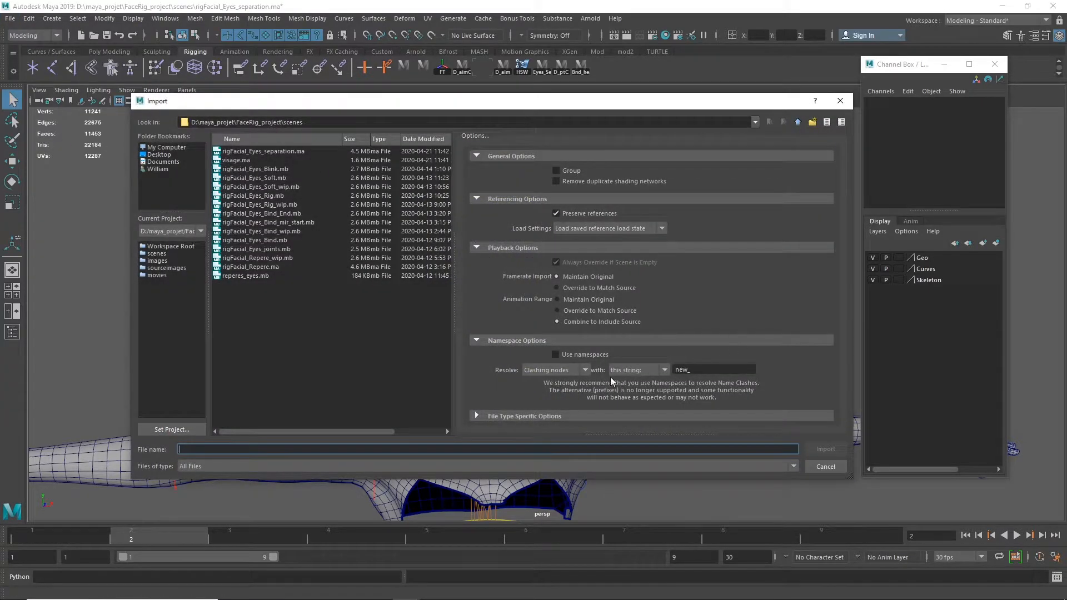
{"action": "left_click", "coordinate": [573, 356]}
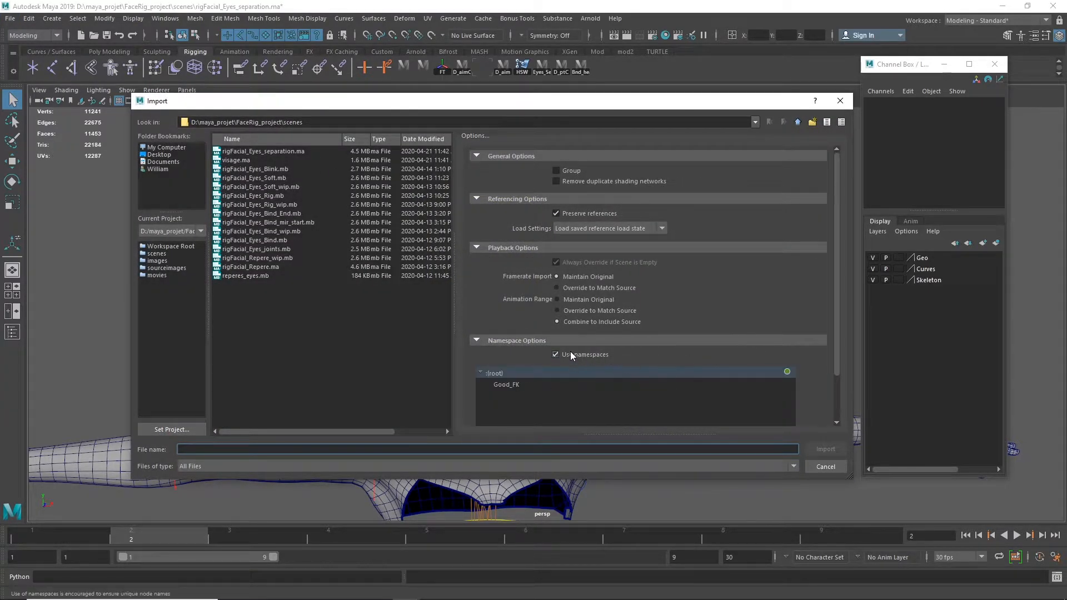
{"action": "left_click", "coordinate": [571, 354]}
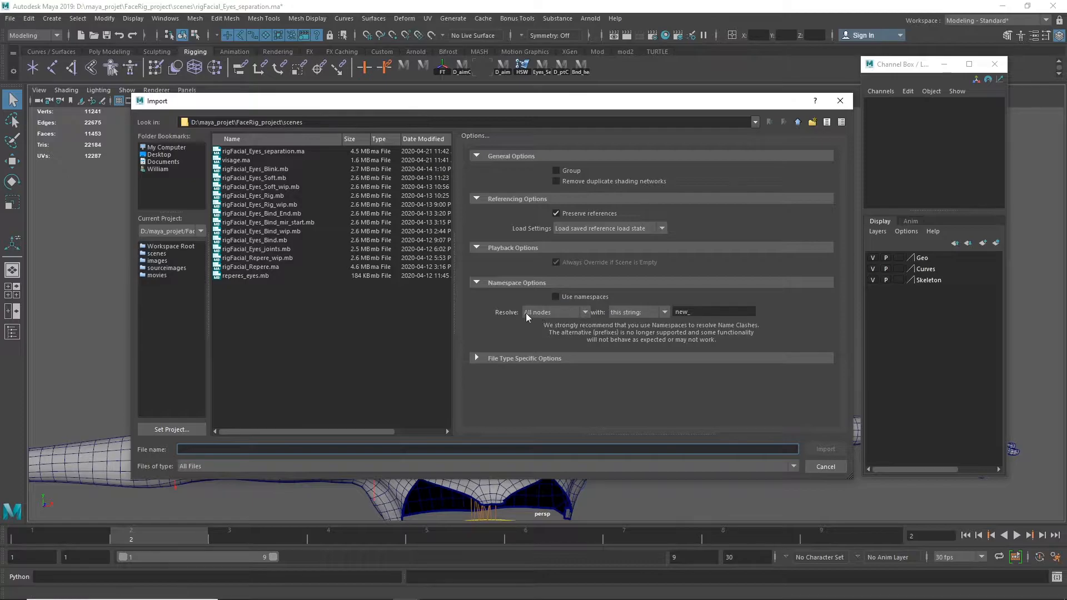
{"action": "left_click", "coordinate": [551, 313]}
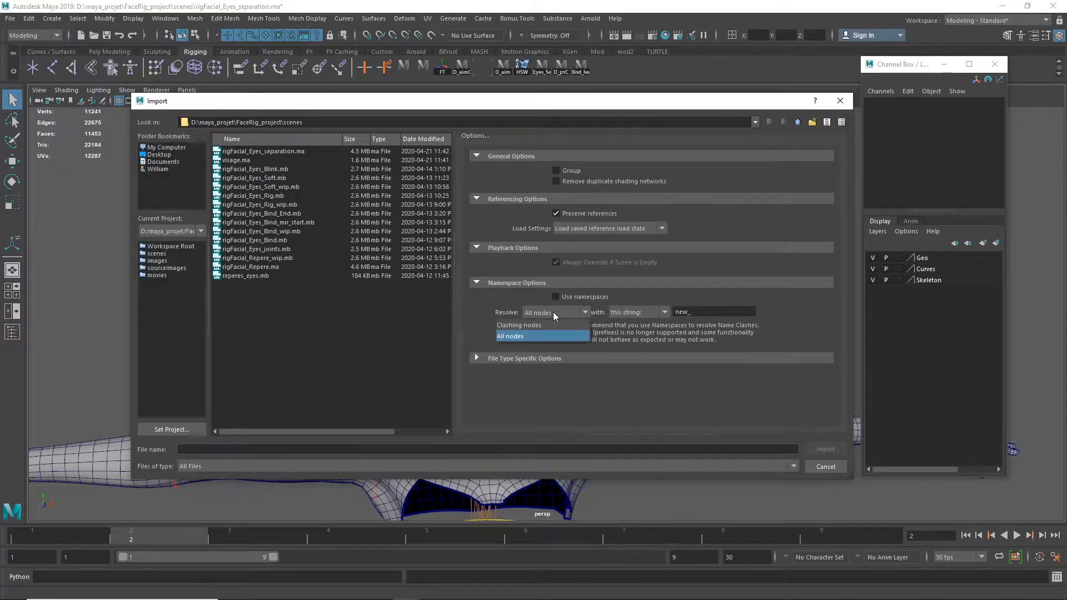
{"action": "left_click", "coordinate": [530, 329]}
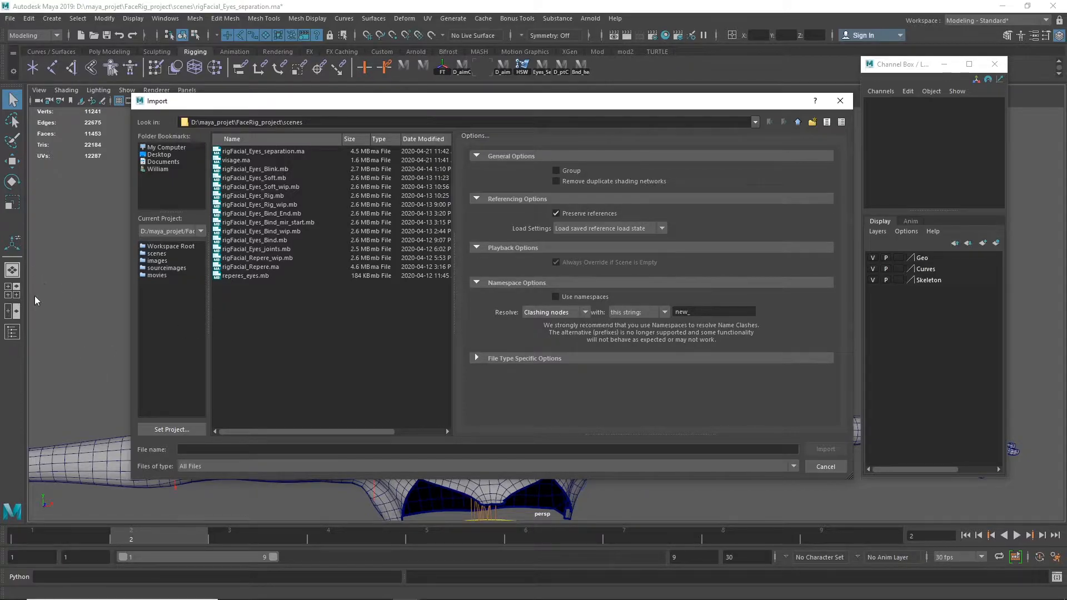
{"action": "left_click", "coordinate": [633, 313]}
{"action": "left_click", "coordinate": [618, 335]}
{"action": "left_click_drag", "start_coordinate": [700, 313], "coordinate": [657, 312]}
Step: Import visage.ma into the scene, accepting the student version notice
{"action": "left_click", "coordinate": [252, 161]}
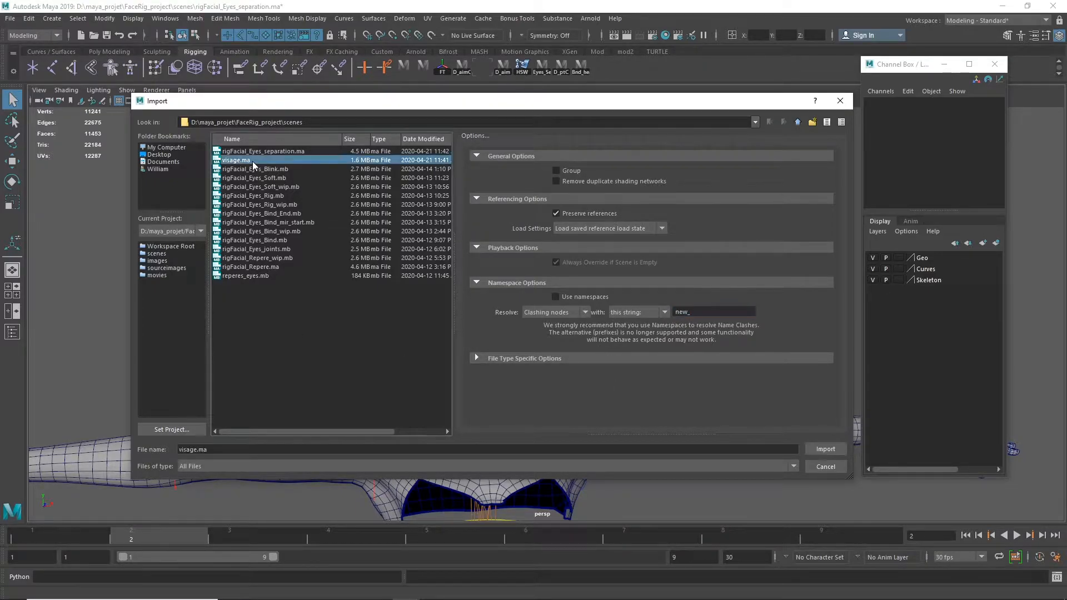
{"action": "left_click", "coordinate": [828, 450]}
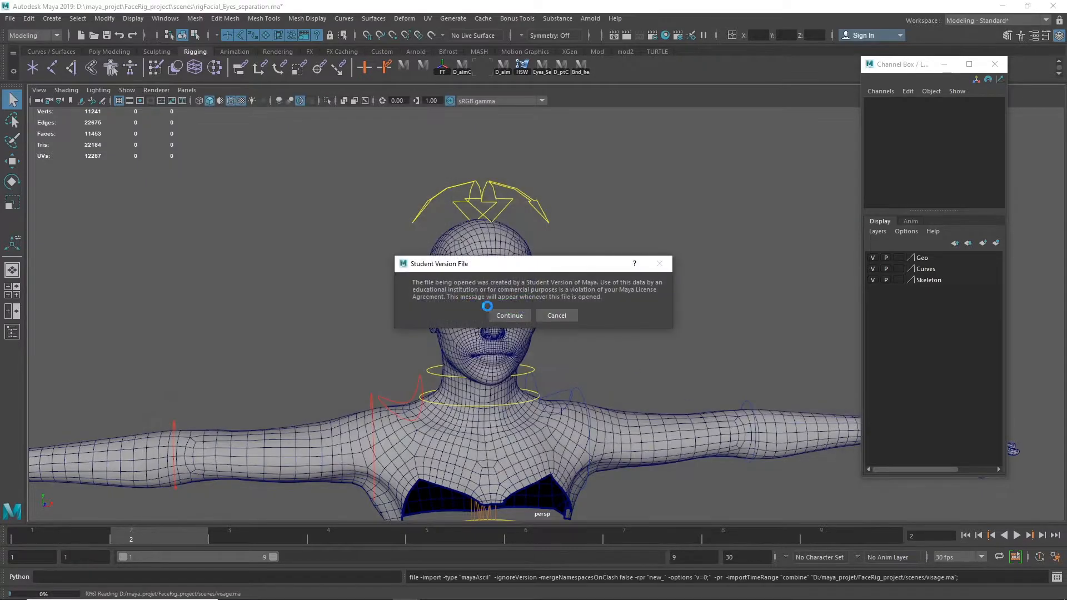
{"action": "left_click", "coordinate": [502, 317]}
Step: Open the Outliner and select the imported teeth_top, teeth_tongue, body_top_geo and head meshes to check what was brought in
{"action": "left_click_drag", "start_coordinate": [690, 254], "coordinate": [513, 290], "text": "alt"}
{"action": "mouse_move", "coordinate": [513, 290]}
{"action": "right_mouse_down", "text": "alt"}
{"action": "mouse_move", "coordinate": [798, 270]}
{"action": "mouse_move", "coordinate": [507, 301]}
{"action": "right_mouse_up", "text": "alt"}
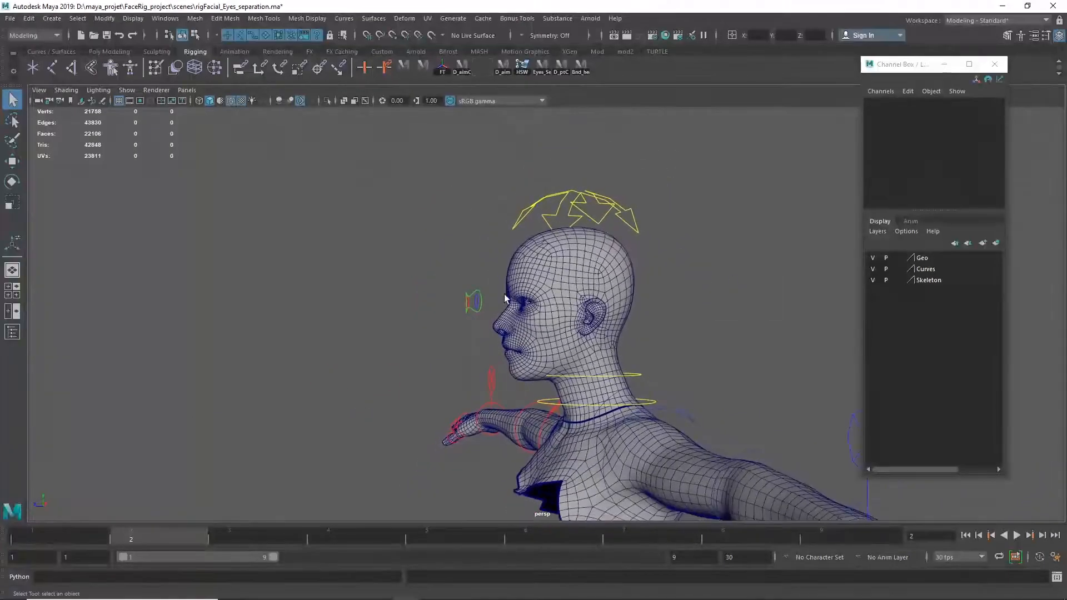
{"action": "left_click", "coordinate": [14, 331]}
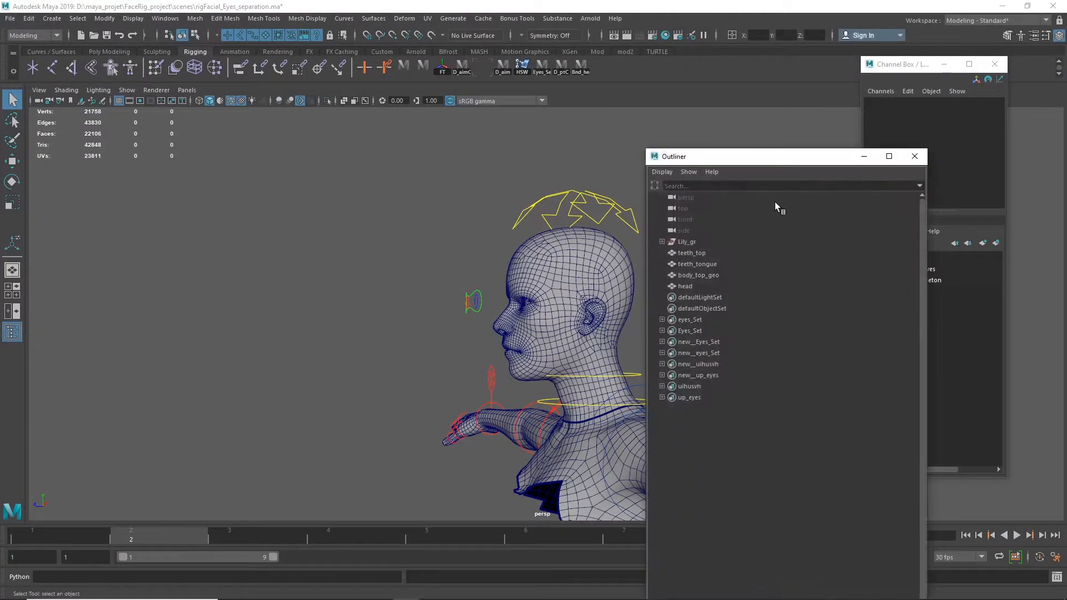
{"action": "left_click_drag", "start_coordinate": [756, 160], "coordinate": [295, 123]}
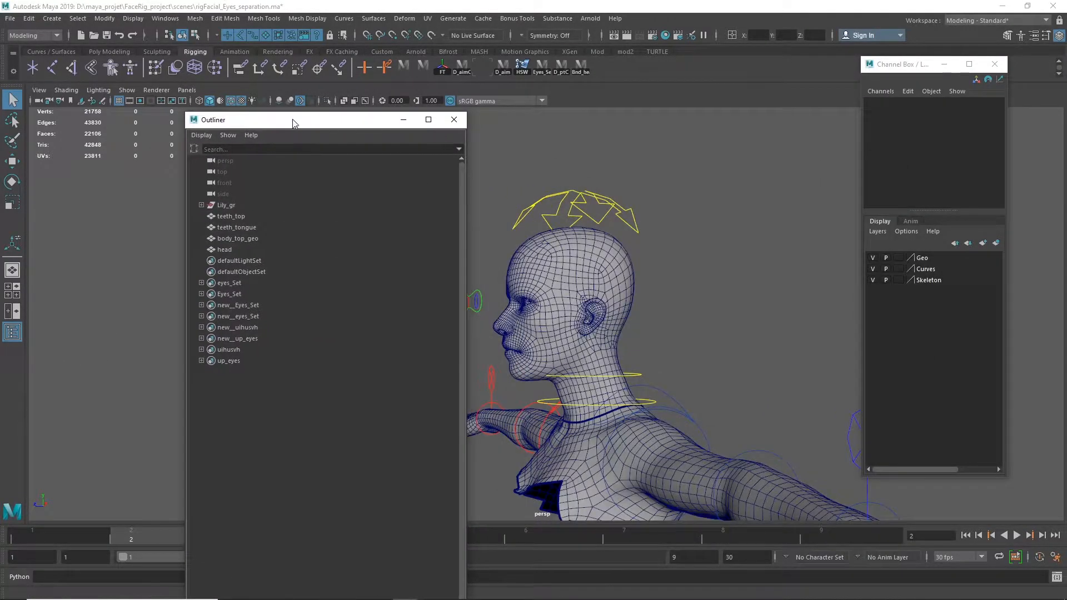
{"action": "left_click", "coordinate": [225, 206]}
{"action": "left_click_drag", "start_coordinate": [261, 217], "coordinate": [251, 249]}
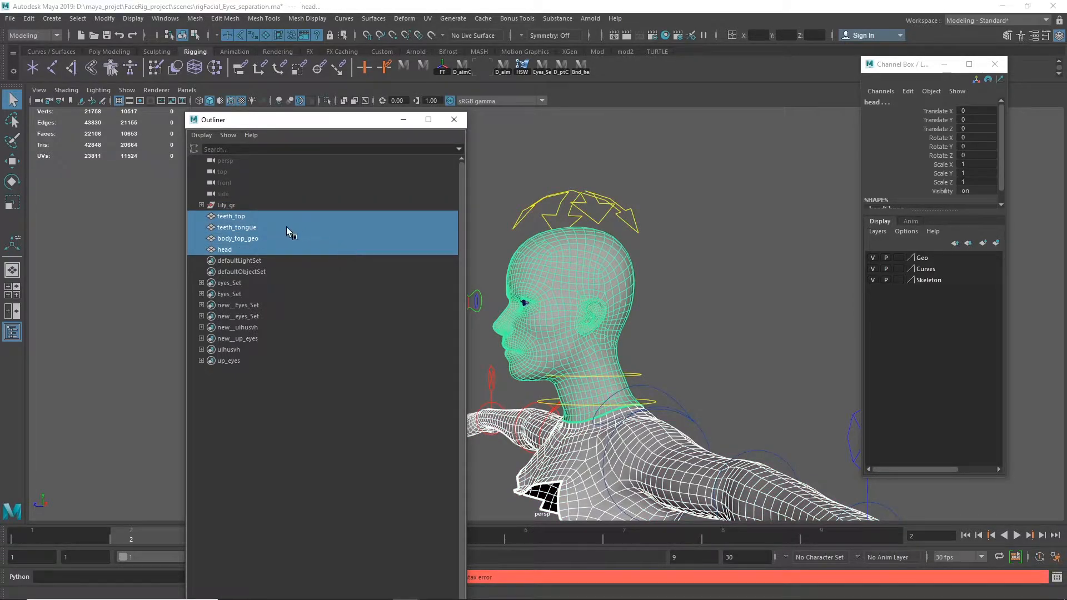
Step: Hide the teeth_top and teeth_tongue meshes and parent them under bind_Geo_grp inside Lily_gr
{"action": "left_click", "coordinate": [258, 218]}
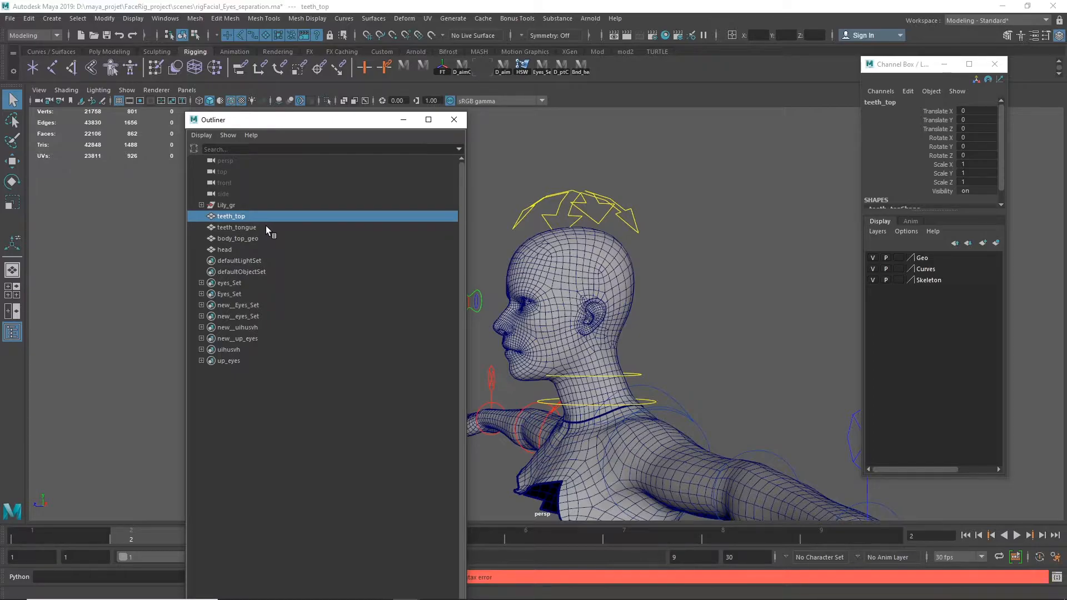
{"action": "left_click", "coordinate": [265, 226], "text": "ctrl"}
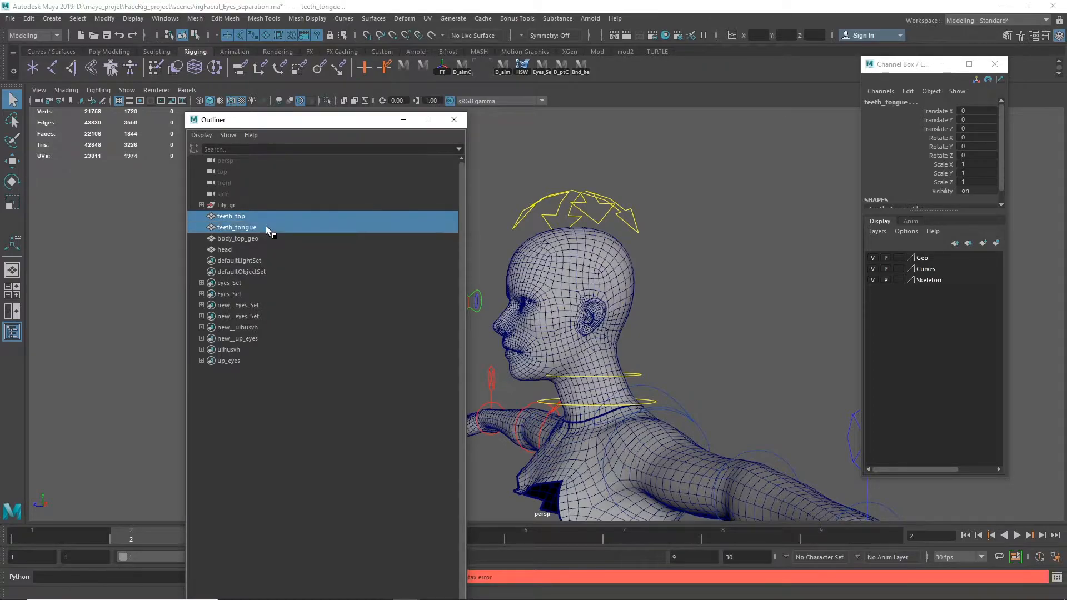
{"action": "left_click", "coordinate": [201, 205]}
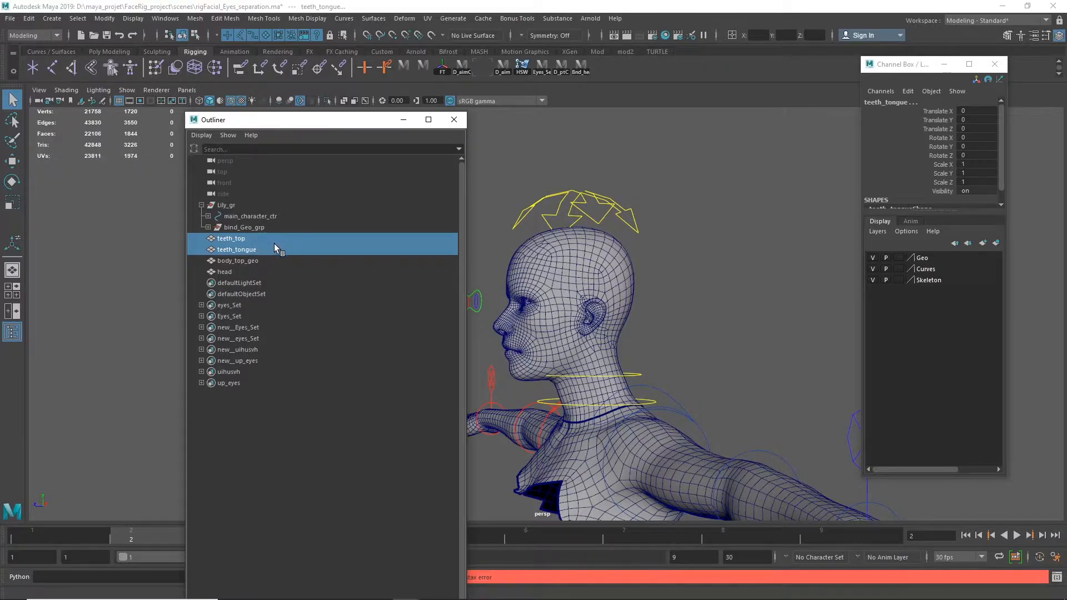
{"action": "key", "text": "h"}
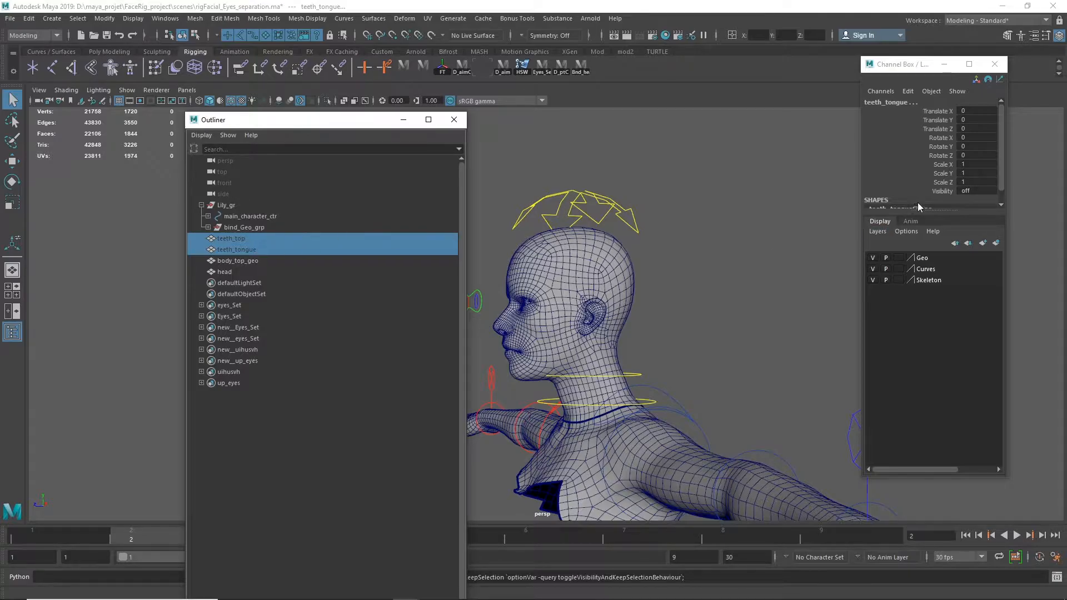
{"action": "left_click_drag", "start_coordinate": [296, 243], "coordinate": [288, 229]}
{"action": "left_click", "coordinate": [208, 227]}
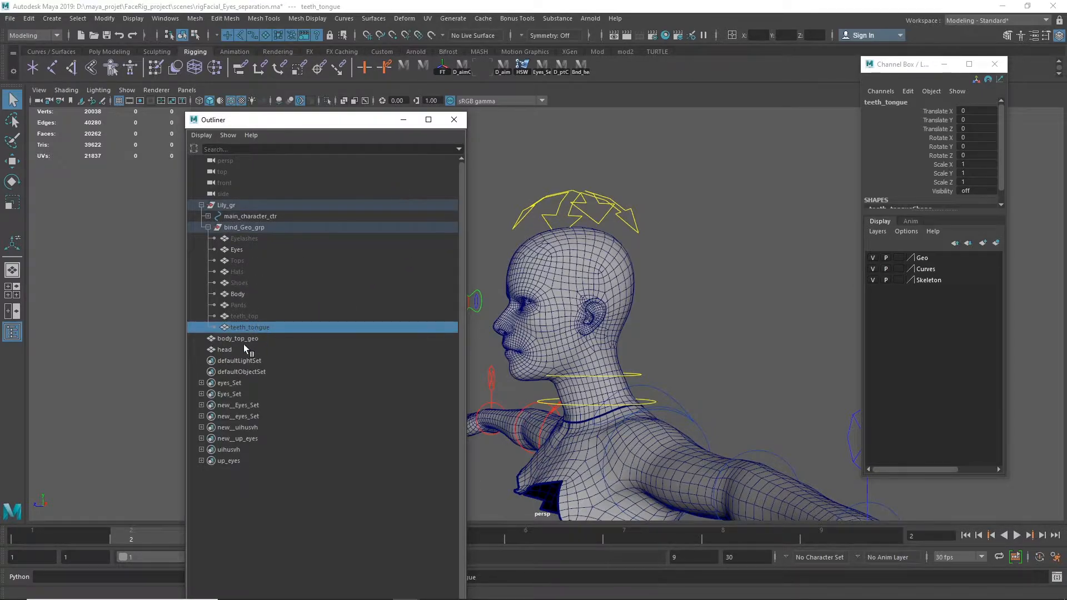
Step: Compare the imported head mesh with the original Body mesh by selecting each in turn
{"action": "left_click", "coordinate": [225, 350]}
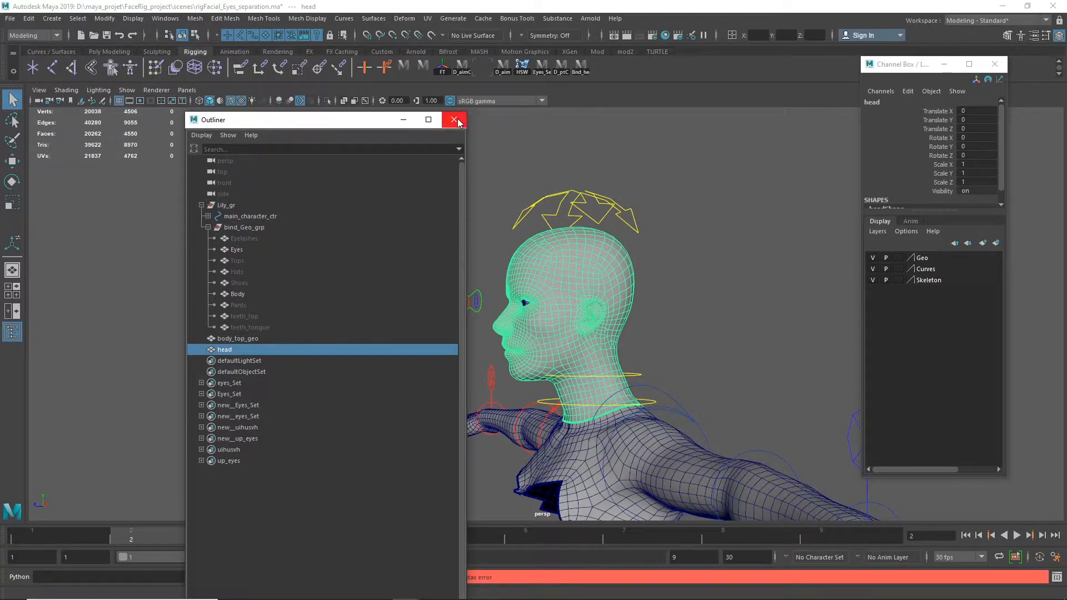
{"action": "left_click", "coordinate": [454, 120]}
{"action": "left_click_drag", "start_coordinate": [699, 278], "coordinate": [739, 318], "text": "alt"}
{"action": "right_click_drag", "start_coordinate": [739, 318], "coordinate": [808, 305], "text": "alt"}
{"action": "middle_click_drag", "start_coordinate": [808, 305], "coordinate": [649, 229], "text": "alt"}
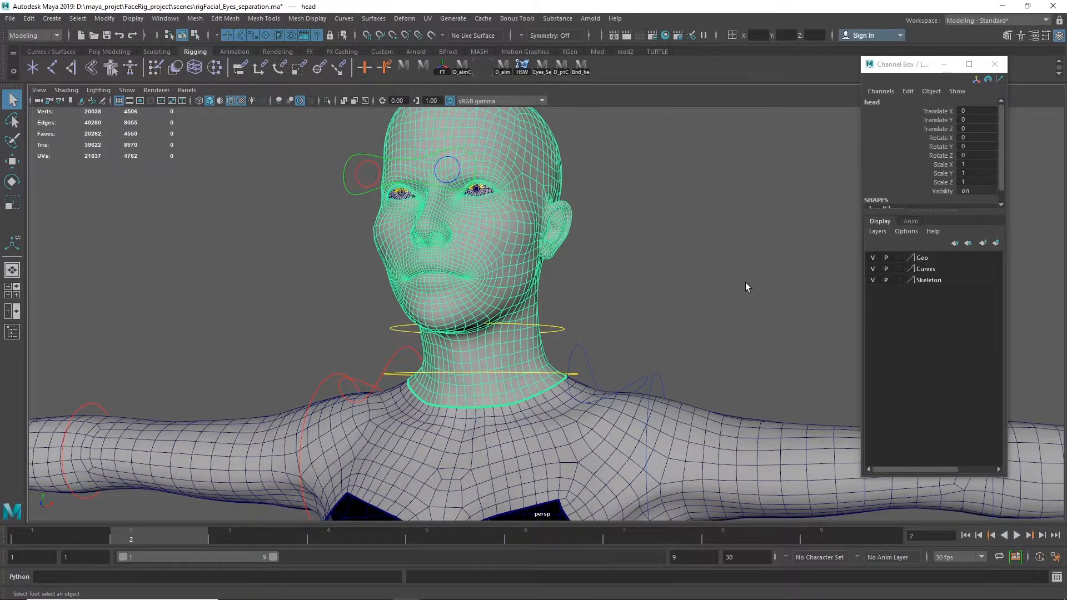
{"action": "left_click", "coordinate": [681, 276]}
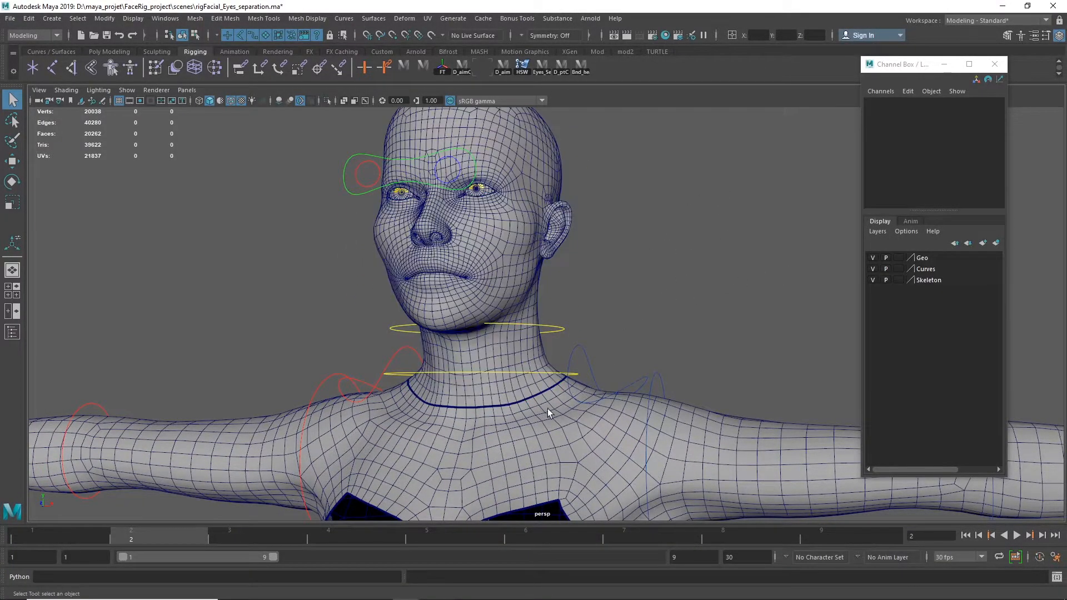
{"action": "left_click", "coordinate": [547, 406]}
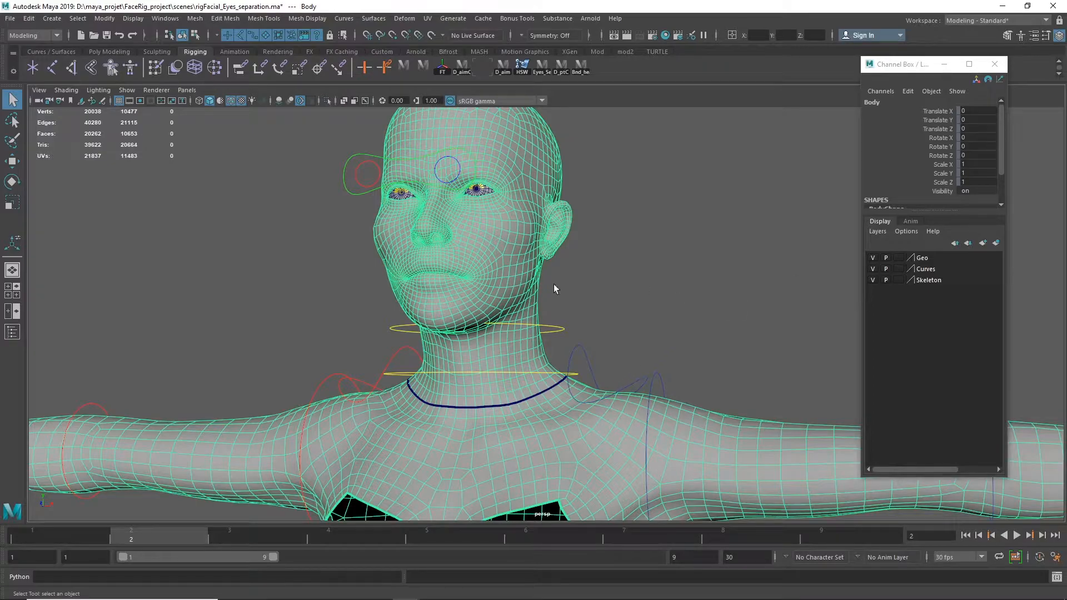
Step: Create one display layer containing body_top_geo and another containing the head mesh
{"action": "left_click", "coordinate": [12, 332]}
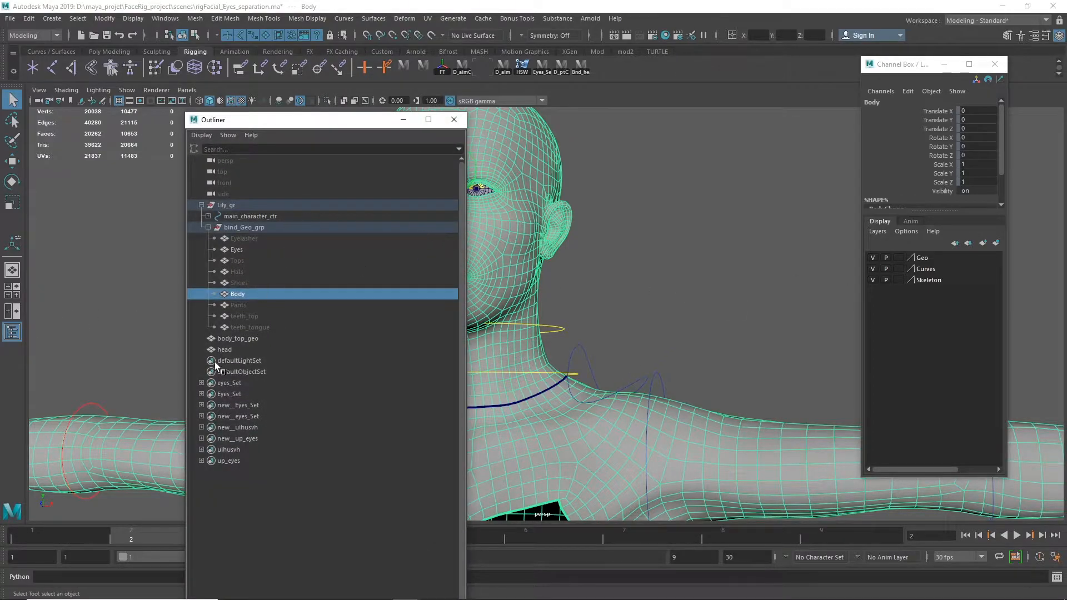
{"action": "left_click", "coordinate": [233, 349]}
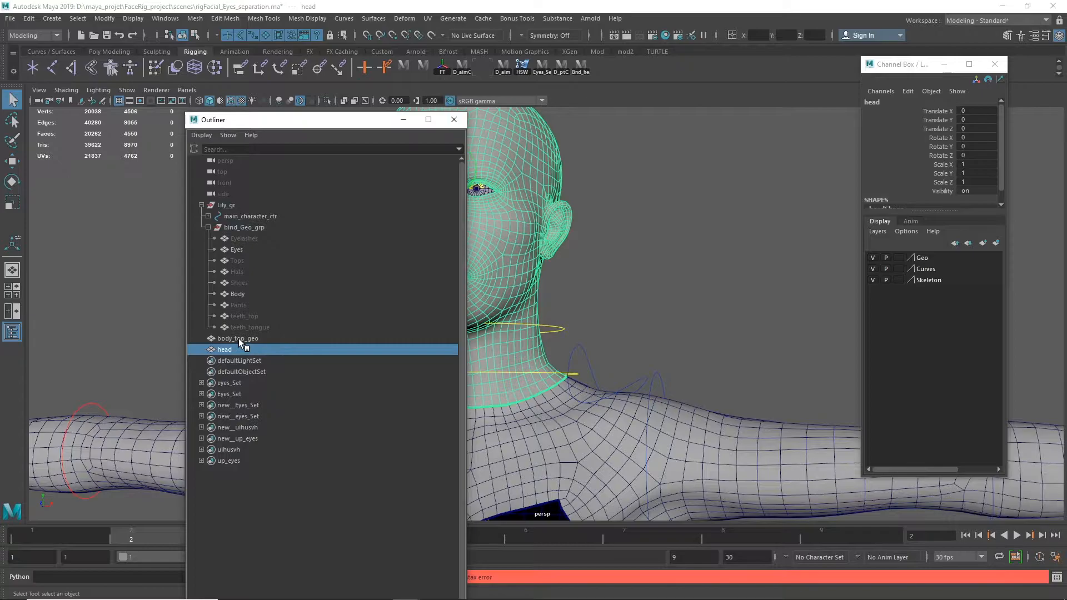
{"action": "left_click", "coordinate": [239, 338]}
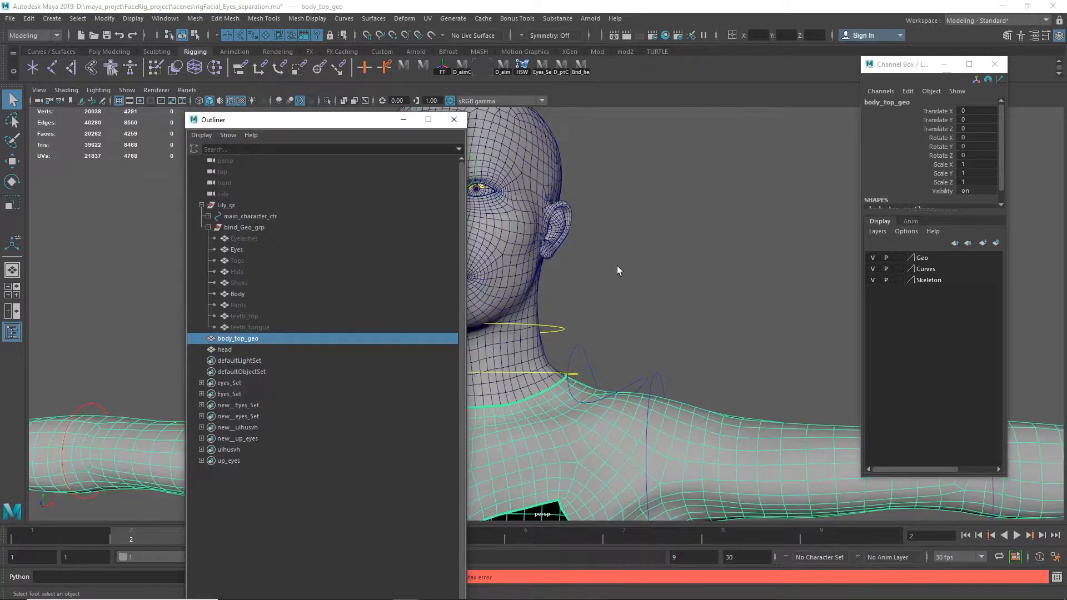
{"action": "left_click", "coordinate": [996, 242]}
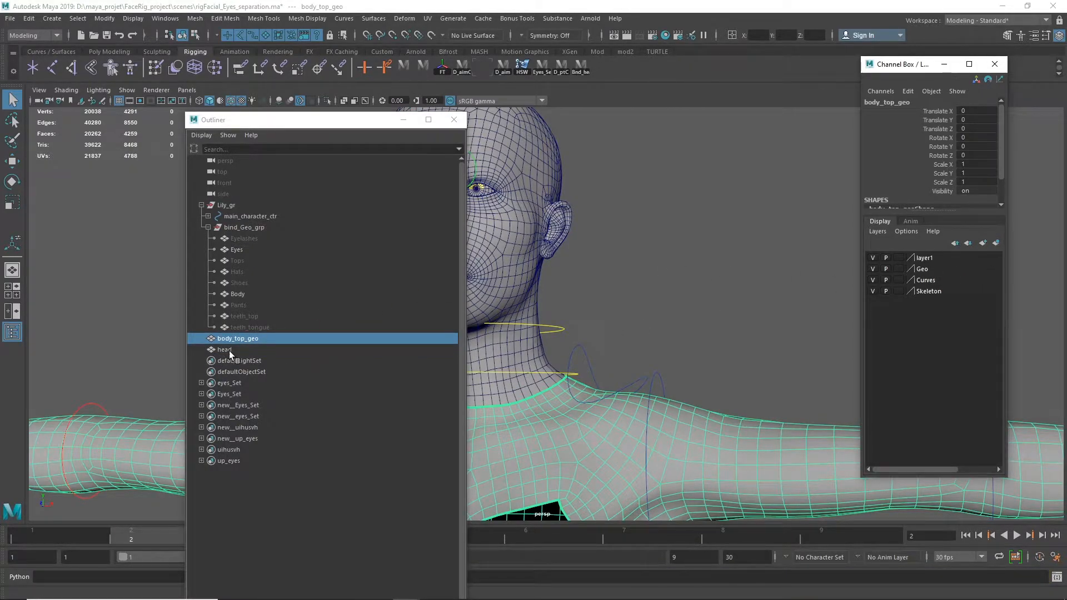
{"action": "left_click", "coordinate": [229, 350]}
{"action": "left_click", "coordinate": [998, 243]}
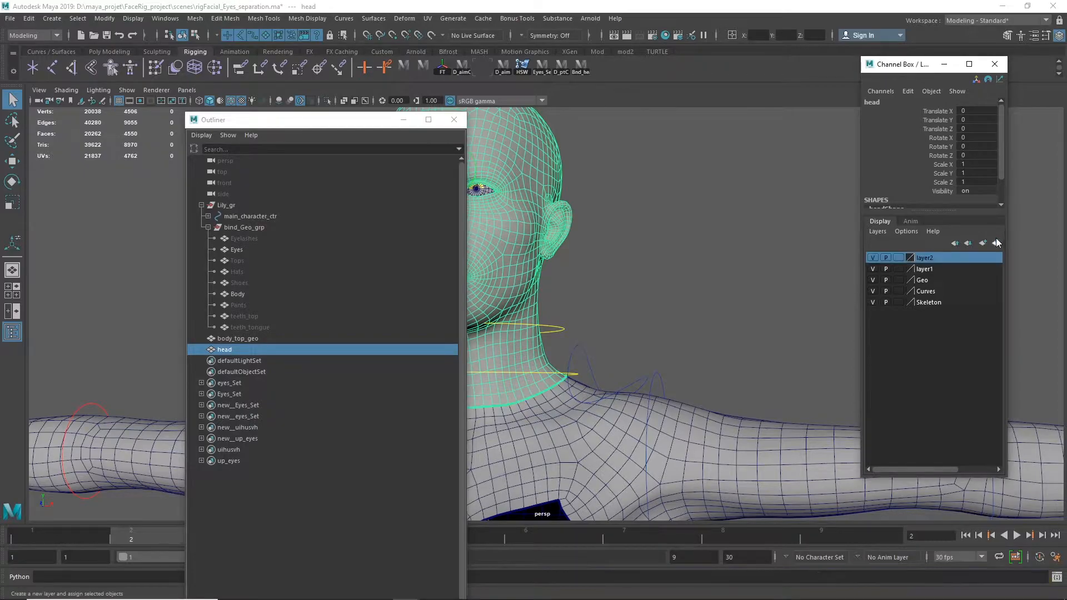
Step: Hide the Geo display layer and the layer containing the head mesh
{"action": "left_click", "coordinate": [873, 280]}
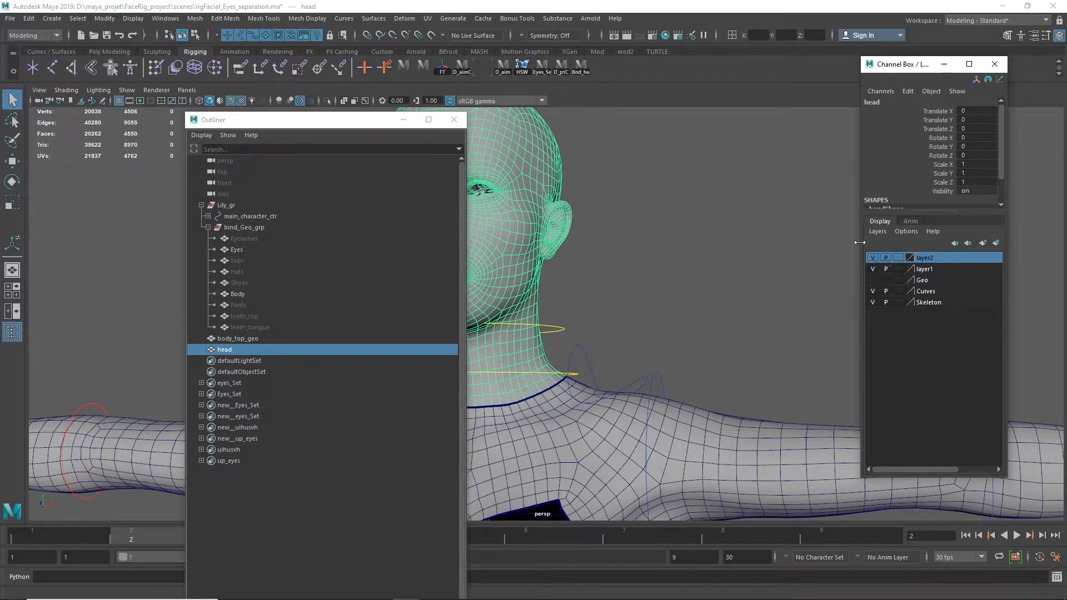
{"action": "left_click", "coordinate": [873, 258]}
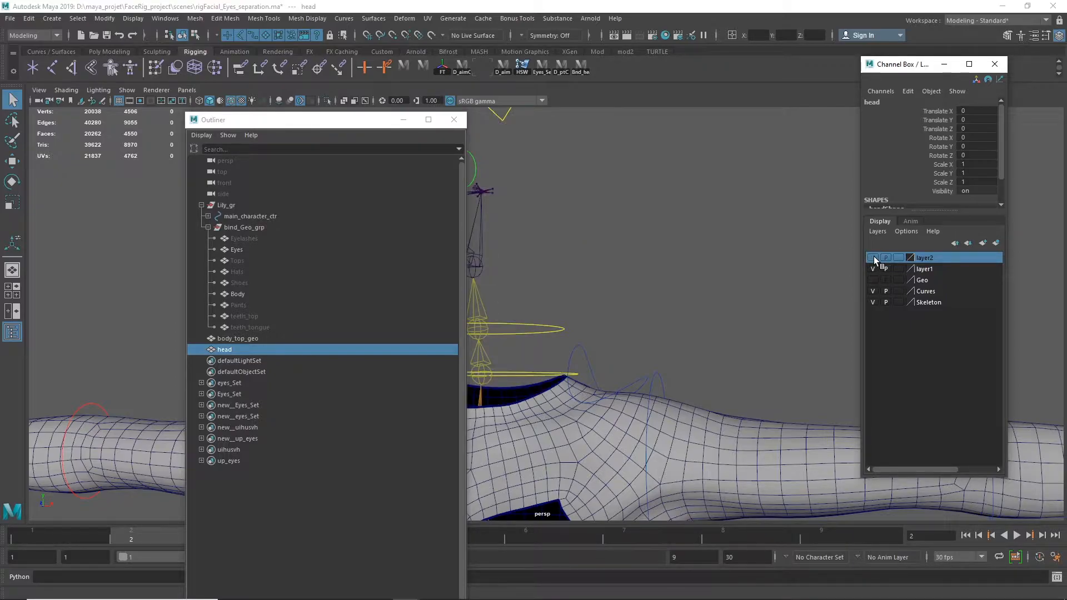
Step: Toggle the visibility of layer2 and layer1 to check the separated head and upper-body meshes, leaving both layers shown
{"action": "left_click_drag", "start_coordinate": [246, 120], "coordinate": [136, 126]}
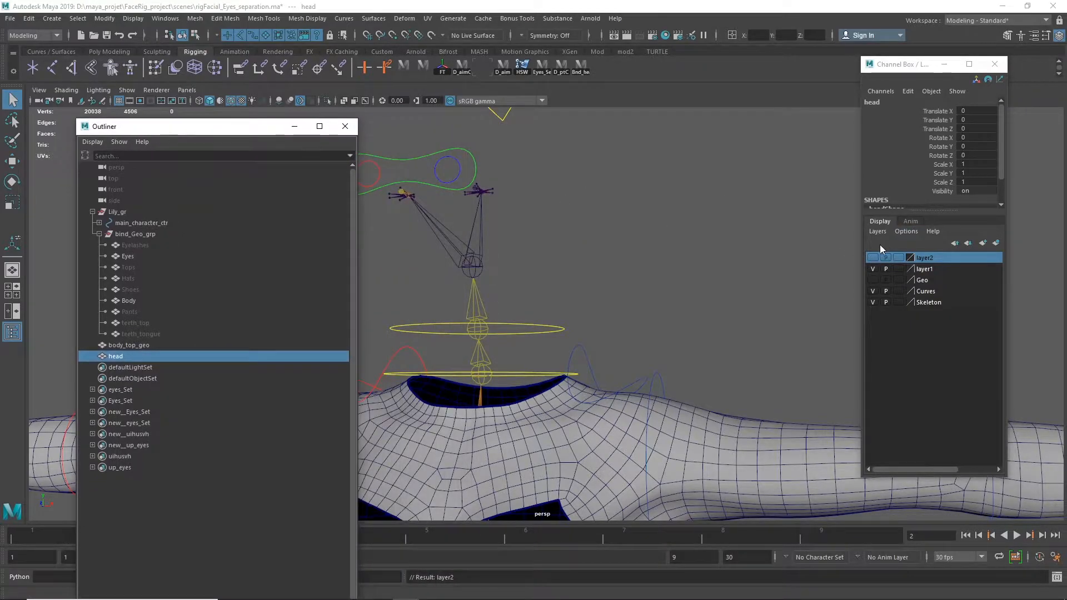
{"action": "left_click", "coordinate": [873, 257]}
{"action": "left_click", "coordinate": [872, 258]}
{"action": "left_click", "coordinate": [873, 258]}
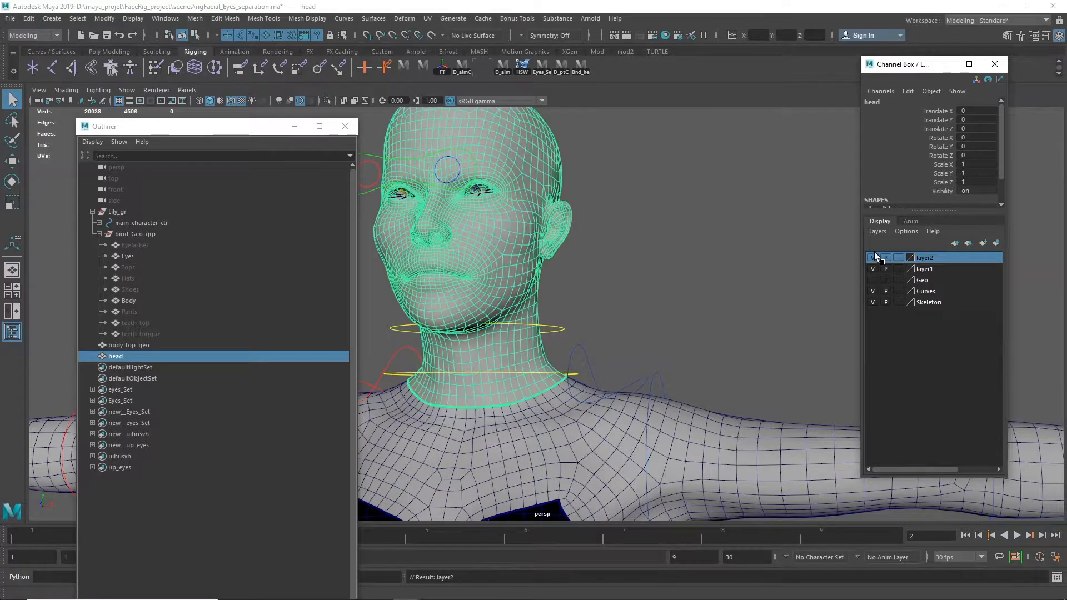
{"action": "left_click", "coordinate": [873, 269]}
{"action": "left_click", "coordinate": [872, 269]}
{"action": "left_click", "coordinate": [873, 269]}
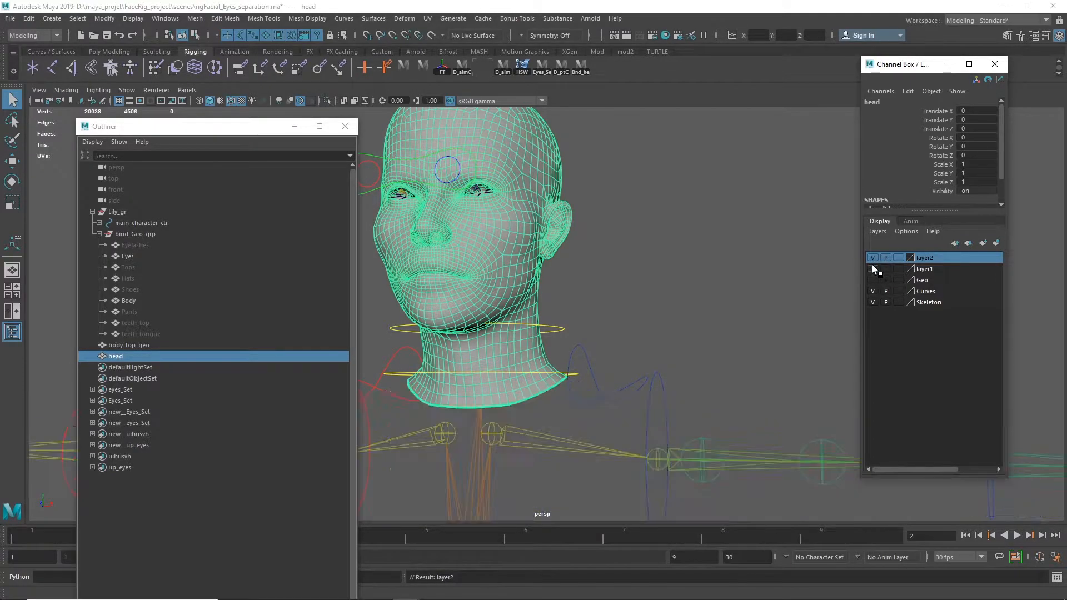
{"action": "left_click", "coordinate": [873, 269]}
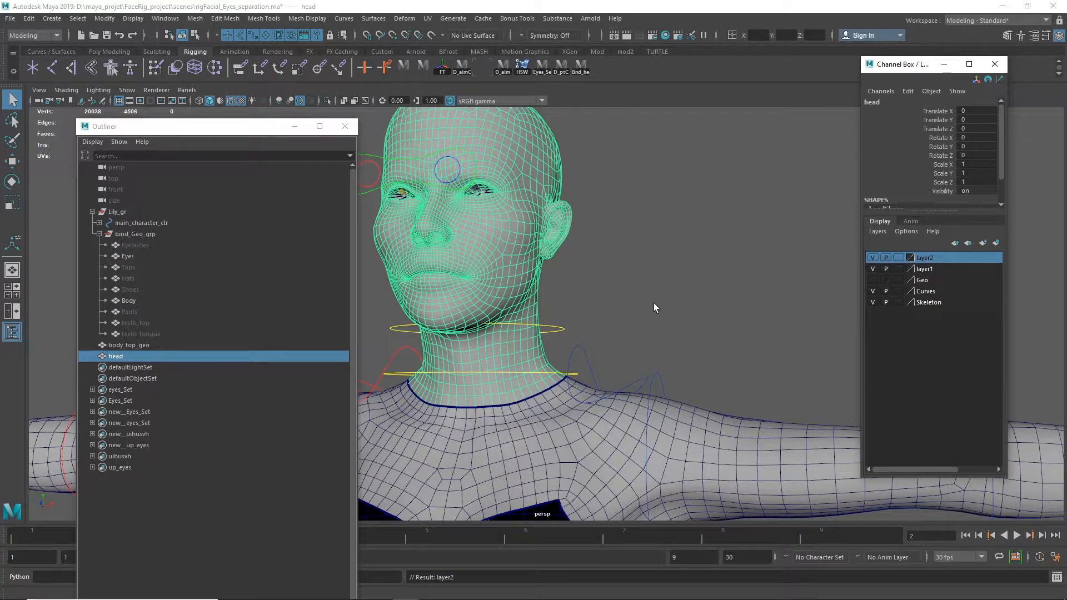
Step: Show the Geo layer and hide layer1 and layer2 so only the original geometry is displayed
{"action": "left_click", "coordinate": [873, 281]}
{"action": "left_click_drag", "start_coordinate": [710, 312], "coordinate": [643, 294], "text": "alt"}
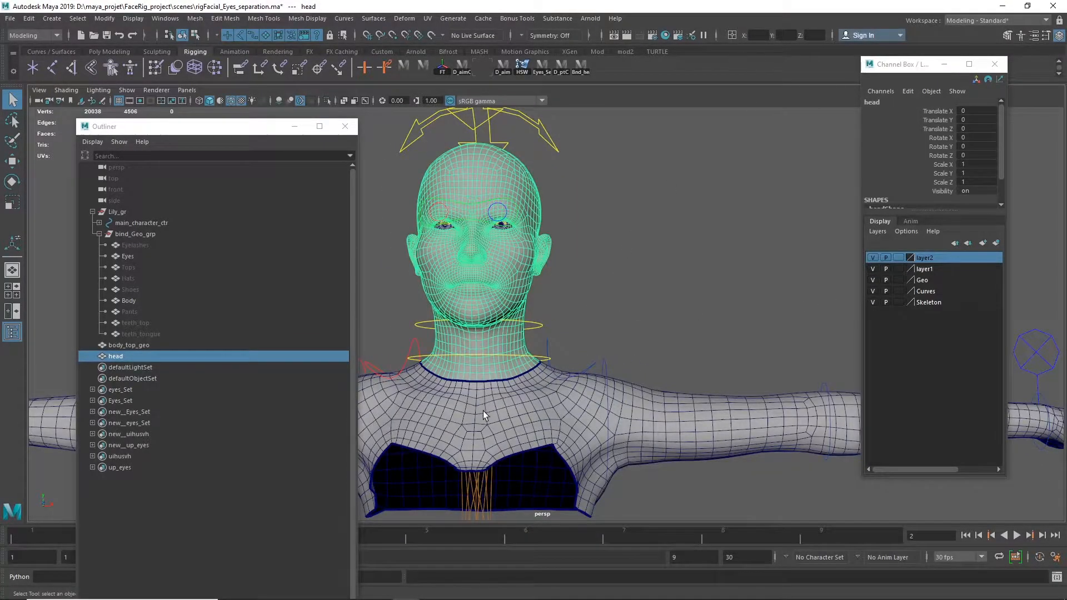
{"action": "left_click", "coordinate": [873, 258]}
{"action": "left_click", "coordinate": [873, 270]}
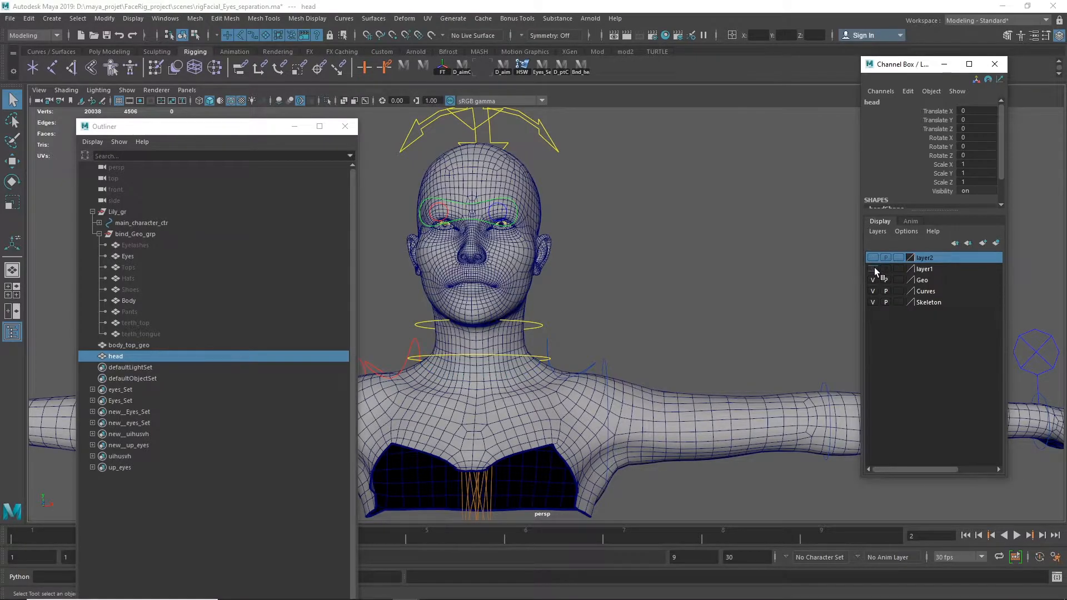
Step: Compare the original Body mesh with body_top_geo and head by selecting them in turn around the face and neck
{"action": "left_click", "coordinate": [506, 265]}
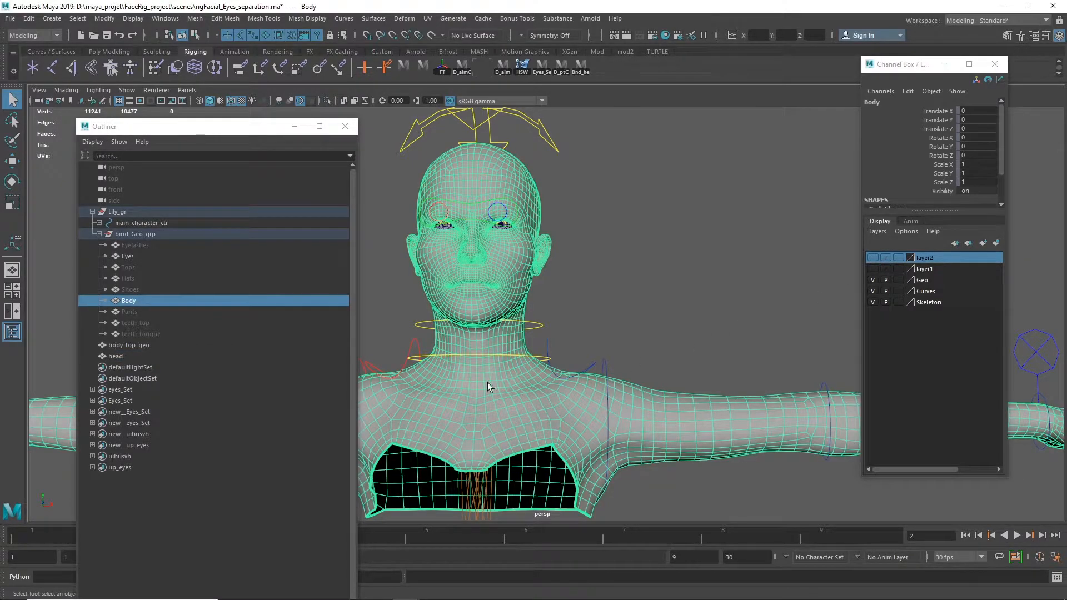
{"action": "left_click", "coordinate": [149, 343]}
{"action": "left_click", "coordinate": [129, 356]}
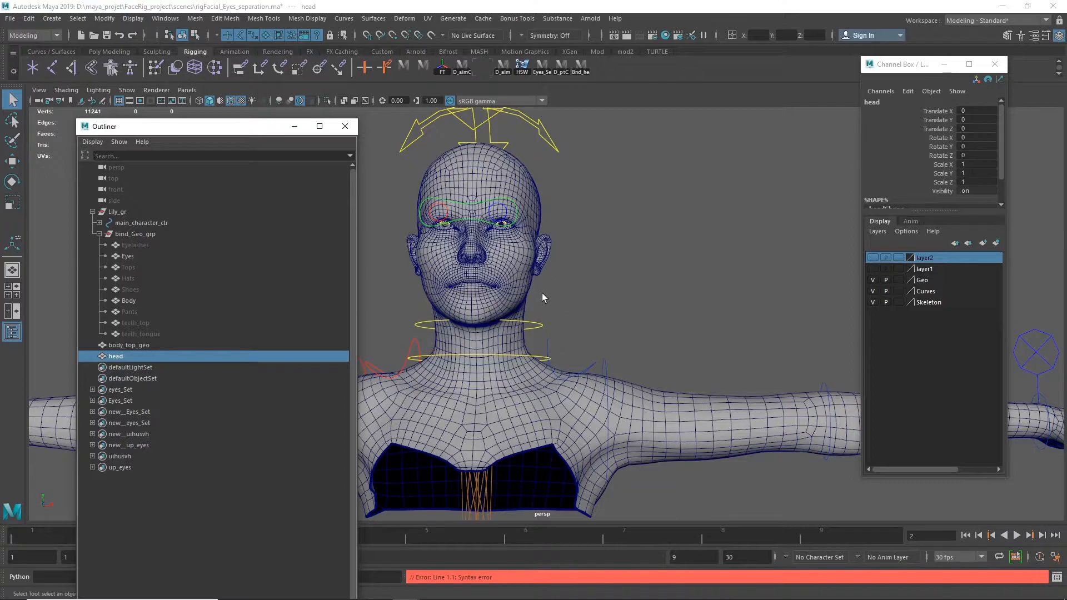
{"action": "right_click_drag", "start_coordinate": [531, 332], "coordinate": [895, 313], "text": "alt"}
{"action": "middle_click_drag", "start_coordinate": [570, 302], "coordinate": [726, 302], "text": "alt"}
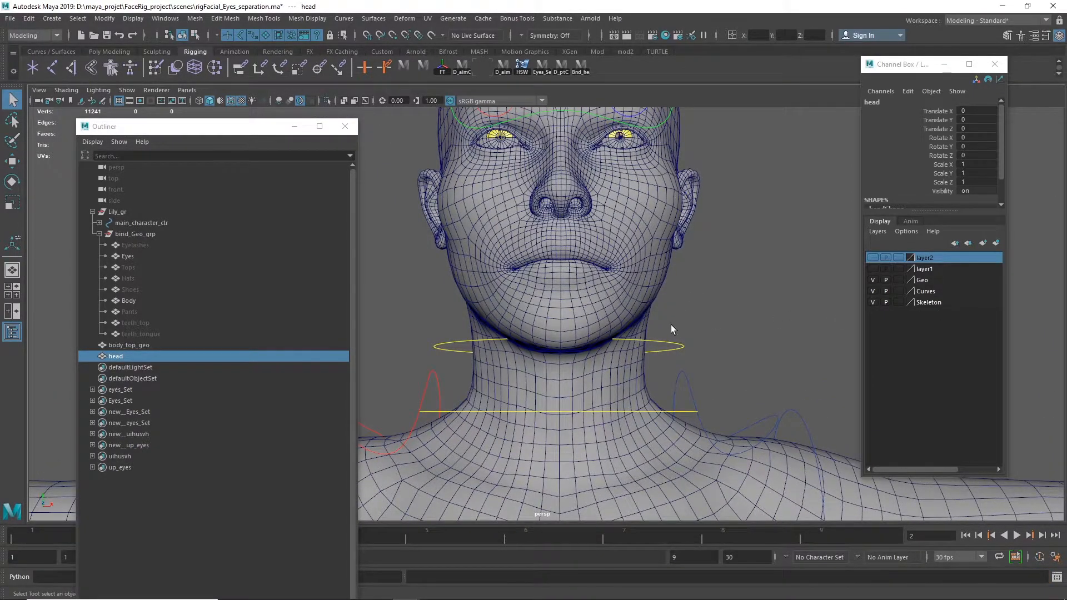
{"action": "left_click", "coordinate": [716, 259]}
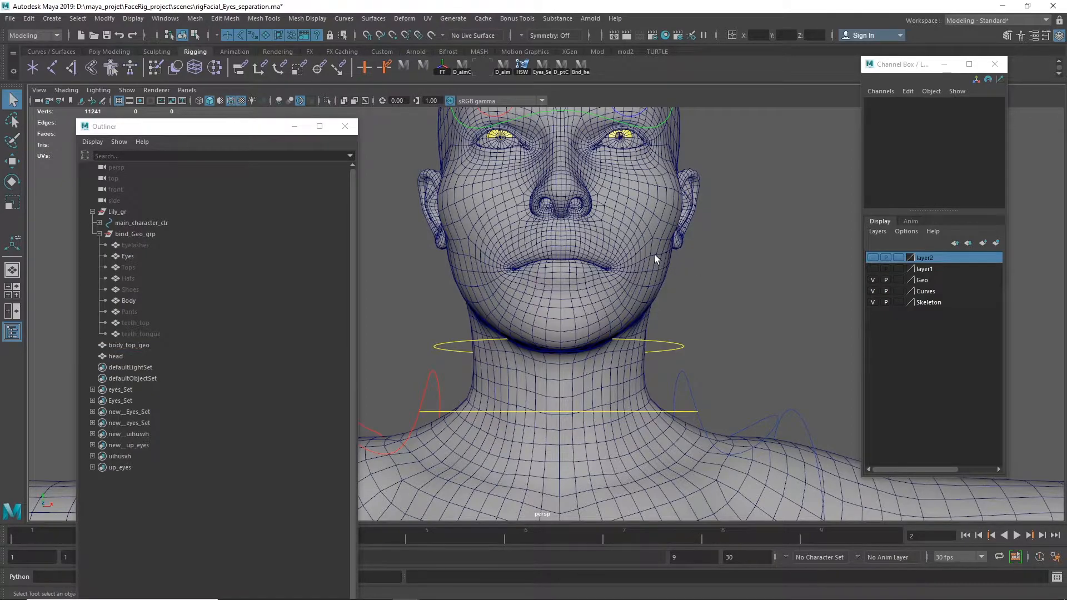
{"action": "left_click", "coordinate": [655, 255]}
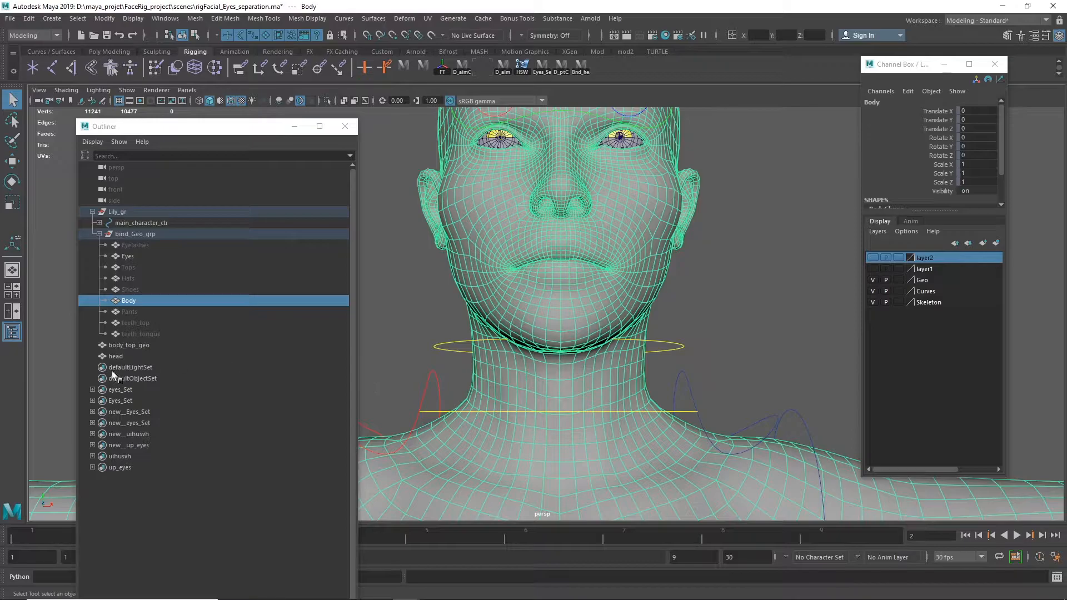
{"action": "left_click", "coordinate": [124, 355]}
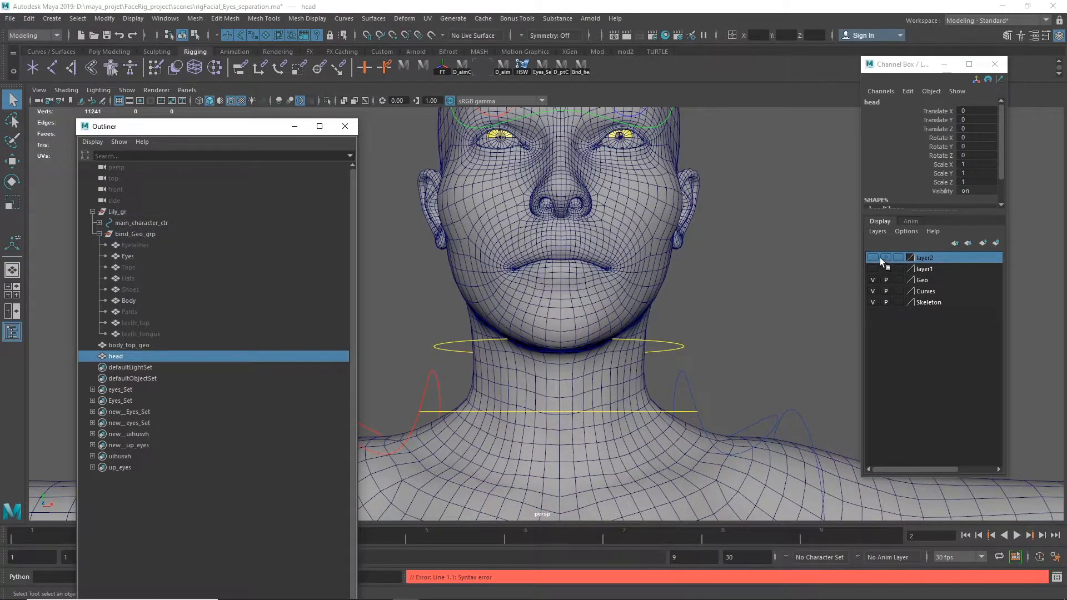
Step: Alternate the visibility of Geo and layer2 to compare the separate head with the original body, leaving only Geo shown
{"action": "left_click", "coordinate": [873, 280]}
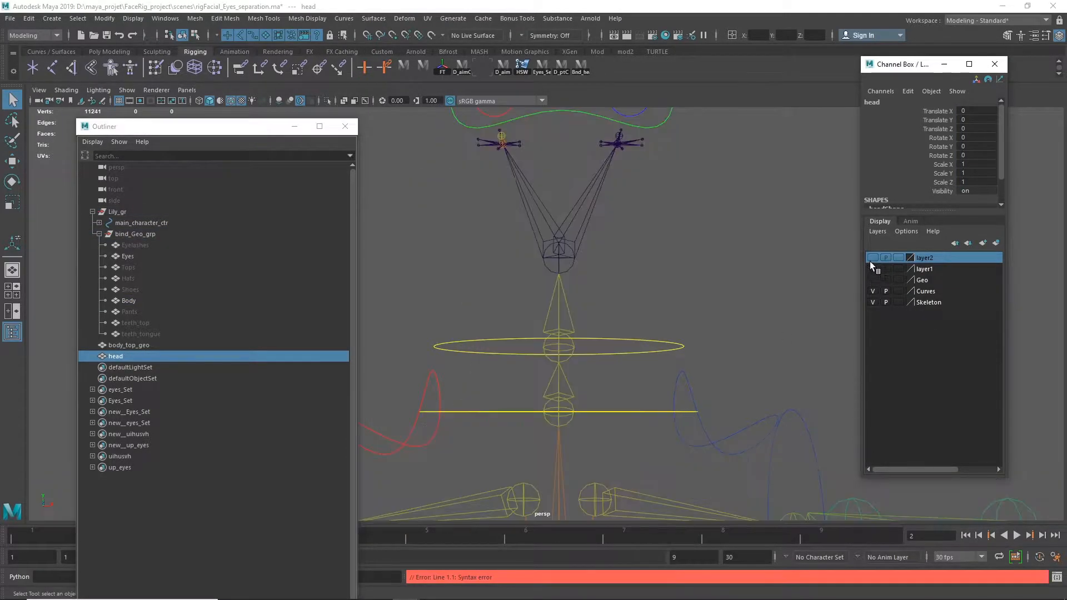
{"action": "left_click", "coordinate": [872, 258]}
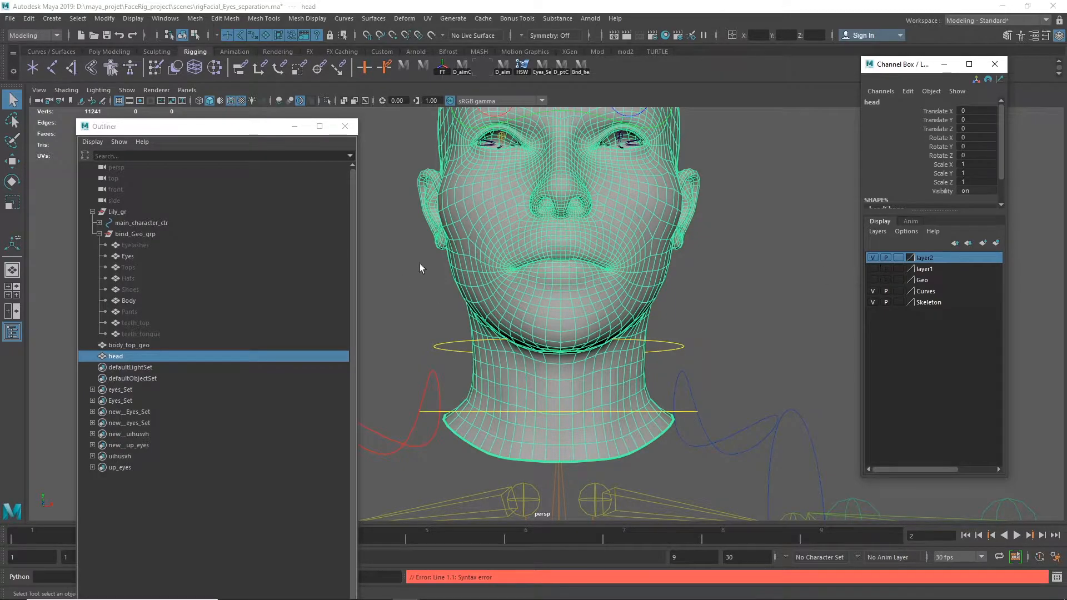
{"action": "left_click", "coordinate": [873, 257]}
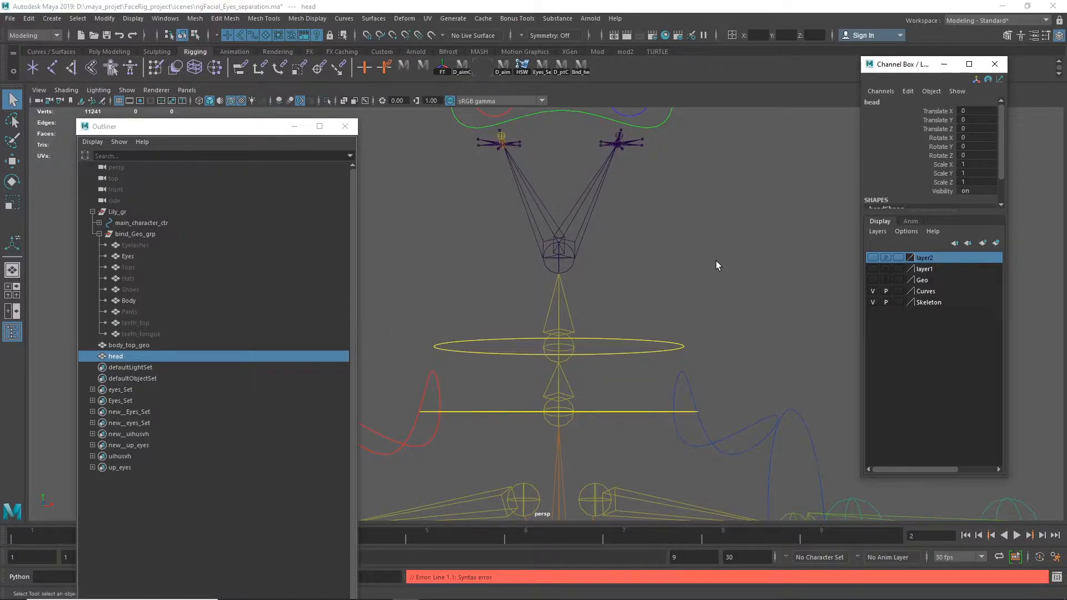
{"action": "left_click", "coordinate": [875, 280]}
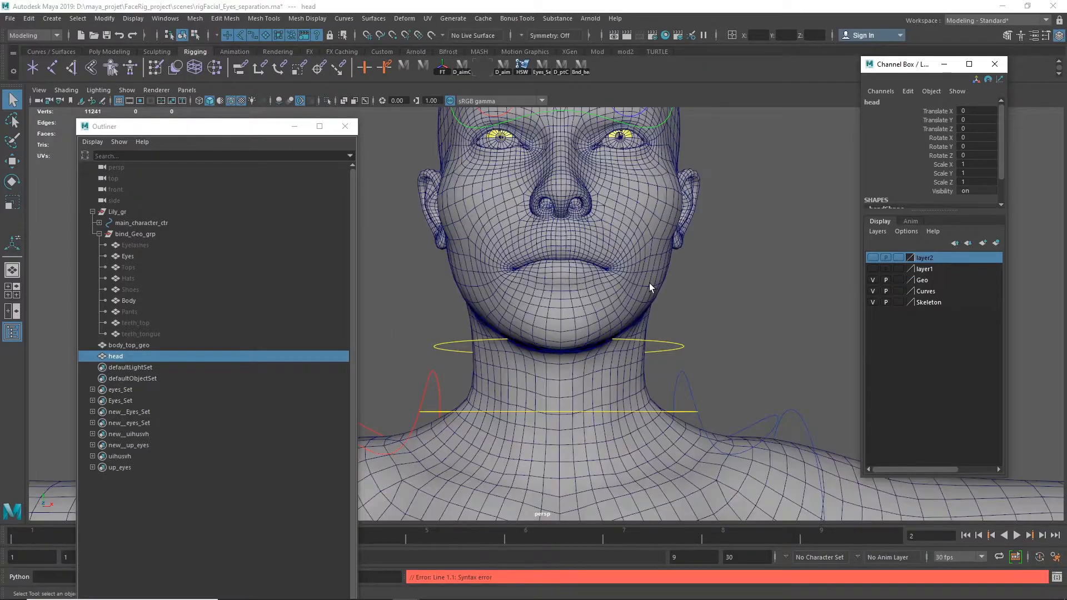
Step: Show layer2 and layer1 again and set both layers to Template display
{"action": "left_click", "coordinate": [873, 257]}
{"action": "left_click", "coordinate": [873, 268]}
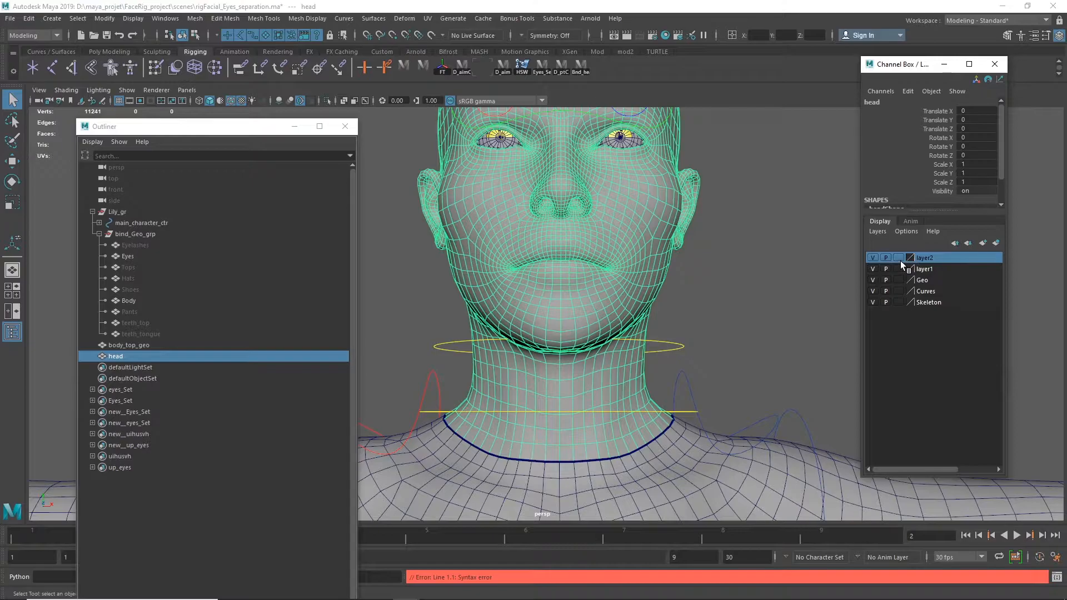
{"action": "left_click", "coordinate": [899, 259]}
{"action": "left_click", "coordinate": [899, 267]}
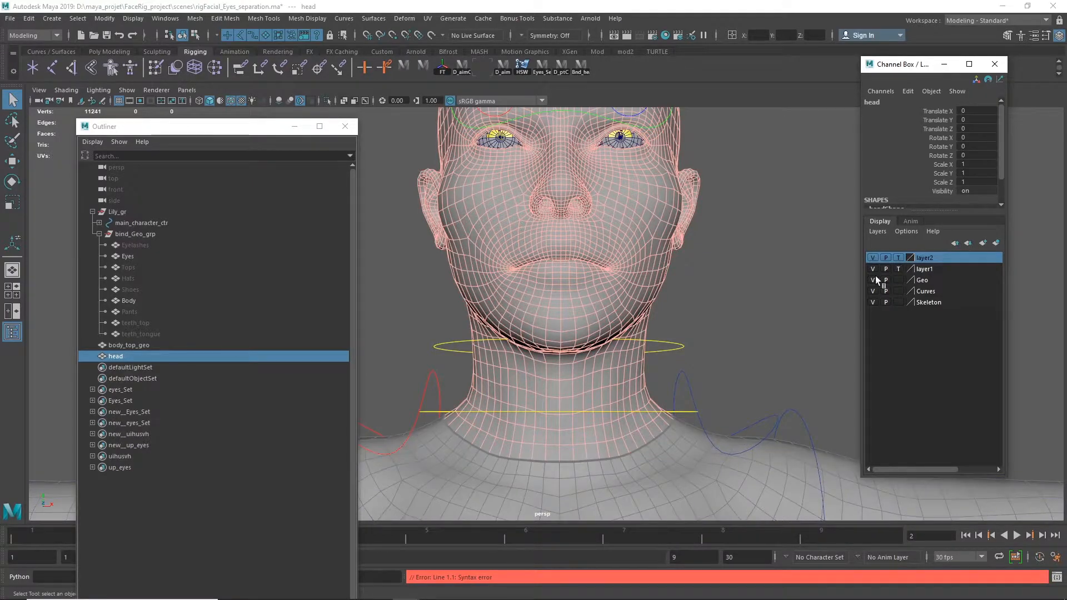
Step: Select body_top_geo and head together to check the templated meshes around the neck seam, then clear the selection
{"action": "left_click", "coordinate": [756, 296]}
{"action": "middle_click_drag", "start_coordinate": [762, 306], "coordinate": [751, 212], "text": "alt"}
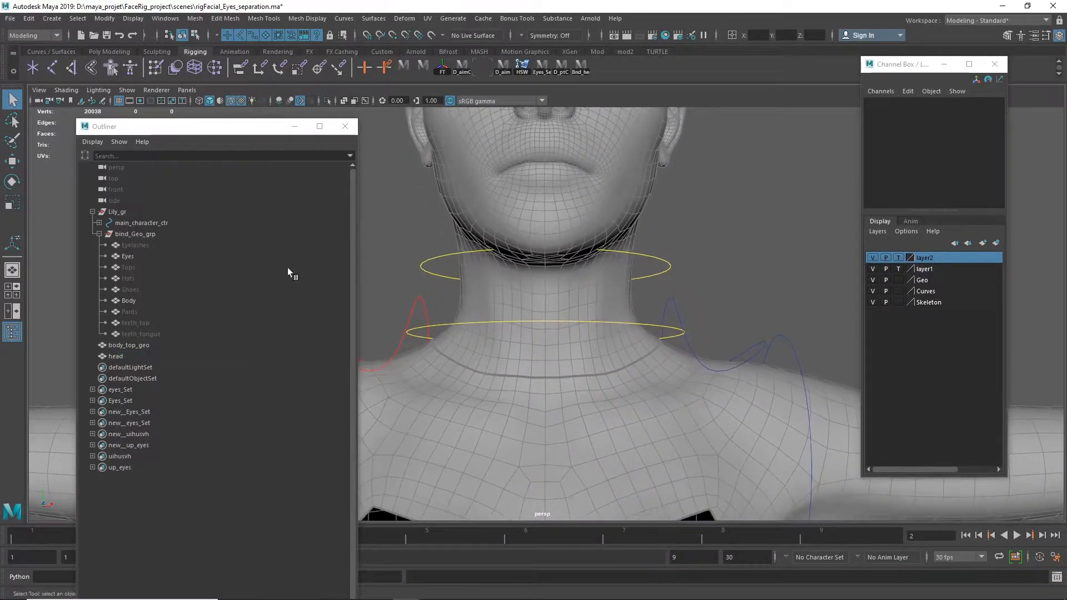
{"action": "left_click_drag", "start_coordinate": [118, 345], "coordinate": [140, 356]}
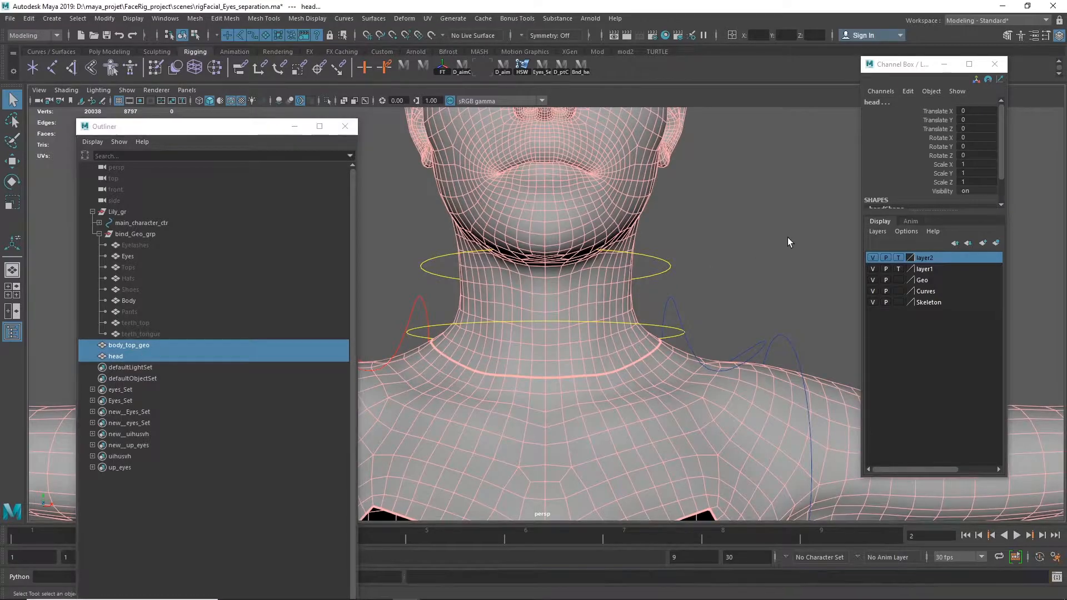
{"action": "left_click", "coordinate": [788, 237]}
Step: Select the face loop at the base of the Body mesh's neck, just above the seam, and convert it to vertices
{"action": "left_click", "coordinate": [595, 372]}
{"action": "right_click_drag", "start_coordinate": [575, 385], "coordinate": [331, 357], "text": "alt"}
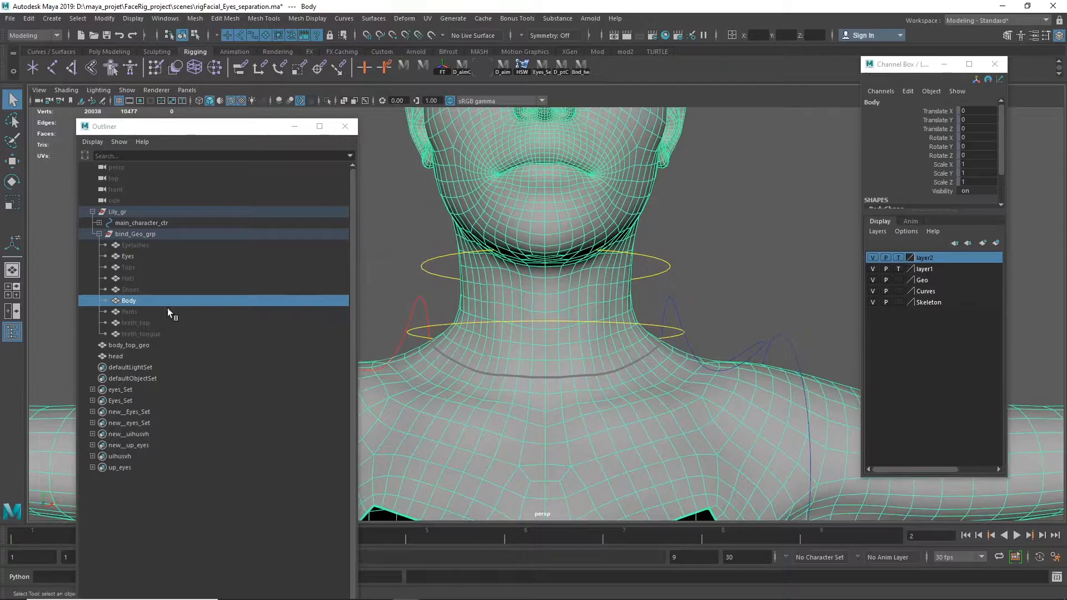
{"action": "right_click_drag", "start_coordinate": [691, 335], "coordinate": [1005, 322], "text": "alt"}
{"action": "left_click_drag", "start_coordinate": [703, 310], "coordinate": [694, 216], "text": "alt"}
{"action": "right_click_drag", "start_coordinate": [665, 272], "coordinate": [628, 332], "text": "alt"}
{"action": "right_click_drag", "start_coordinate": [627, 282], "coordinate": [631, 314]}
{"action": "double_click", "coordinate": [616, 335]}
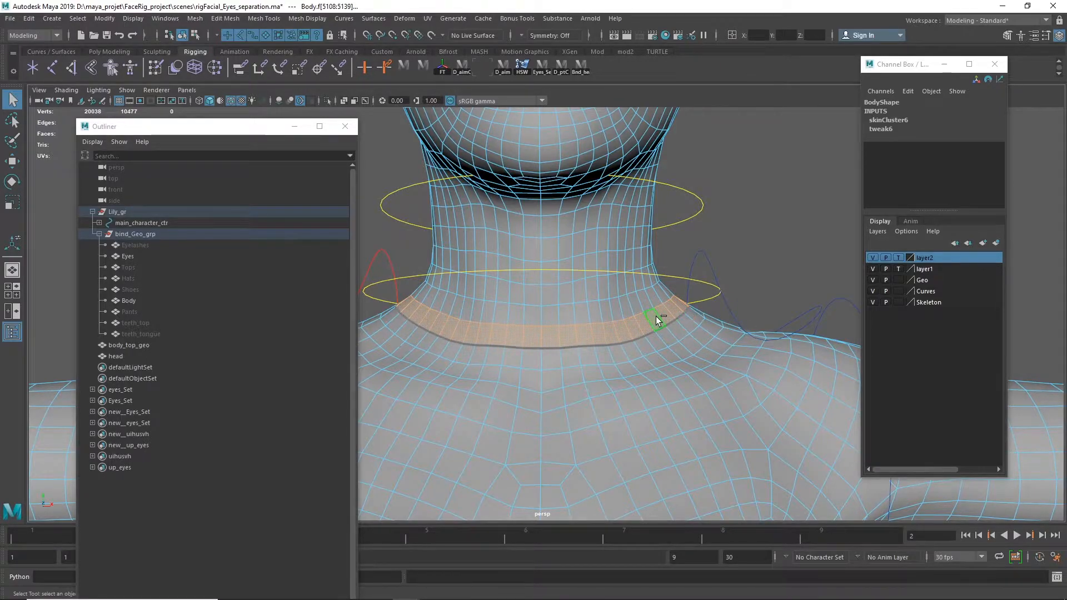
{"action": "key", "text": "ctrl+F9"}
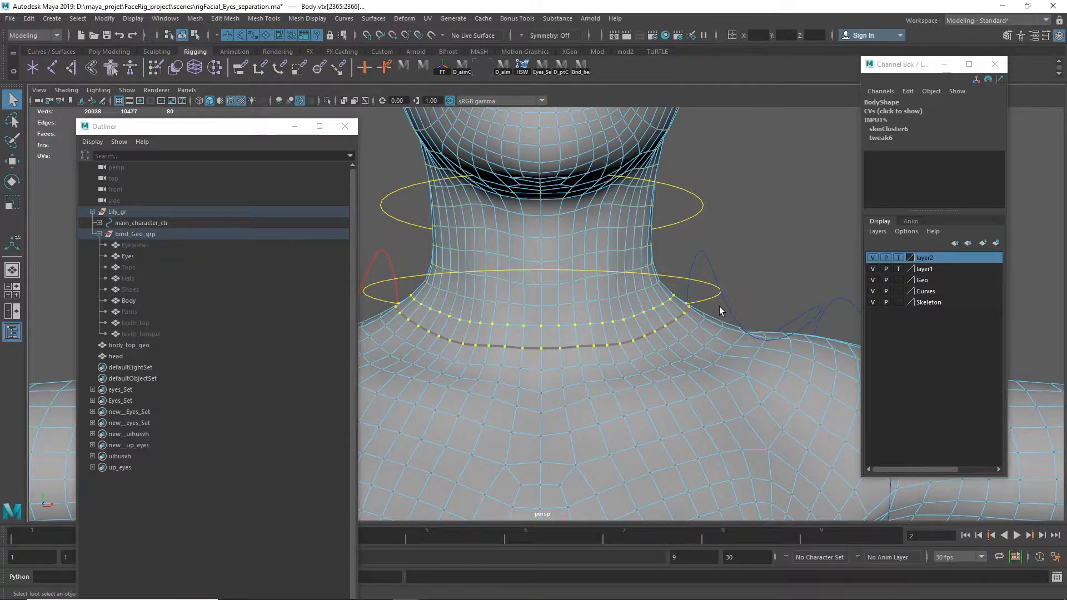
Step: Close the Outliner and open the Component Editor, enlarged, for the selected neck vertices
{"action": "left_click", "coordinate": [347, 127]}
{"action": "left_click", "coordinate": [166, 19]}
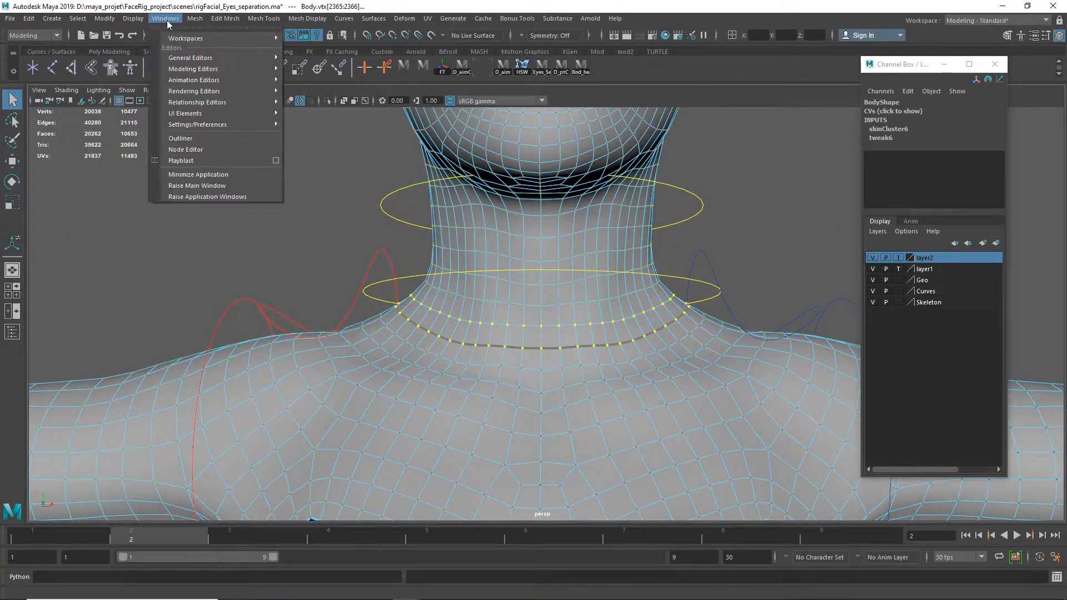
{"action": "mouse_move", "coordinate": [195, 59]}
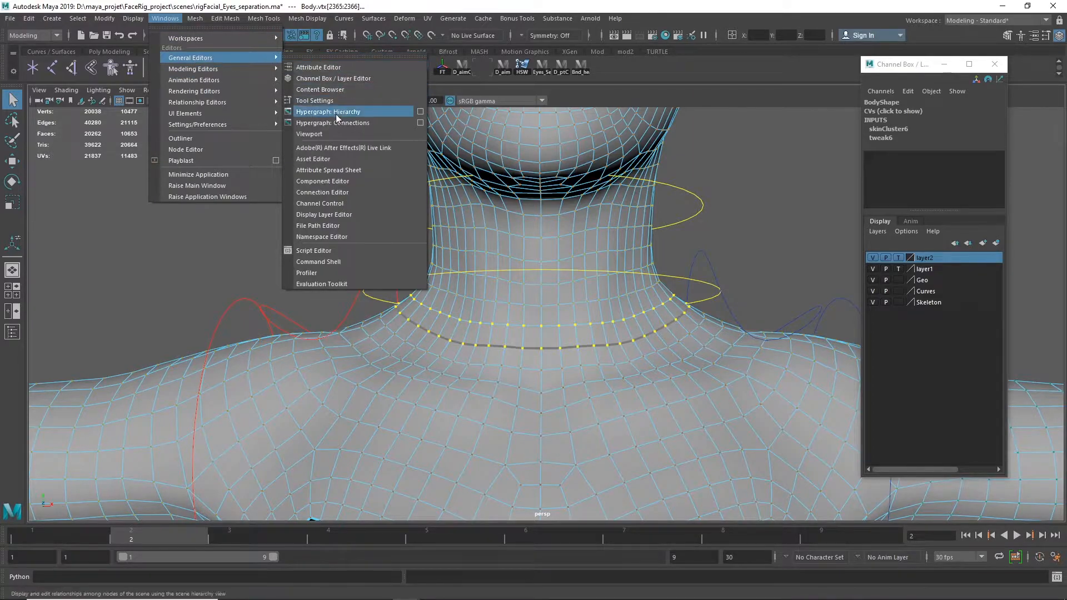
{"action": "left_click", "coordinate": [339, 182]}
{"action": "left_click_drag", "start_coordinate": [474, 199], "coordinate": [761, 318]}
{"action": "left_click_drag", "start_coordinate": [582, 321], "coordinate": [412, 143]}
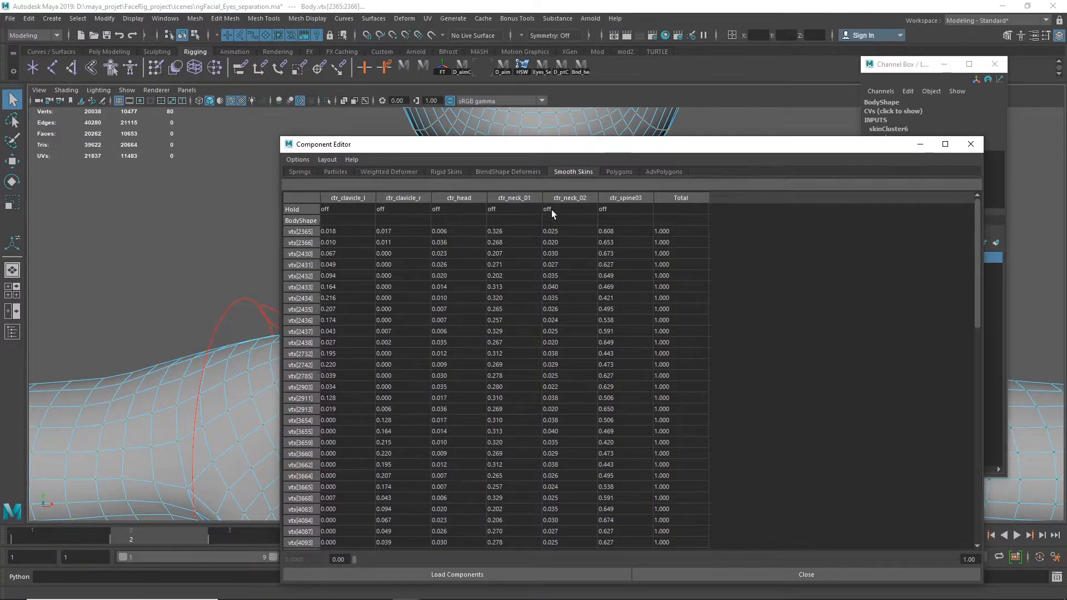
Step: Look through the Springs, Particles, Weighted Deformer and Rigid Skins data, then display the Smooth Skins weights
{"action": "left_click", "coordinate": [300, 172]}
{"action": "left_click", "coordinate": [335, 172]}
{"action": "left_click", "coordinate": [392, 173]}
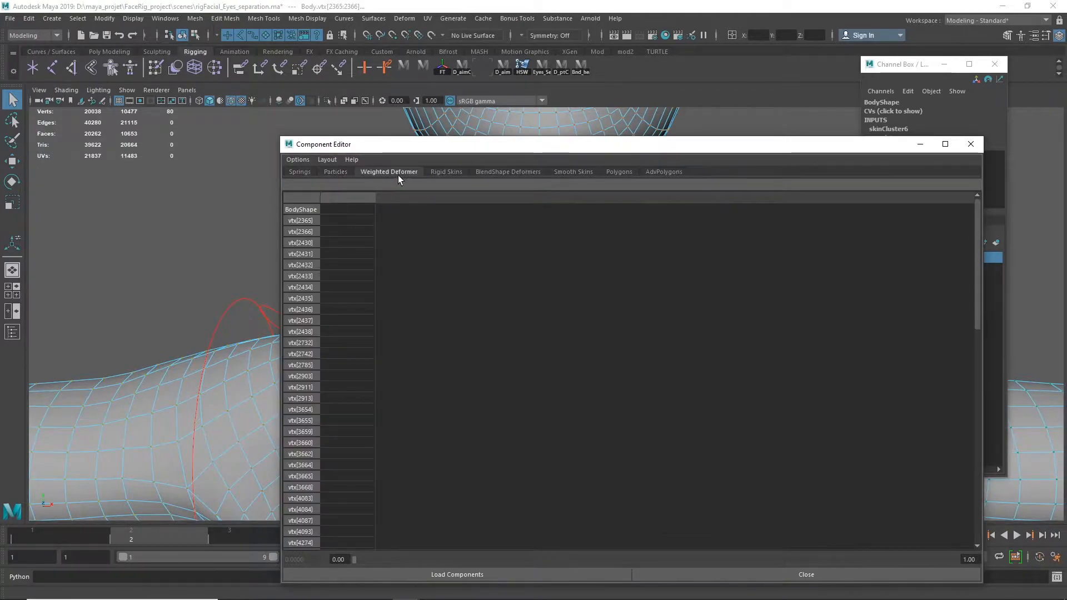
{"action": "left_click", "coordinate": [450, 171]}
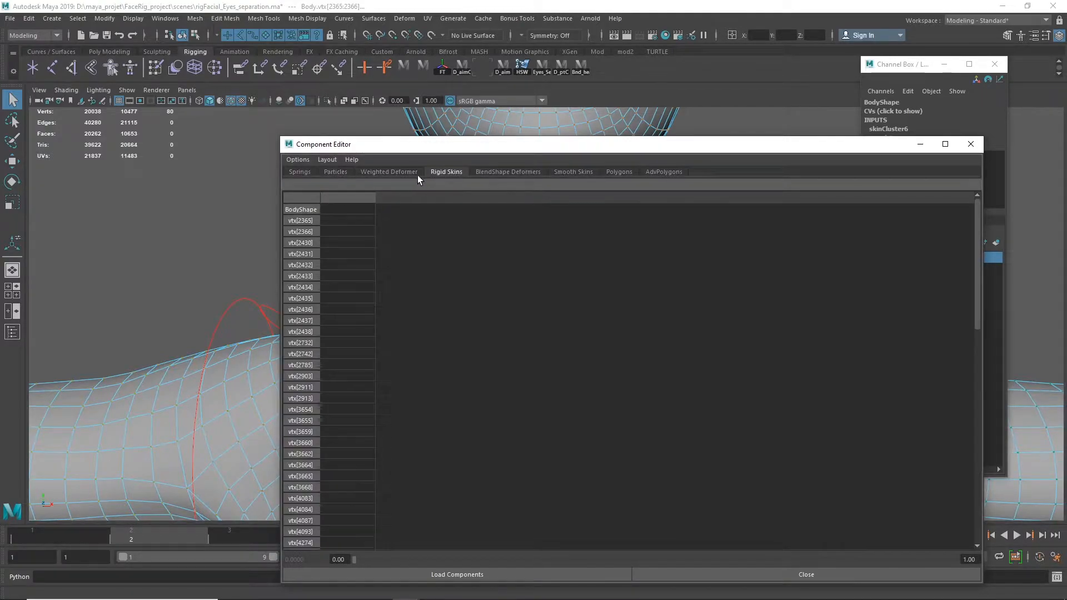
{"action": "left_click", "coordinate": [579, 173]}
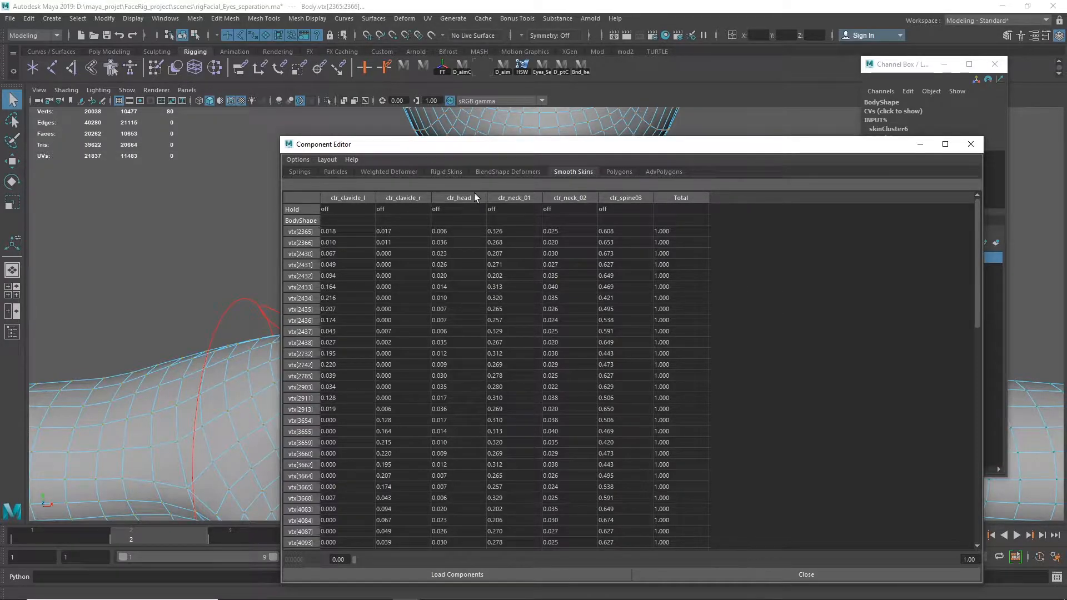
Step: Examine the neck-loop vertices alongside their joint weights, then close the Component Editor and clear the vertex selection
{"action": "left_click_drag", "start_coordinate": [663, 151], "coordinate": [519, 412]}
{"action": "right_click_drag", "start_coordinate": [691, 183], "coordinate": [478, 183], "text": "alt"}
{"action": "middle_click_drag", "start_coordinate": [558, 227], "coordinate": [556, 322], "text": "alt"}
{"action": "right_click_drag", "start_coordinate": [643, 287], "coordinate": [445, 308], "text": "alt"}
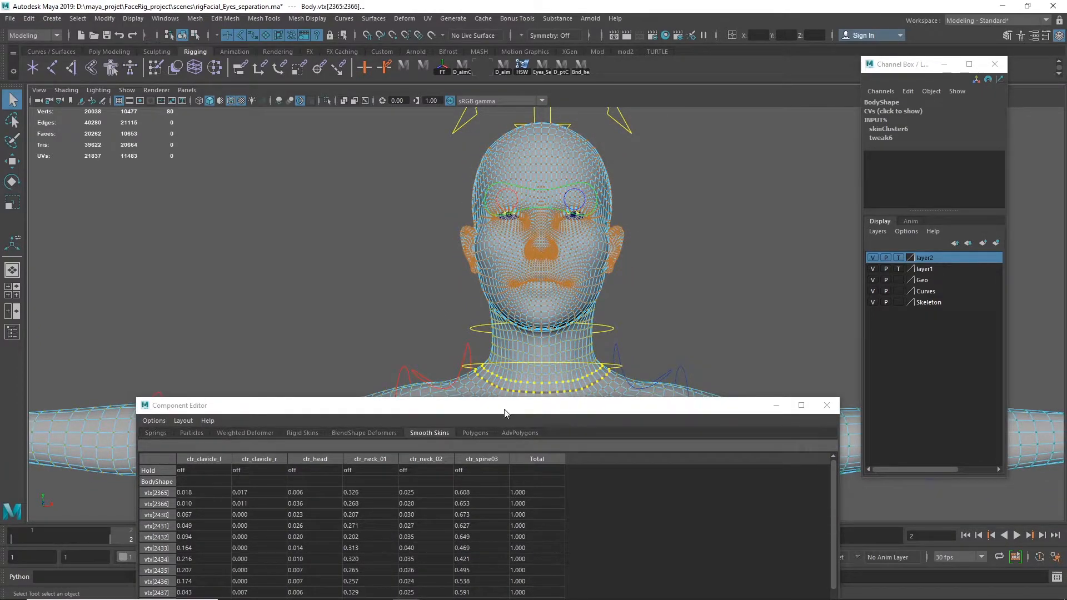
{"action": "middle_click_drag", "start_coordinate": [652, 289], "coordinate": [634, 118], "text": "alt"}
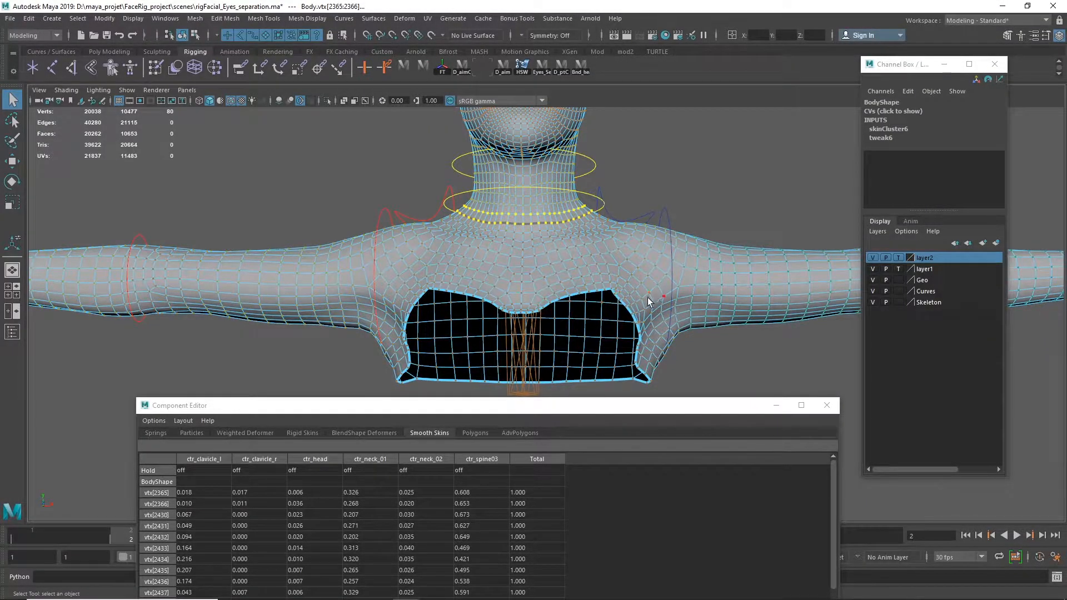
{"action": "left_click_drag", "start_coordinate": [521, 405], "coordinate": [676, 120]}
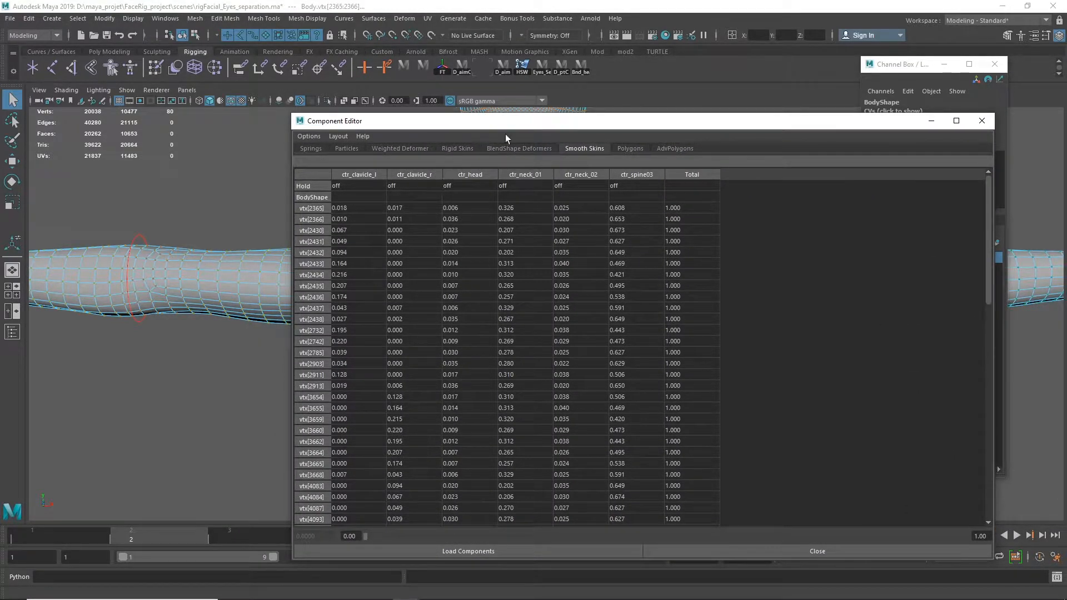
{"action": "left_click_drag", "start_coordinate": [537, 117], "coordinate": [561, 336]}
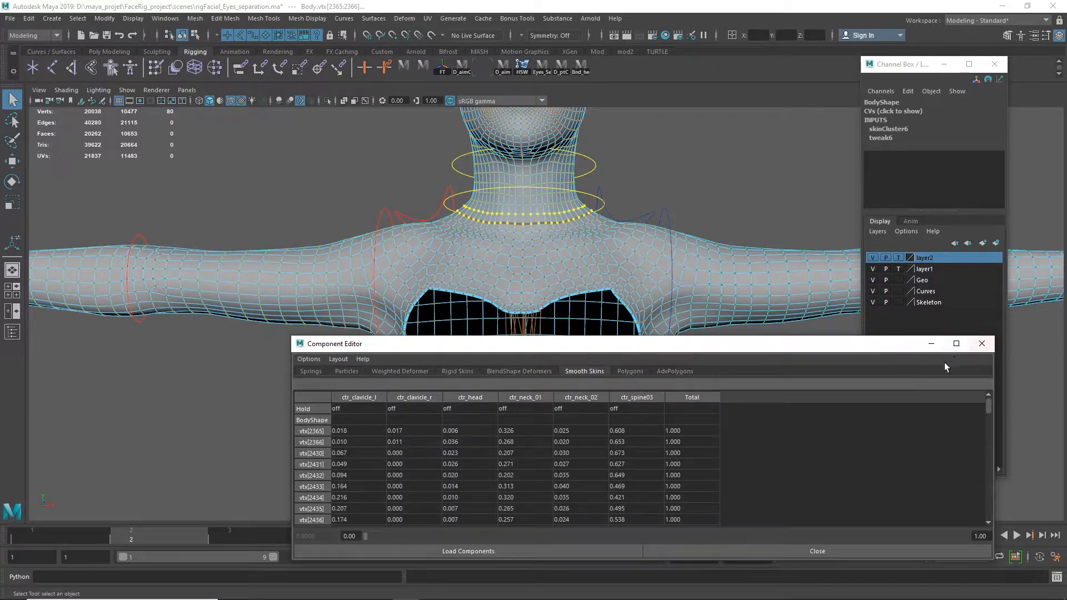
{"action": "left_click", "coordinate": [982, 344]}
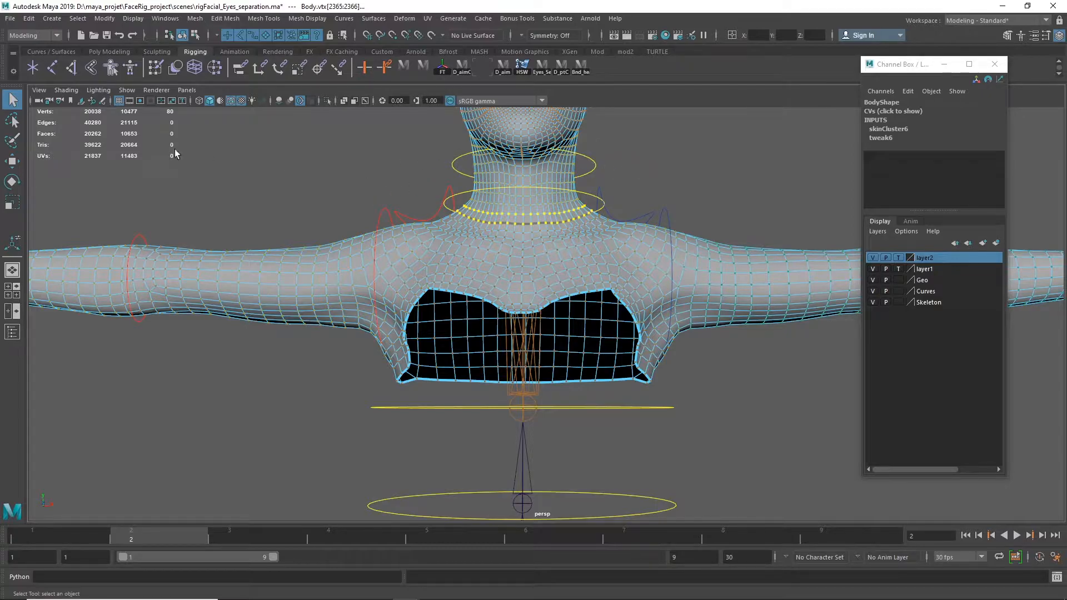
{"action": "left_click", "coordinate": [230, 166]}
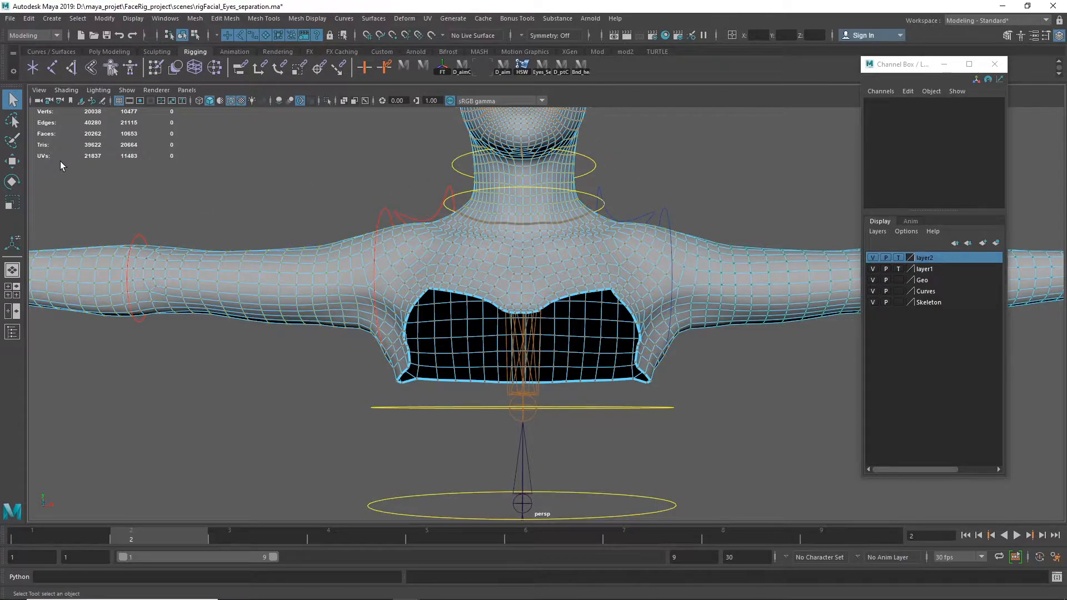
Step: Open the Outliner, place it beside the Channel Box, and collapse the bind_Geo_grp group
{"action": "left_click", "coordinate": [12, 332]}
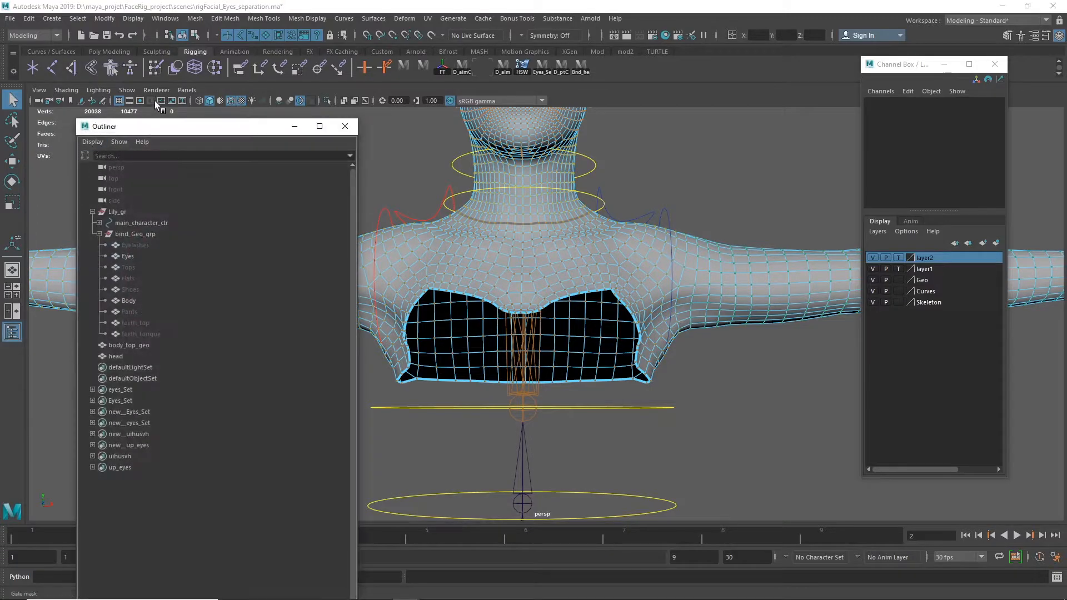
{"action": "left_click_drag", "start_coordinate": [155, 131], "coordinate": [639, 116]}
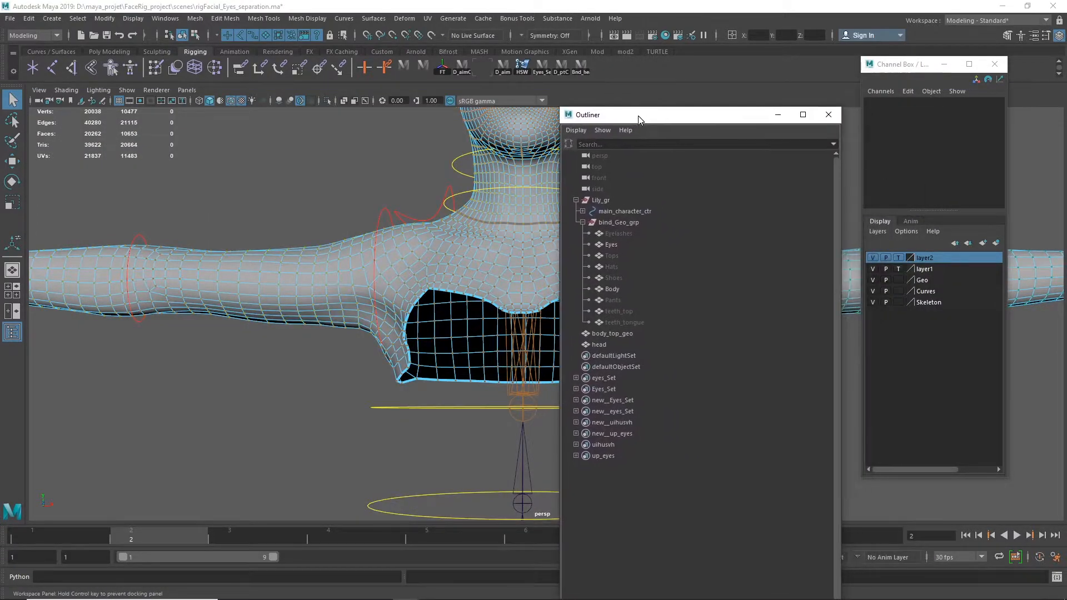
{"action": "left_click", "coordinate": [582, 222]}
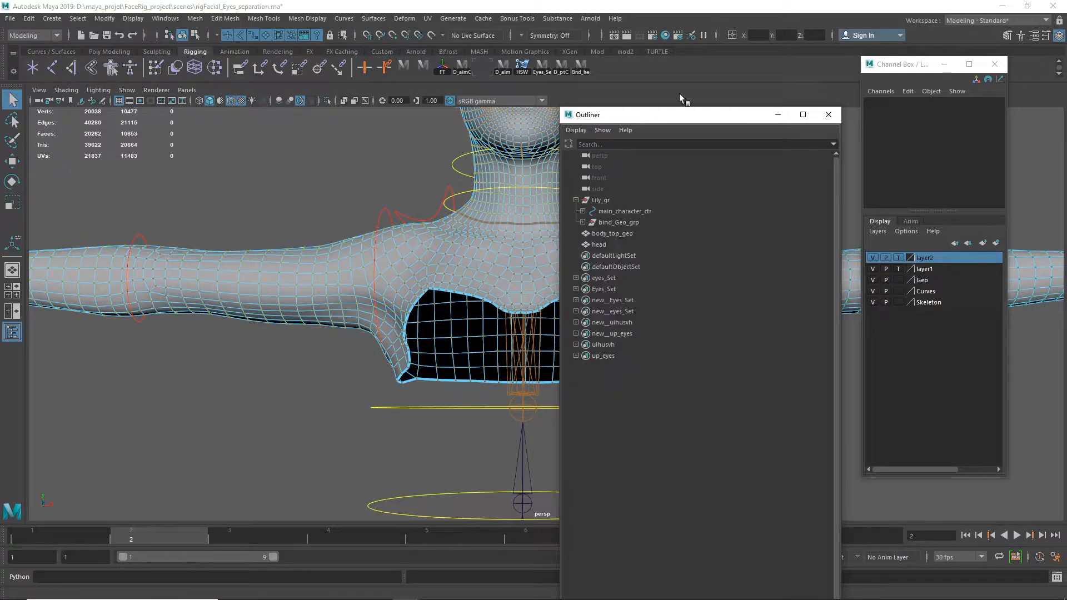
Step: Delete the Bnd_he shortcut from the Rigging shelf
{"action": "right_click", "coordinate": [581, 66]}
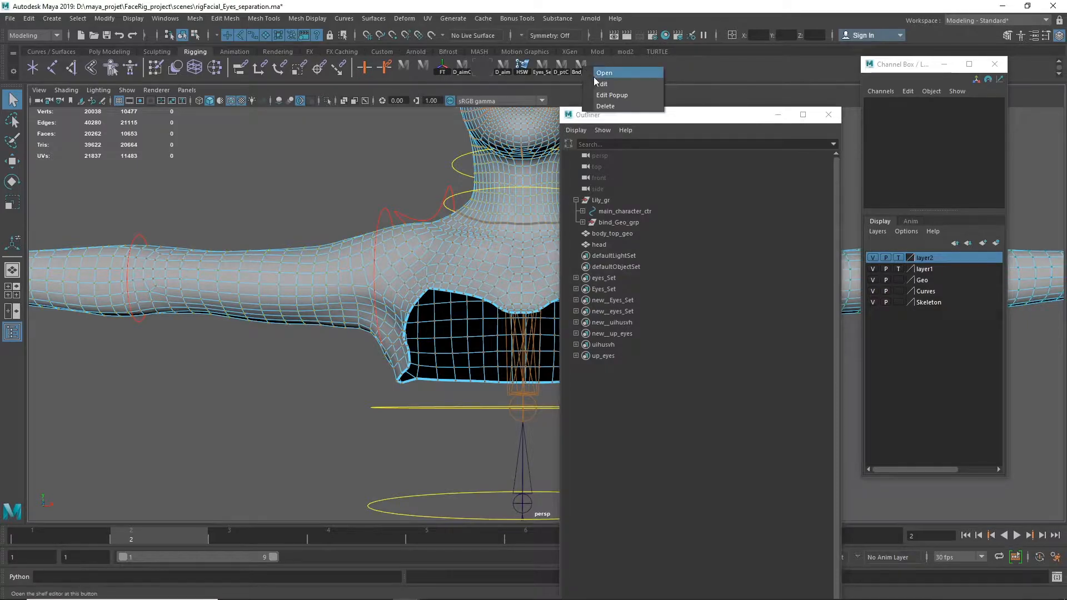
{"action": "left_click", "coordinate": [623, 107]}
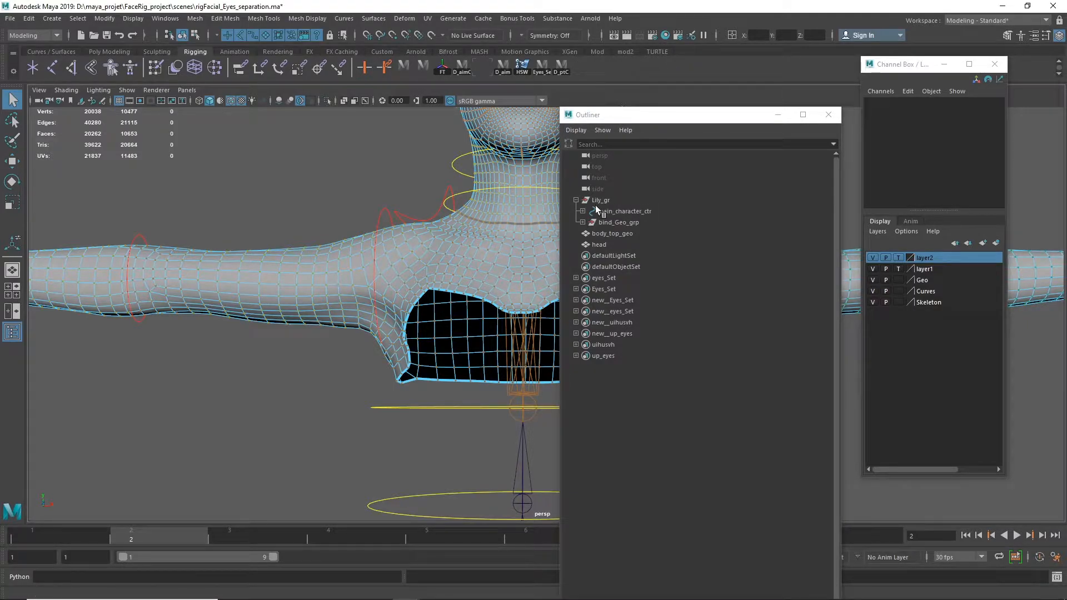
Step: Filter the Outliner to list only joints
{"action": "left_click", "coordinate": [603, 130]}
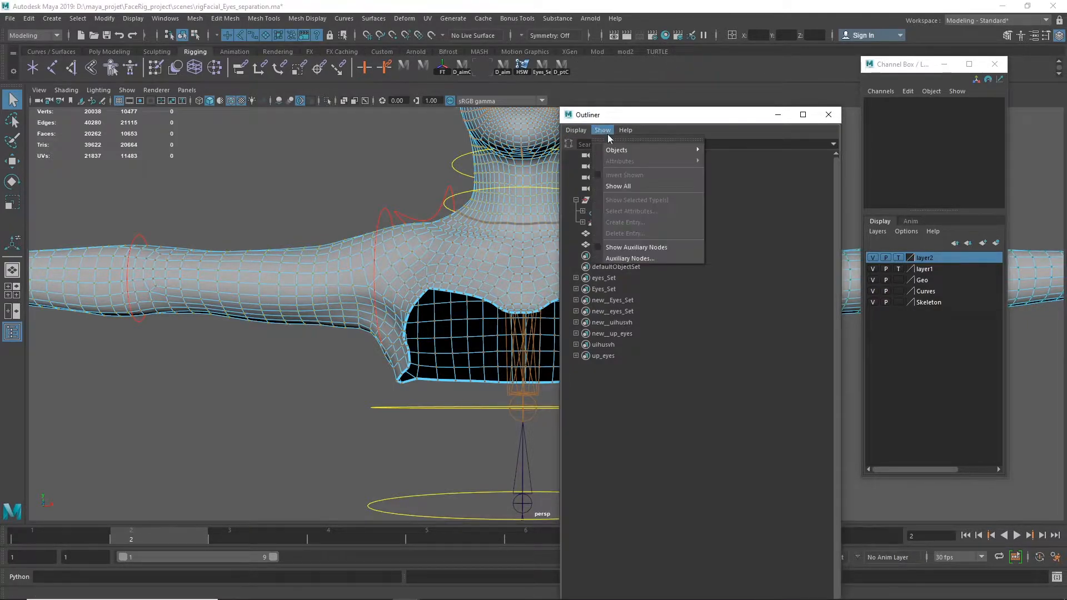
{"action": "mouse_move", "coordinate": [625, 151]}
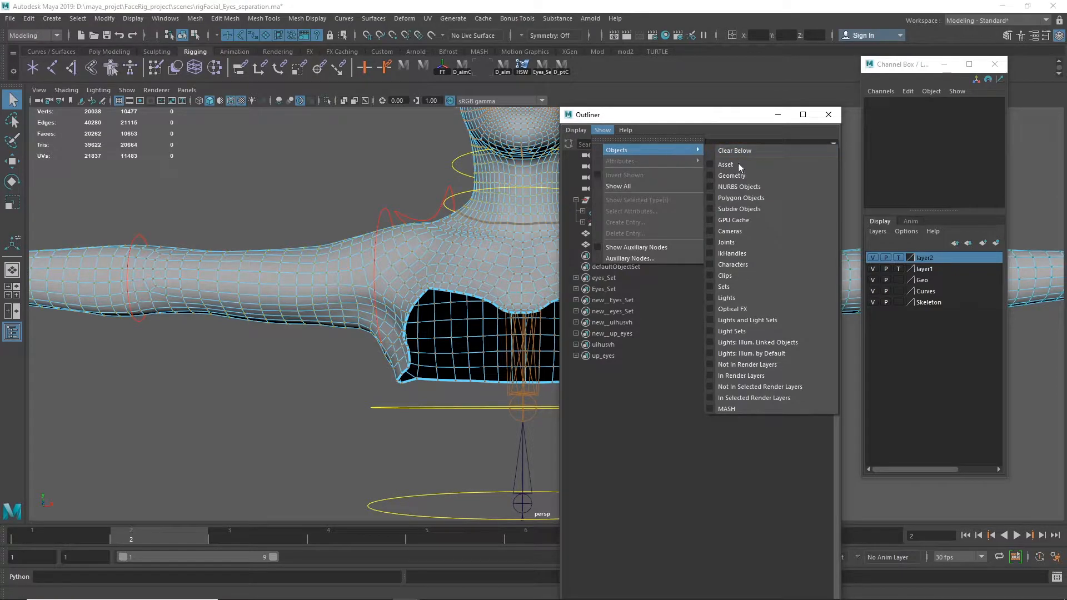
{"action": "left_click", "coordinate": [745, 241]}
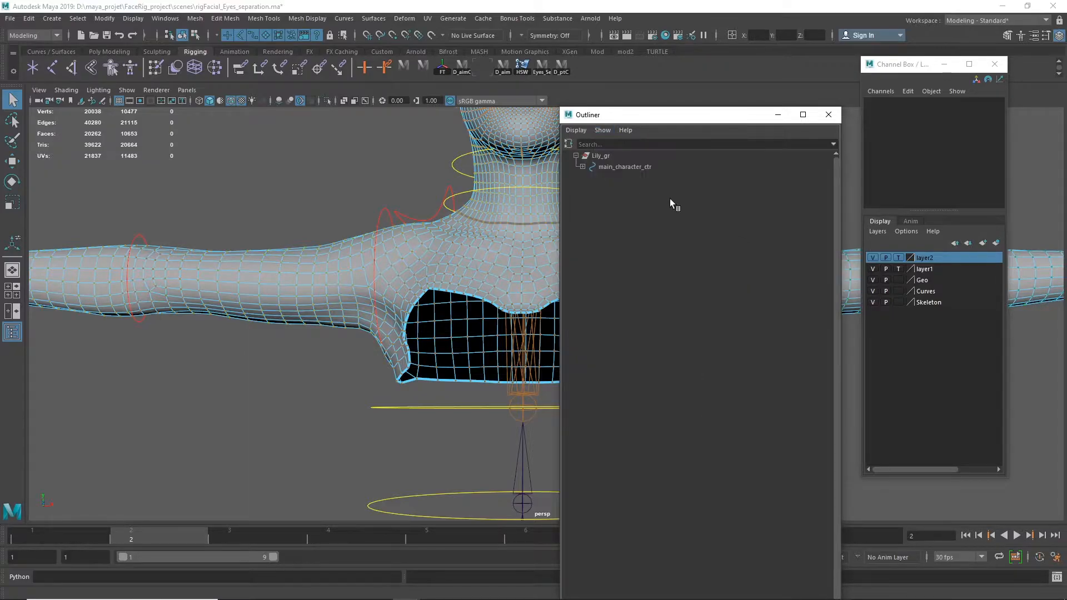
Step: Expand the joint hierarchy under main_character_ctr through ctr_skeleton_gr, ctr_pelvis and ctr_spine01 to reveal ctr_spine03
{"action": "left_click", "coordinate": [582, 167]}
{"action": "left_click", "coordinate": [590, 178]}
{"action": "left_click", "coordinate": [605, 189]}
{"action": "right_click_drag", "start_coordinate": [291, 217], "coordinate": [404, 219], "text": "alt"}
{"action": "middle_click_drag", "start_coordinate": [404, 220], "coordinate": [290, 382], "text": "alt"}
{"action": "right_click_drag", "start_coordinate": [290, 382], "coordinate": [527, 302], "text": "alt"}
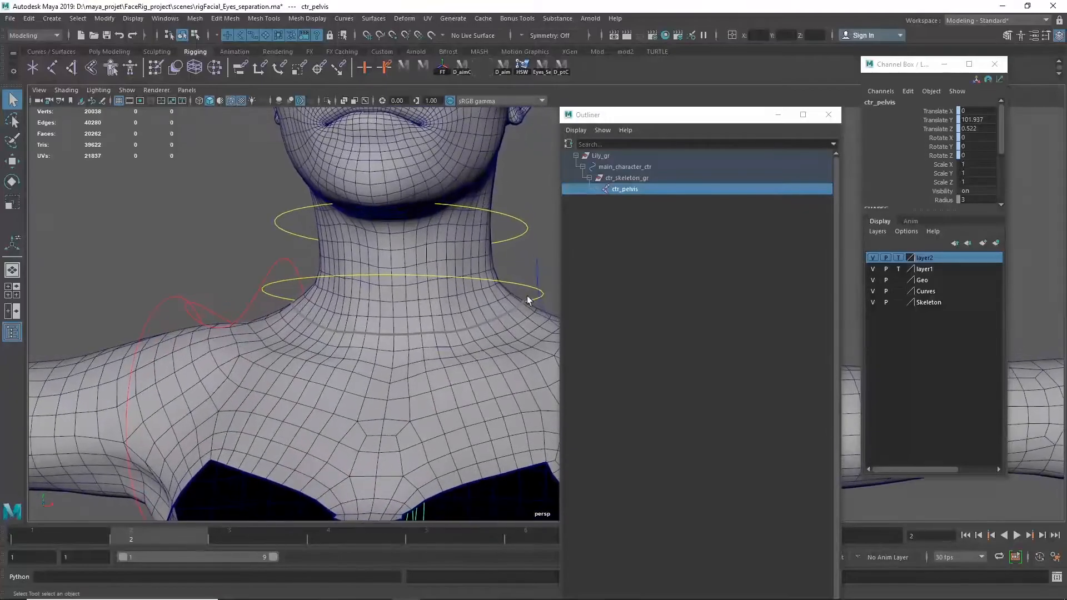
{"action": "left_click", "coordinate": [595, 188]}
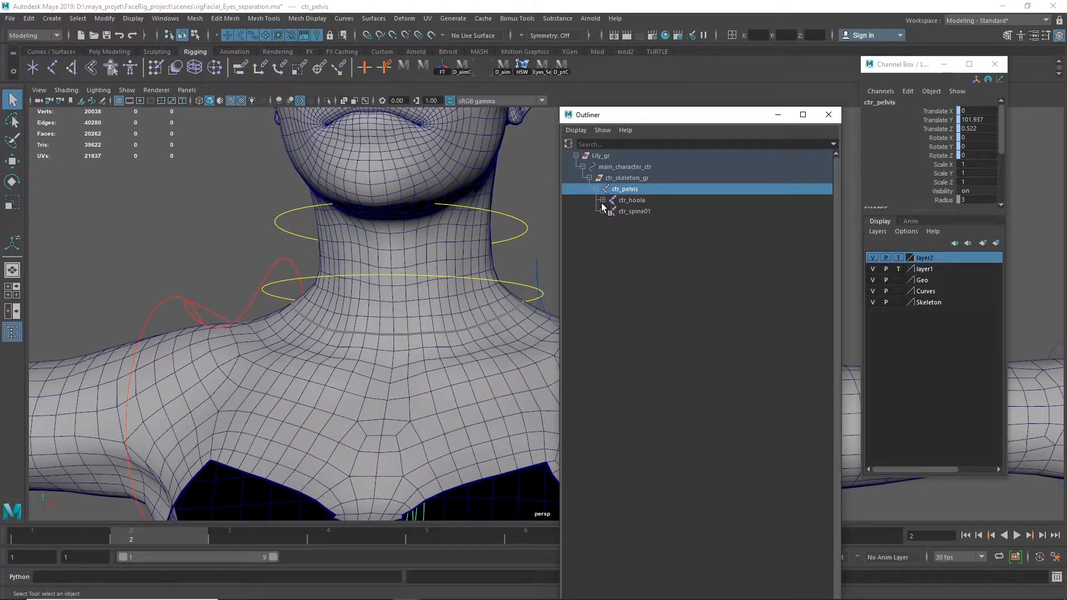
{"action": "left_click", "coordinate": [603, 211]}
{"action": "left_click", "coordinate": [609, 222]}
Step: Select ctr_spine03 together with its child joints ctr_clavicle_r and ctr_clavicle_l
{"action": "left_click", "coordinate": [634, 236]}
{"action": "left_click", "coordinate": [615, 233]}
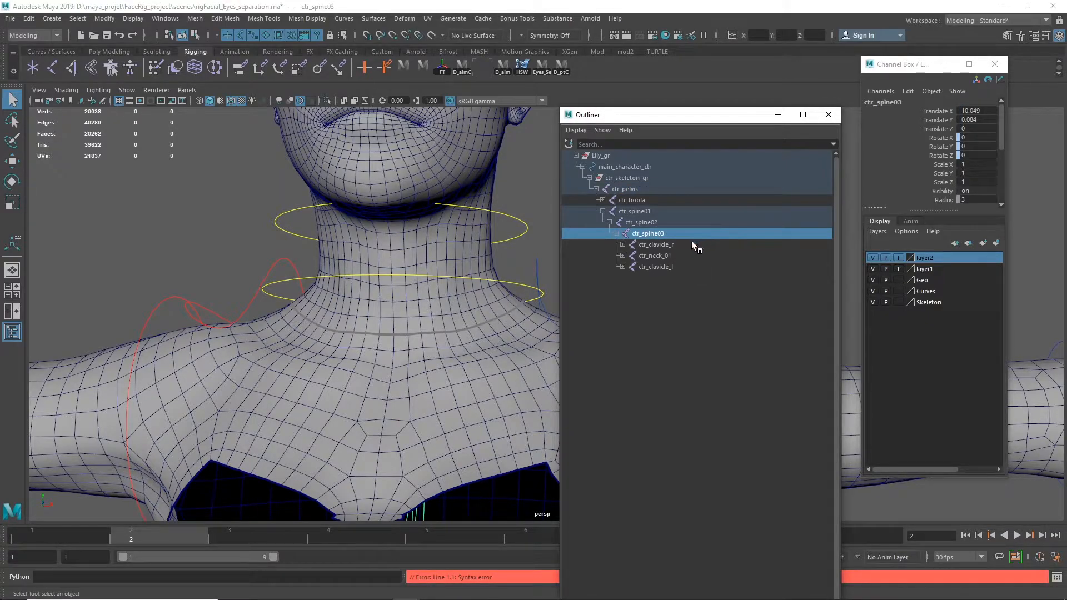
{"action": "left_click", "coordinate": [679, 245], "text": "ctrl"}
{"action": "left_click", "coordinate": [671, 267], "text": "ctrl"}
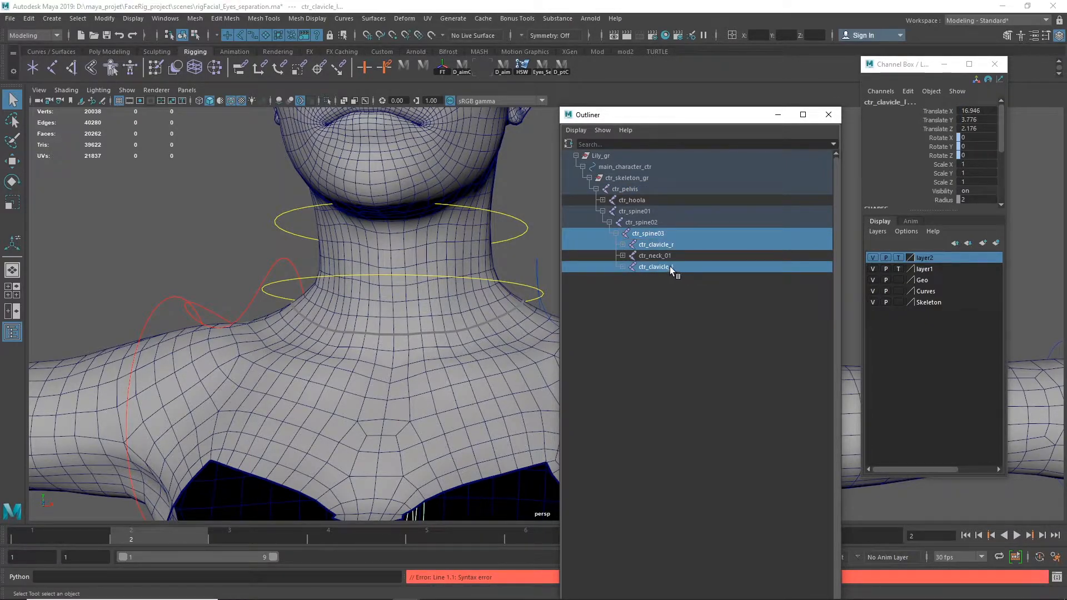
Step: Expand the neck chain and add ctr_neck_01, ctr_neck_02 and ctr_head to the joint selection
{"action": "left_click", "coordinate": [623, 255]}
{"action": "left_click", "coordinate": [630, 267]}
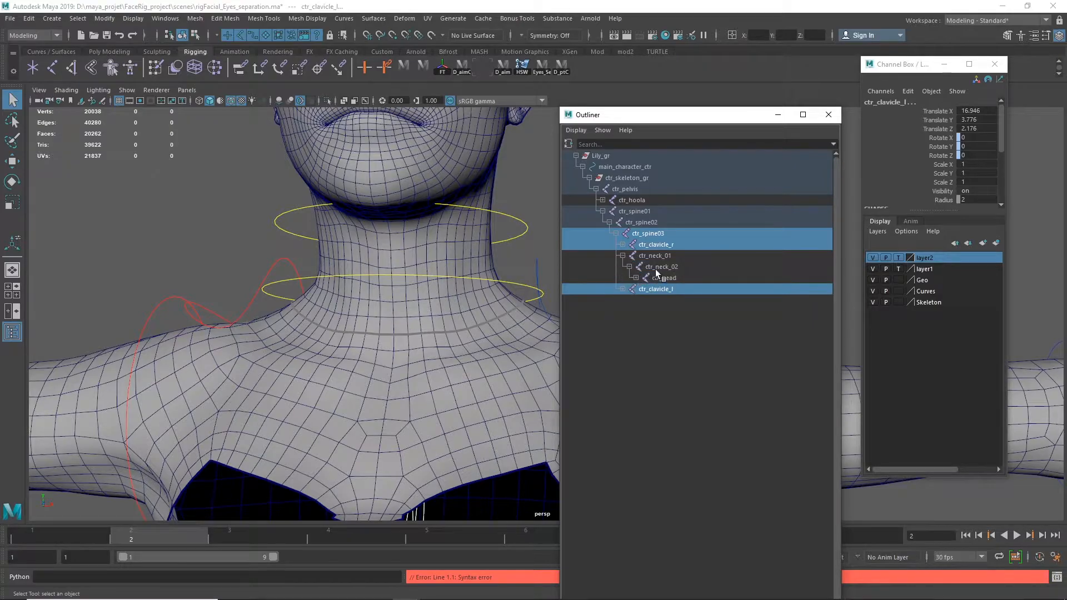
{"action": "left_click", "coordinate": [686, 255], "text": "ctrl"}
{"action": "left_click", "coordinate": [683, 266], "text": "ctrl"}
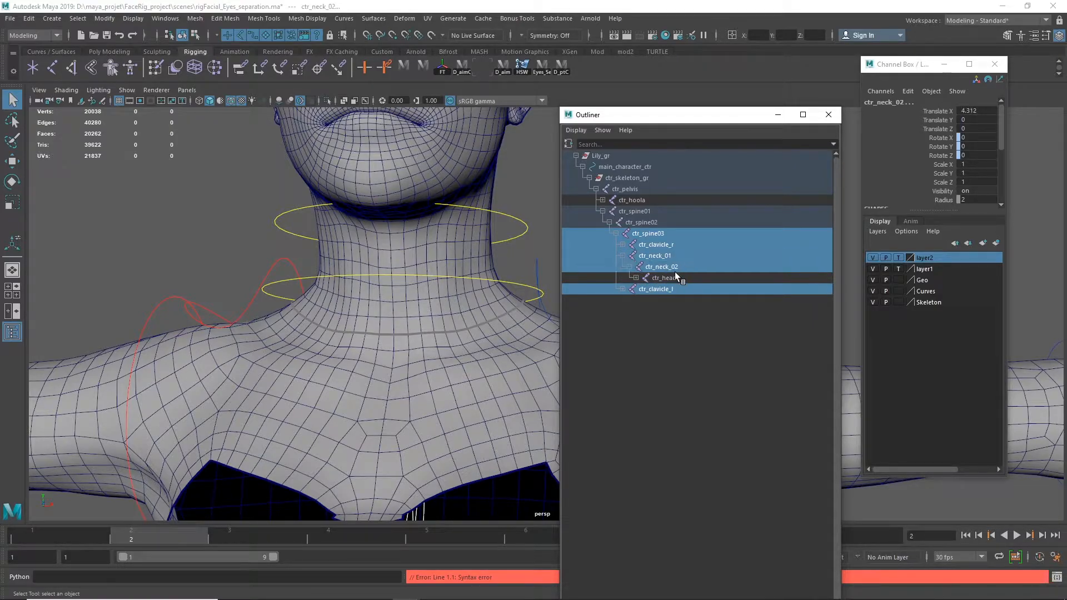
{"action": "left_click", "coordinate": [668, 277], "text": "ctrl"}
Step: Expand ctr_head, parentEye_l_j and the A, B and C upper and lower eyelid parents to reveal the left eyelid joints
{"action": "left_click", "coordinate": [636, 276]}
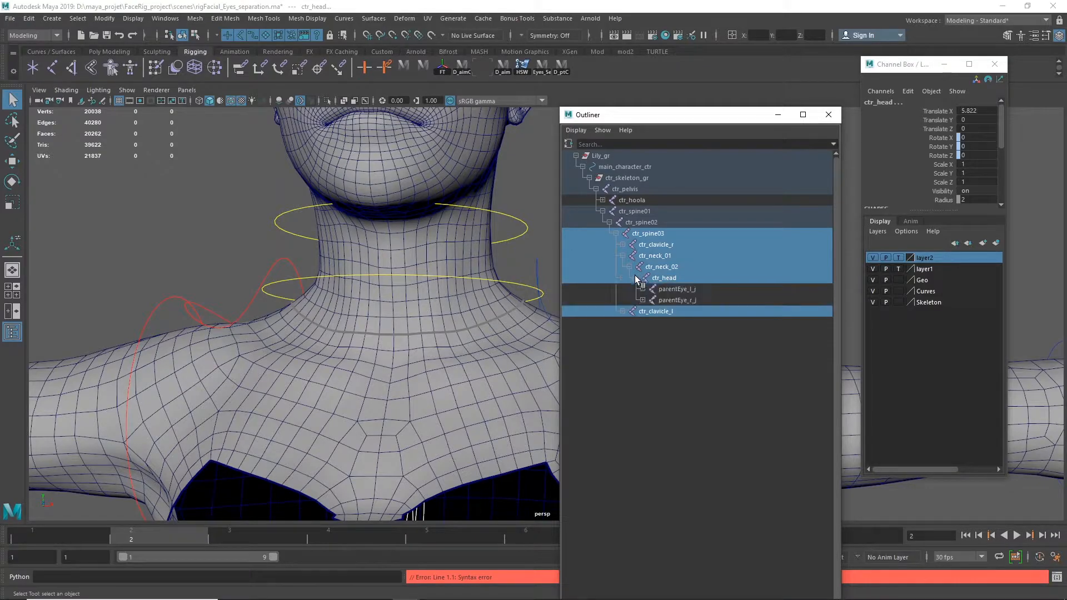
{"action": "left_click", "coordinate": [642, 289]}
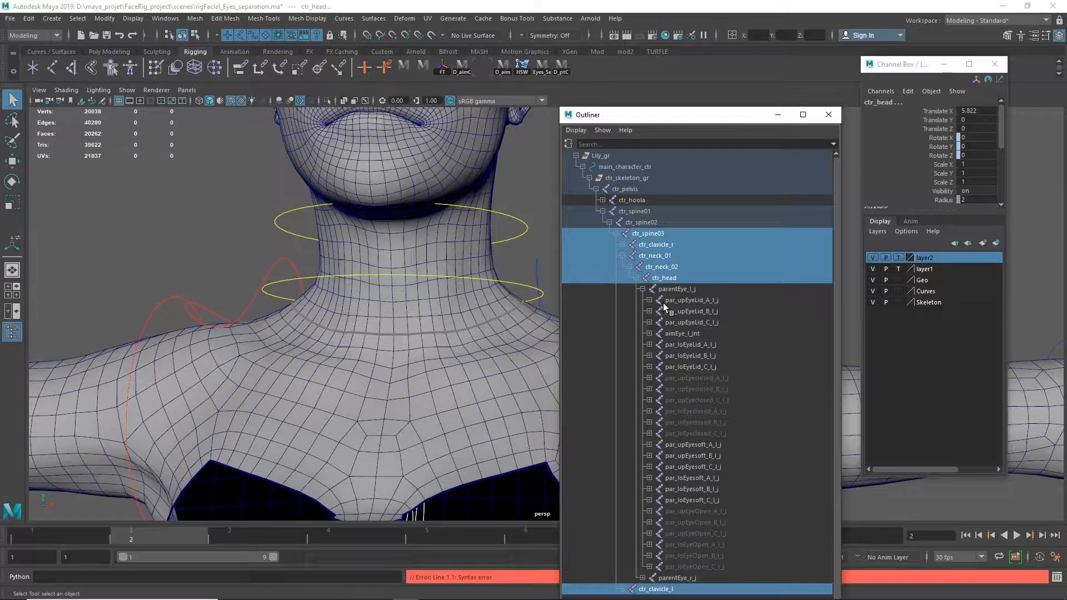
{"action": "left_click", "coordinate": [649, 301]}
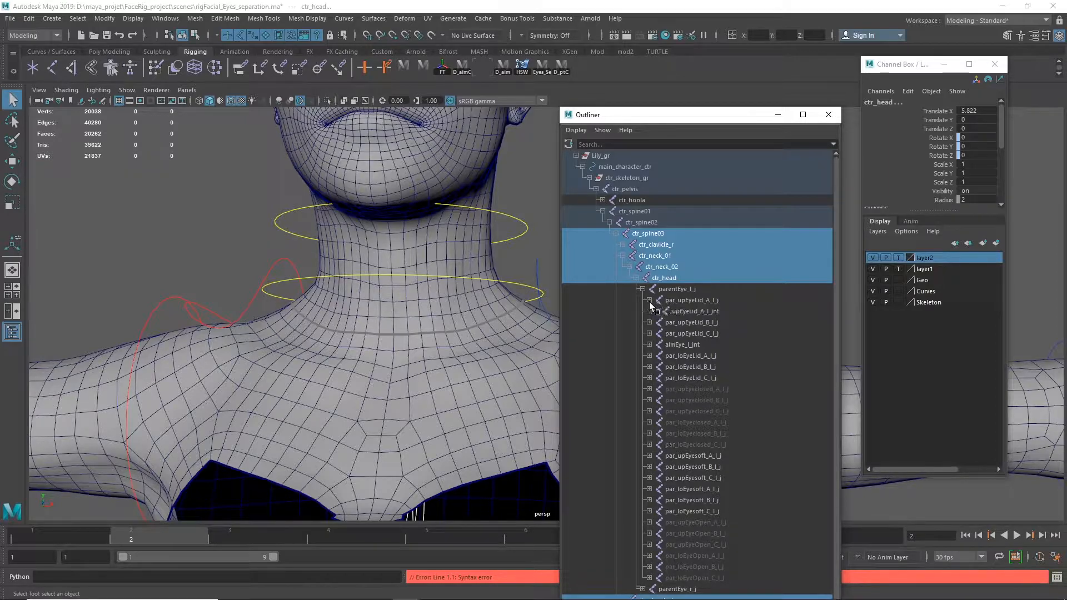
{"action": "left_click", "coordinate": [650, 323]}
{"action": "left_click", "coordinate": [650, 345]}
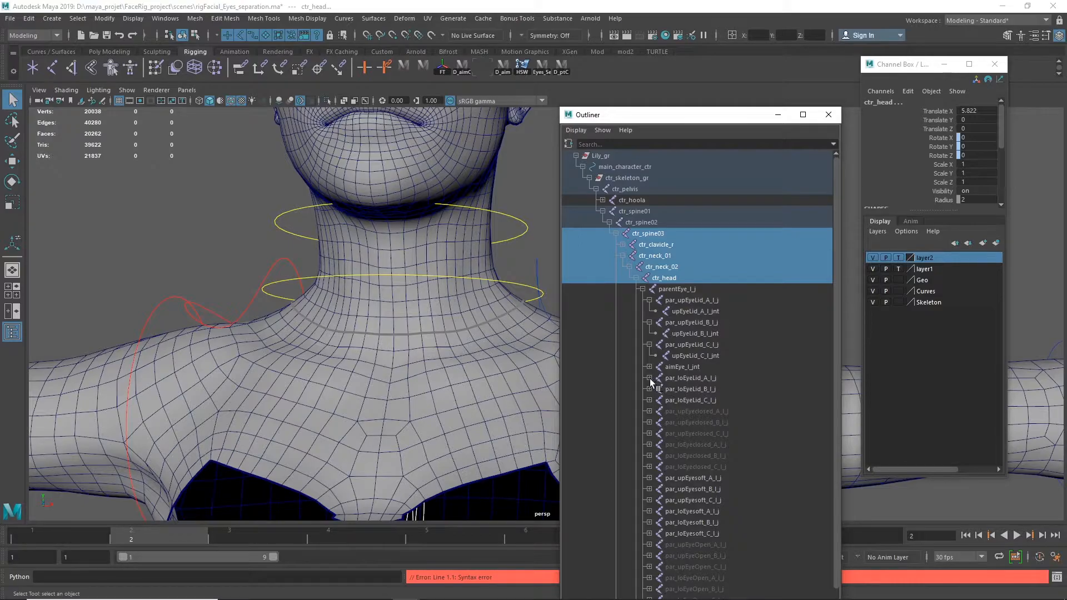
{"action": "left_click", "coordinate": [650, 378]}
{"action": "left_click", "coordinate": [649, 401]}
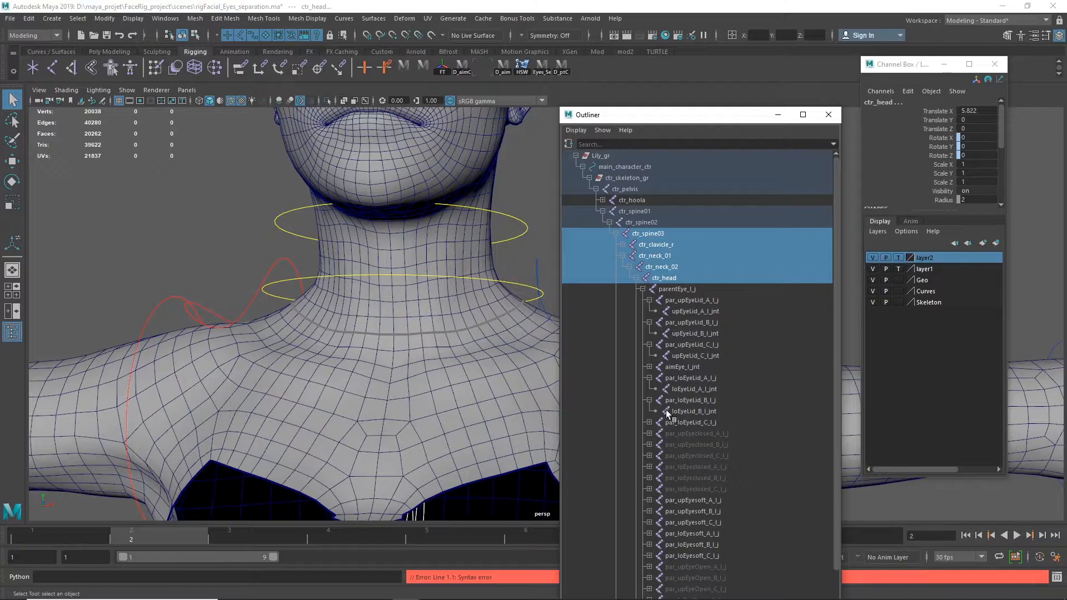
{"action": "left_click", "coordinate": [648, 423]}
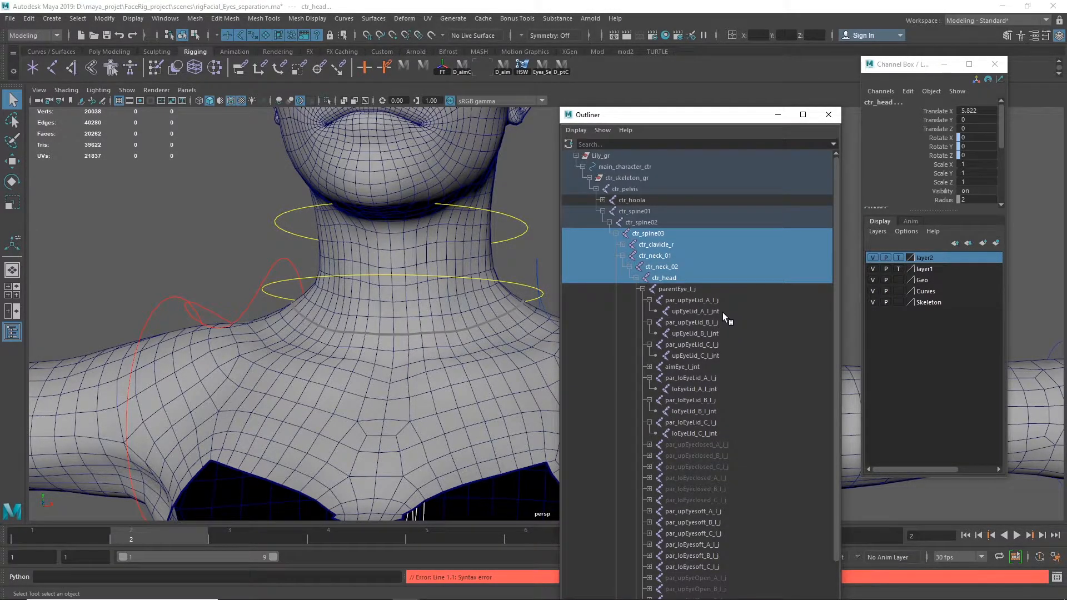
Step: Add the left eyelid joints upEyeLid_A, B and C_l_jnt and loEyeLid_A, B and C_l_jnt to the selection
{"action": "left_click", "coordinate": [701, 312]}
{"action": "left_click", "coordinate": [716, 334], "text": "ctrl"}
{"action": "left_click", "coordinate": [719, 356], "text": "ctrl"}
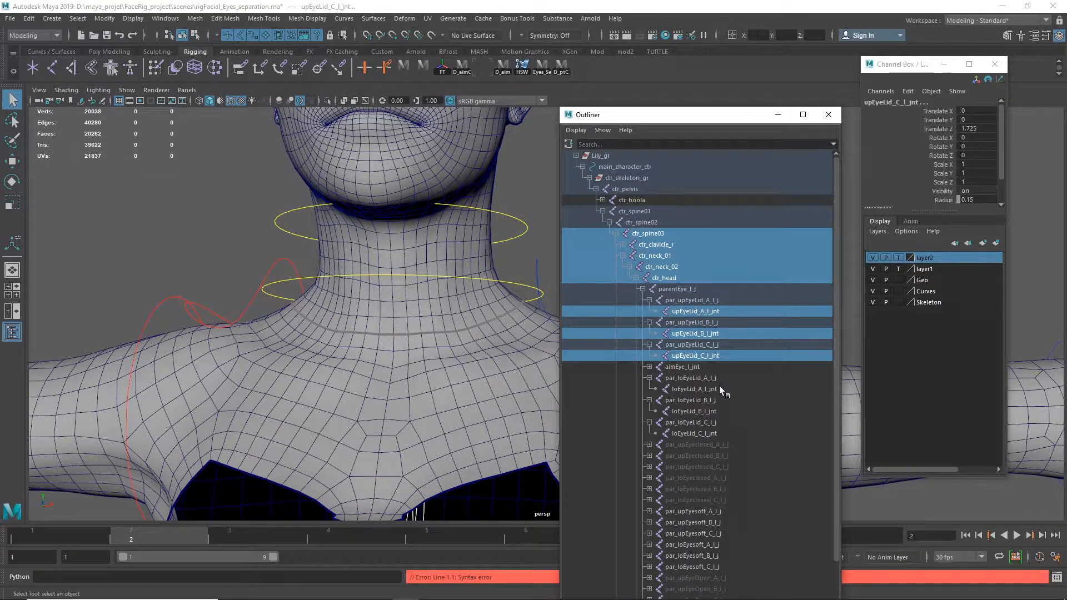
{"action": "left_click", "coordinate": [720, 388], "text": "ctrl"}
{"action": "left_click", "coordinate": [716, 411], "text": "ctrl"}
{"action": "left_click", "coordinate": [715, 433], "text": "ctrl"}
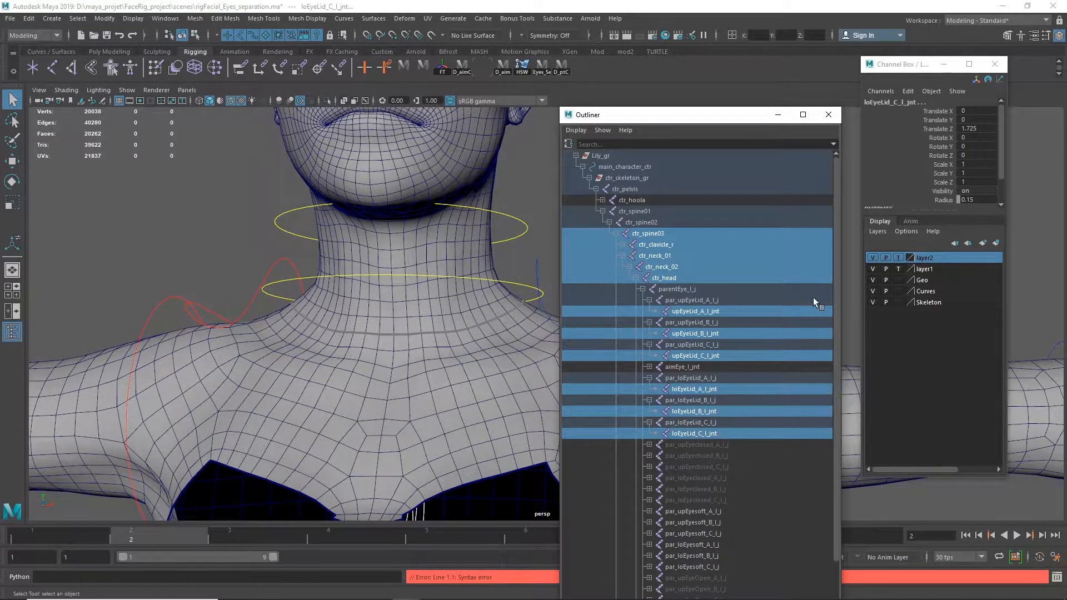
Step: Expand the right eye's upper eyelid parents and add upEyeLid_A, B and C_r_jnt to the selection
{"action": "scroll", "coordinate": [838, 278], "scroll_direction": "down", "scroll_amount": 2}
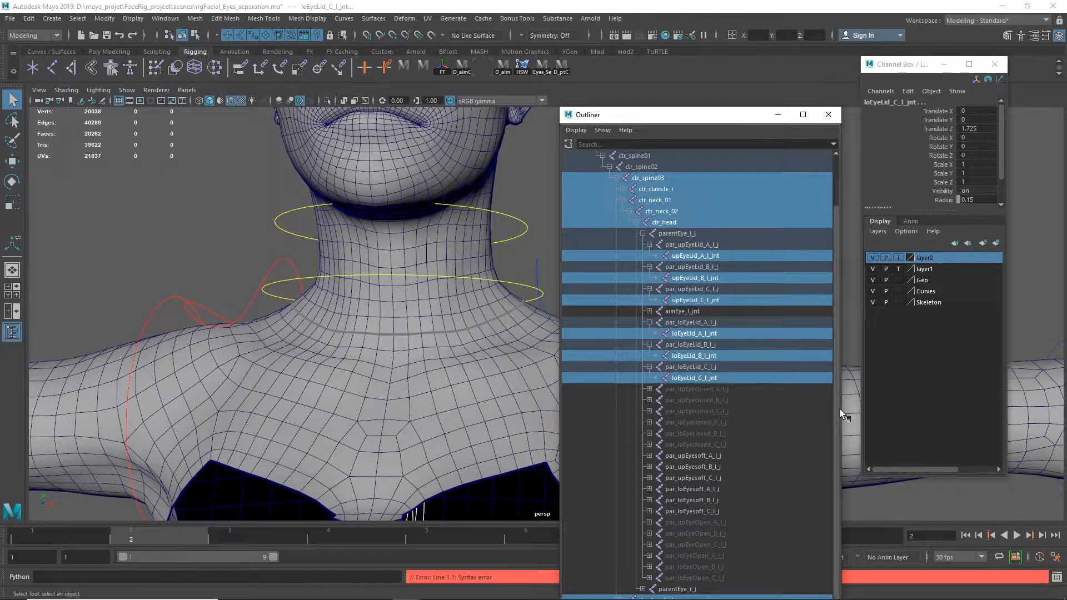
{"action": "left_click_drag", "start_coordinate": [706, 115], "coordinate": [714, 60]}
{"action": "scroll", "coordinate": [648, 536], "scroll_direction": "down", "scroll_amount": 1}
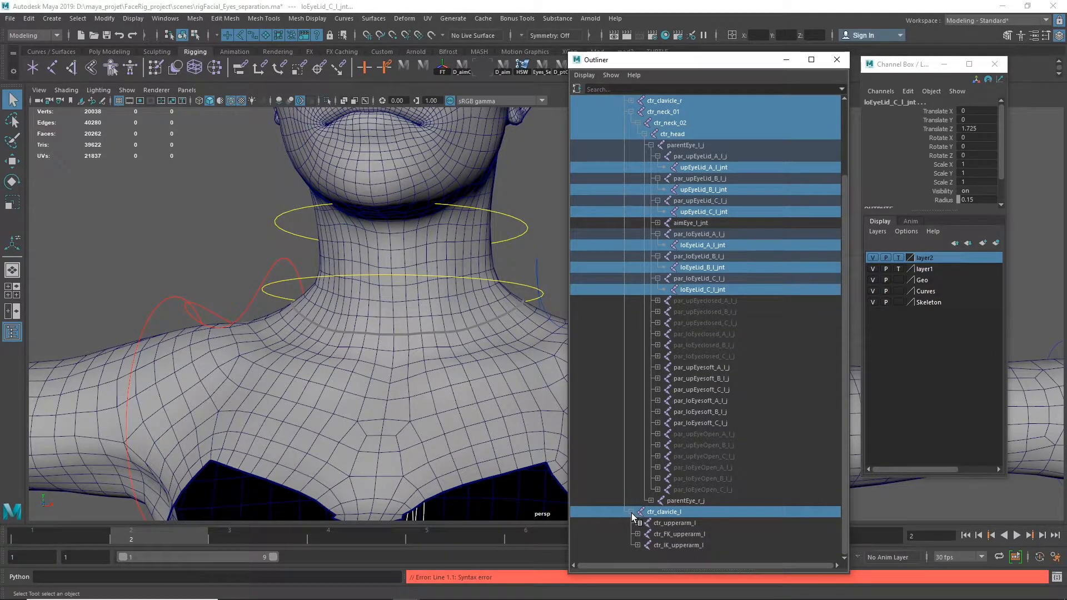
{"action": "scroll", "coordinate": [634, 514], "scroll_direction": "up", "scroll_amount": 1}
{"action": "scroll", "coordinate": [836, 421], "scroll_direction": "down", "scroll_amount": 8}
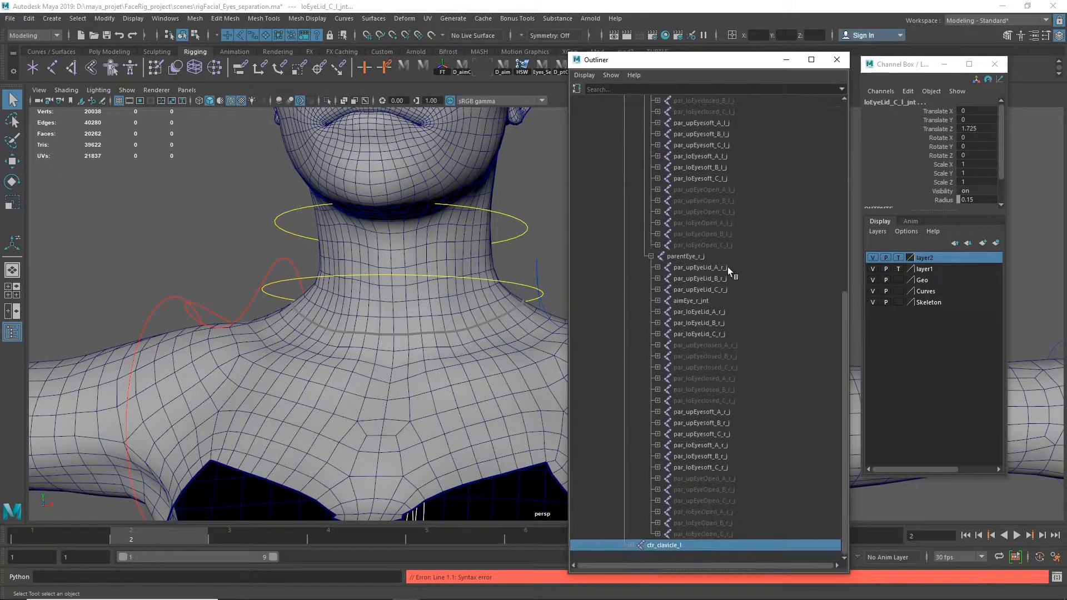
{"action": "left_click", "coordinate": [658, 268]}
{"action": "left_click", "coordinate": [658, 290]}
{"action": "left_click", "coordinate": [657, 312]}
{"action": "left_click", "coordinate": [703, 279]}
{"action": "left_click", "coordinate": [704, 301], "text": "ctrl"}
{"action": "left_click", "coordinate": [703, 323], "text": "ctrl"}
Step: Expand the right eye's lower eyelid parents and add loEyeLid_A, B and C_r_jnt to the selection
{"action": "left_click", "coordinate": [658, 346]}
{"action": "left_click", "coordinate": [658, 367]}
{"action": "left_click", "coordinate": [658, 389]}
{"action": "left_click", "coordinate": [704, 357], "text": "ctrl"}
{"action": "left_click", "coordinate": [703, 378], "text": "ctrl"}
{"action": "left_click", "coordinate": [703, 400], "text": "ctrl"}
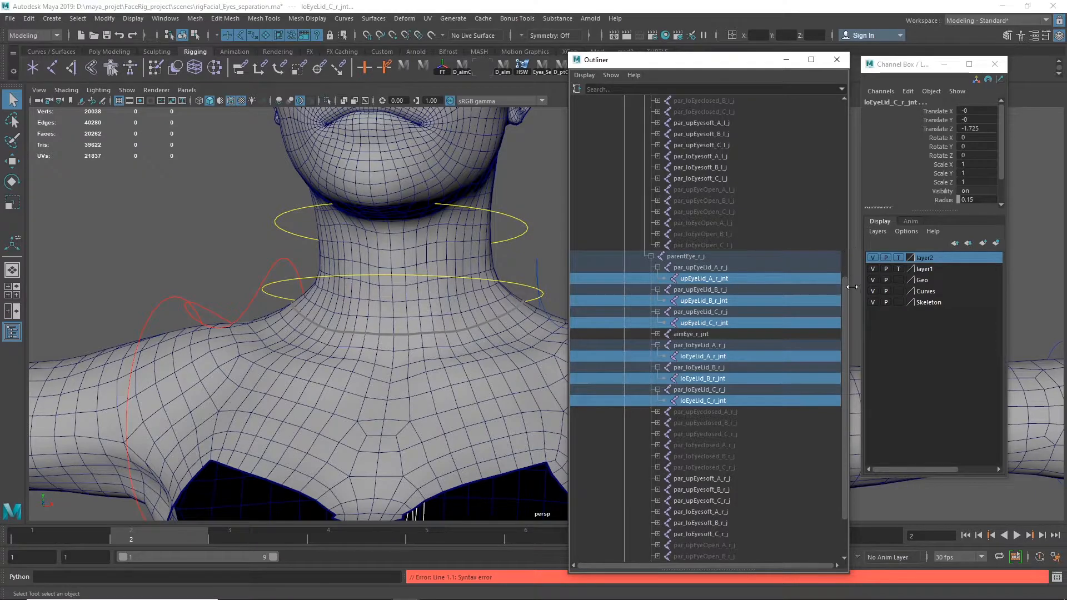
Step: Clear the Outliner's joint filter and add the head mesh to the joint selection
{"action": "left_click_drag", "start_coordinate": [843, 299], "coordinate": [848, 119]}
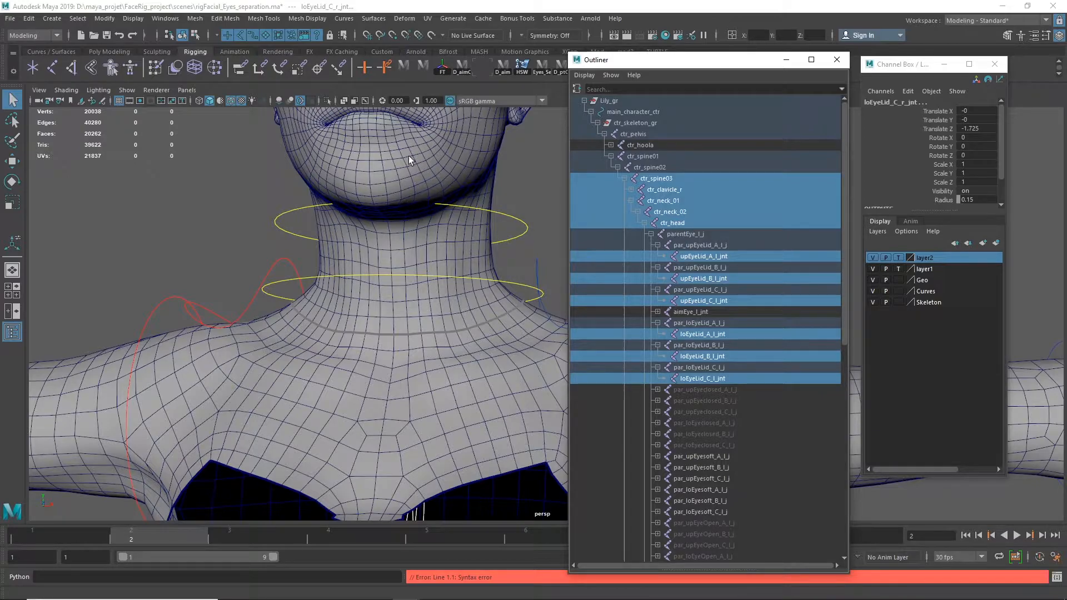
{"action": "left_click", "coordinate": [574, 87]}
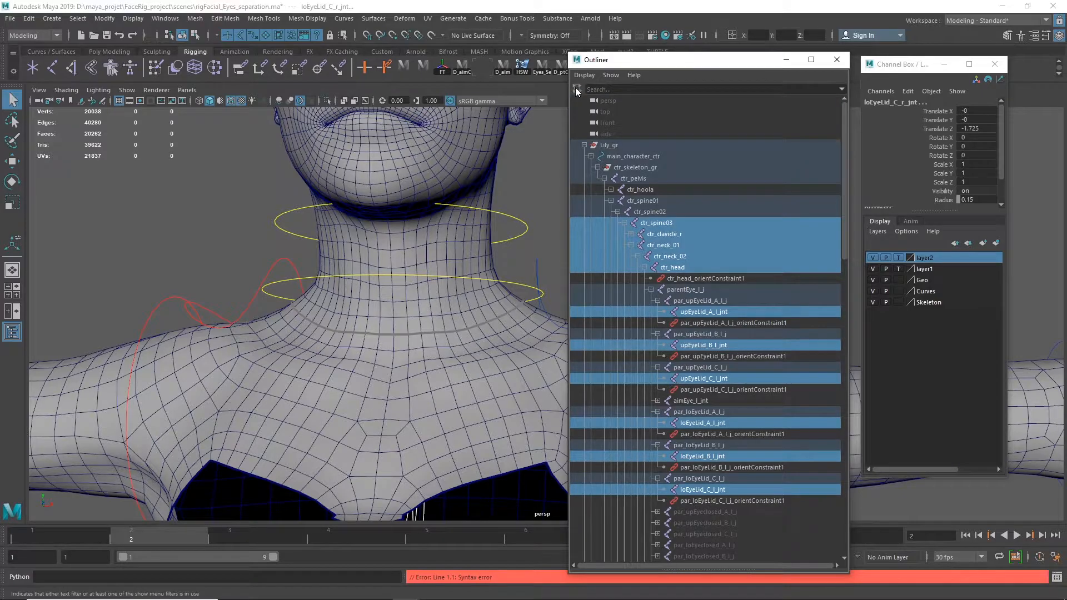
{"action": "left_click", "coordinate": [609, 75]}
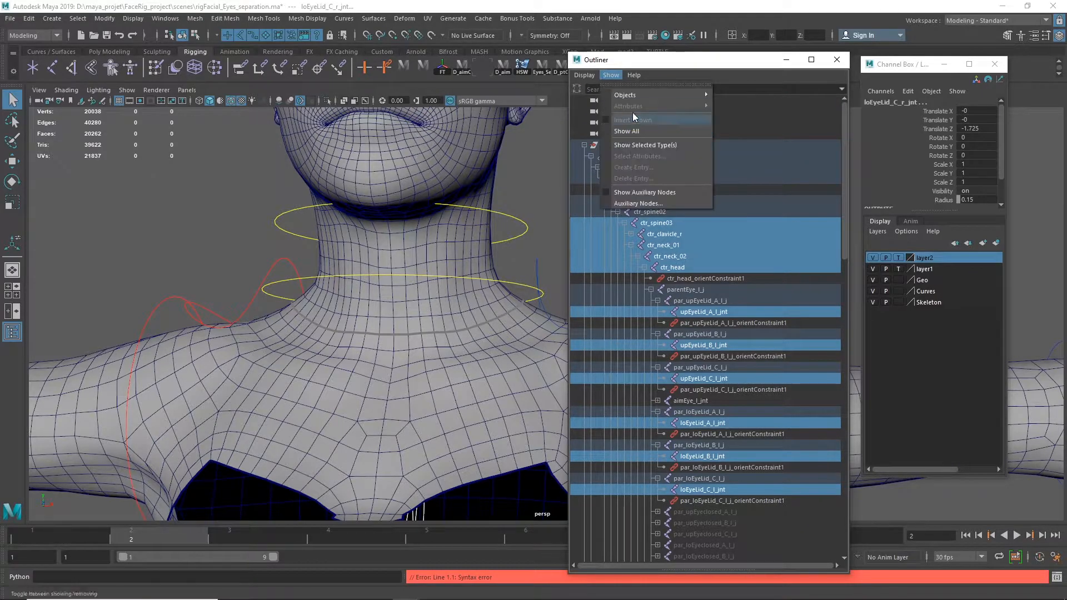
{"action": "mouse_move", "coordinate": [699, 98]}
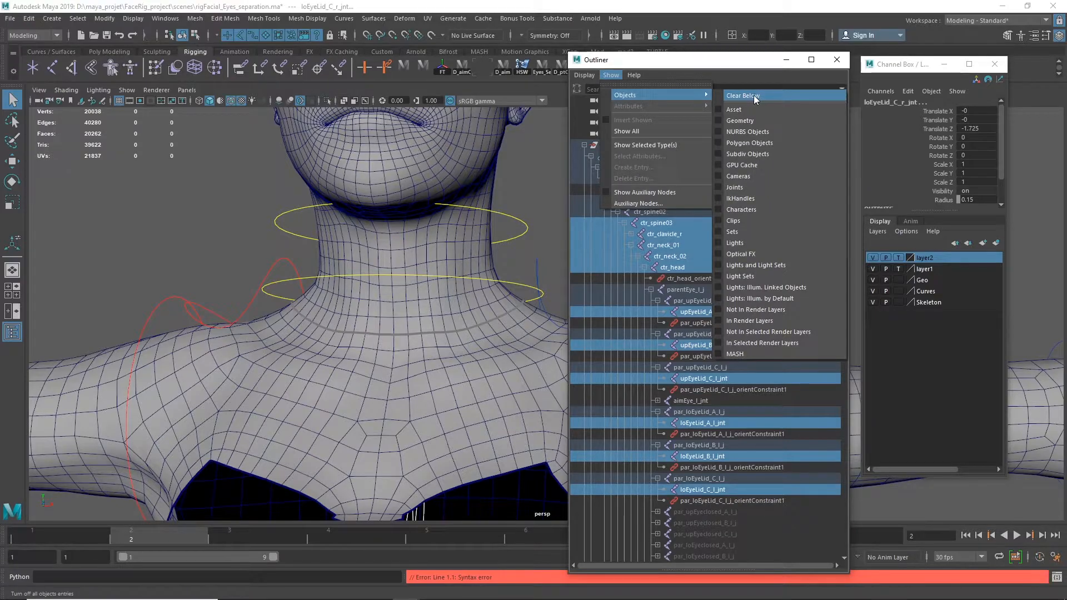
{"action": "left_click_drag", "start_coordinate": [847, 131], "coordinate": [836, 502]}
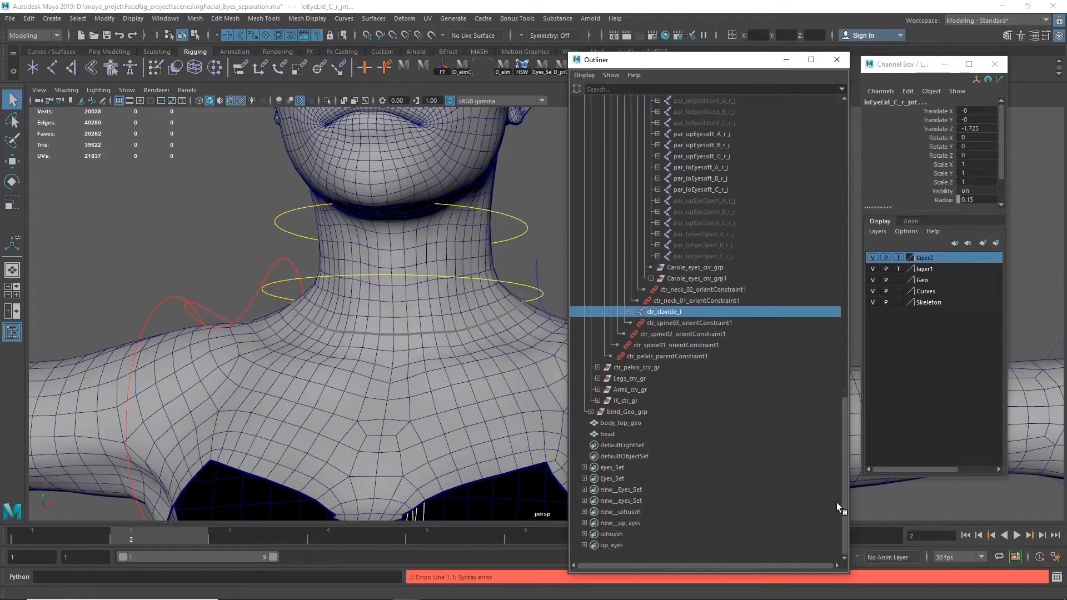
{"action": "left_click", "coordinate": [611, 434]}
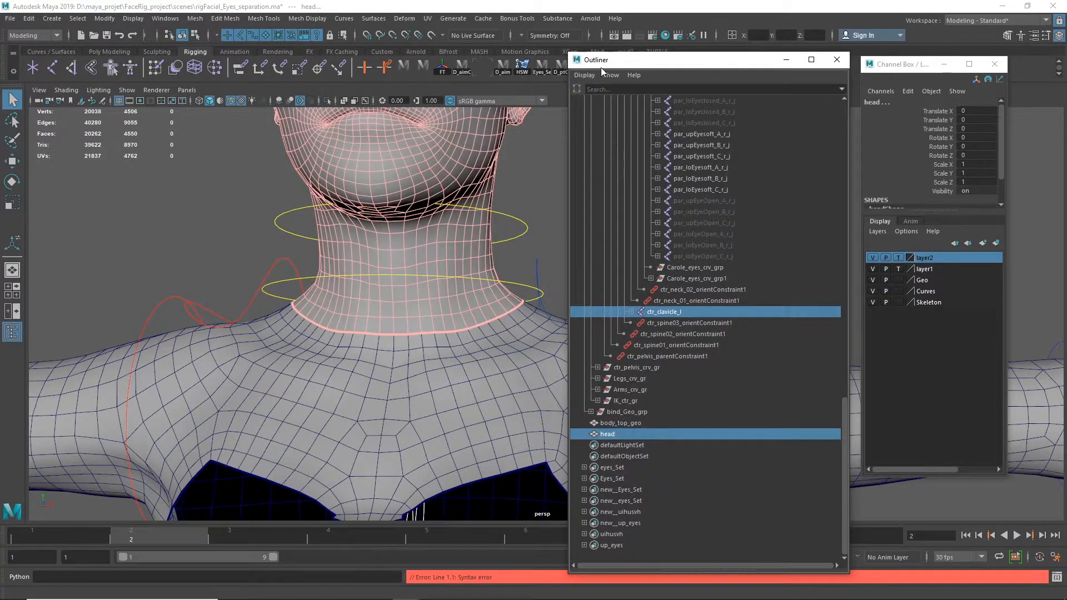
Step: Create a quick select set named Bnd_head from the selected joints and head mesh, and add it to the shelf
{"action": "left_click_drag", "start_coordinate": [655, 58], "coordinate": [648, 129]}
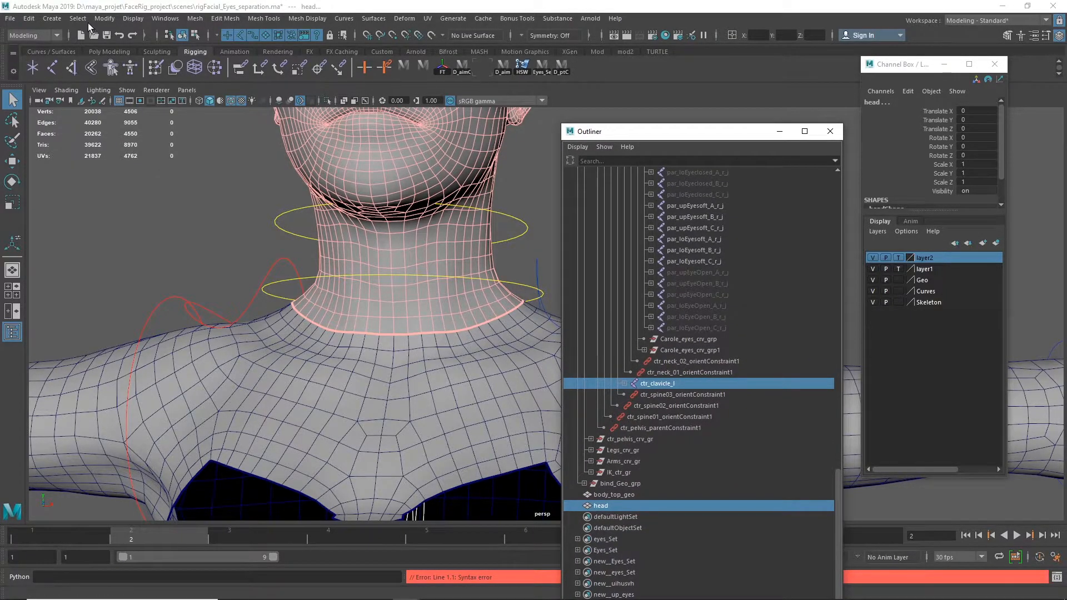
{"action": "left_click", "coordinate": [51, 18]}
{"action": "mouse_move", "coordinate": [101, 247]}
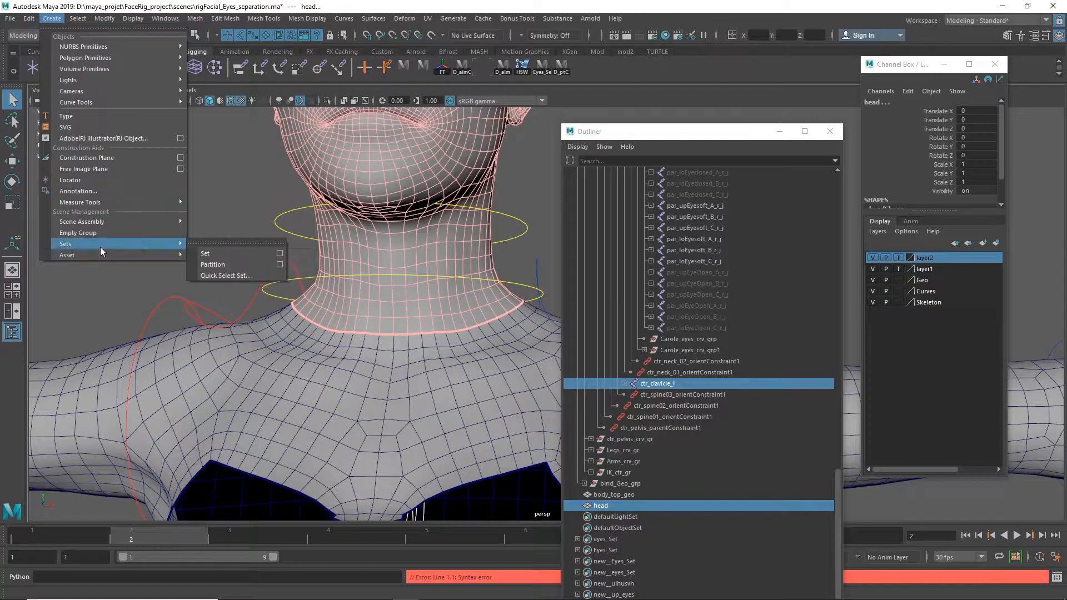
{"action": "left_click", "coordinate": [236, 275]}
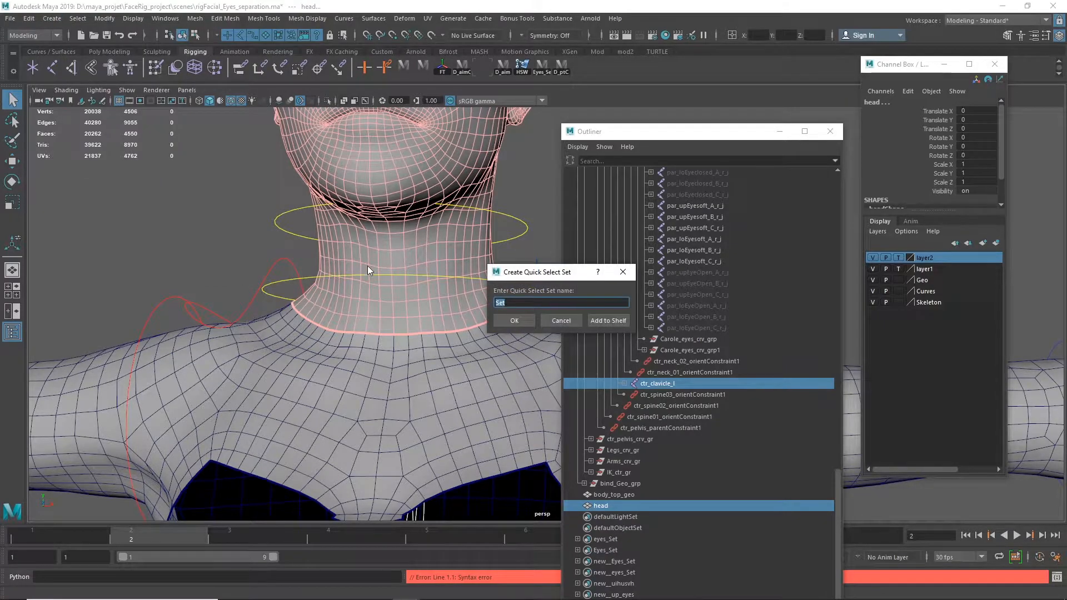
{"action": "type", "text": "Bnd_head"}
{"action": "left_click", "coordinate": [617, 322]}
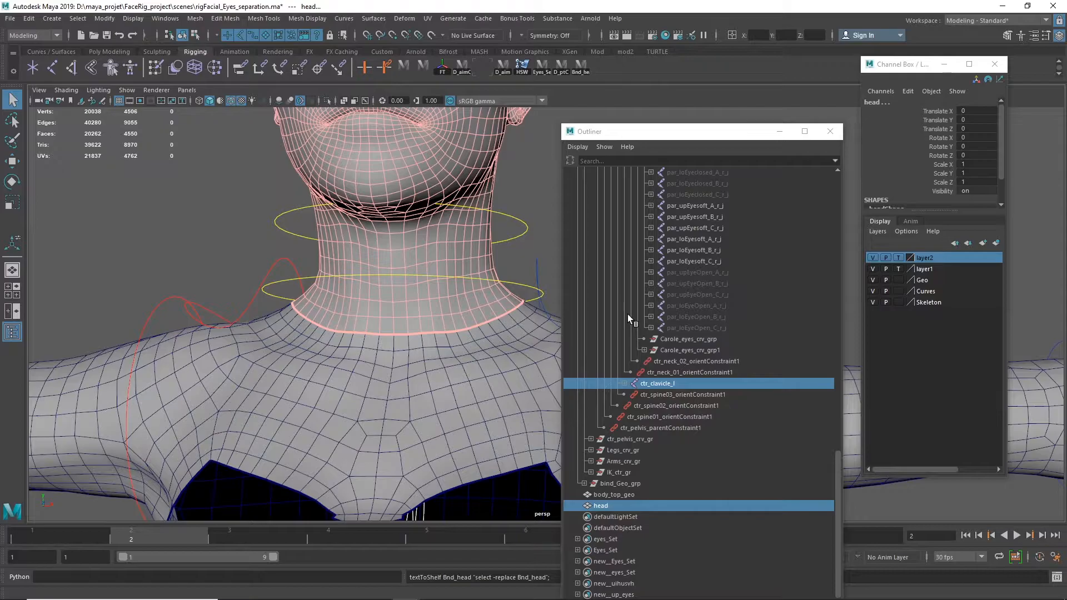
Step: Test the Bnd_head set by clearing the selection, recalling the set and checking its joints in the Outliner
{"action": "left_click", "coordinate": [502, 119]}
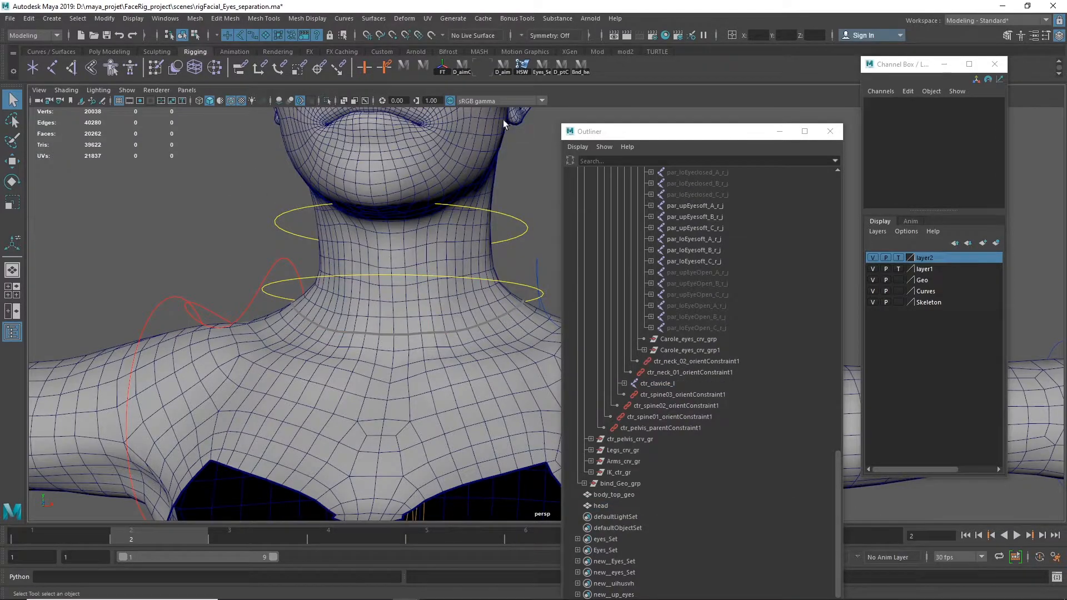
{"action": "left_click", "coordinate": [581, 69]}
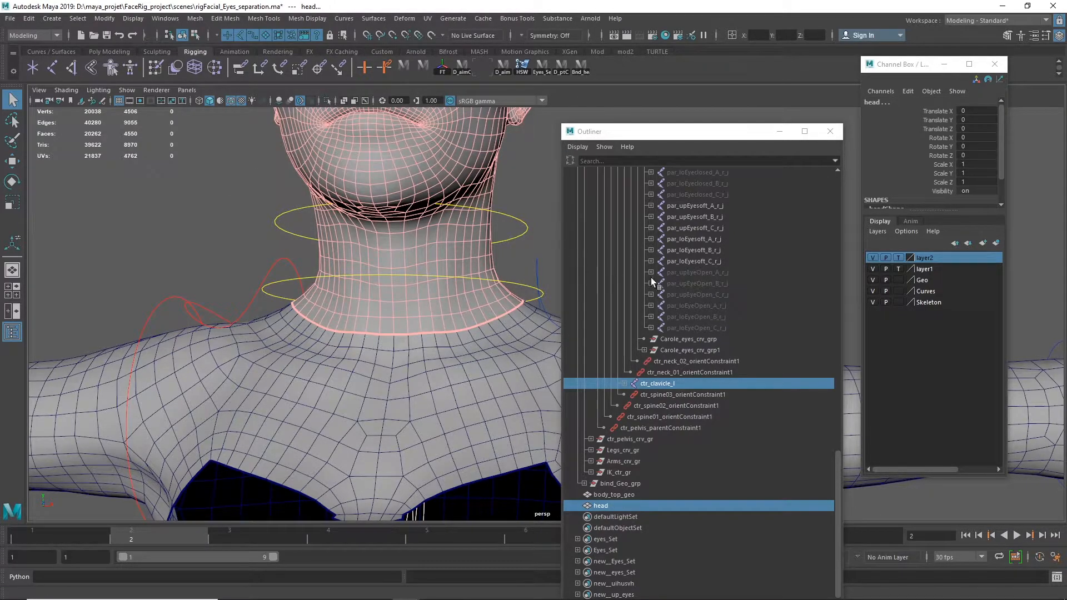
{"action": "left_click_drag", "start_coordinate": [839, 507], "coordinate": [732, 315]}
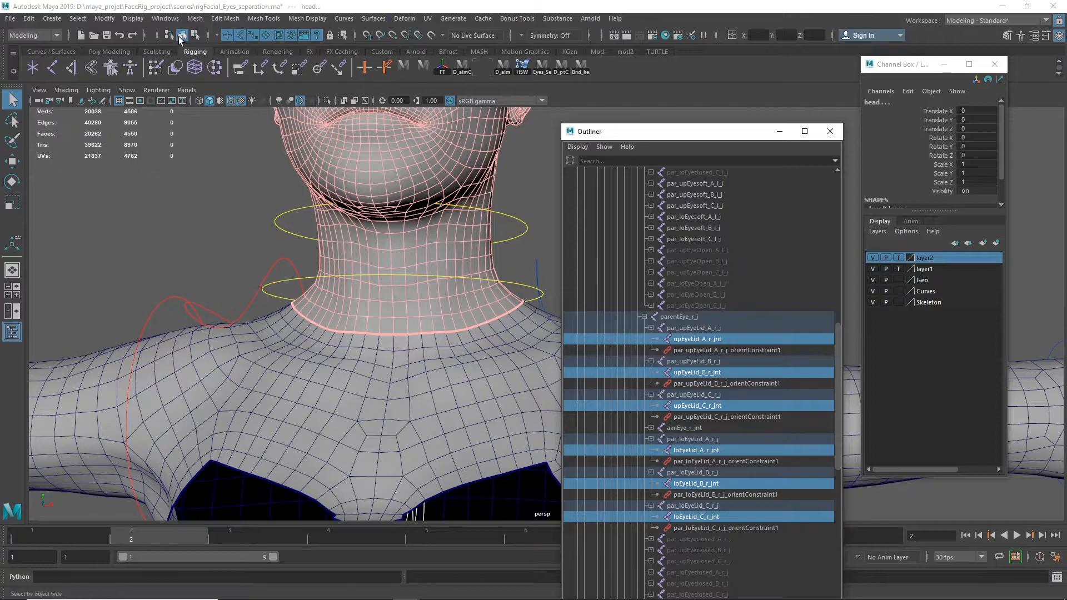
Step: Switch to the Rigging menu set, reset the Bind Skin options and set Bind to to Selected joints
{"action": "left_click", "coordinate": [33, 35]}
{"action": "left_click", "coordinate": [38, 59]}
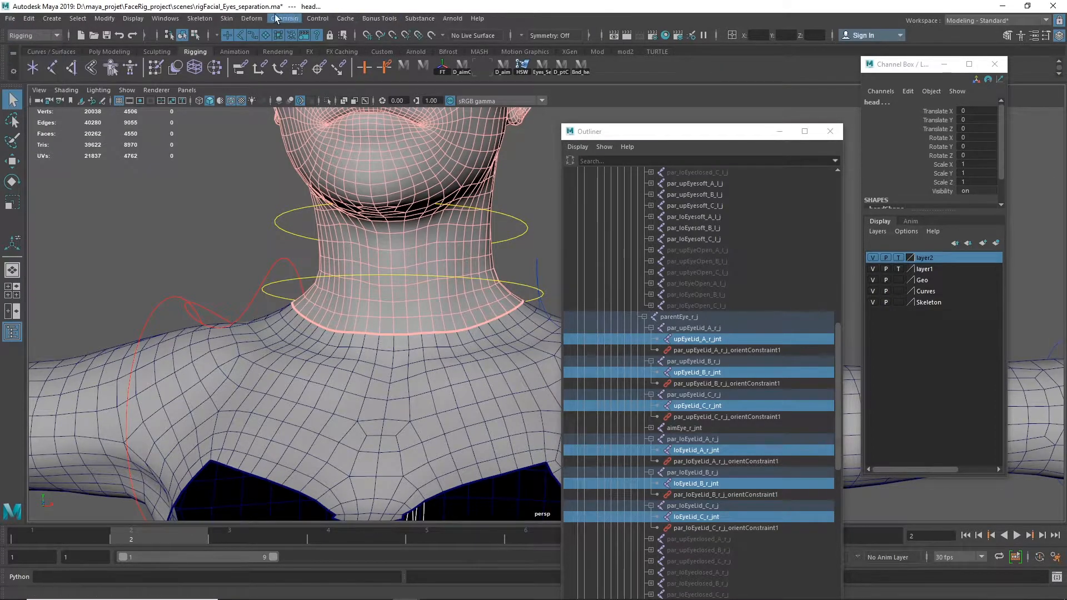
{"action": "left_click", "coordinate": [227, 18]}
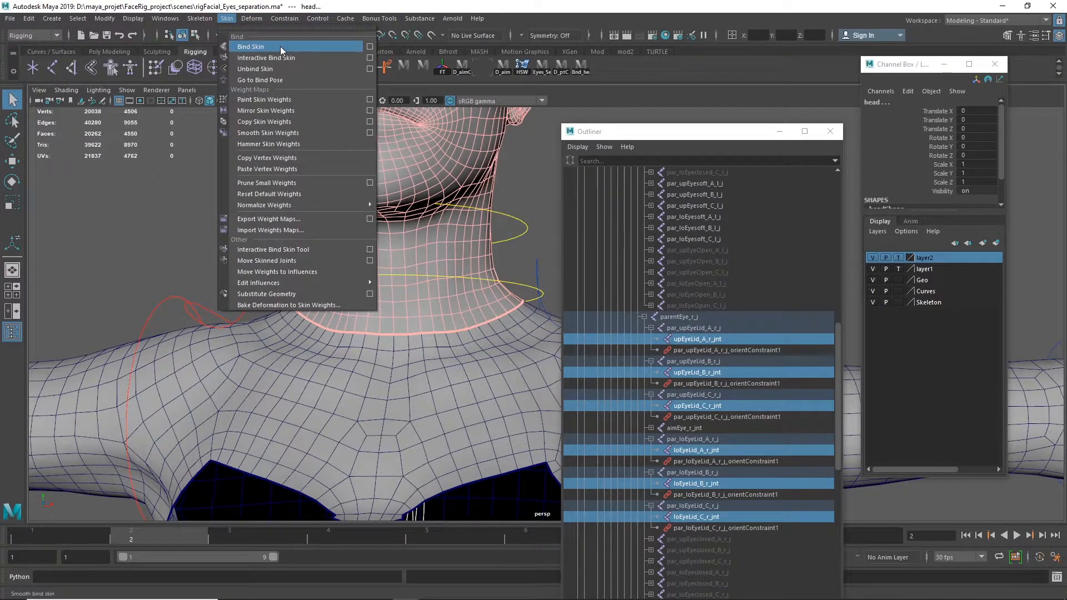
{"action": "left_click", "coordinate": [369, 48]}
{"action": "left_click", "coordinate": [396, 148]}
{"action": "left_click", "coordinate": [379, 168]}
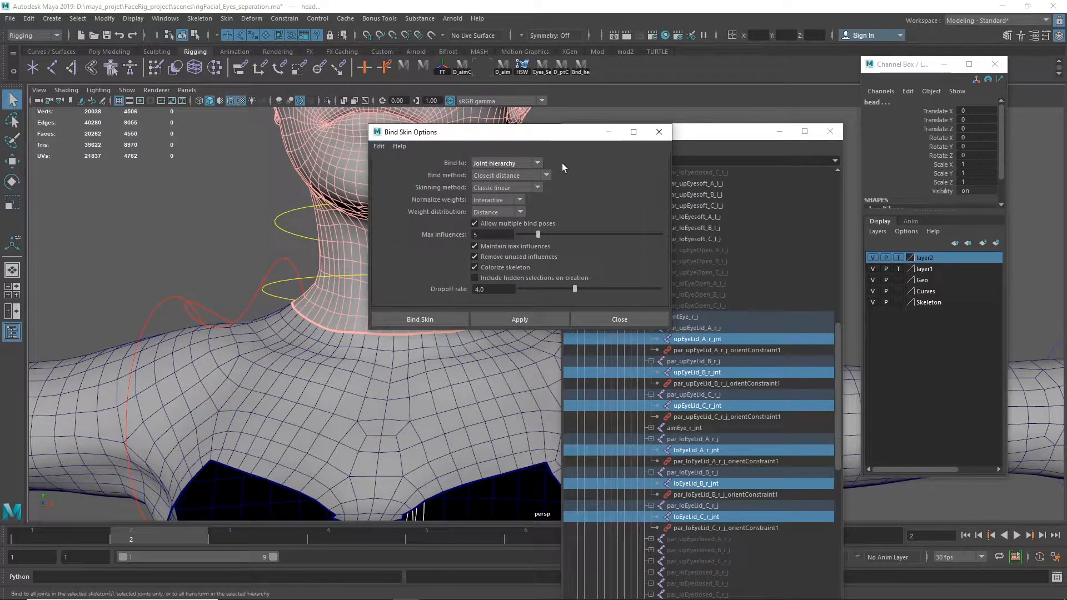
{"action": "left_click", "coordinate": [513, 165]}
{"action": "left_click", "coordinate": [513, 176]}
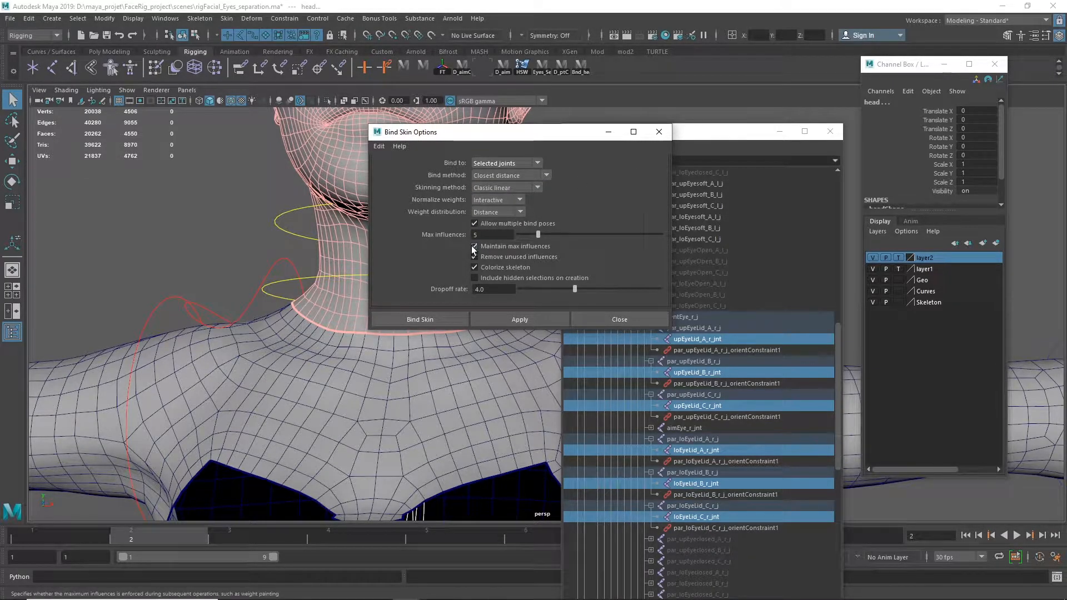
Step: Turn off Maintain max influences and Colorize skeleton, and bind the head mesh to the selected joints
{"action": "left_click", "coordinate": [519, 247]}
{"action": "left_click", "coordinate": [492, 267]}
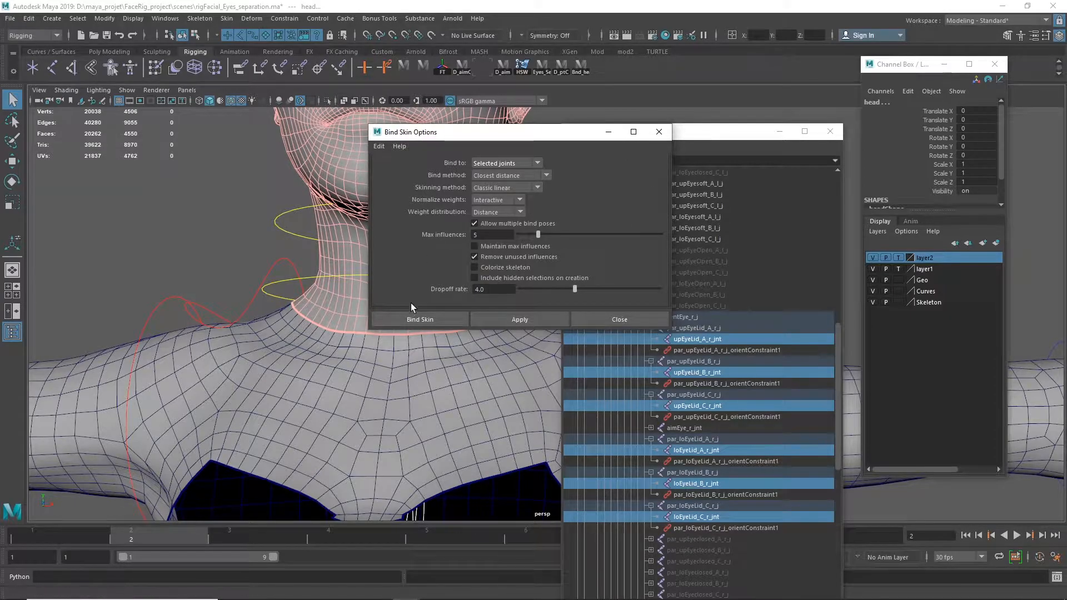
{"action": "left_click", "coordinate": [440, 321]}
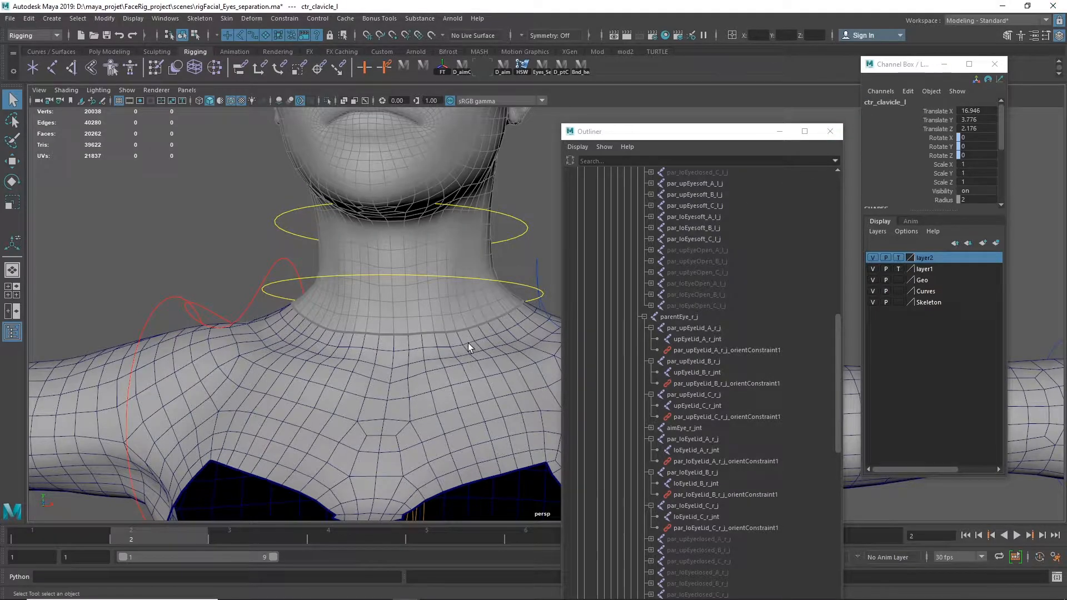
Step: Select the face loop around the base of the Body mesh's neck and convert it to vertices
{"action": "left_click", "coordinate": [519, 315]}
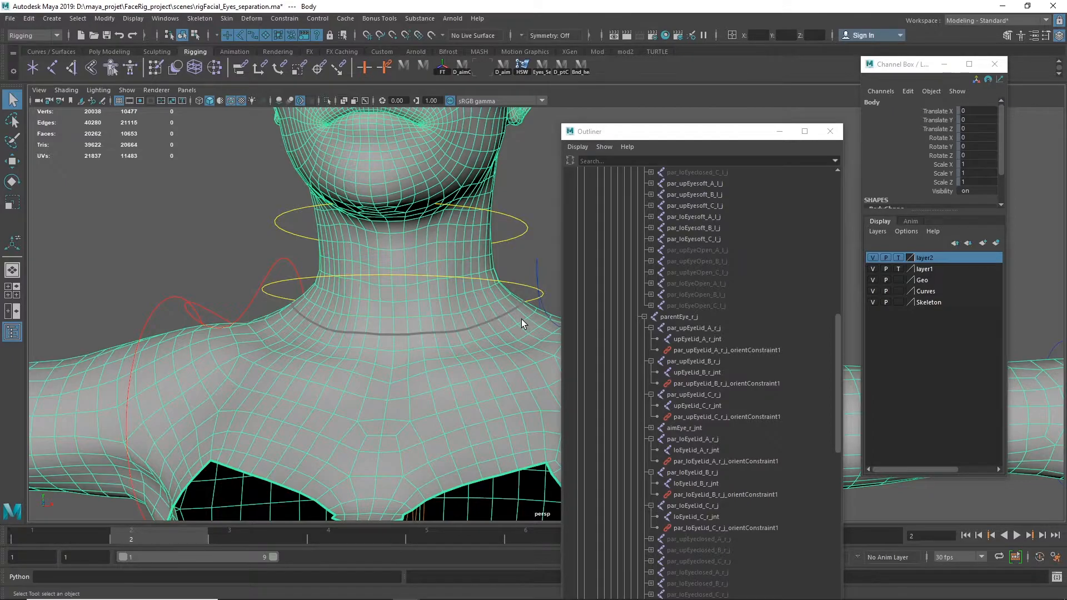
{"action": "right_click", "coordinate": [522, 283]}
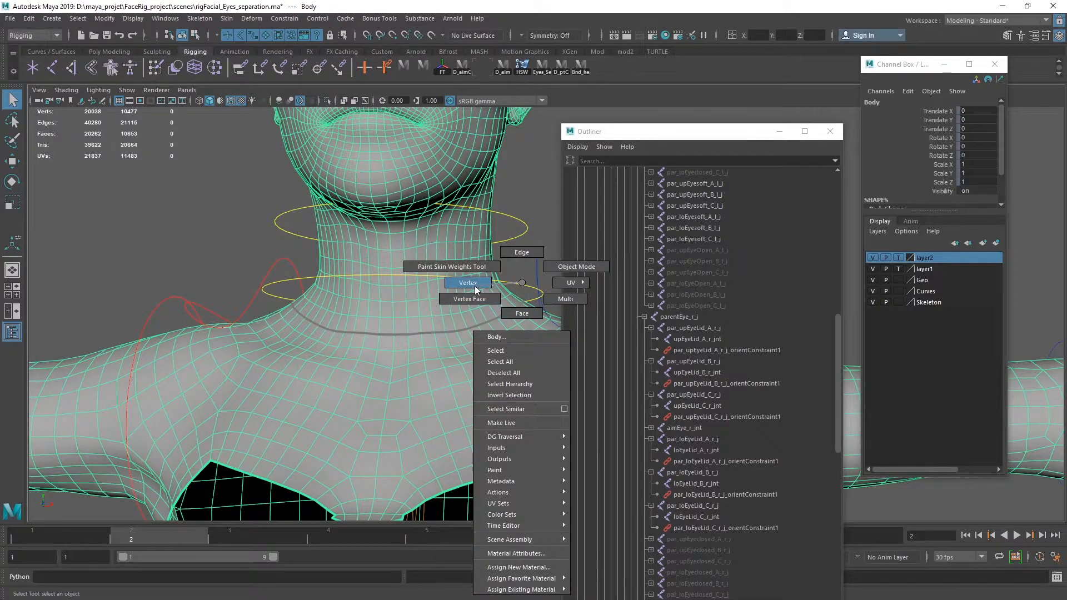
{"action": "left_click", "coordinate": [523, 314]}
{"action": "left_click", "coordinate": [483, 333]}
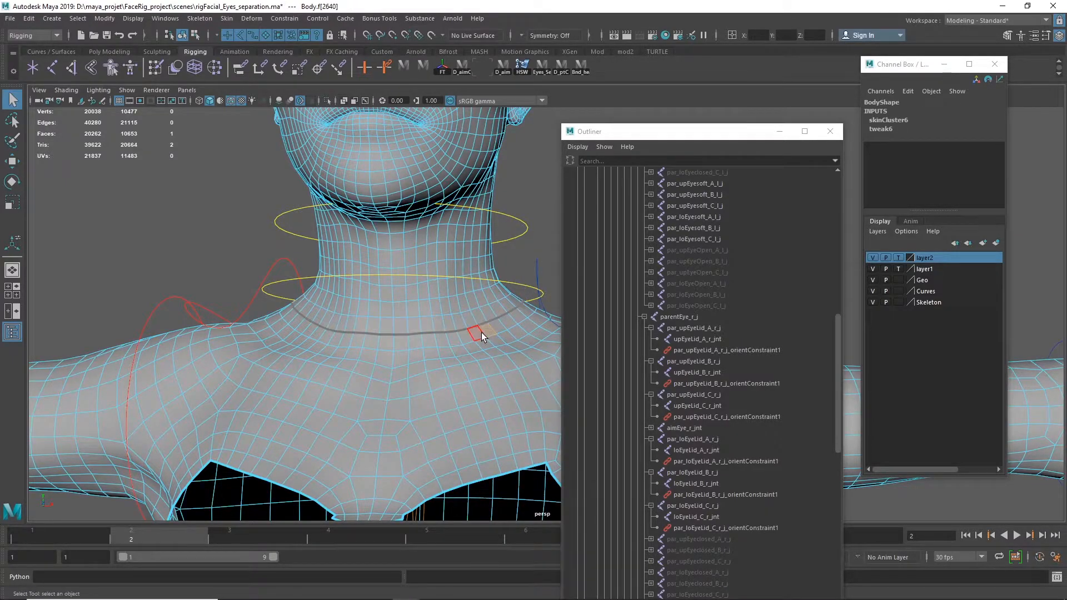
{"action": "double_click", "coordinate": [481, 333]}
{"action": "key", "text": "ctrl+F9"}
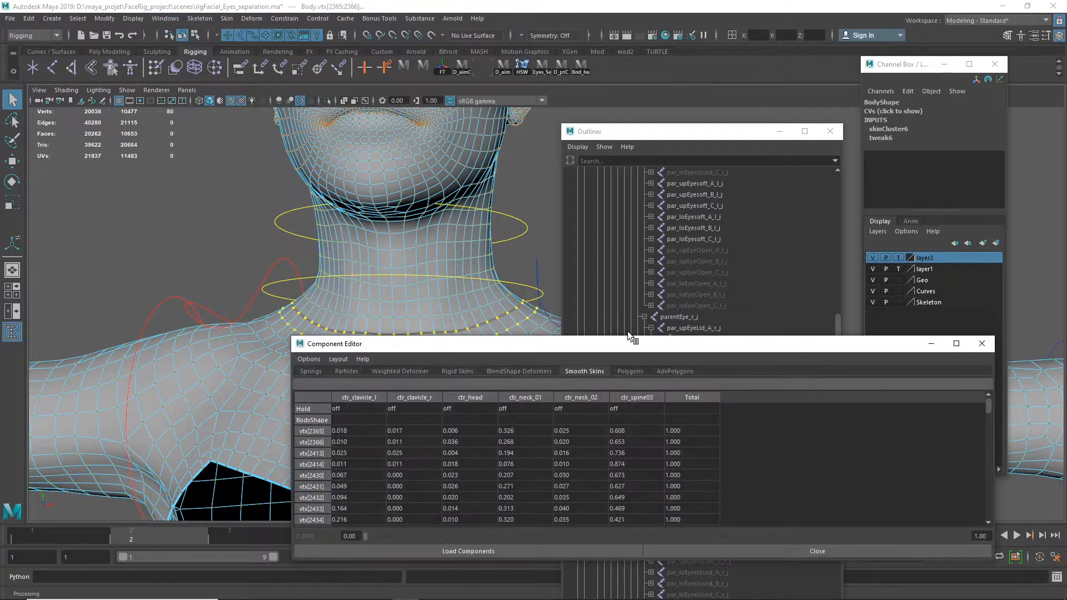
Step: Examine in the Component Editor which joints influence the neck vertices under Smooth Skins, and clear the selection
{"action": "left_click_drag", "start_coordinate": [623, 351], "coordinate": [661, 381]}
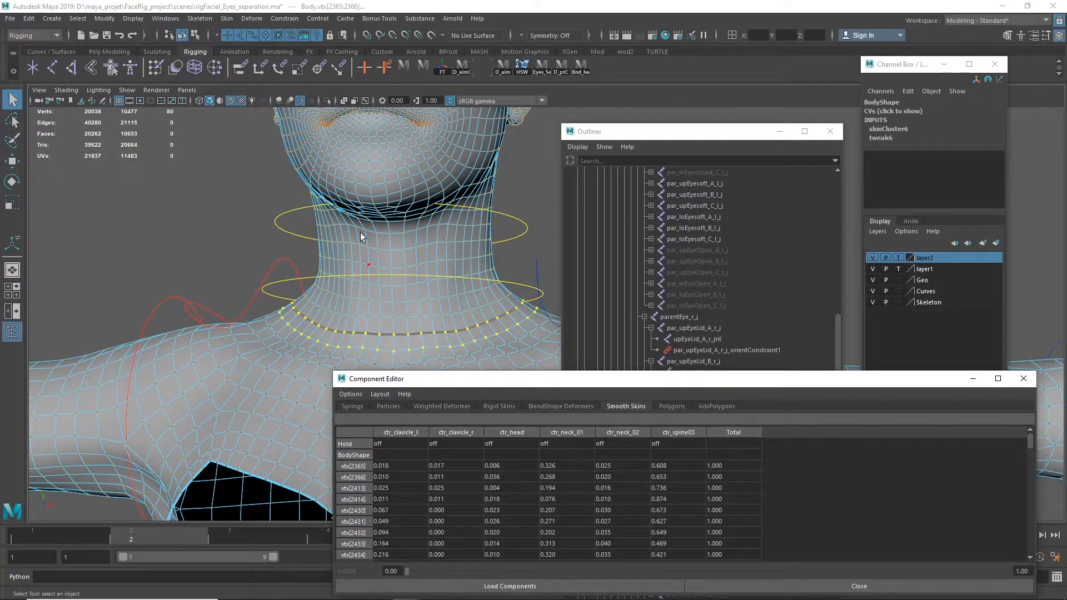
{"action": "left_click_drag", "start_coordinate": [704, 385], "coordinate": [705, 161]}
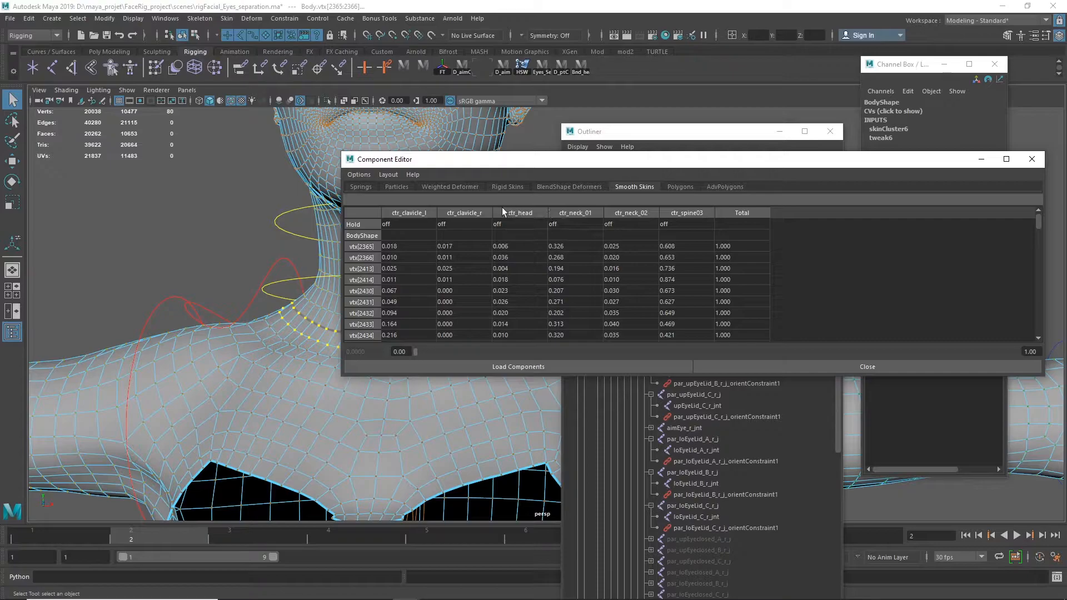
{"action": "left_click_drag", "start_coordinate": [517, 168], "coordinate": [452, 239]}
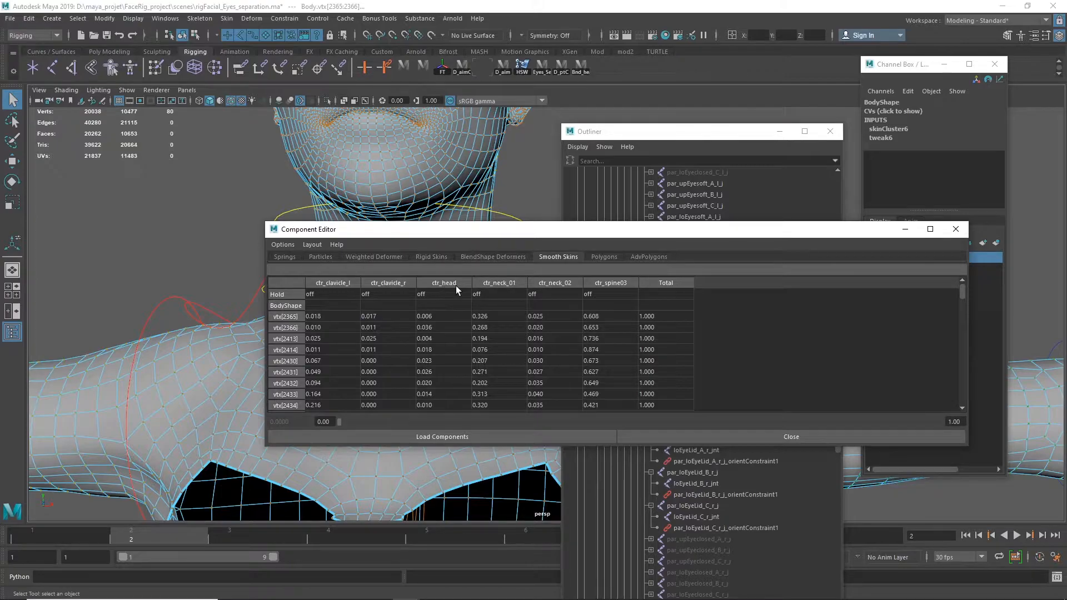
{"action": "left_click", "coordinate": [955, 231]}
{"action": "left_click", "coordinate": [101, 211]}
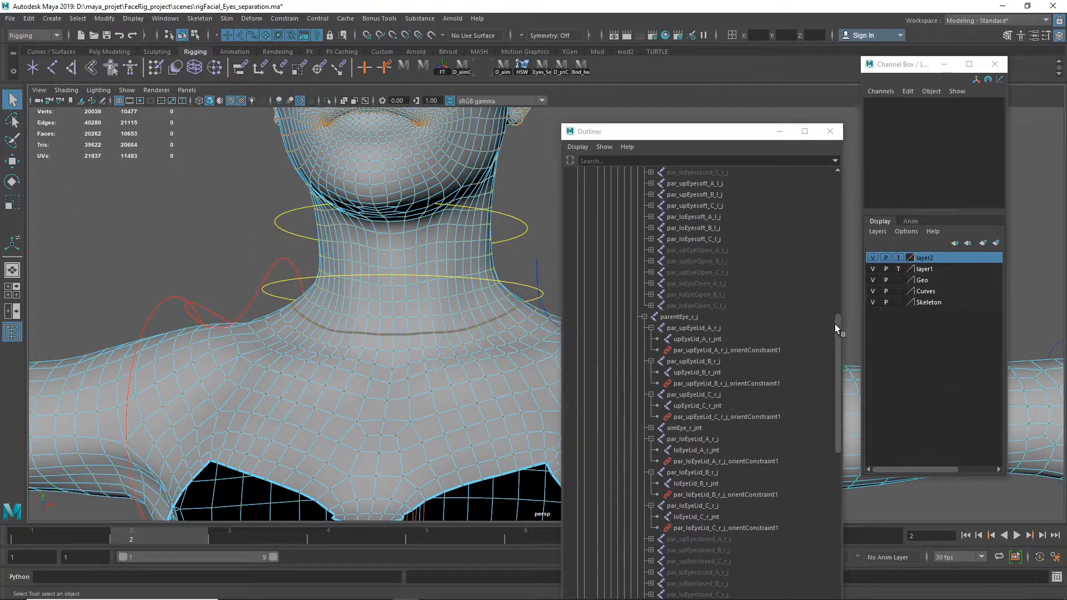
Step: Collapse the Lily_gr hierarchy in the Outliner and filter the list to show only joints
{"action": "left_click_drag", "start_coordinate": [835, 325], "coordinate": [834, 175]}
{"action": "left_click", "coordinate": [604, 218]}
{"action": "left_click", "coordinate": [578, 218]}
{"action": "left_click", "coordinate": [604, 148]}
{"action": "mouse_move", "coordinate": [628, 167]}
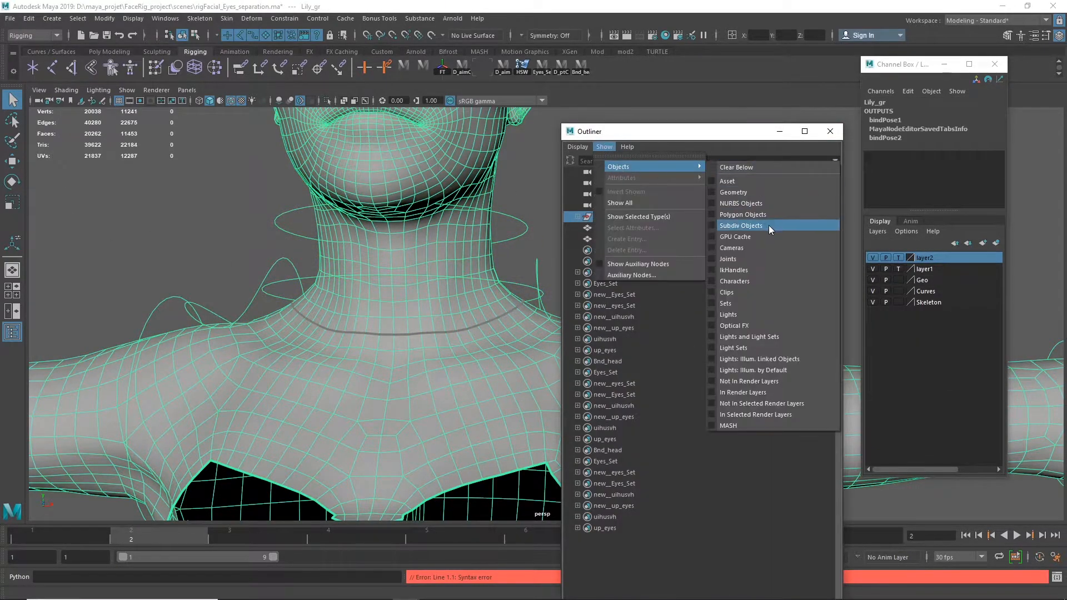
{"action": "left_click", "coordinate": [782, 258]}
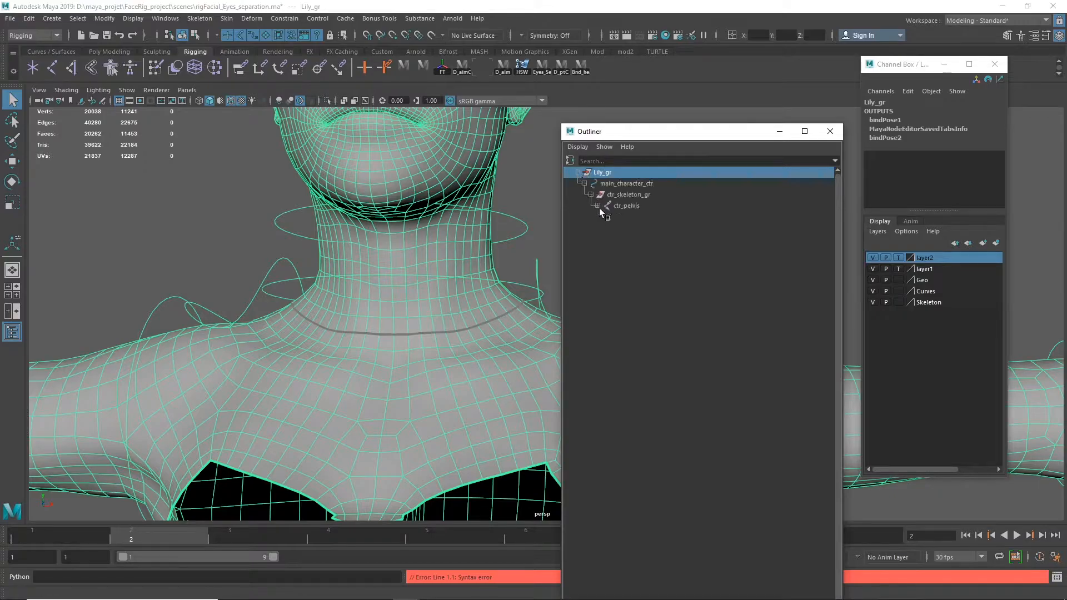
Step: Expand the spine chain and select ctr_spine03, both clavicles, ctr_neck_01, ctr_neck_02 and ctr_head
{"action": "left_click", "coordinate": [605, 228]}
{"action": "left_click", "coordinate": [611, 239]}
{"action": "left_click", "coordinate": [617, 251]}
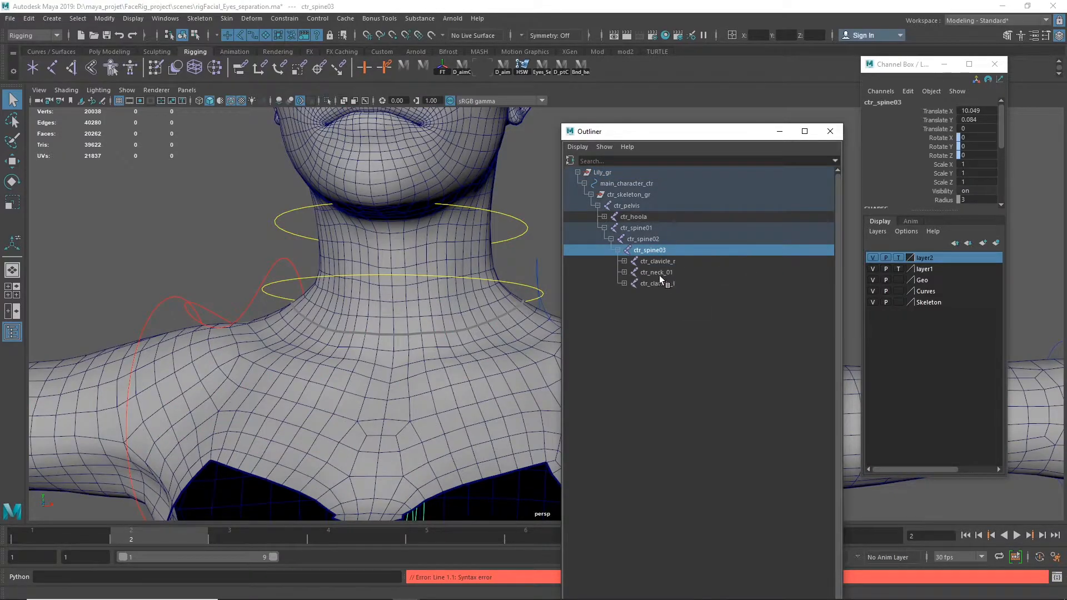
{"action": "left_click", "coordinate": [666, 295], "text": "ctrl"}
{"action": "left_click", "coordinate": [674, 284], "text": "ctrl"}
{"action": "left_click", "coordinate": [672, 273], "text": "ctrl"}
{"action": "left_click", "coordinate": [679, 262], "text": "ctrl"}
{"action": "left_click", "coordinate": [664, 306], "text": "ctrl"}
Step: Expand the right clavicle and add ctr_upperarm_r to the joint selection
{"action": "left_click", "coordinate": [625, 261]}
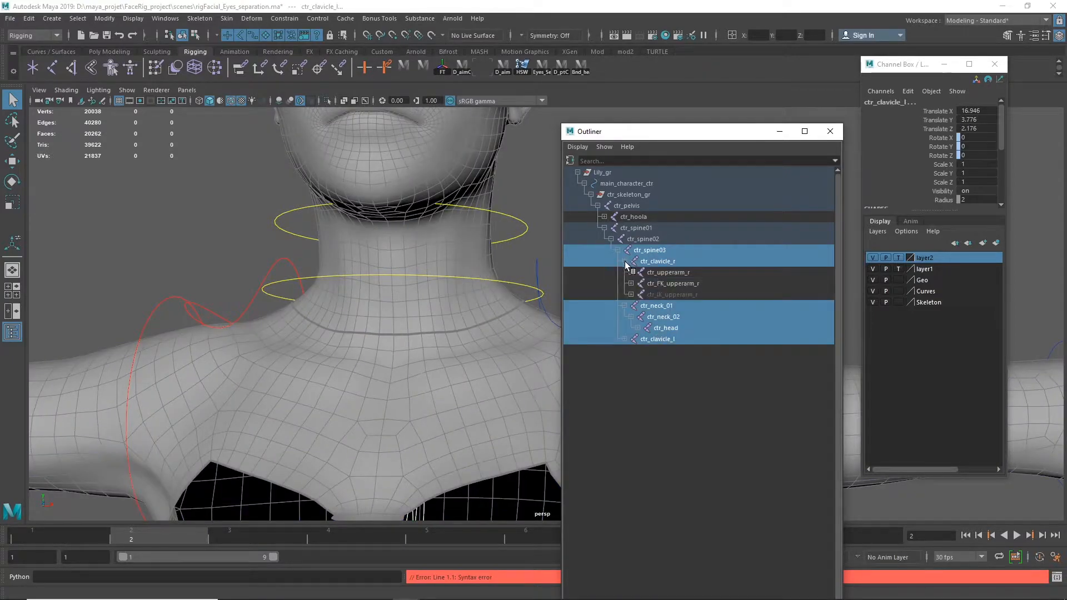
{"action": "left_click", "coordinate": [703, 271]}
{"action": "key", "text": "ctrl+z"}
{"action": "left_click", "coordinate": [696, 272], "text": "ctrl"}
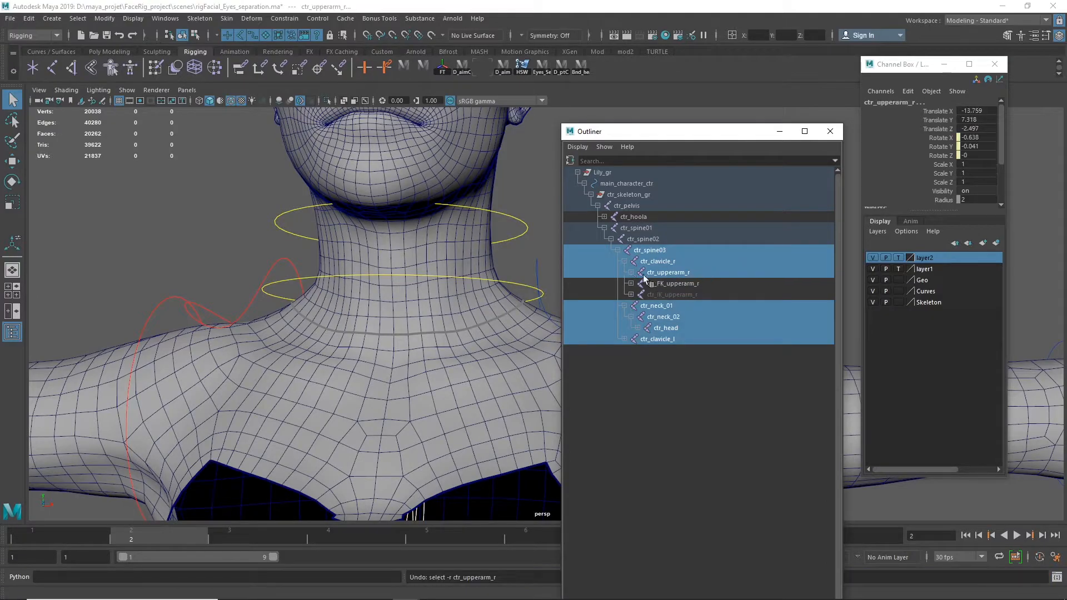
Step: Add the right upper arm twist joints, ctr_lowerarm_r, ctr_hand_r and the right lower arm twist joints to the selection
{"action": "left_click", "coordinate": [631, 272]}
{"action": "left_click", "coordinate": [717, 284], "text": "ctrl"}
{"action": "left_click", "coordinate": [712, 294], "text": "ctrl"}
{"action": "left_click", "coordinate": [693, 306], "text": "ctrl"}
{"action": "left_click", "coordinate": [638, 306]}
{"action": "left_click", "coordinate": [694, 318], "text": "ctrl"}
{"action": "left_click", "coordinate": [703, 327], "text": "ctrl"}
{"action": "left_click", "coordinate": [700, 338], "text": "ctrl"}
Step: Expand ctr_hand_r and add the right thumb, index, middle, ring and pinky 01 joints to the selection
{"action": "left_click", "coordinate": [645, 317]}
{"action": "left_click", "coordinate": [702, 328], "text": "ctrl"}
{"action": "left_click", "coordinate": [696, 339], "text": "ctrl"}
{"action": "left_click", "coordinate": [688, 350], "text": "ctrl"}
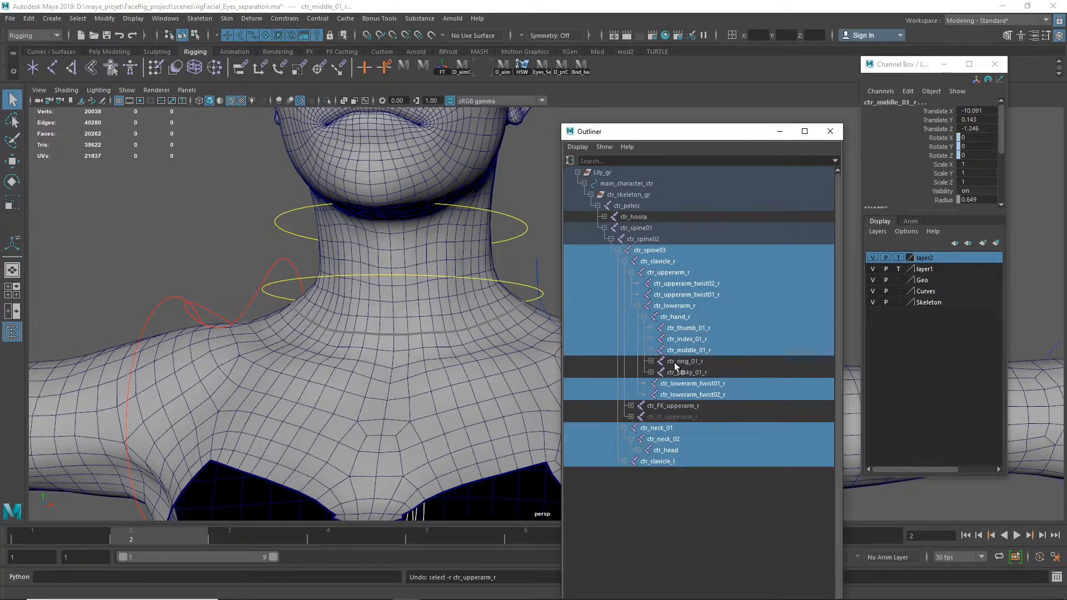
{"action": "left_click", "coordinate": [678, 361], "text": "ctrl"}
{"action": "left_click", "coordinate": [675, 372], "text": "ctrl"}
Step: Expand the right thumb and index chains and add their 02 and 03 joints to the selection
{"action": "left_click", "coordinate": [651, 328]}
{"action": "left_click", "coordinate": [658, 339]}
{"action": "left_click", "coordinate": [686, 347], "text": "ctrl"}
{"action": "left_click", "coordinate": [692, 339], "text": "ctrl"}
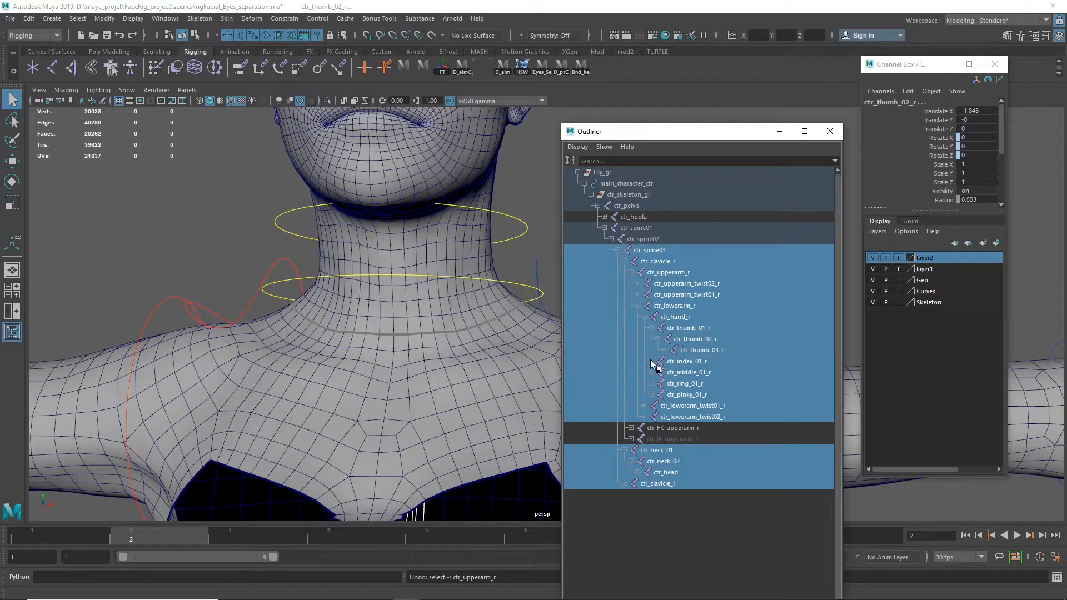
{"action": "left_click", "coordinate": [651, 361]}
{"action": "left_click", "coordinate": [658, 372]}
{"action": "left_click", "coordinate": [683, 373], "text": "ctrl"}
{"action": "left_click", "coordinate": [694, 383], "text": "ctrl"}
Step: Expand the right middle, ring and pinky chains and add their 02 and 03 joints to the selection
{"action": "left_click", "coordinate": [651, 395]}
{"action": "left_click", "coordinate": [651, 428]}
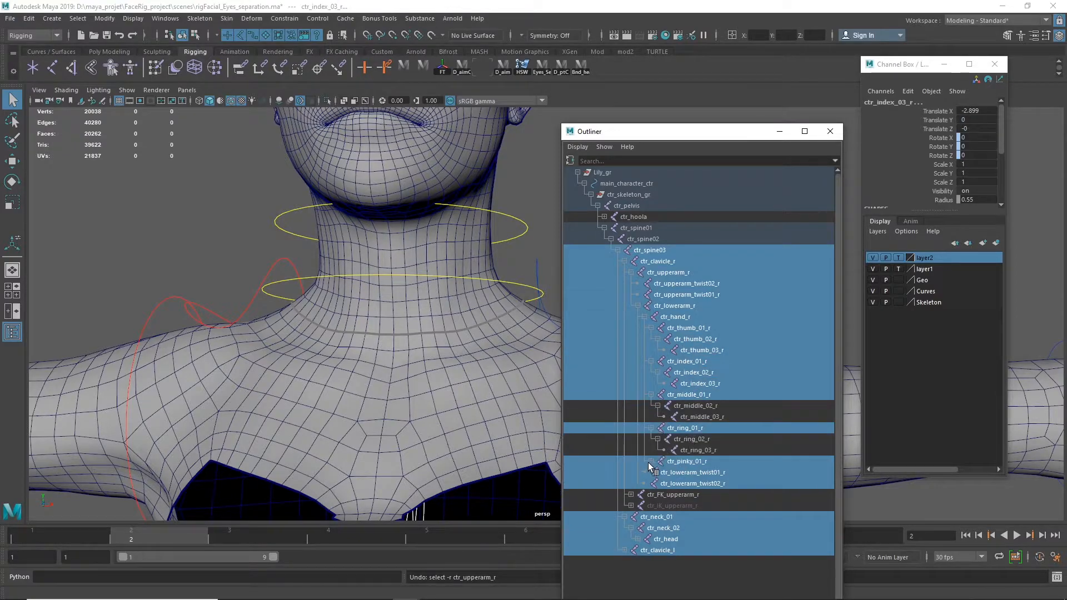
{"action": "left_click", "coordinate": [651, 462]}
{"action": "left_click", "coordinate": [709, 481], "text": "ctrl"}
{"action": "left_click", "coordinate": [698, 450], "text": "ctrl"}
{"action": "left_click", "coordinate": [692, 439], "text": "ctrl"}
{"action": "left_click", "coordinate": [702, 417], "text": "ctrl"}
{"action": "left_click", "coordinate": [695, 406], "text": "ctrl"}
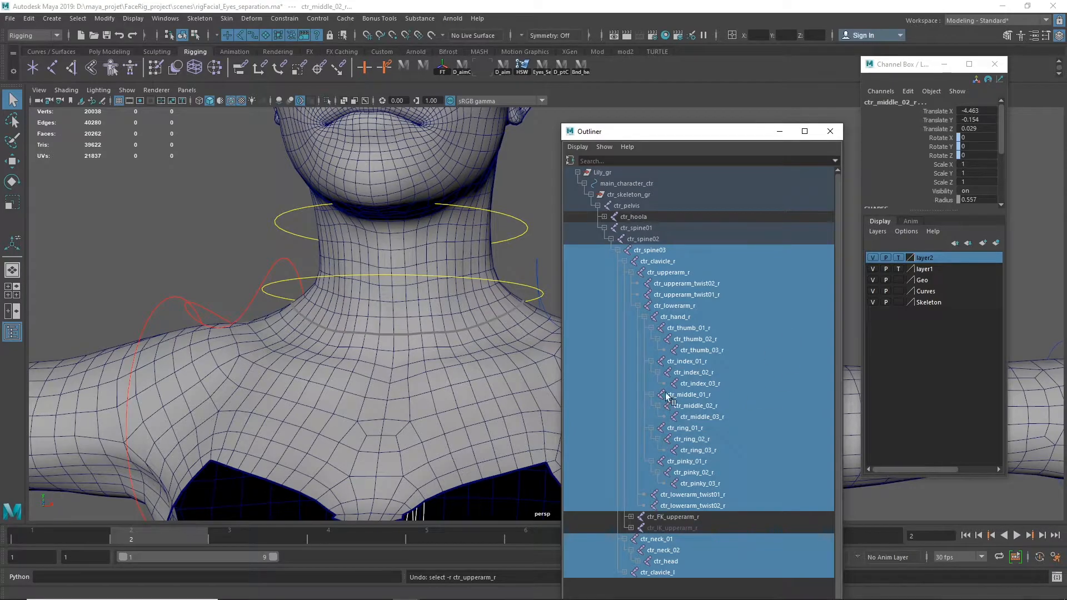
Step: Expand the left clavicle and add the left upper arm, lower arm, twist, hand and finger joints to the selection
{"action": "left_click_drag", "start_coordinate": [679, 132], "coordinate": [678, 81]}
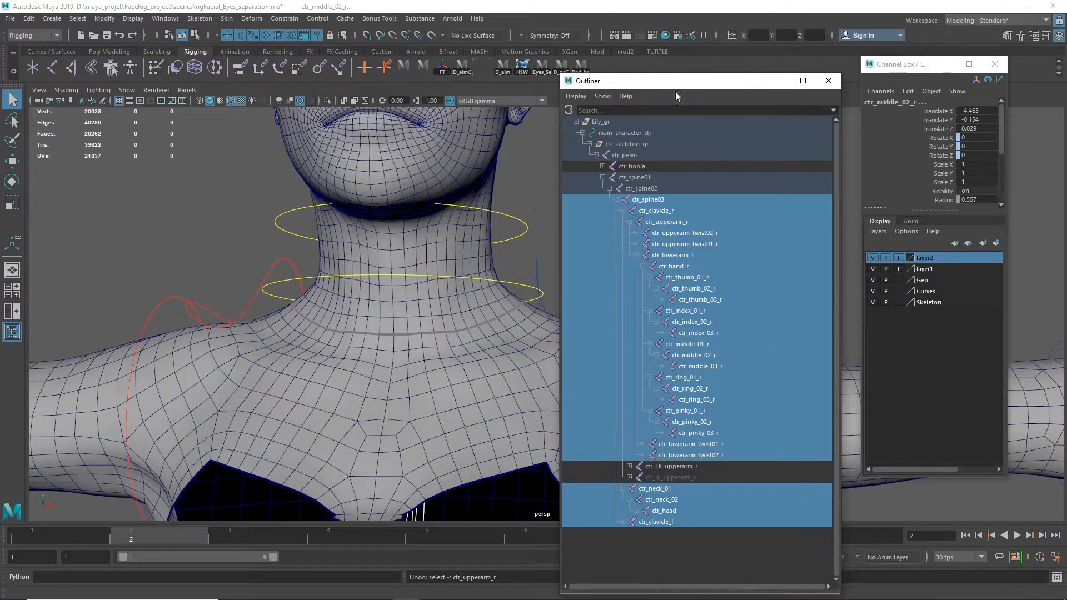
{"action": "left_click", "coordinate": [623, 522]}
{"action": "left_click", "coordinate": [664, 533], "text": "ctrl"}
{"action": "left_click_drag", "start_coordinate": [836, 211], "coordinate": [836, 359]}
{"action": "left_click_drag", "start_coordinate": [712, 322], "coordinate": [777, 368], "text": "ctrl"}
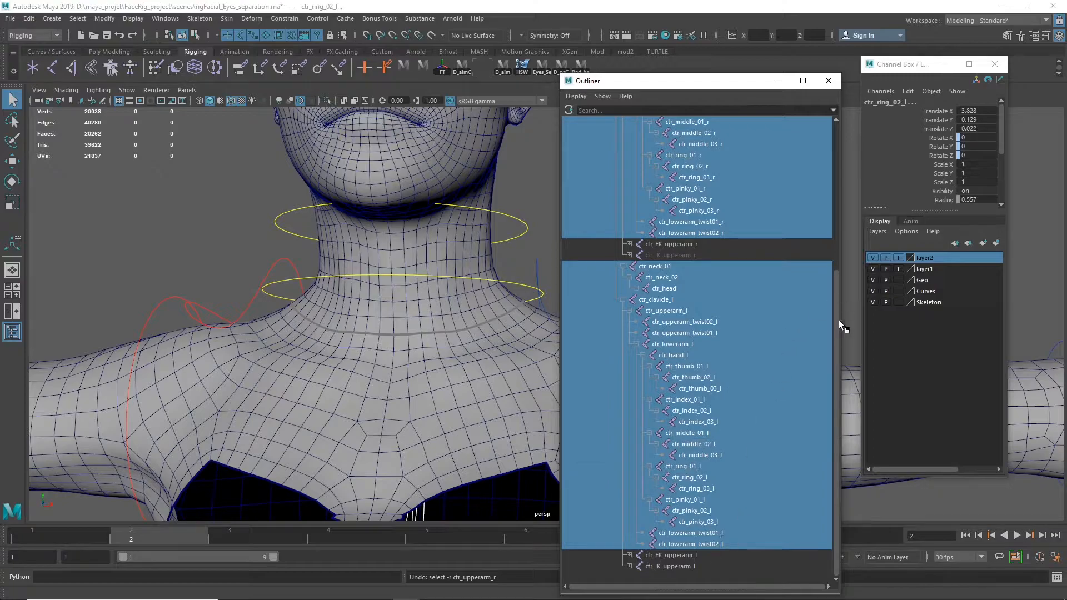
Step: Review the selected spine, neck, arm and finger joints and add the body_top_geo mesh to the selection
{"action": "left_click_drag", "start_coordinate": [837, 331], "coordinate": [856, 170]}
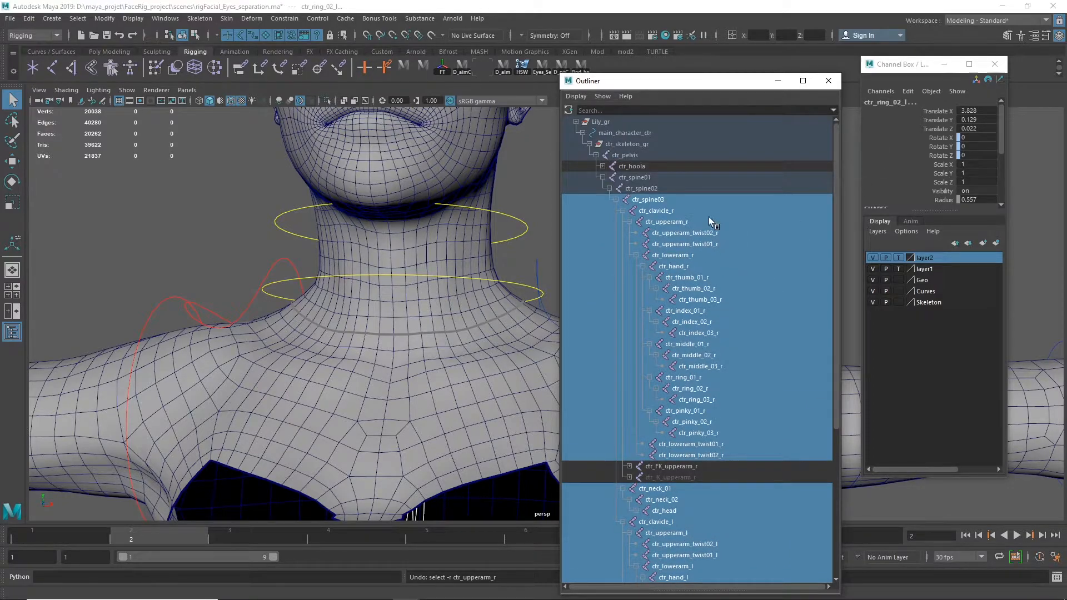
{"action": "left_click_drag", "start_coordinate": [838, 185], "coordinate": [837, 381]}
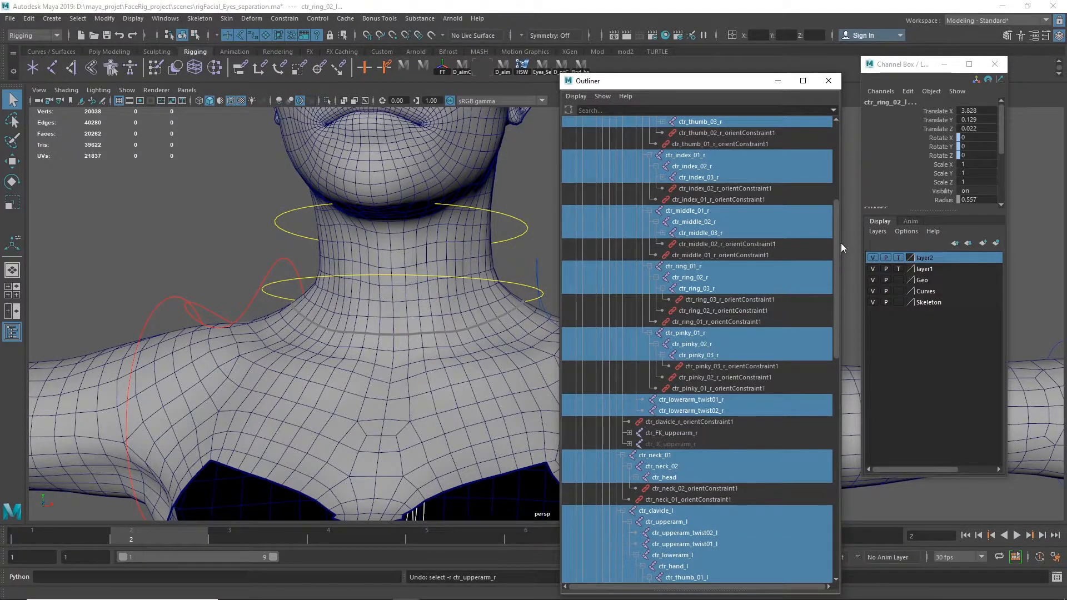
{"action": "left_click_drag", "start_coordinate": [837, 253], "coordinate": [827, 552]}
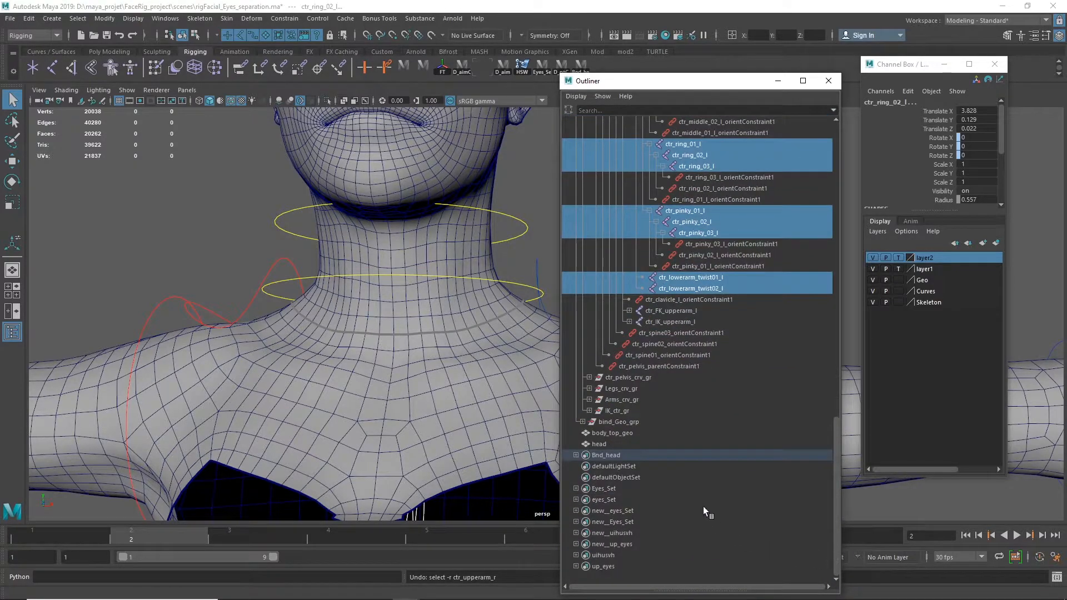
{"action": "left_click", "coordinate": [626, 432], "text": "ctrl"}
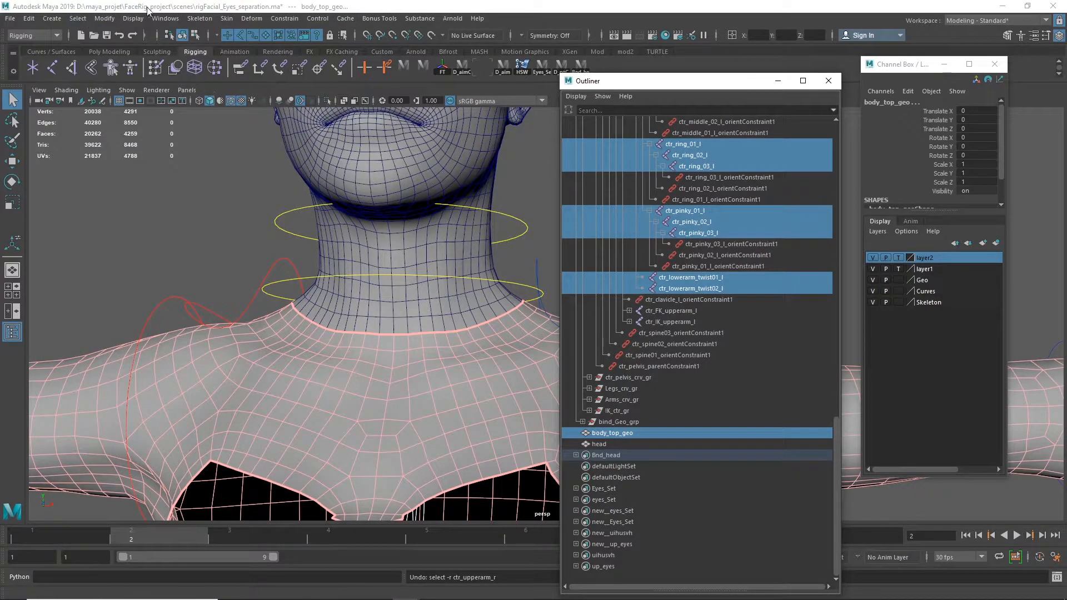
Step: Save the selected joints and mesh as a quick select set named Bnd_Torse and add it to the shelf
{"action": "left_click", "coordinate": [51, 18]}
{"action": "mouse_move", "coordinate": [110, 248]}
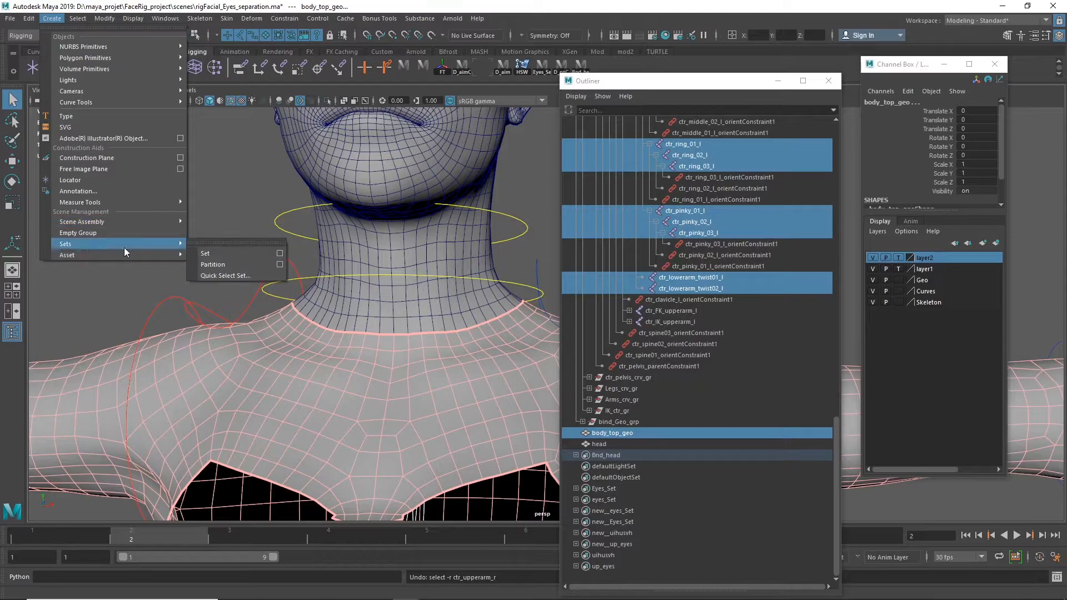
{"action": "left_click", "coordinate": [225, 276]}
{"action": "type", "text": "Bn"}
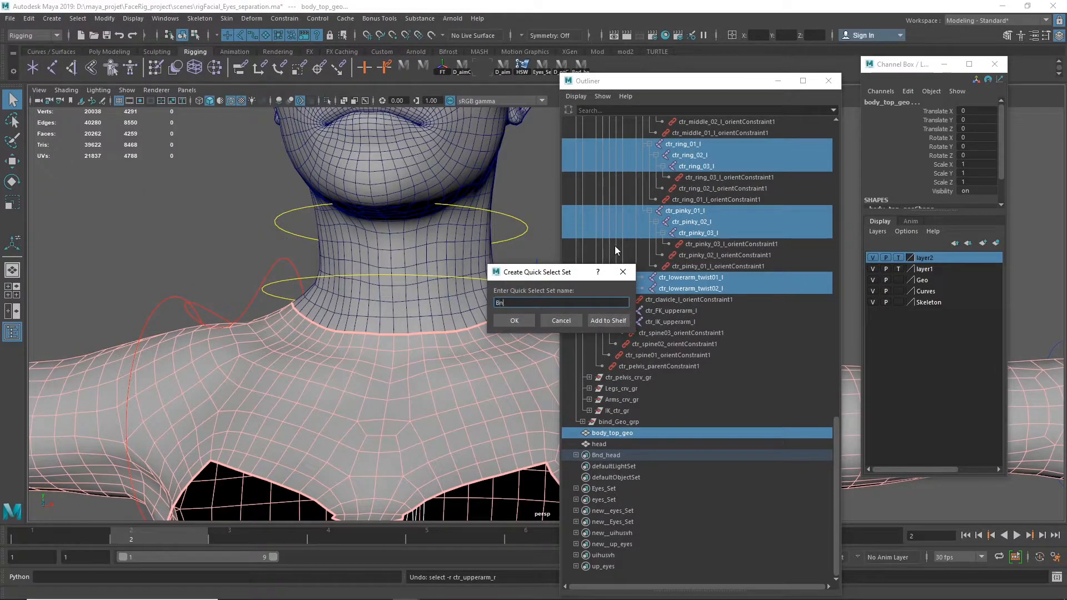
{"action": "type", "text": "d_Torse"}
{"action": "left_click", "coordinate": [607, 321]}
Step: Bind the body_top_geo mesh to the selected upper body joints with Bind Skin, and close the Outliner
{"action": "left_click", "coordinate": [227, 19]}
{"action": "left_click", "coordinate": [259, 48]}
{"action": "left_click", "coordinate": [828, 81]}
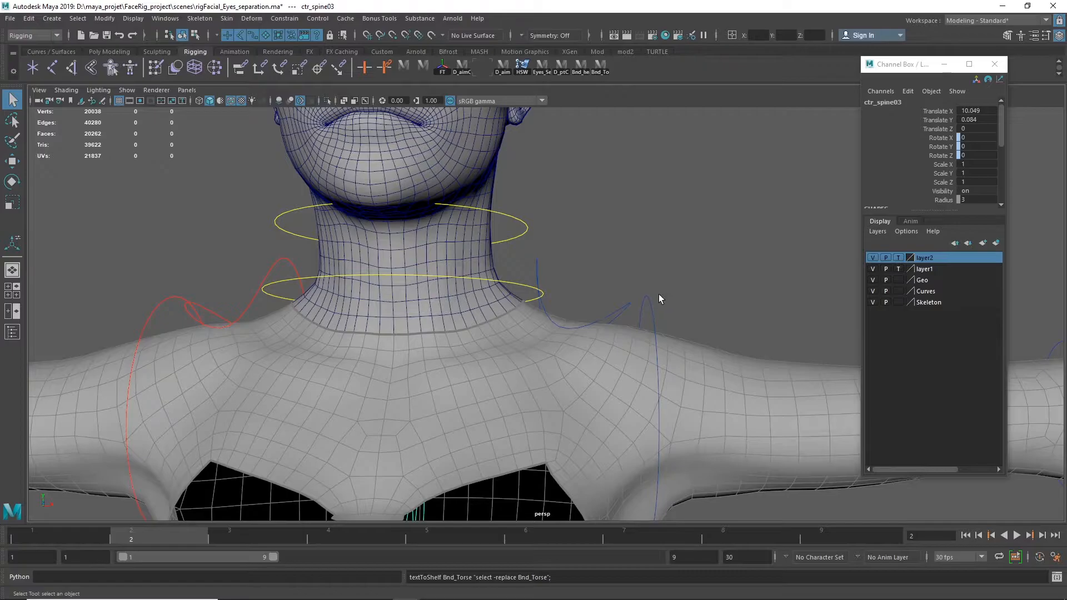
Step: Test the shoulder deformation by rotating the left FK upper arm control down about 30° in Y
{"action": "left_click_drag", "start_coordinate": [625, 311], "coordinate": [662, 331]}
{"action": "right_click_drag", "start_coordinate": [675, 308], "coordinate": [314, 288], "text": "alt"}
{"action": "middle_click_drag", "start_coordinate": [560, 300], "coordinate": [562, 344], "text": "alt"}
{"action": "key", "text": "w"}
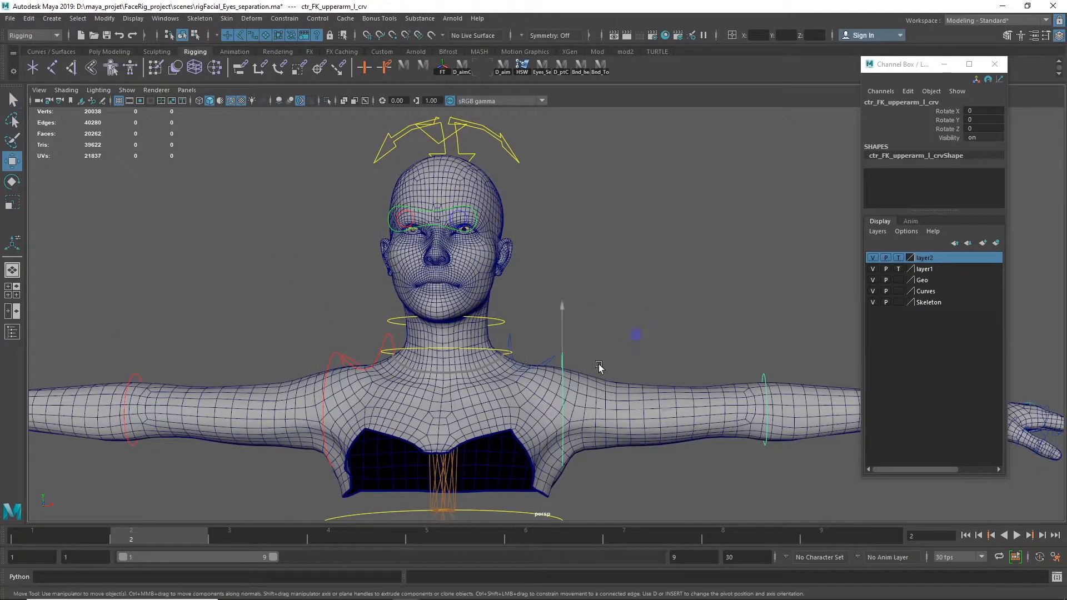
{"action": "key", "text": "e"}
{"action": "left_click_drag", "start_coordinate": [600, 358], "coordinate": [595, 542]}
{"action": "right_click_drag", "start_coordinate": [650, 403], "coordinate": [739, 408], "text": "alt"}
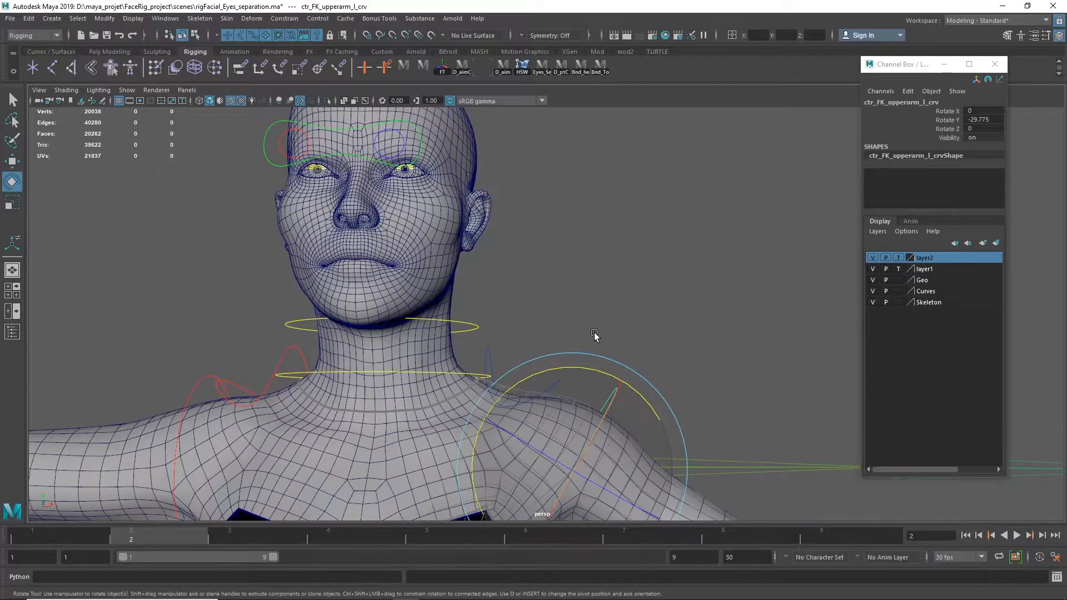
{"action": "middle_click_drag", "start_coordinate": [576, 345], "coordinate": [564, 212], "text": "alt"}
{"action": "right_click_drag", "start_coordinate": [563, 211], "coordinate": [933, 198], "text": "alt"}
{"action": "middle_click_drag", "start_coordinate": [619, 175], "coordinate": [655, 221], "text": "alt"}
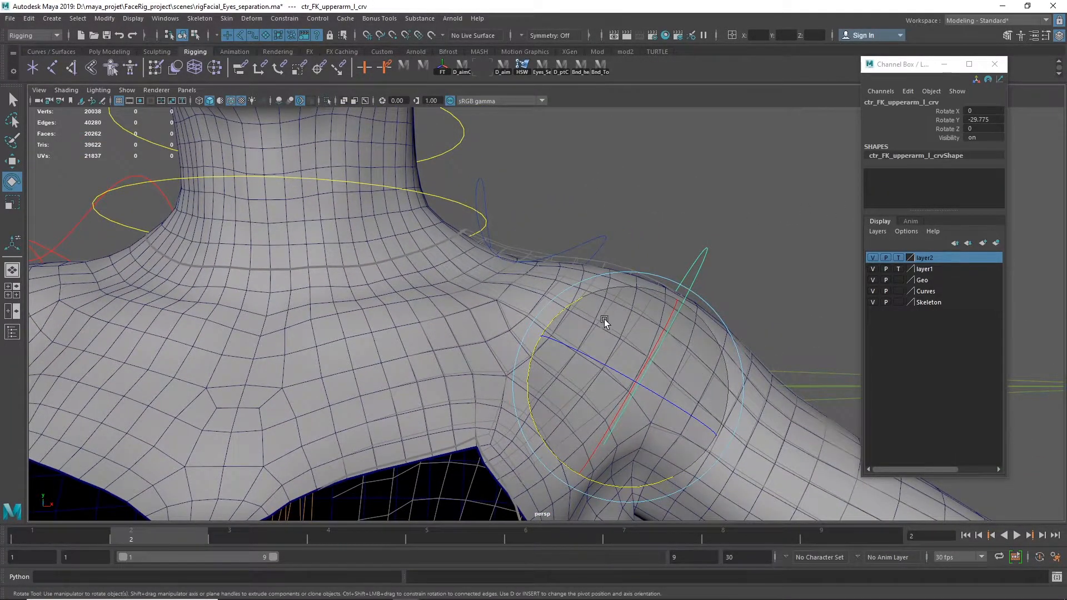
Step: Test raising the left FK upper arm control to about 62° in Y, undo the arm rotations and deselect the control
{"action": "left_click_drag", "start_coordinate": [562, 316], "coordinate": [709, 431]}
{"action": "right_click_drag", "start_coordinate": [708, 430], "coordinate": [645, 312], "text": "alt"}
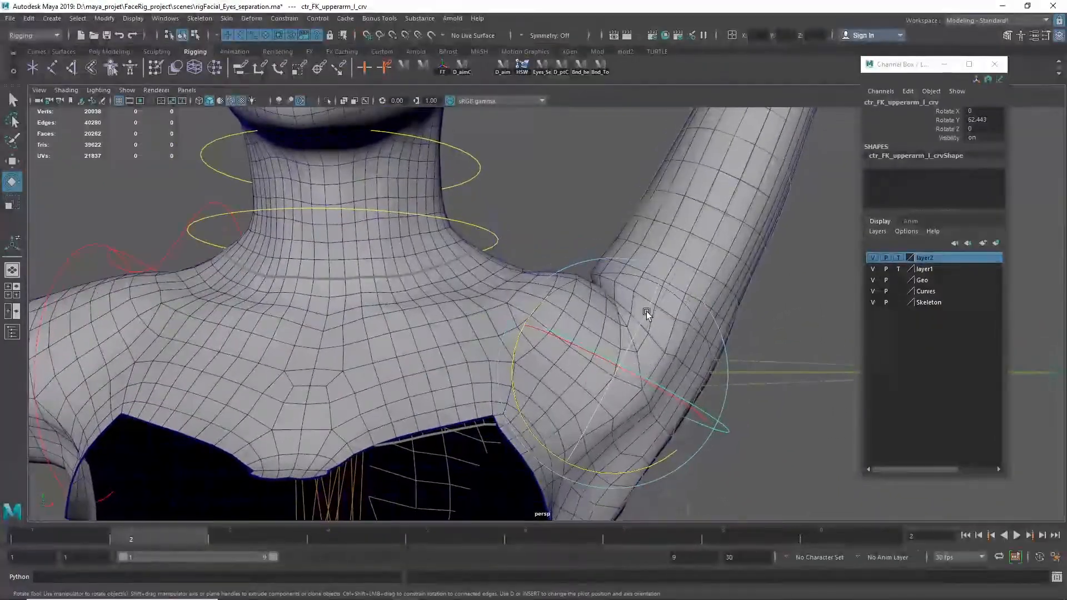
{"action": "left_click_drag", "start_coordinate": [646, 469], "coordinate": [510, 475]}
{"action": "key", "text": "ctrl+z"}
{"action": "key", "text": "ctrl+z"}
{"action": "key", "text": "ctrl+z"}
{"action": "left_click", "coordinate": [584, 197]}
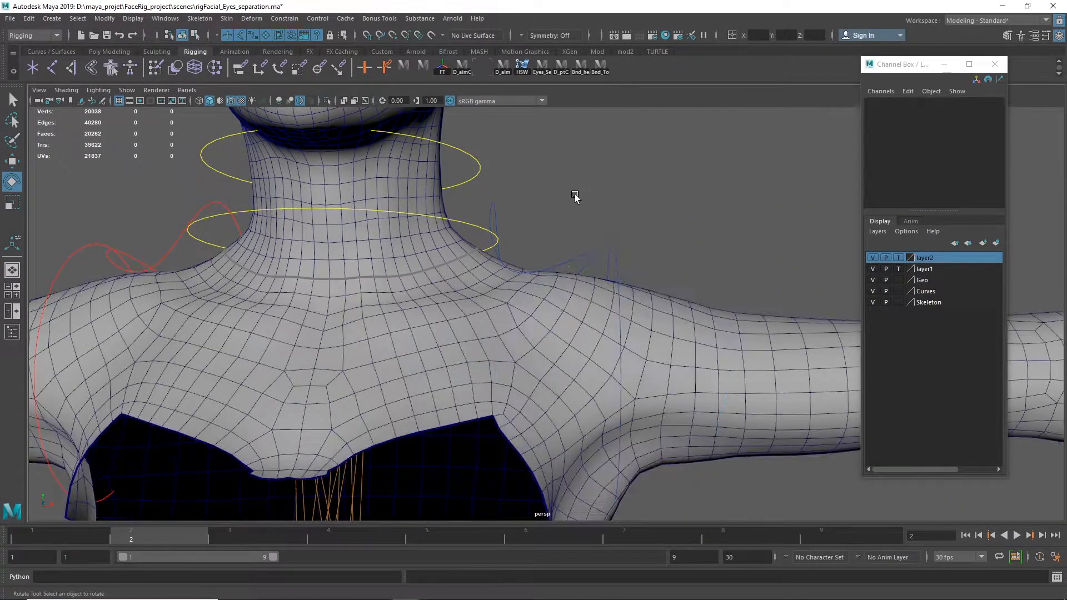
Step: Test the neck deformation by rotating the ctr_neck_02_crv control about -31° in Z, and undo the rotation
{"action": "left_click", "coordinate": [448, 165]}
{"action": "key", "text": "f"}
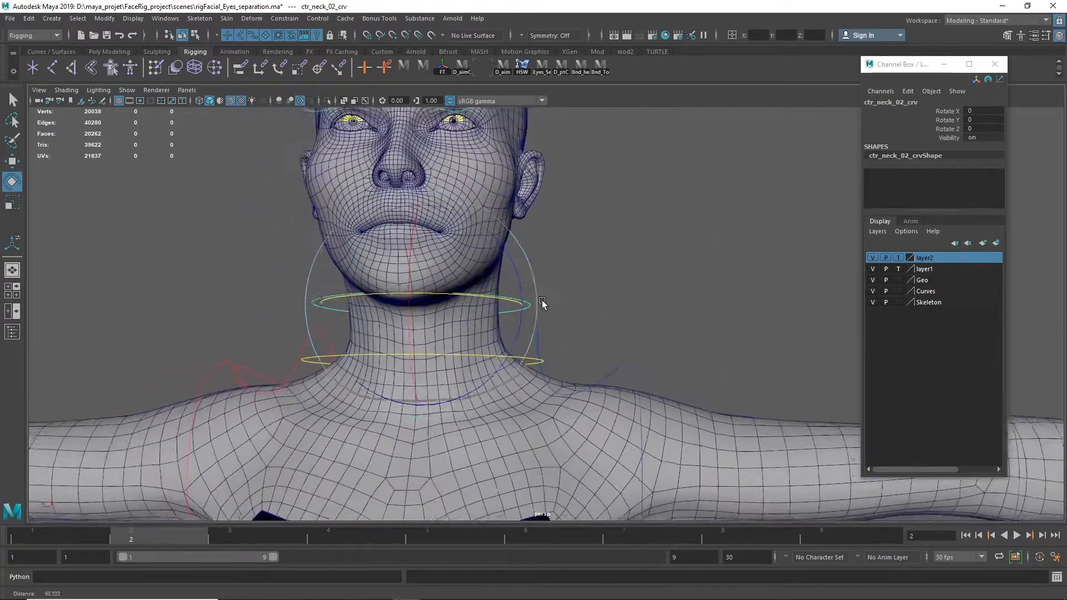
{"action": "left_click_drag", "start_coordinate": [517, 289], "coordinate": [519, 327]}
{"action": "key", "text": "ctrl+z"}
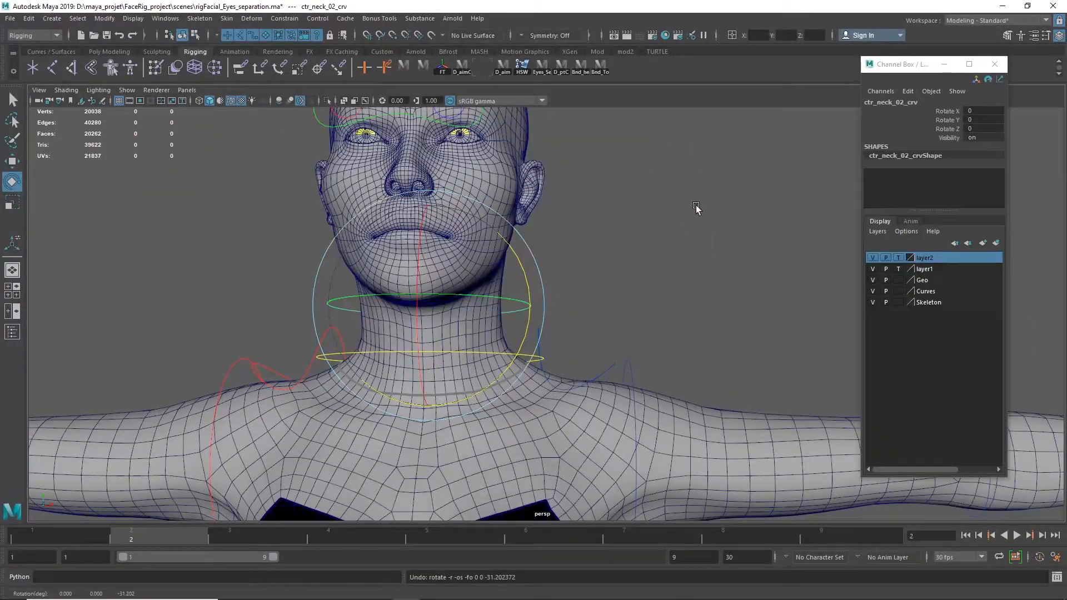
Step: Test the eyes control curve by moving it about 8.8 units sideways, undo the move and deselect the curve
{"action": "middle_click_drag", "start_coordinate": [696, 237], "coordinate": [732, 353], "text": "alt"}
{"action": "left_click", "coordinate": [530, 226]}
{"action": "left_click", "coordinate": [528, 229]}
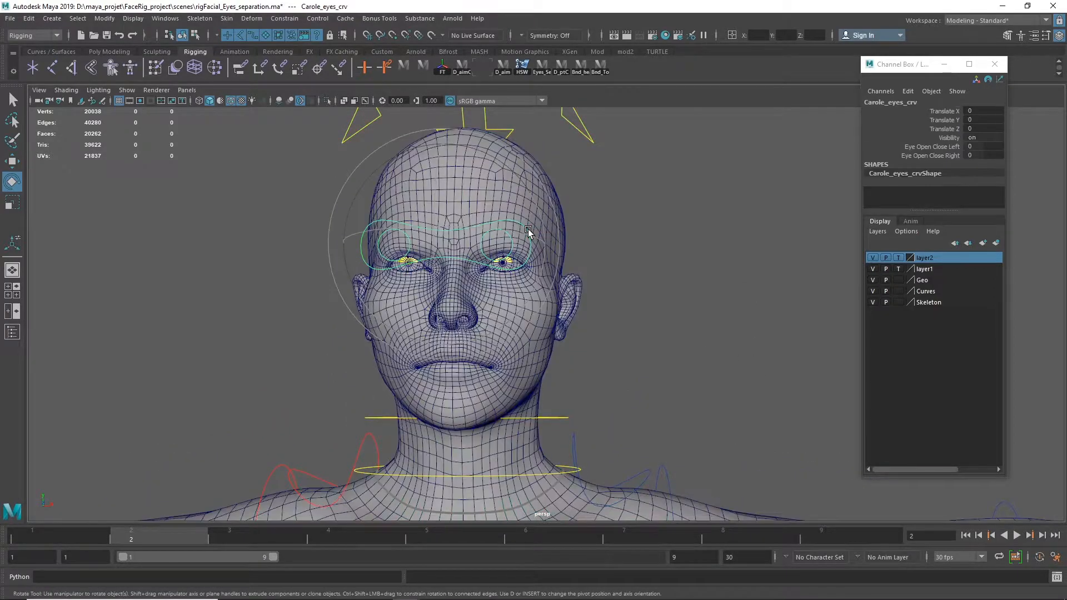
{"action": "key", "text": "w"}
{"action": "left_click_drag", "start_coordinate": [454, 254], "coordinate": [307, 275]}
{"action": "key", "text": "ctrl+z"}
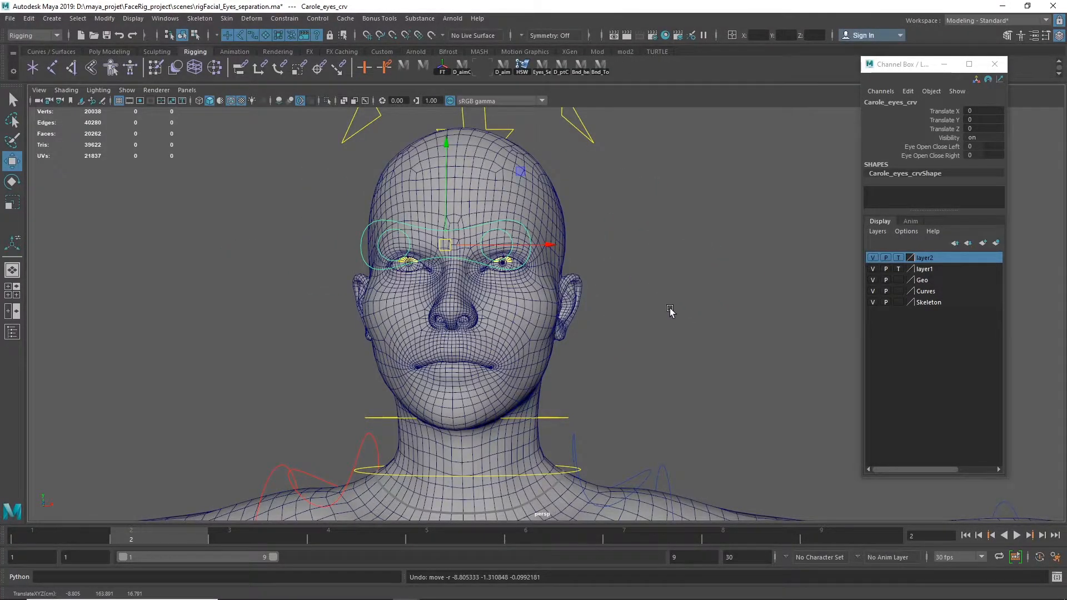
{"action": "left_click", "coordinate": [716, 368]}
Step: Inspect the bound head, neck and arms of the character together with their control curves
{"action": "right_click_drag", "start_coordinate": [643, 396], "coordinate": [207, 303], "text": "alt"}
{"action": "middle_click_drag", "start_coordinate": [644, 335], "coordinate": [516, 247], "text": "alt"}
{"action": "right_click_drag", "start_coordinate": [603, 250], "coordinate": [643, 248], "text": "alt"}
{"action": "left_click_drag", "start_coordinate": [642, 248], "coordinate": [522, 275], "text": "alt"}
{"action": "left_click", "coordinate": [468, 296]}
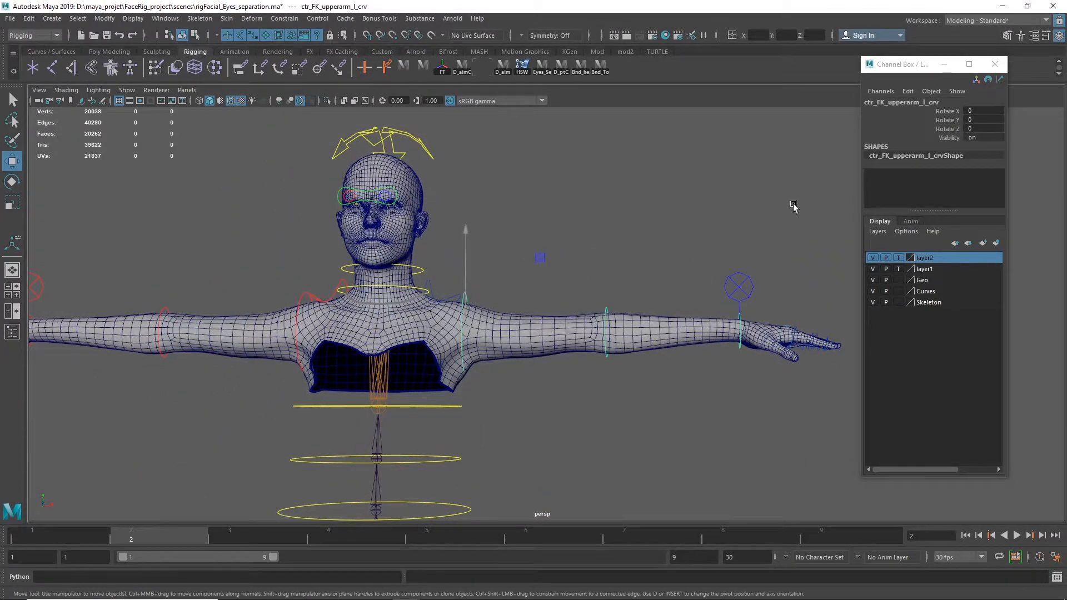
{"action": "left_click", "coordinate": [558, 242]}
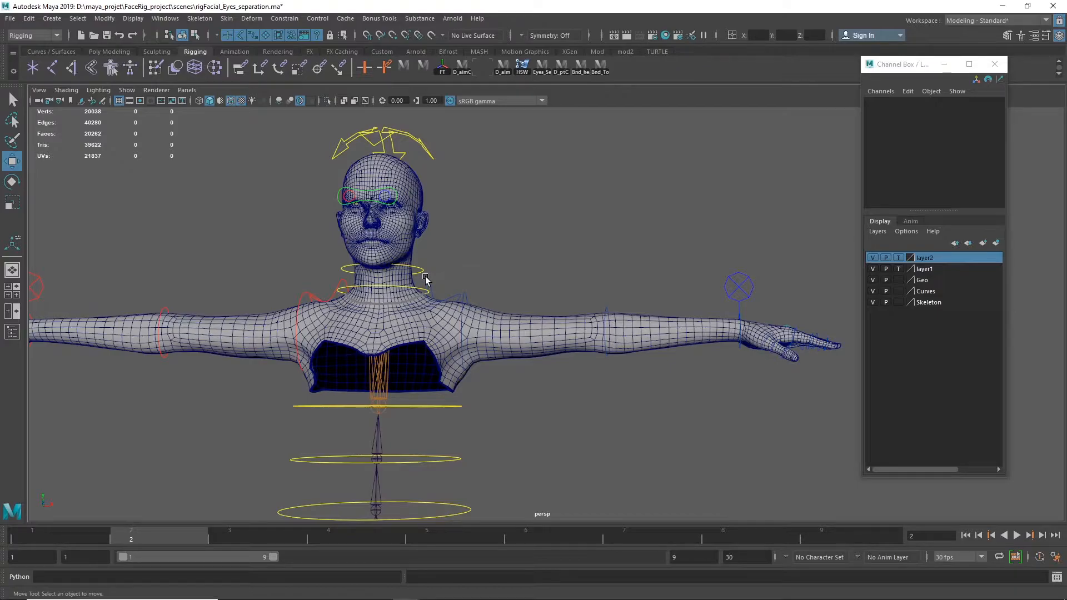
{"action": "left_click", "coordinate": [426, 279]}
{"action": "left_click", "coordinate": [607, 312]}
{"action": "left_click", "coordinate": [632, 260]}
{"action": "scroll", "coordinate": [604, 276], "scroll_direction": "up", "scroll_amount": 5}
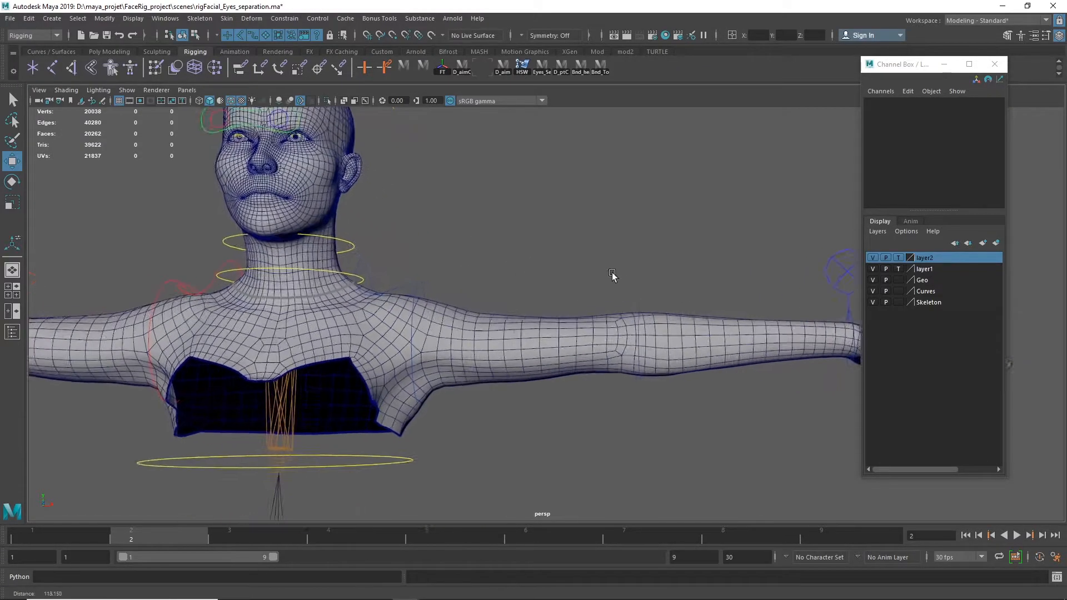
{"action": "middle_click_drag", "start_coordinate": [534, 262], "coordinate": [660, 398], "text": "alt"}
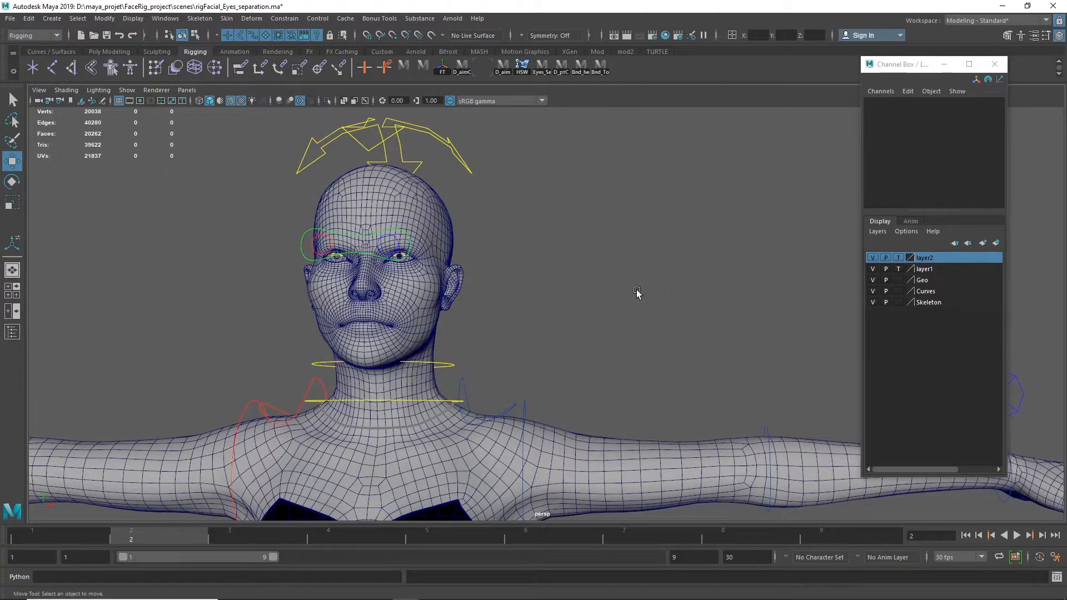
Step: In the Outliner, expand bind_Geo_grp inside Lily_gr and select the original Body mesh followed by body_top_geo
{"action": "left_click", "coordinate": [13, 332]}
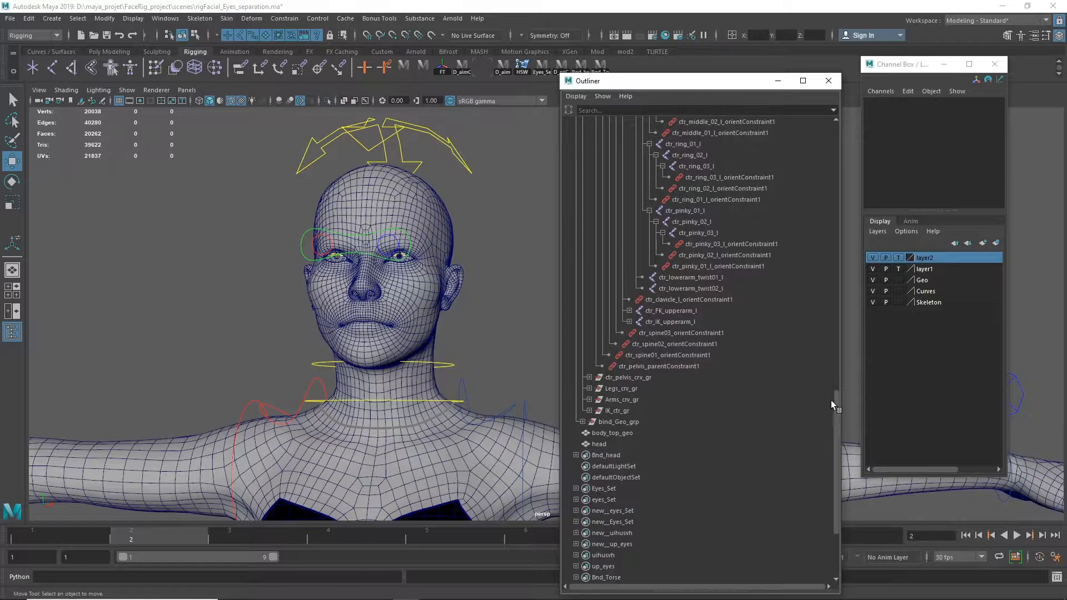
{"action": "left_click_drag", "start_coordinate": [838, 400], "coordinate": [842, 112]}
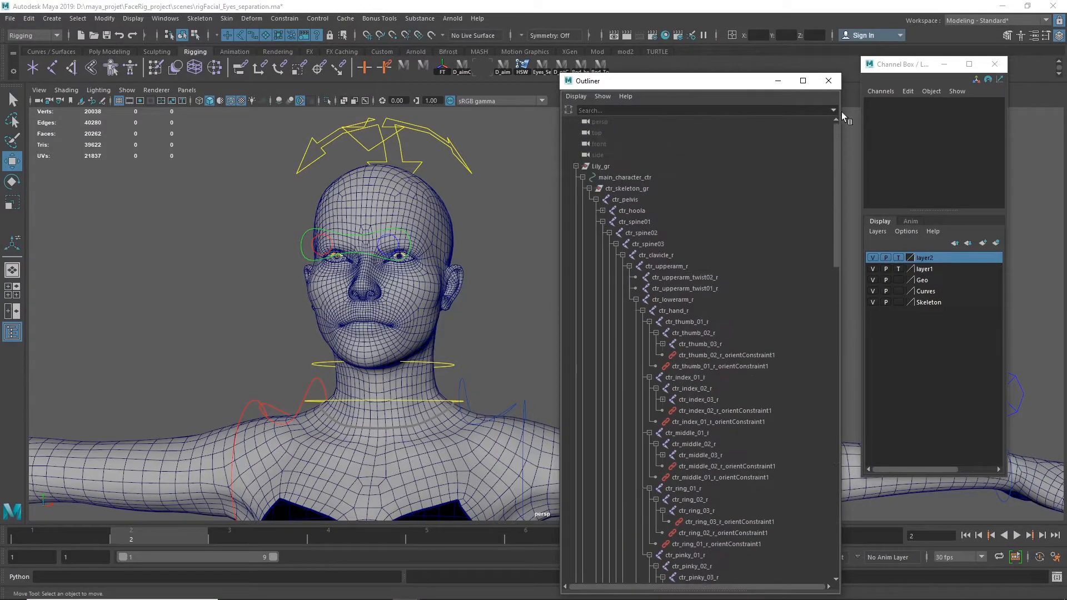
{"action": "left_click", "coordinate": [620, 169]}
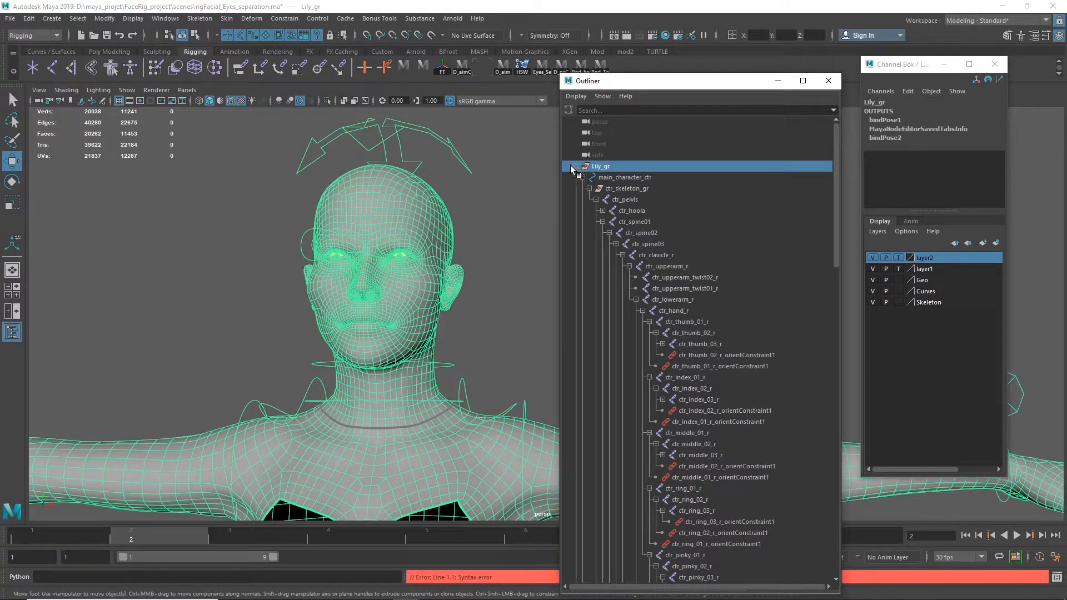
{"action": "left_click", "coordinate": [575, 167]}
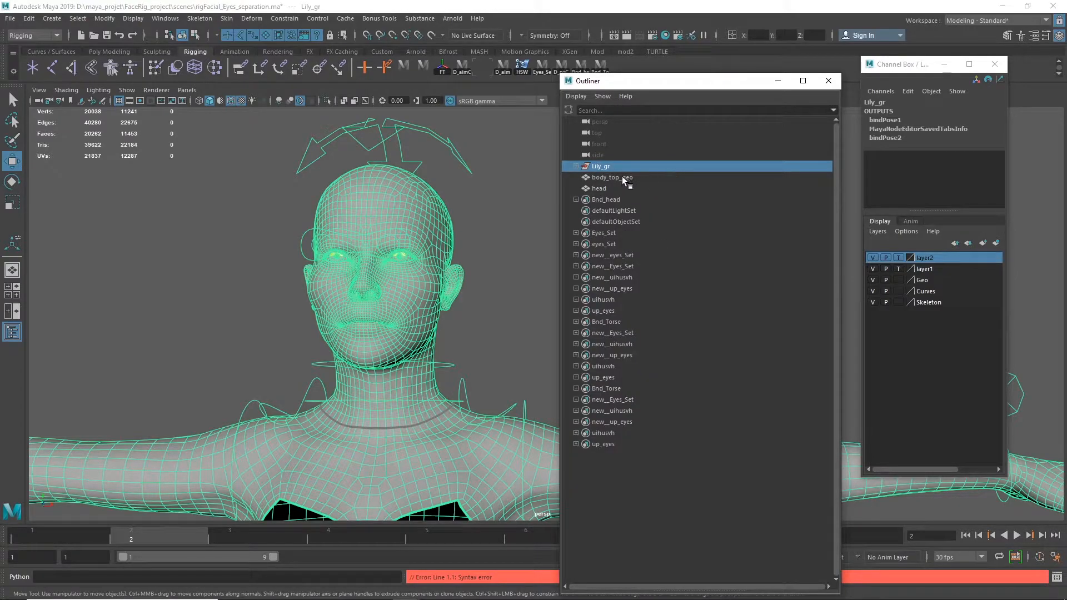
{"action": "left_click", "coordinate": [577, 167]}
{"action": "left_click", "coordinate": [582, 189]}
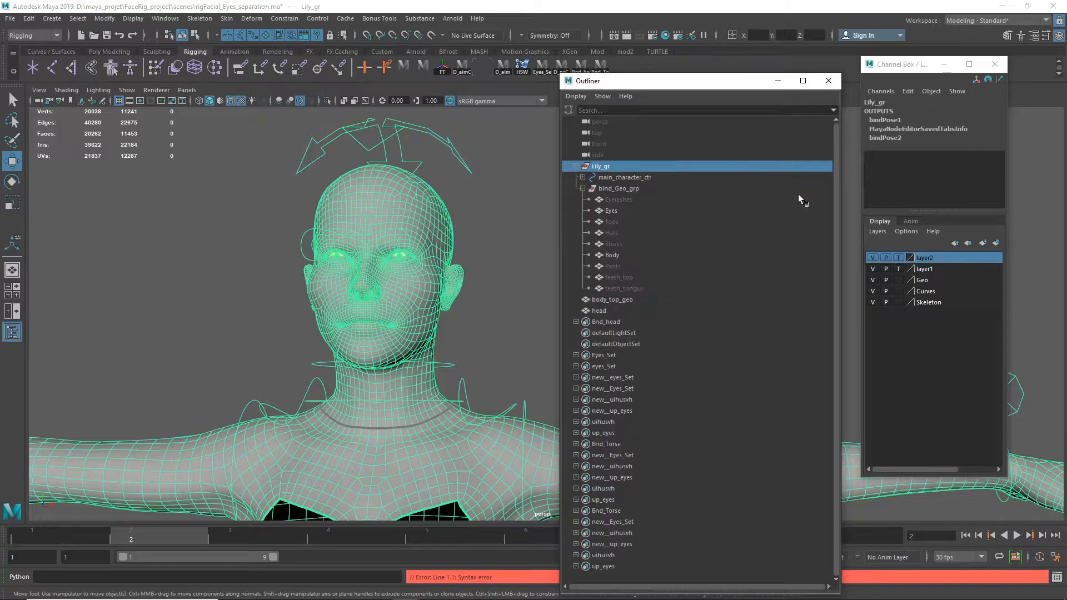
{"action": "left_click", "coordinate": [616, 255]}
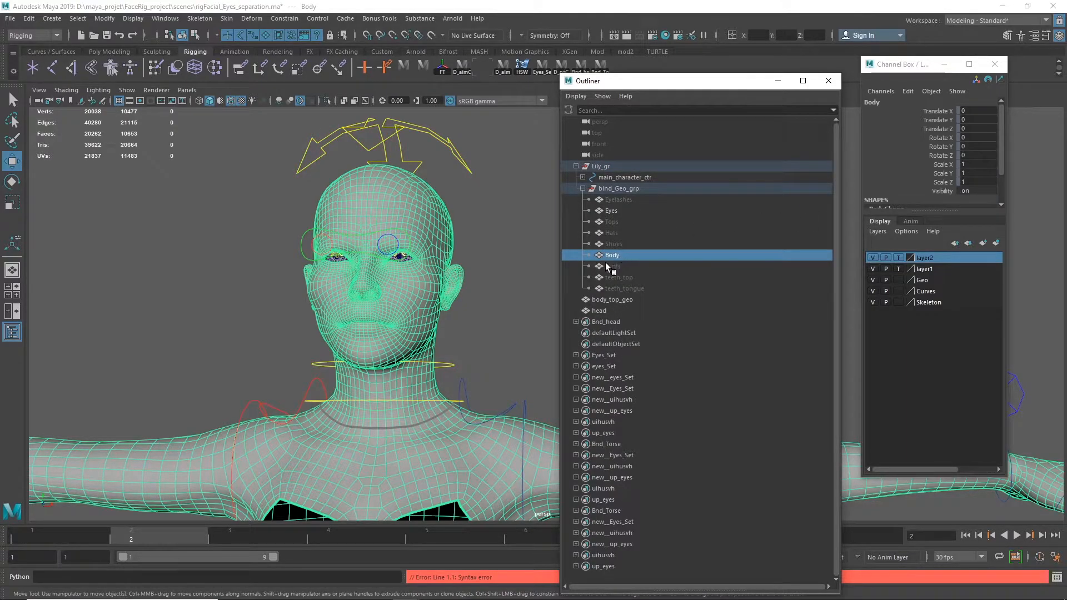
{"action": "left_click", "coordinate": [618, 299], "text": "ctrl"}
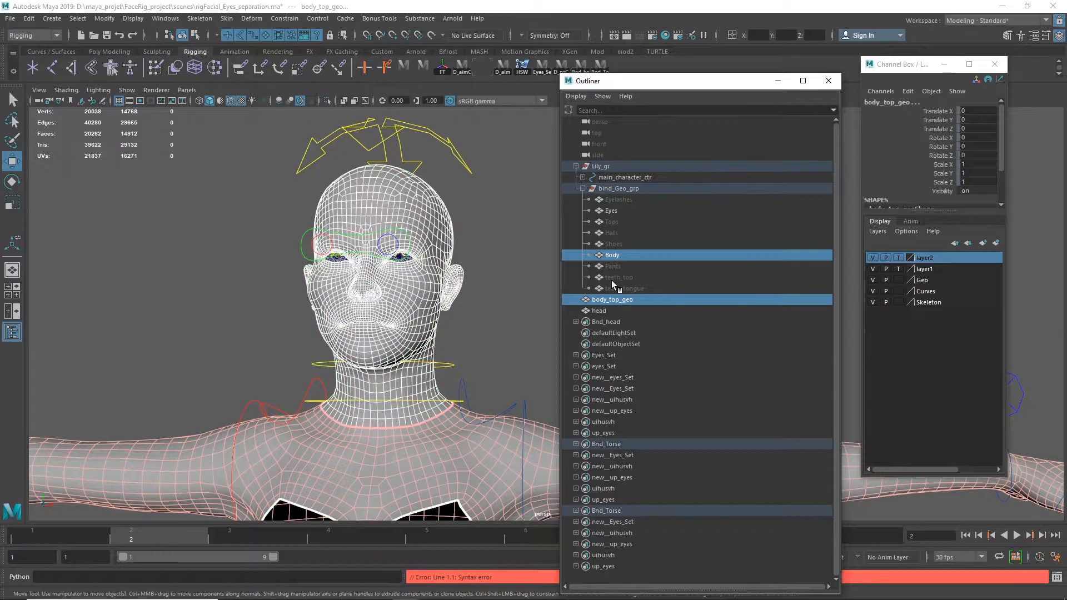
Step: Copy the skin weights from Body to body_top_geo after resetting the options and choosing One to one, Closest joint and Closest bone influence associations
{"action": "left_click", "coordinate": [227, 18]}
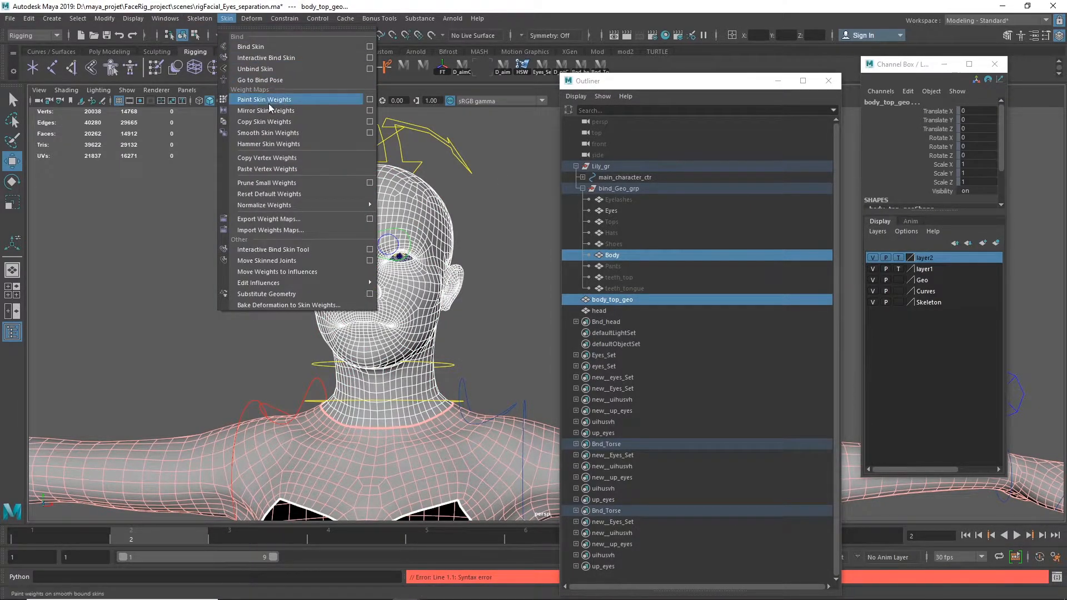
{"action": "left_click", "coordinate": [369, 122]}
{"action": "left_click", "coordinate": [379, 146]}
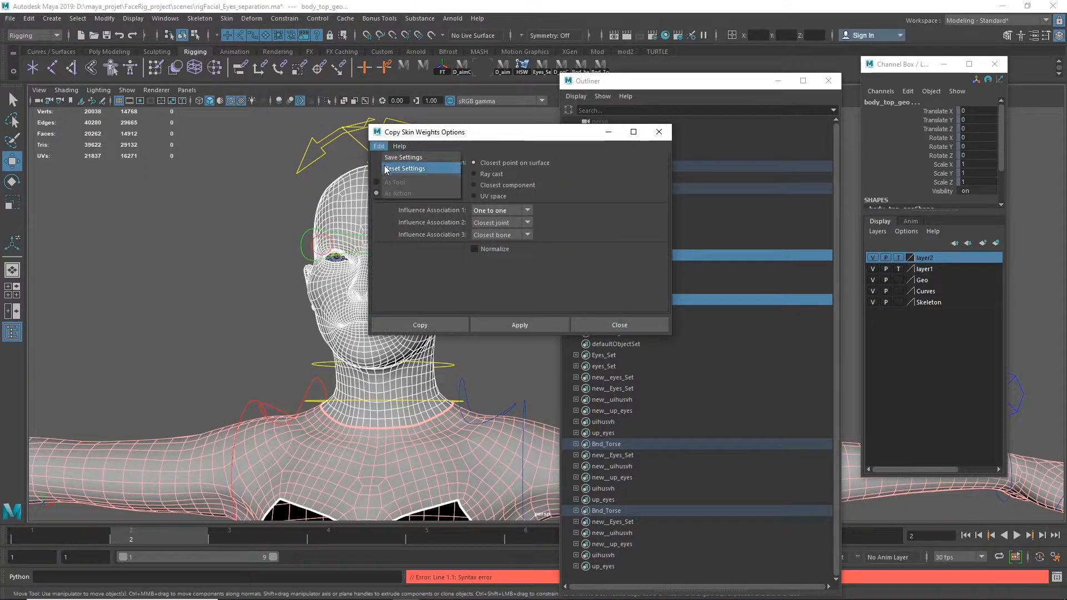
{"action": "left_click", "coordinate": [405, 169]}
{"action": "left_click", "coordinate": [526, 210]}
{"action": "left_click", "coordinate": [483, 244]}
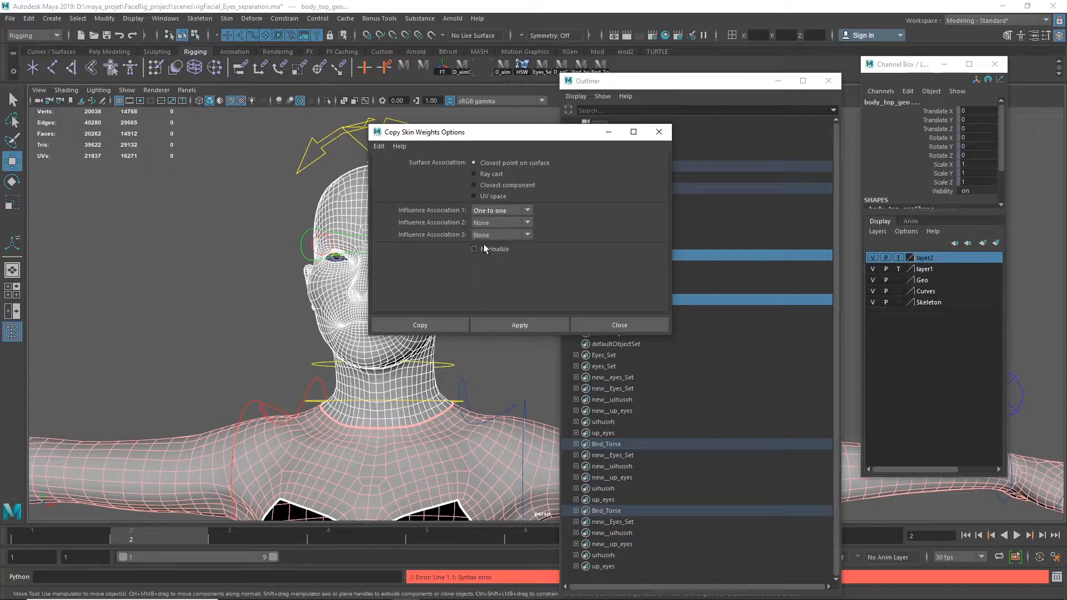
{"action": "left_click", "coordinate": [495, 221]}
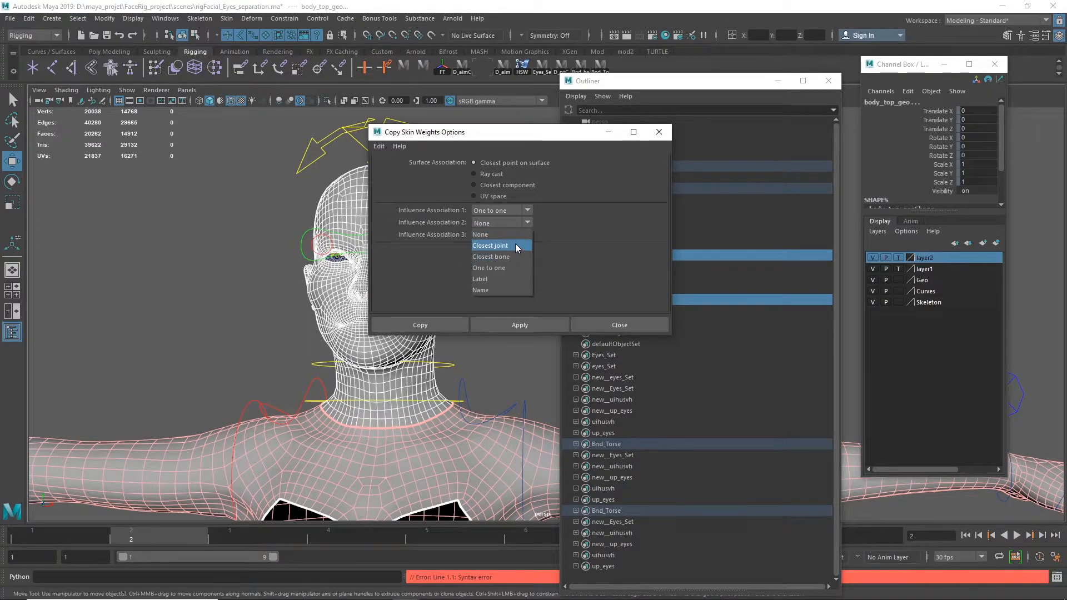
{"action": "left_click", "coordinate": [515, 244]}
{"action": "left_click", "coordinate": [509, 234]}
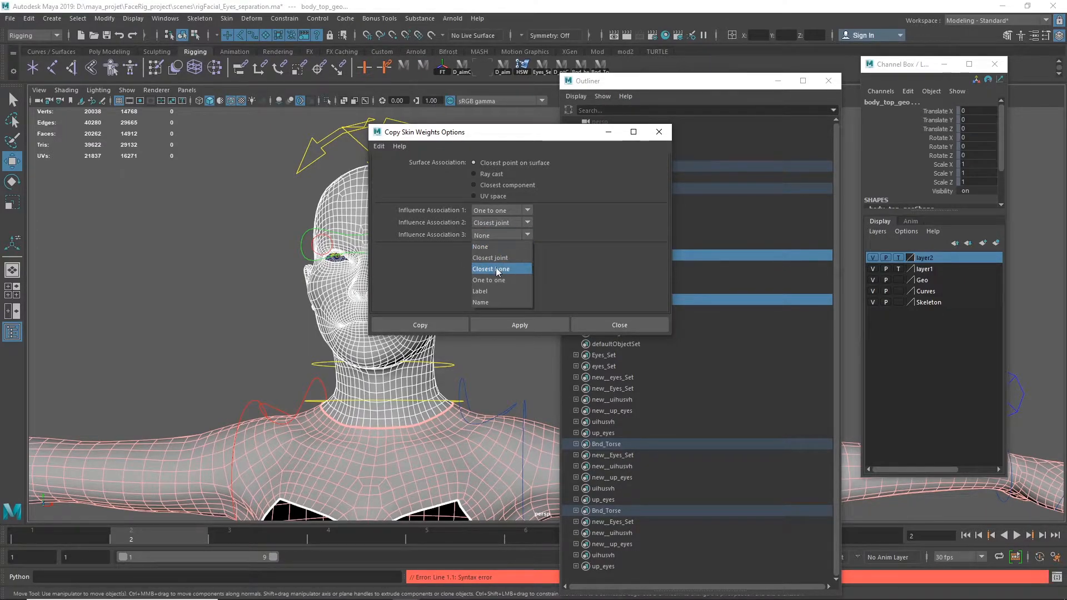
{"action": "left_click", "coordinate": [499, 270]}
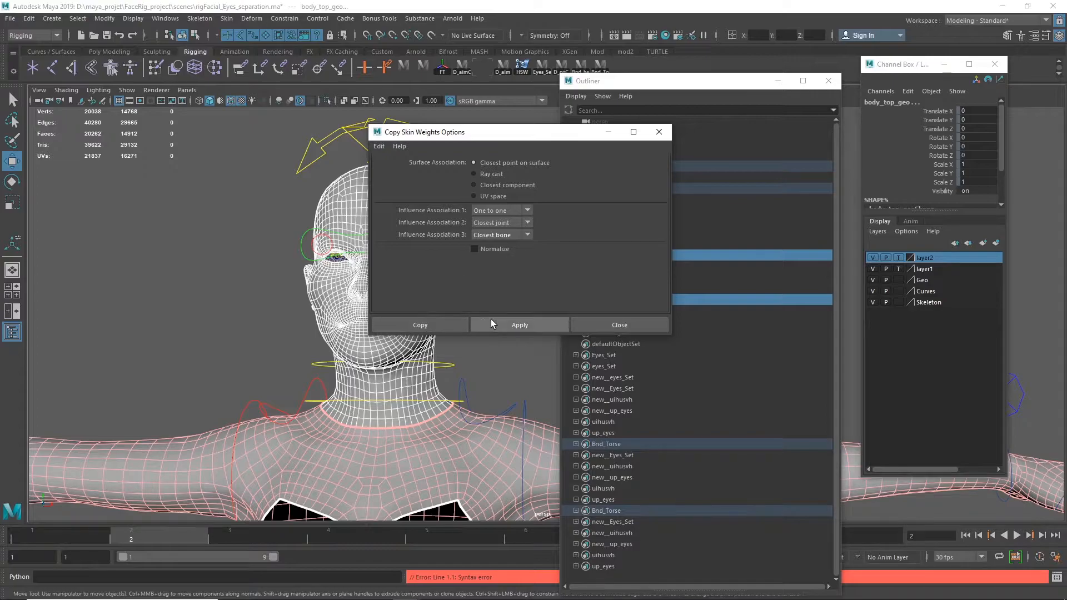
{"action": "left_click", "coordinate": [513, 324]}
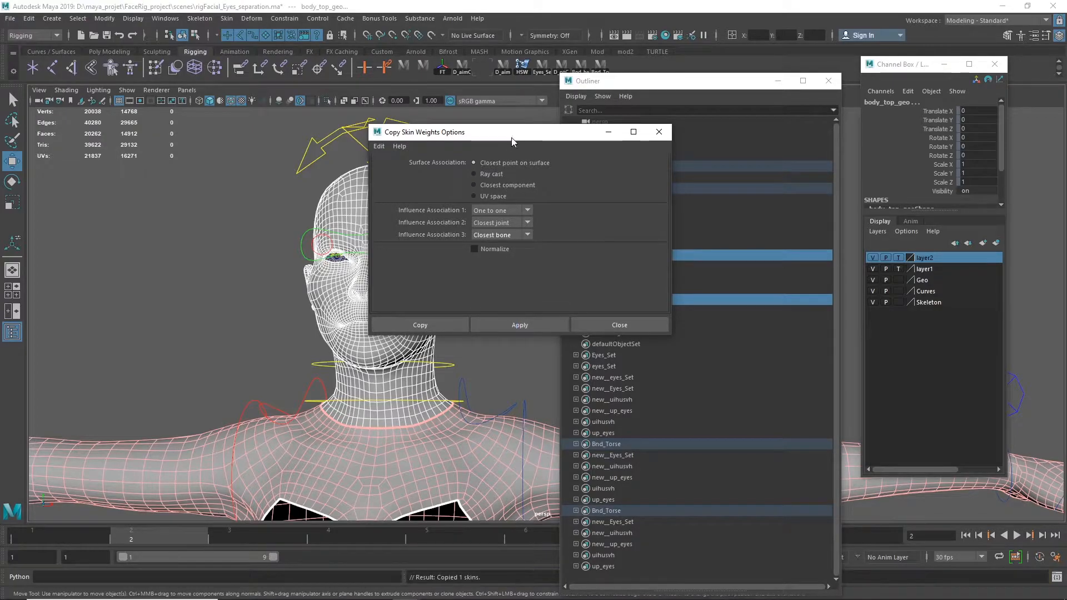
{"action": "left_click_drag", "start_coordinate": [527, 138], "coordinate": [239, 132]}
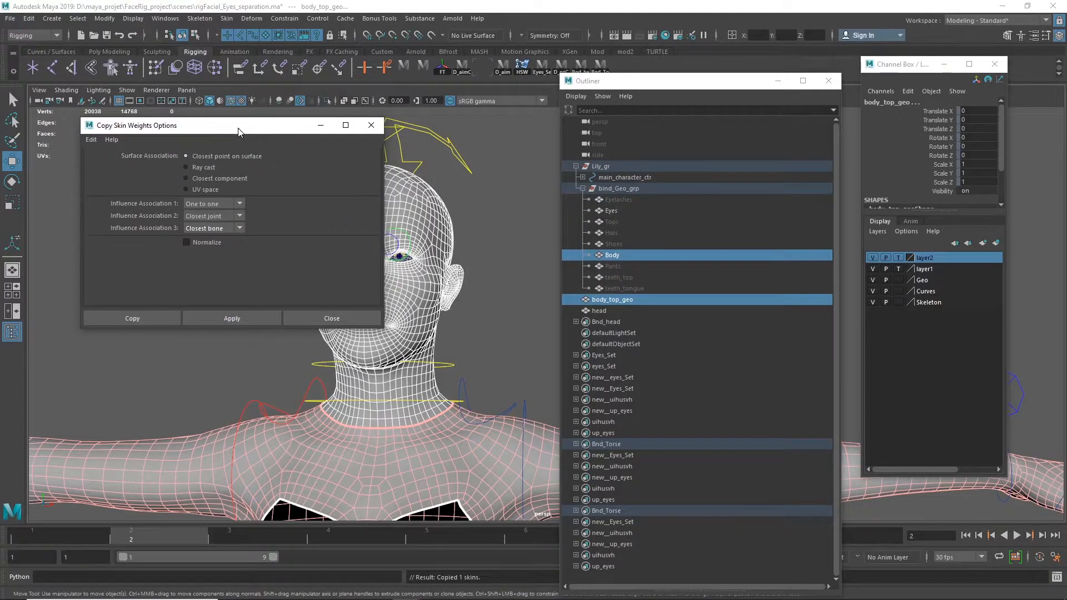
Step: Copy the skin weights from the original Body mesh to the head mesh with the same options, close the options and clear the selection
{"action": "left_click", "coordinate": [626, 256]}
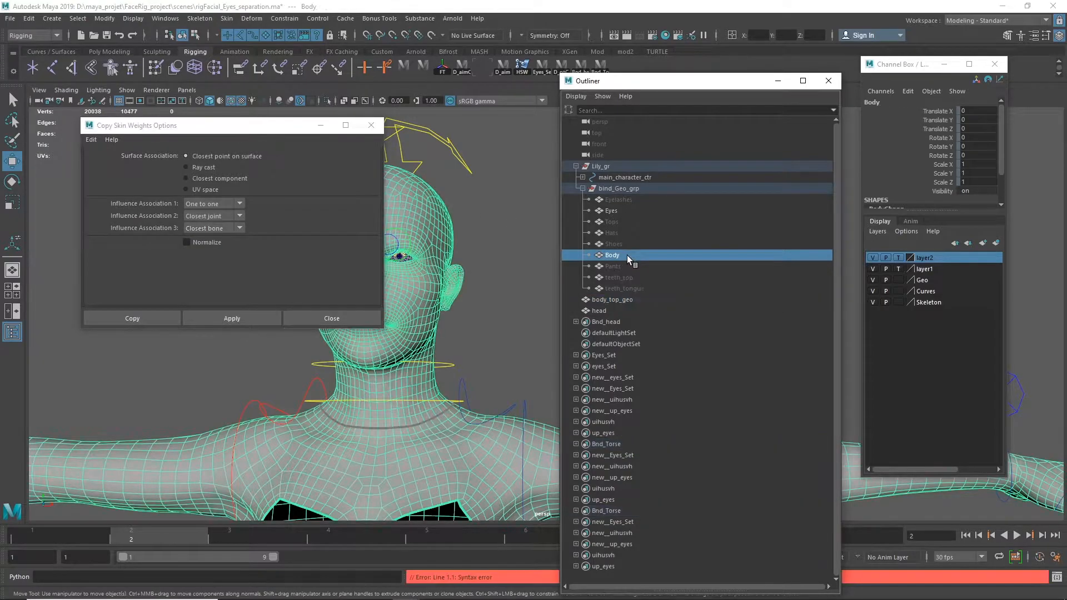
{"action": "left_click", "coordinate": [606, 311], "text": "ctrl"}
{"action": "left_click", "coordinate": [256, 317]}
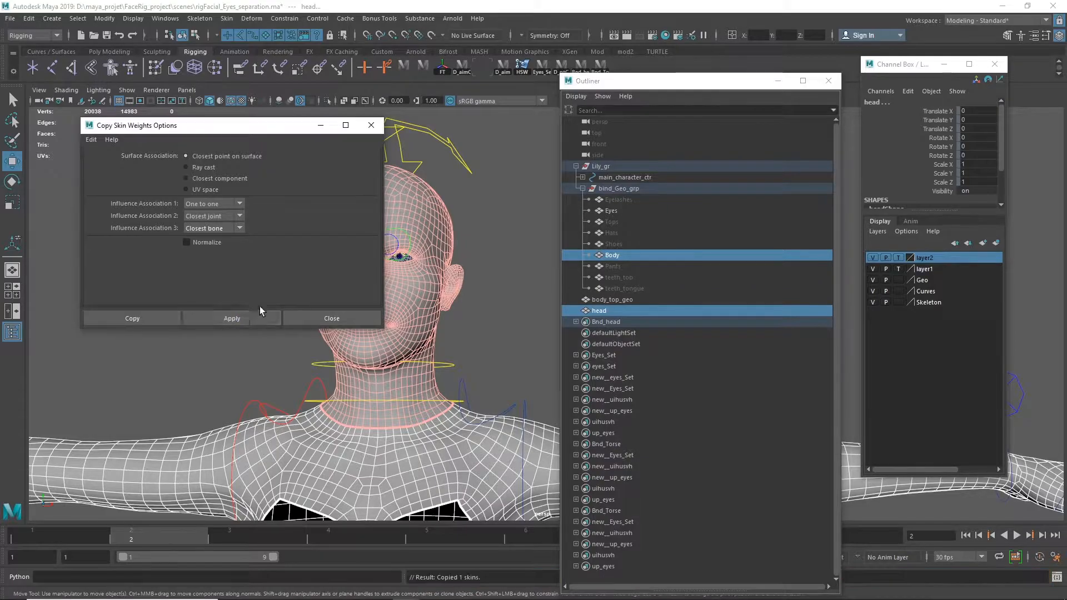
{"action": "left_click", "coordinate": [371, 125]}
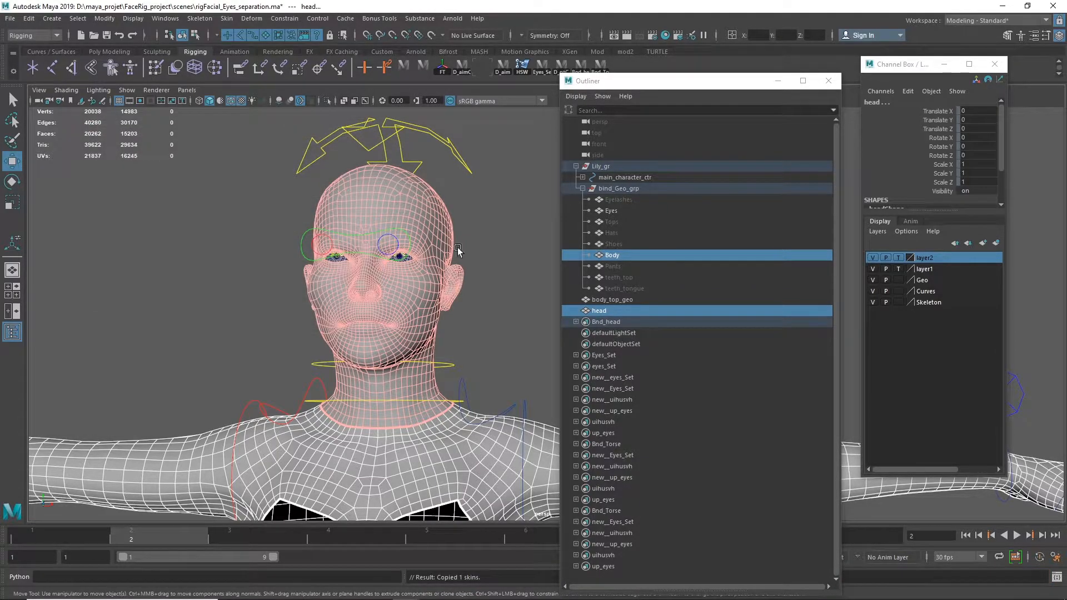
{"action": "left_click", "coordinate": [507, 317]}
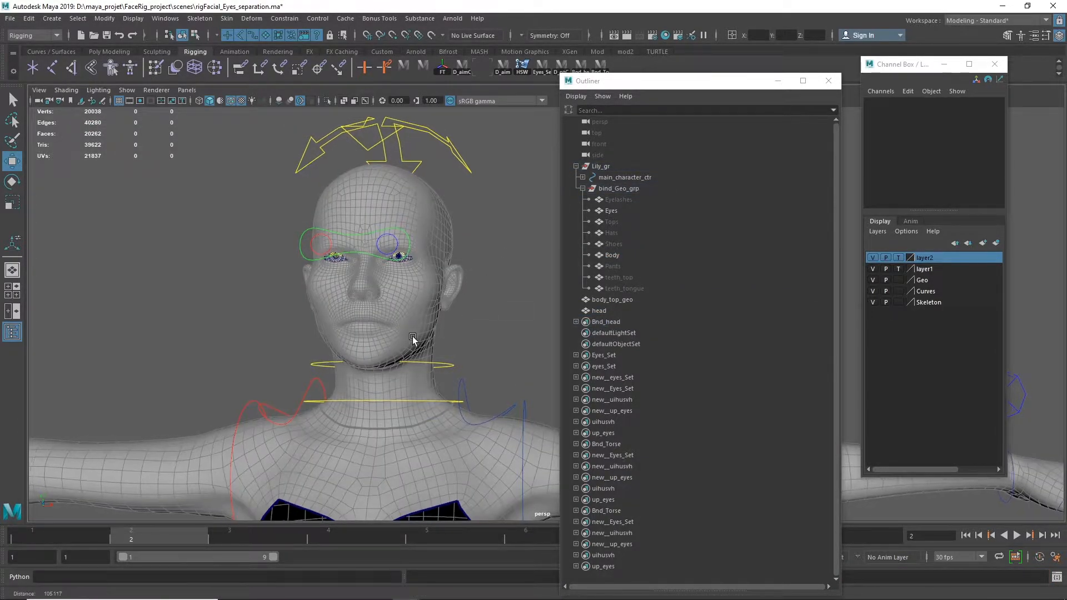
Step: Test the left clavicle control ctr_clavicle_l_crv by rotating it about 25, 21 and 2.6 degrees in X, Y and Z, and undo the last rotation
{"action": "scroll", "coordinate": [412, 336], "scroll_direction": "up", "scroll_amount": 8}
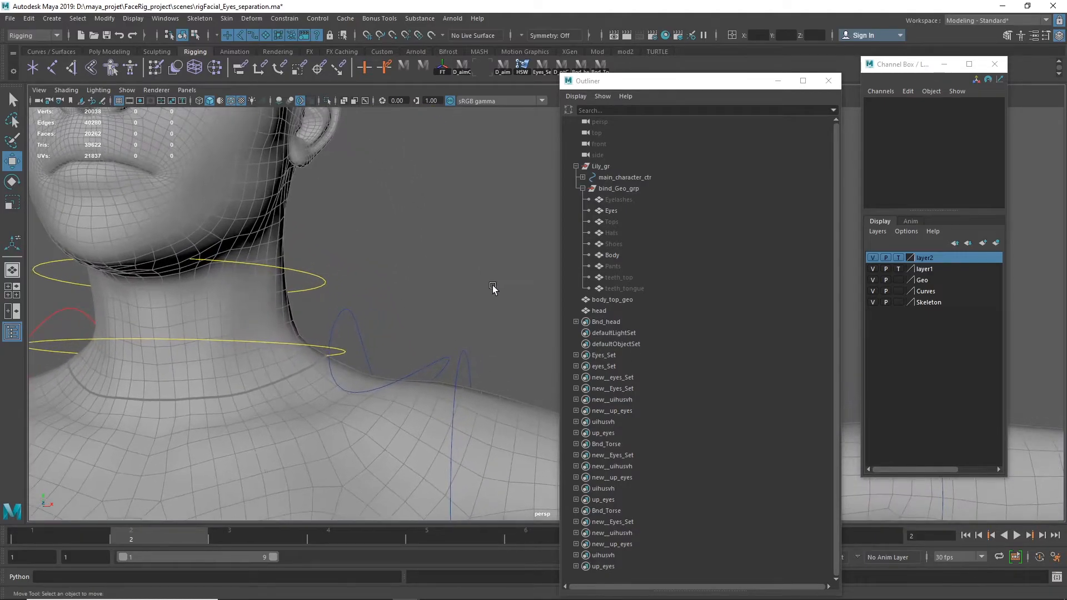
{"action": "middle_click_drag", "start_coordinate": [493, 287], "coordinate": [514, 245], "text": "alt"}
{"action": "left_click", "coordinate": [442, 329]}
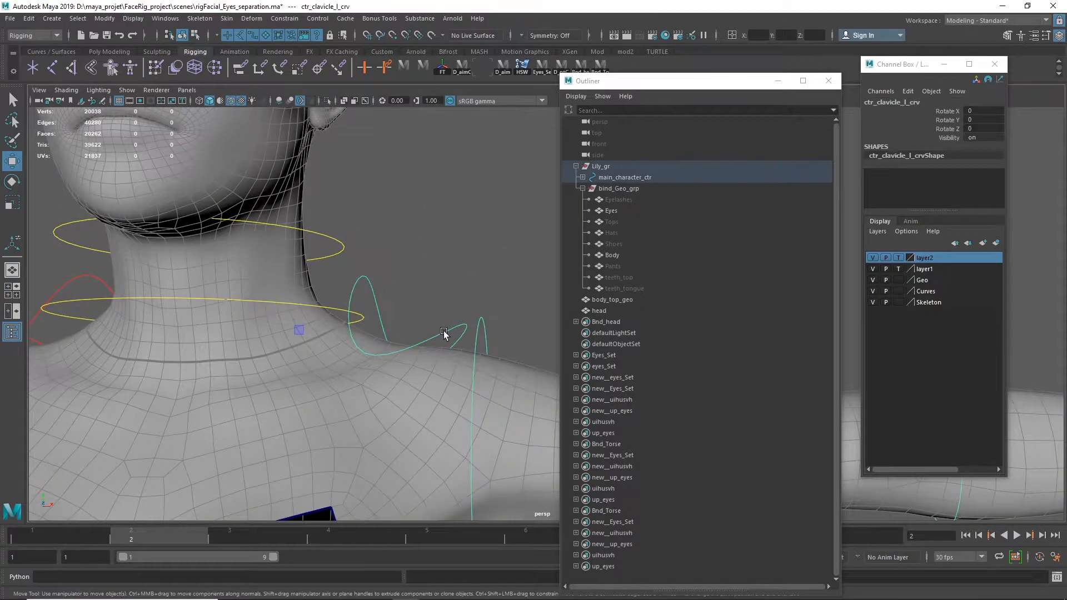
{"action": "scroll", "coordinate": [498, 291], "scroll_direction": "down", "scroll_amount": 3}
{"action": "key", "text": "e"}
{"action": "left_click_drag", "start_coordinate": [384, 339], "coordinate": [376, 375]}
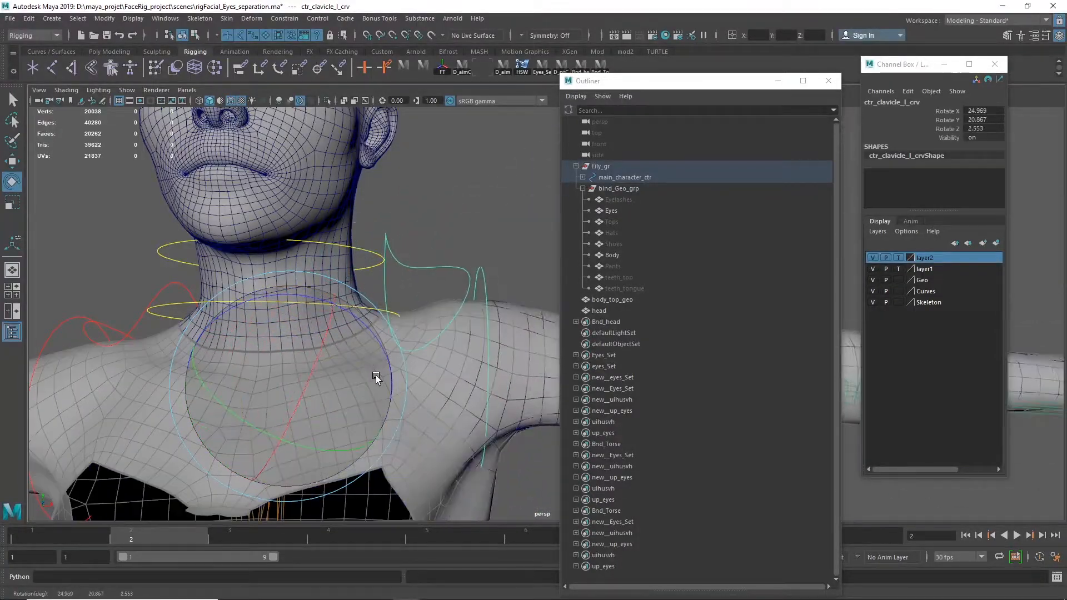
{"action": "key", "text": "ctrl+z"}
Step: Test the shoulder deformation by rotating ctr_FK_upperarm_l_crv to about 36, -18 and 40 degrees in X, Y and Z
{"action": "left_click", "coordinate": [481, 266]}
{"action": "left_click_drag", "start_coordinate": [477, 267], "coordinate": [516, 365]}
{"action": "right_click_drag", "start_coordinate": [515, 363], "coordinate": [226, 327], "text": "alt"}
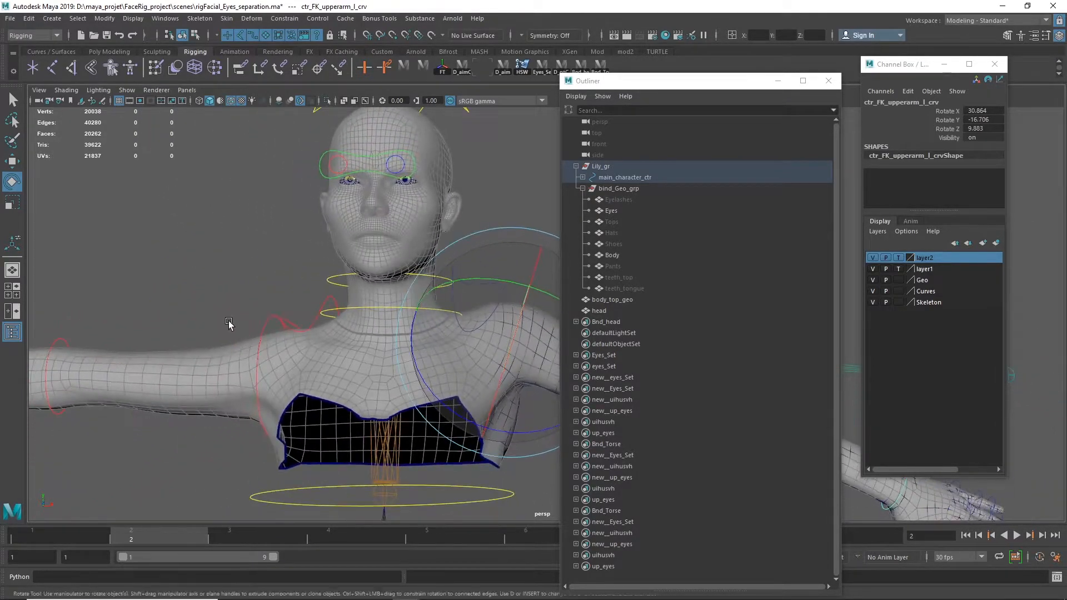
{"action": "middle_click_drag", "start_coordinate": [226, 326], "coordinate": [221, 135], "text": "alt"}
{"action": "left_click_drag", "start_coordinate": [497, 205], "coordinate": [473, 216]}
{"action": "middle_click_drag", "start_coordinate": [474, 216], "coordinate": [439, 309], "text": "alt"}
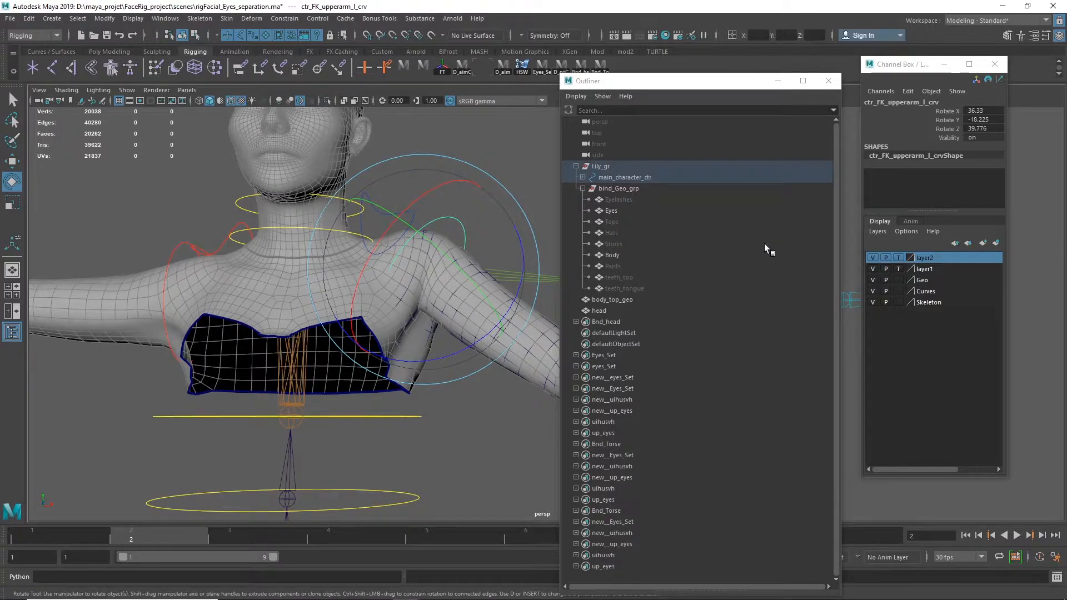
Step: Hide the Geo display layer, set layer2 and layer1 to reference display, and clear the selection
{"action": "left_click", "coordinate": [873, 280]}
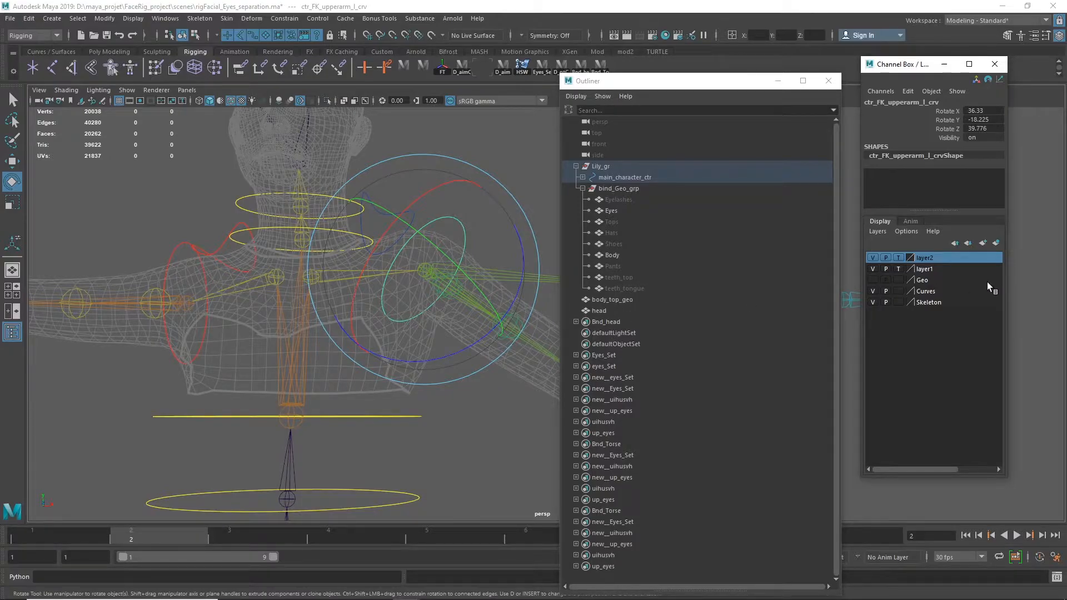
{"action": "left_click", "coordinate": [899, 258]}
{"action": "left_click", "coordinate": [899, 269]}
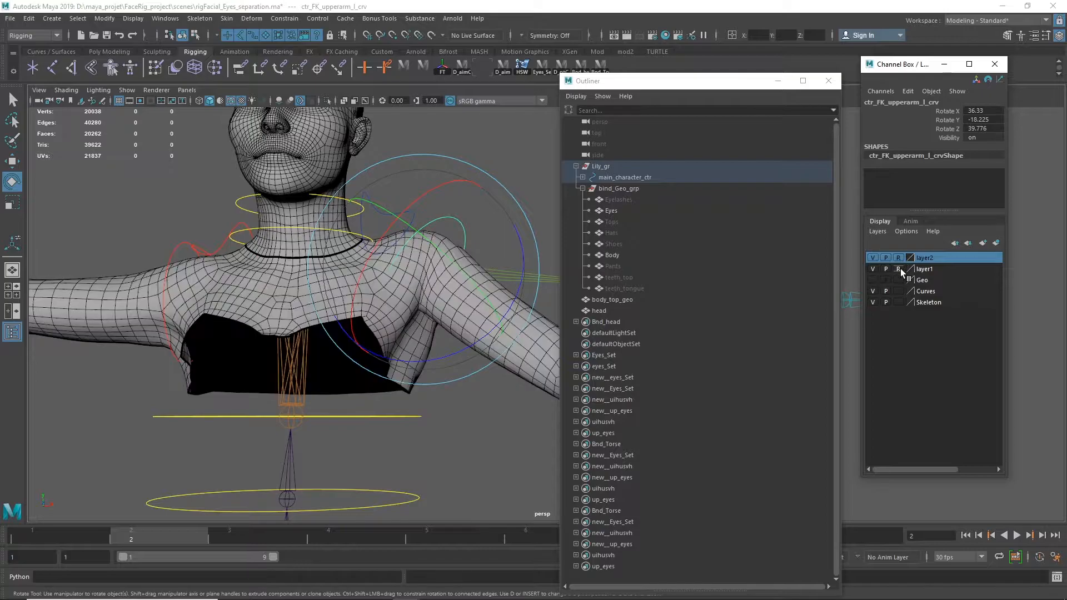
{"action": "left_click", "coordinate": [487, 155]}
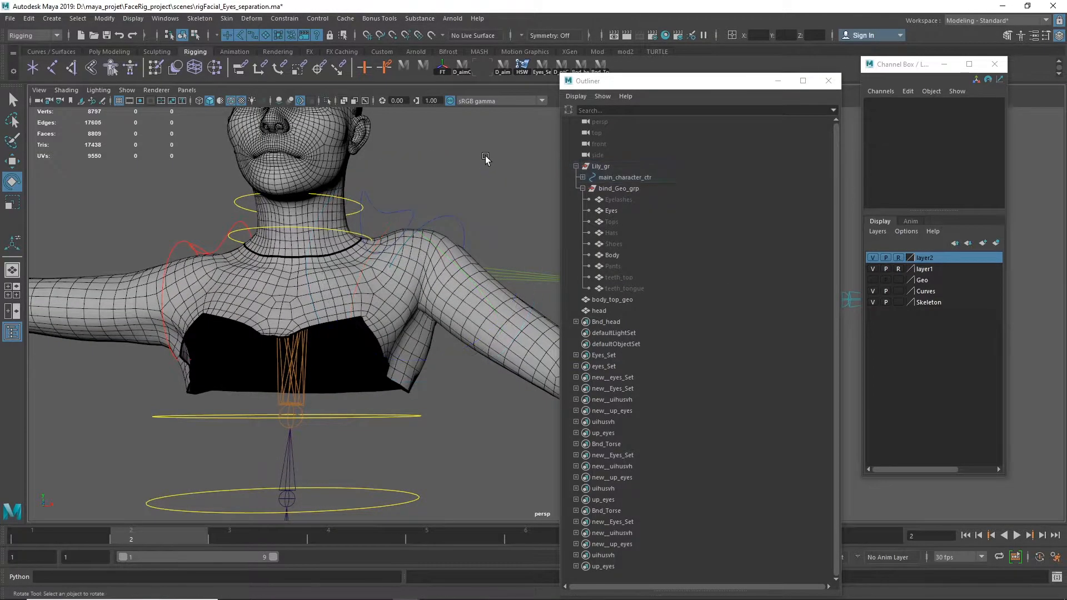
Step: Reset the X, Y and Z rotations of the left upper arm control ctr_FK_upperarm_l_crv to 0
{"action": "scroll", "coordinate": [489, 195], "scroll_direction": "up", "scroll_amount": 6}
{"action": "middle_click_drag", "start_coordinate": [226, 202], "coordinate": [382, 389], "text": "alt"}
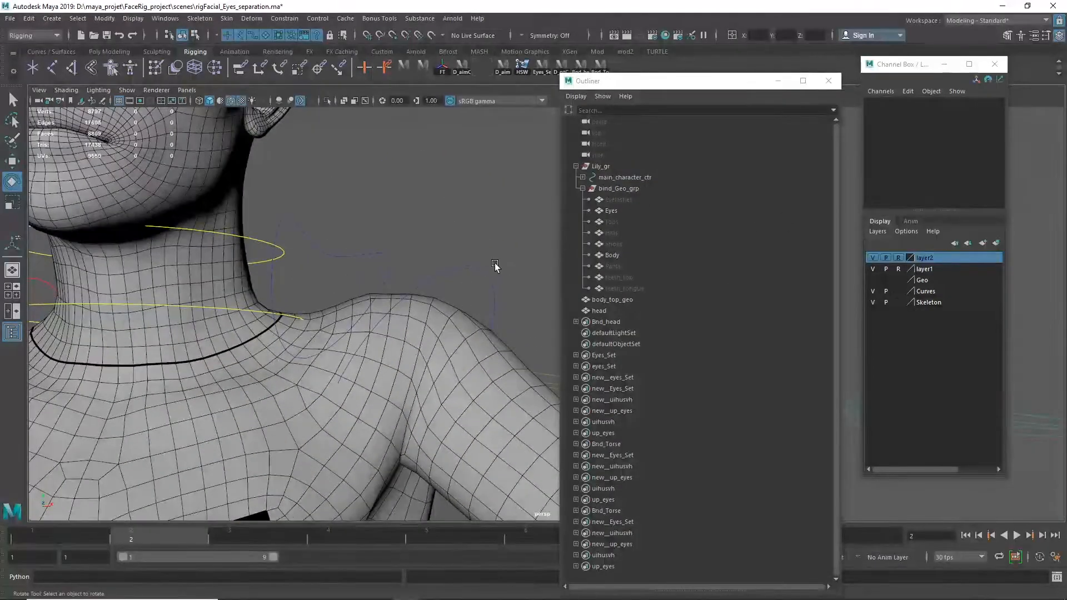
{"action": "left_click_drag", "start_coordinate": [500, 294], "coordinate": [501, 294]}
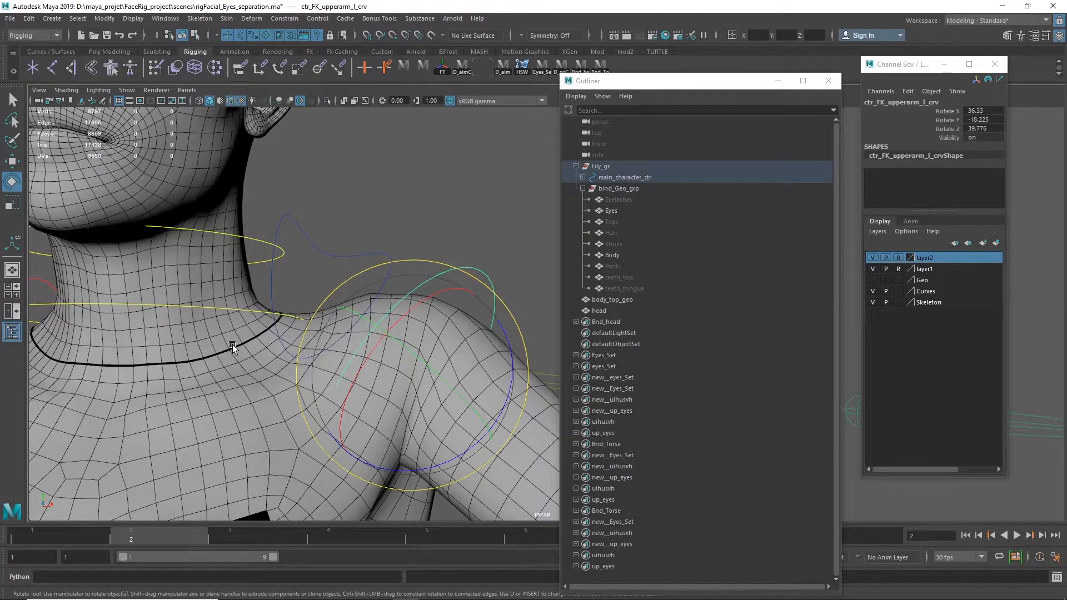
{"action": "left_click_drag", "start_coordinate": [981, 128], "coordinate": [959, 115]}
{"action": "type", "text": "0"}
{"action": "key", "text": "Return"}
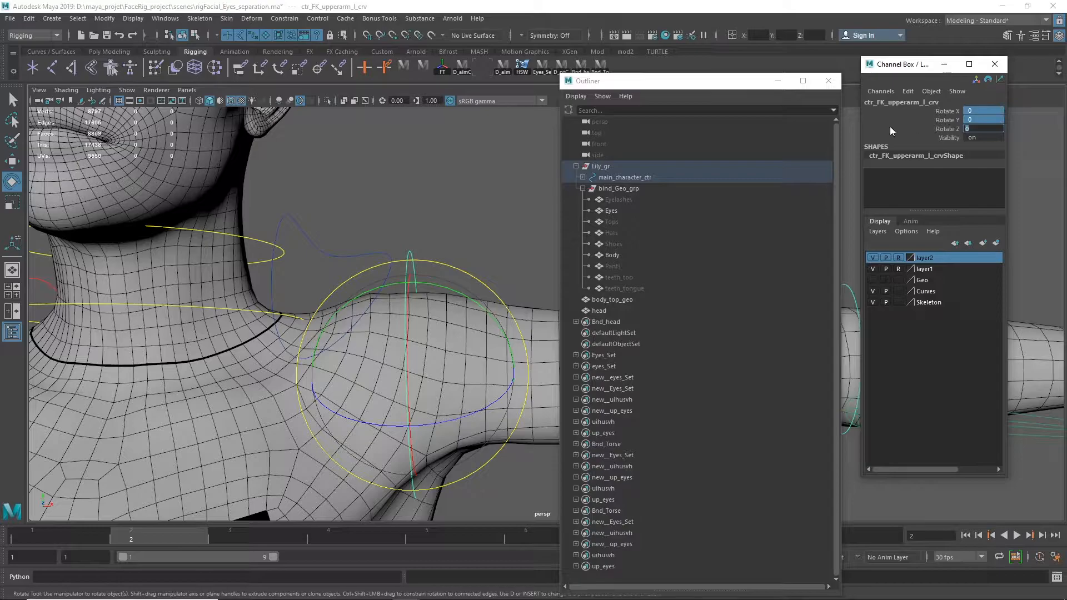
Step: Reset the X, Y and Z rotations of the left clavicle control ctr_clavicle_l_crv to 0
{"action": "left_click", "coordinate": [488, 192]}
{"action": "left_click", "coordinate": [254, 309]}
{"action": "left_click", "coordinate": [346, 260]}
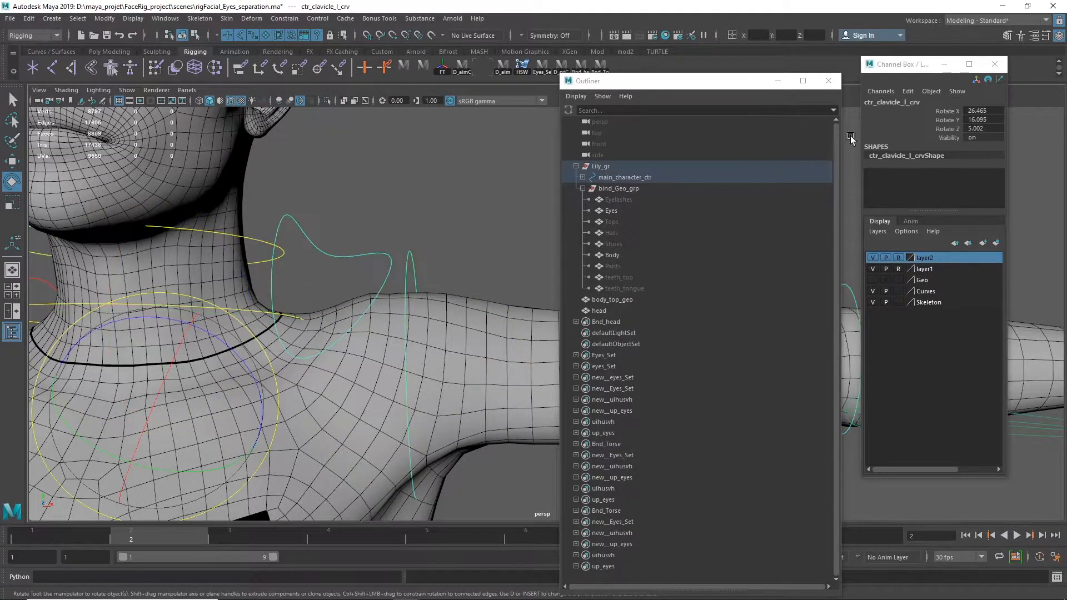
{"action": "left_click_drag", "start_coordinate": [987, 128], "coordinate": [918, 116]}
{"action": "type", "text": "0"}
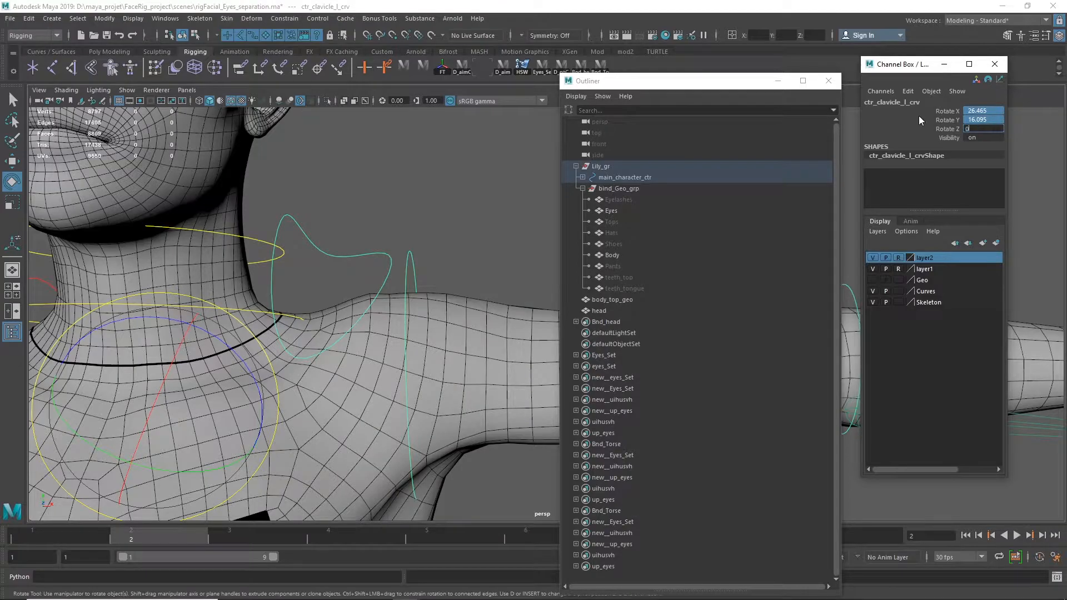
{"action": "key", "text": "Return"}
Step: Rotate the neck control ctr_neck_01_crv to about -74, -27 and 83 degrees to stress the neck seam, and deselect it
{"action": "left_click", "coordinate": [304, 312]}
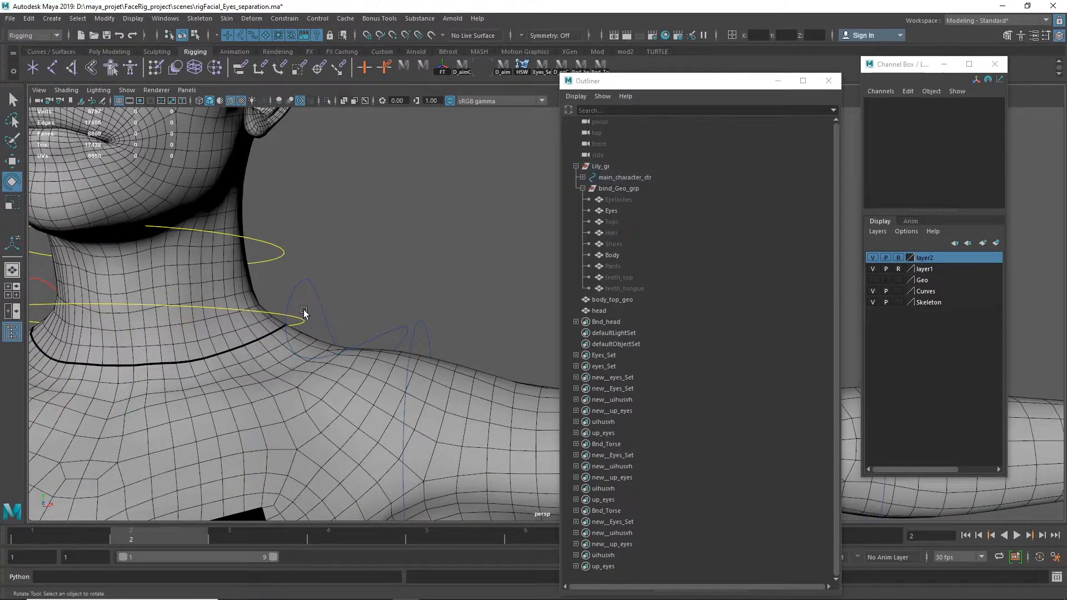
{"action": "left_click", "coordinate": [268, 312]}
{"action": "left_click_drag", "start_coordinate": [268, 315], "coordinate": [259, 368]}
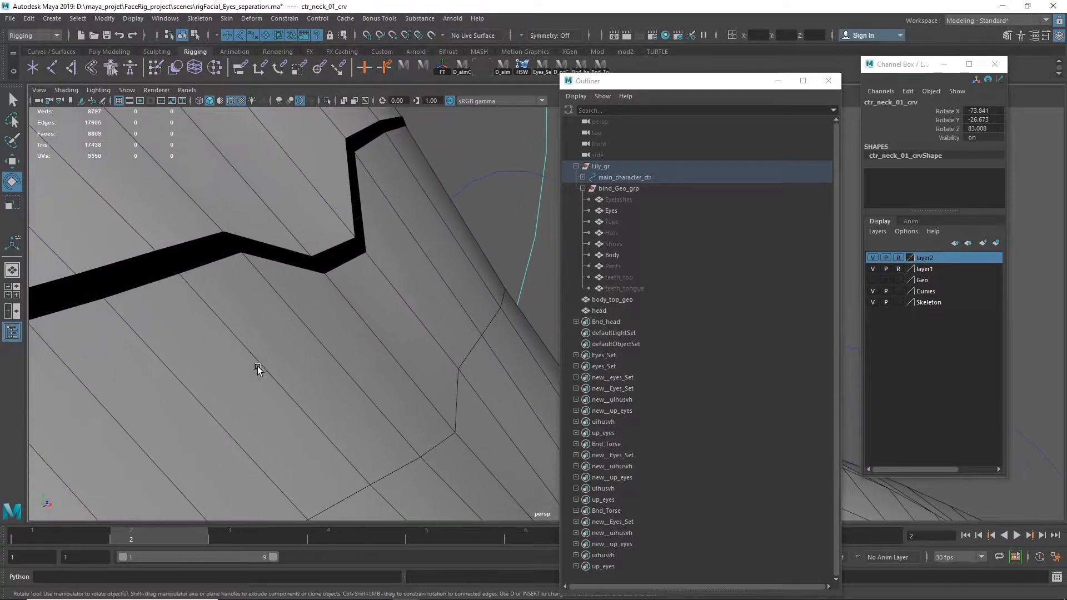
{"action": "left_click", "coordinate": [259, 368]}
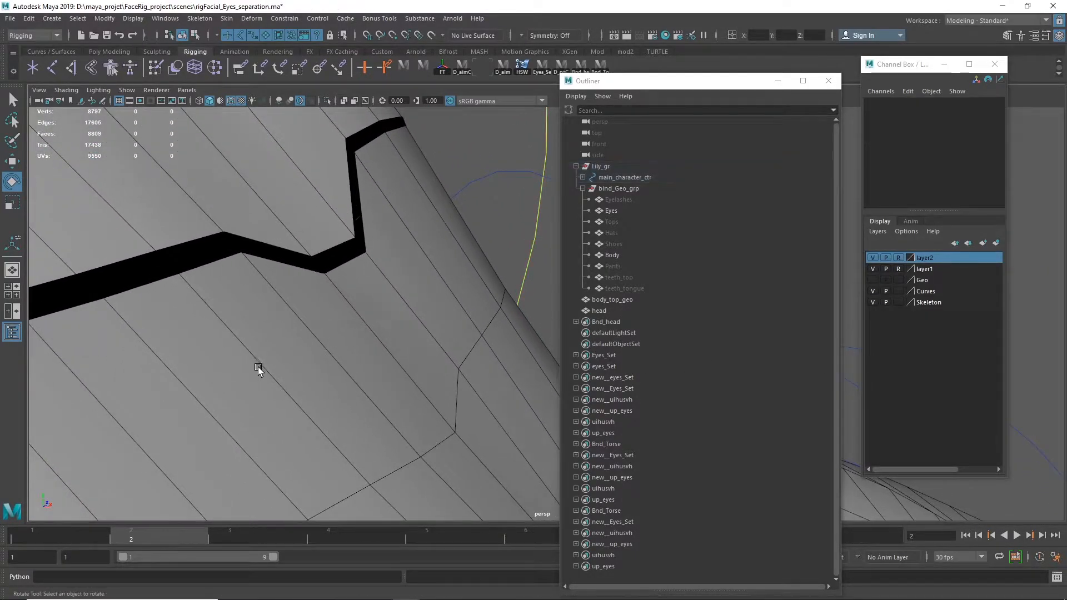
Step: Return layer2 and layer1 to normal display and turn on two-sided lighting in the viewport
{"action": "left_click", "coordinate": [899, 257]}
{"action": "right_click_drag", "start_coordinate": [358, 268], "coordinate": [3, 296], "text": "alt"}
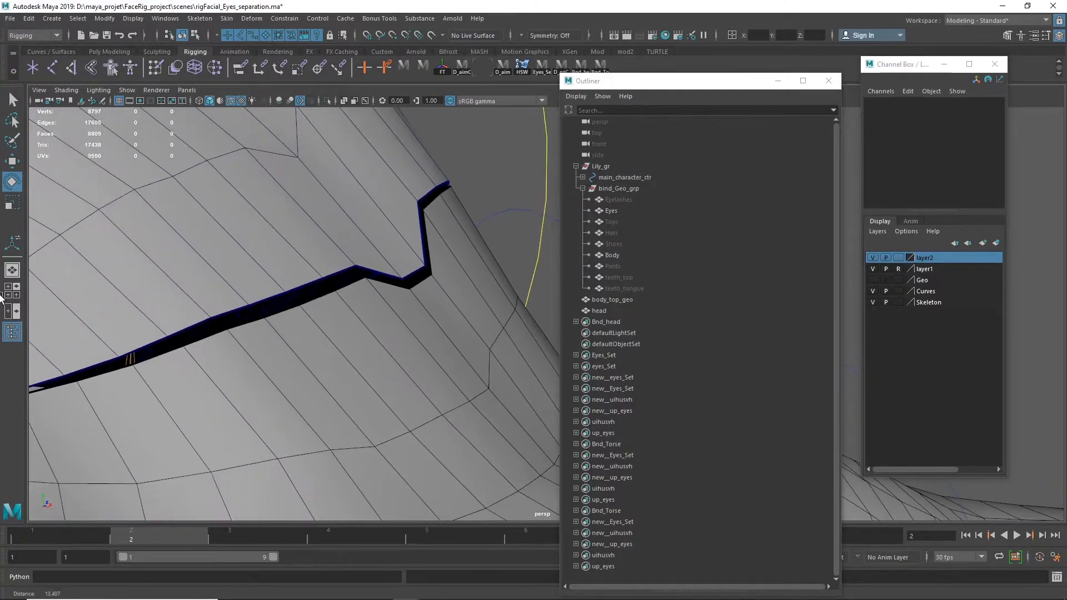
{"action": "left_click", "coordinate": [98, 90]}
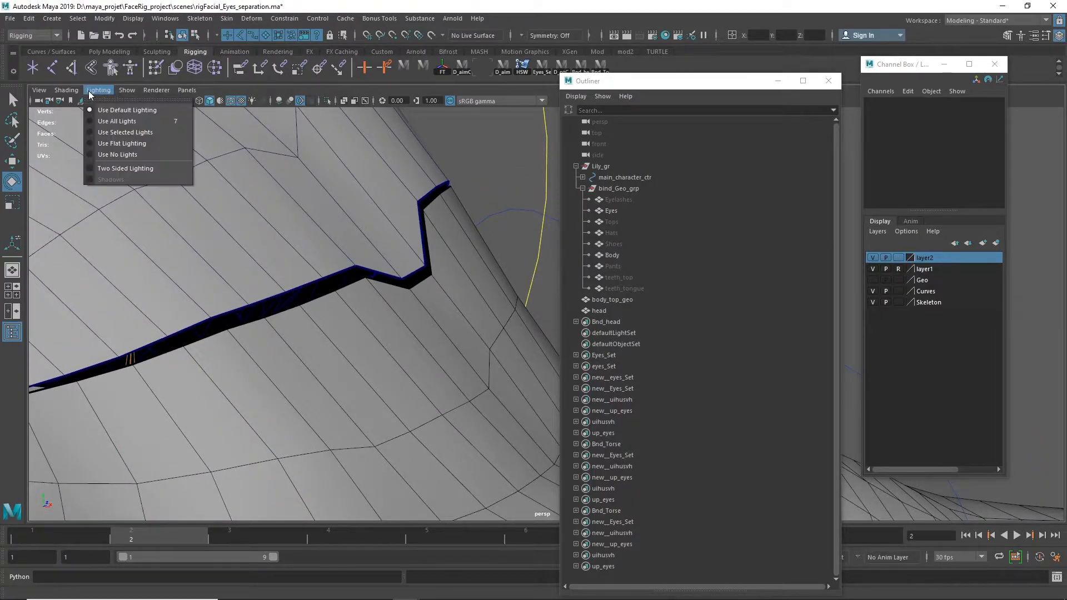
{"action": "left_click", "coordinate": [121, 168]}
{"action": "mouse_move", "coordinate": [341, 204]}
{"action": "left_mouse_down", "text": "alt"}
{"action": "mouse_move", "coordinate": [474, 255]}
{"action": "mouse_move", "coordinate": [404, 264]}
{"action": "left_mouse_up", "text": "alt"}
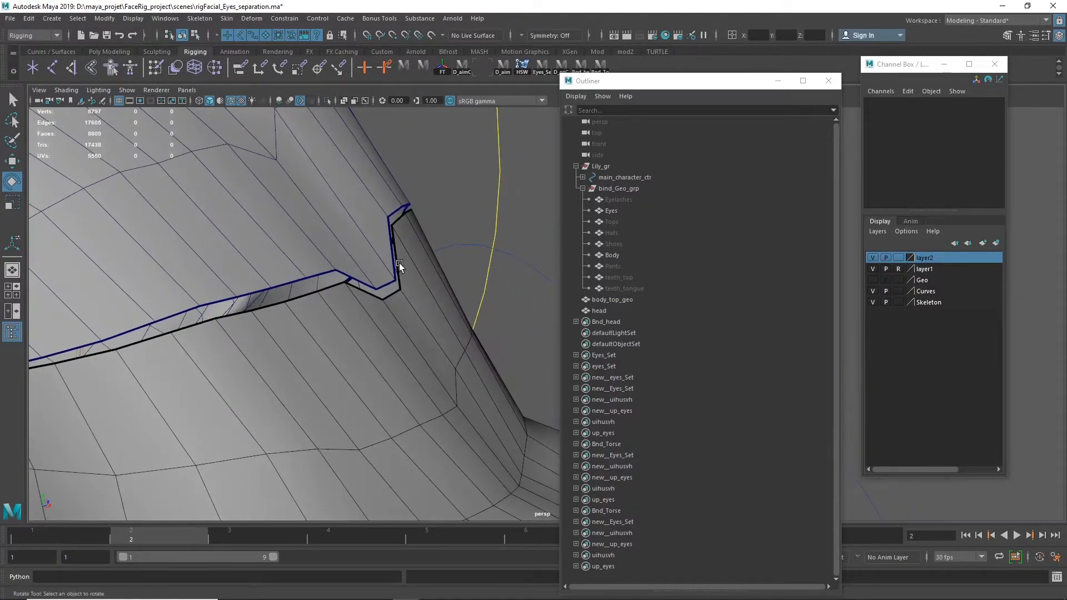
{"action": "left_click", "coordinate": [899, 270]}
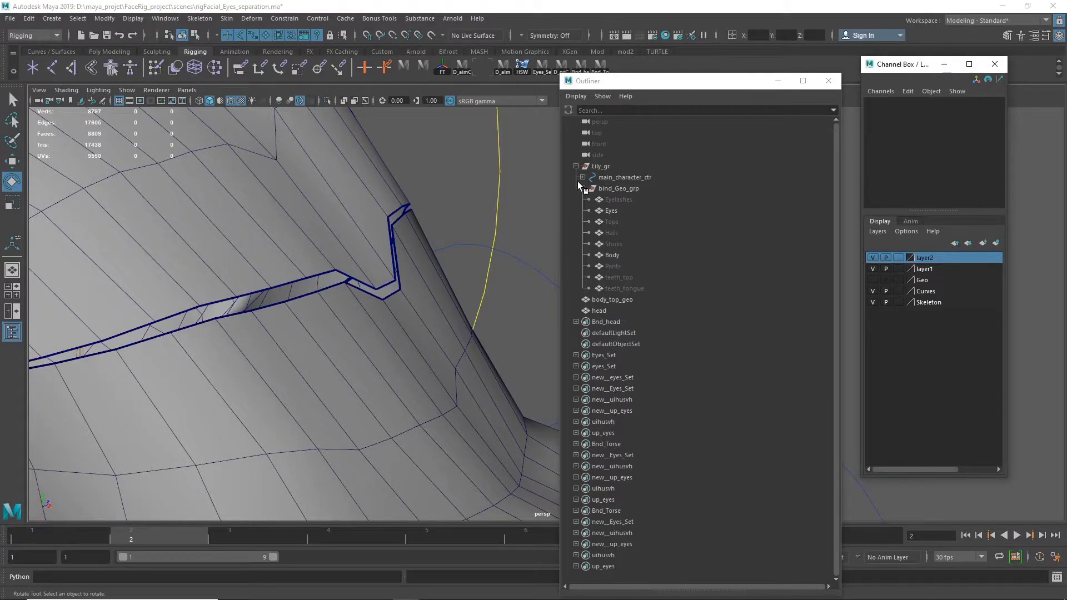
Step: Examine the gap along the neck seam between the head and body_top_geo meshes up close
{"action": "right_click_drag", "start_coordinate": [352, 308], "coordinate": [634, 238], "text": "alt"}
{"action": "middle_click_drag", "start_coordinate": [250, 289], "coordinate": [432, 322], "text": "alt"}
{"action": "right_click_drag", "start_coordinate": [431, 322], "coordinate": [784, 250], "text": "alt"}
{"action": "middle_click_drag", "start_coordinate": [489, 274], "coordinate": [306, 323], "text": "alt"}
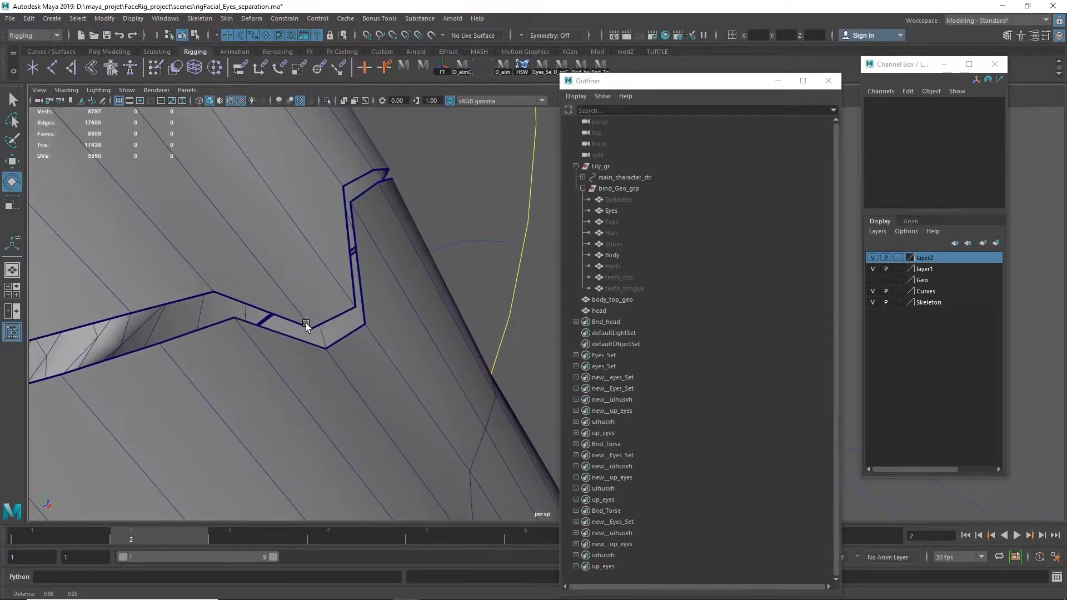
{"action": "right_click_drag", "start_coordinate": [284, 315], "coordinate": [645, 258], "text": "alt"}
{"action": "middle_click_drag", "start_coordinate": [301, 284], "coordinate": [495, 255], "text": "alt"}
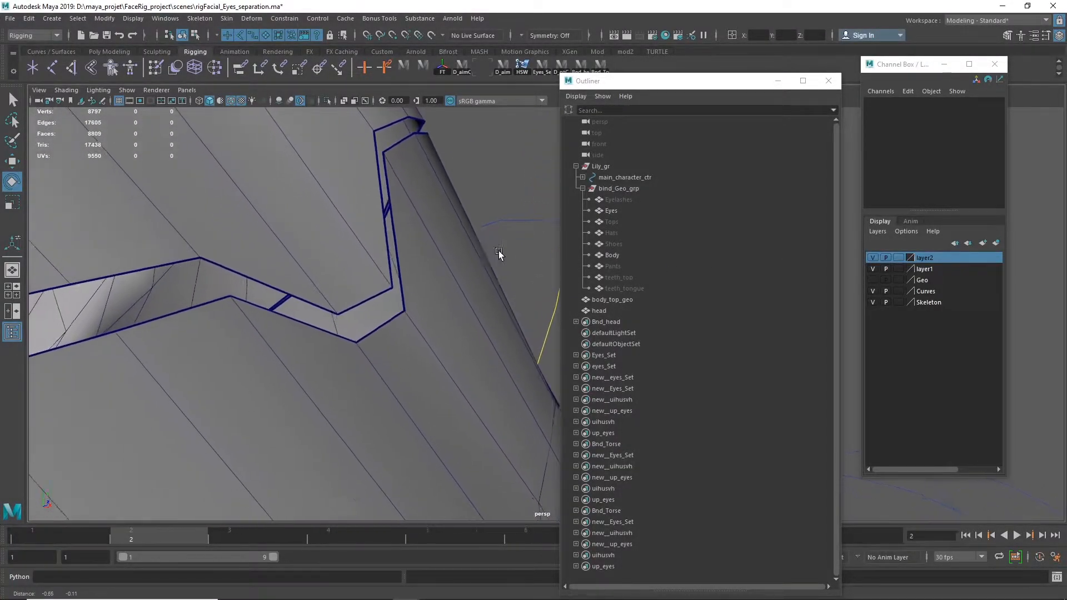
{"action": "left_click_drag", "start_coordinate": [495, 255], "coordinate": [398, 278], "text": "alt"}
Step: Select the body_top_geo vertex at the corner of the neck seam with the Move tool, followed by the head mesh for comparison
{"action": "left_click", "coordinate": [269, 315]}
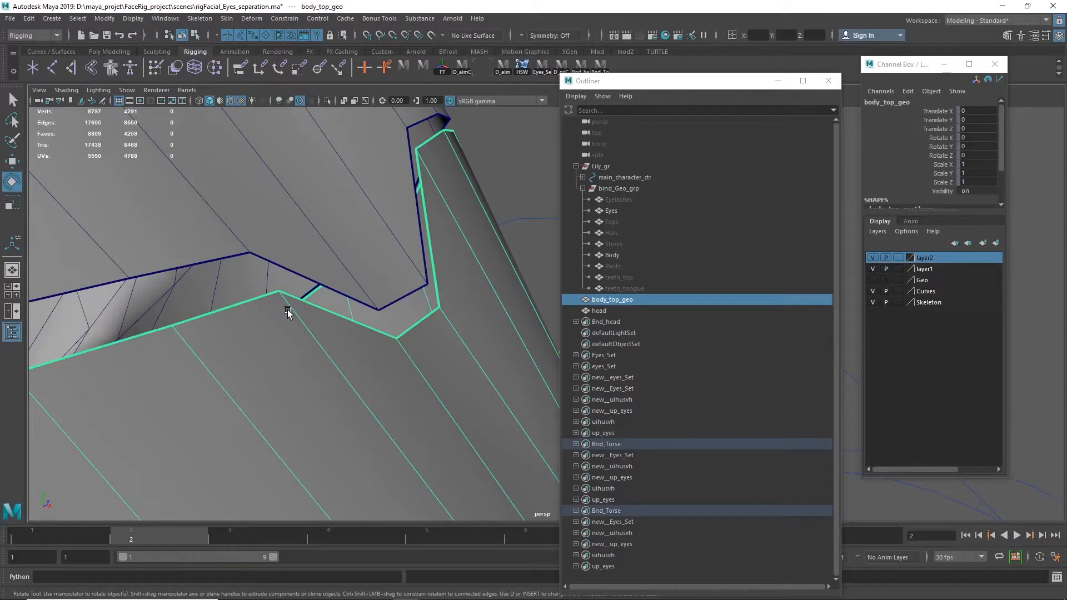
{"action": "right_click_drag", "start_coordinate": [279, 296], "coordinate": [277, 293]}
{"action": "left_click", "coordinate": [277, 292]}
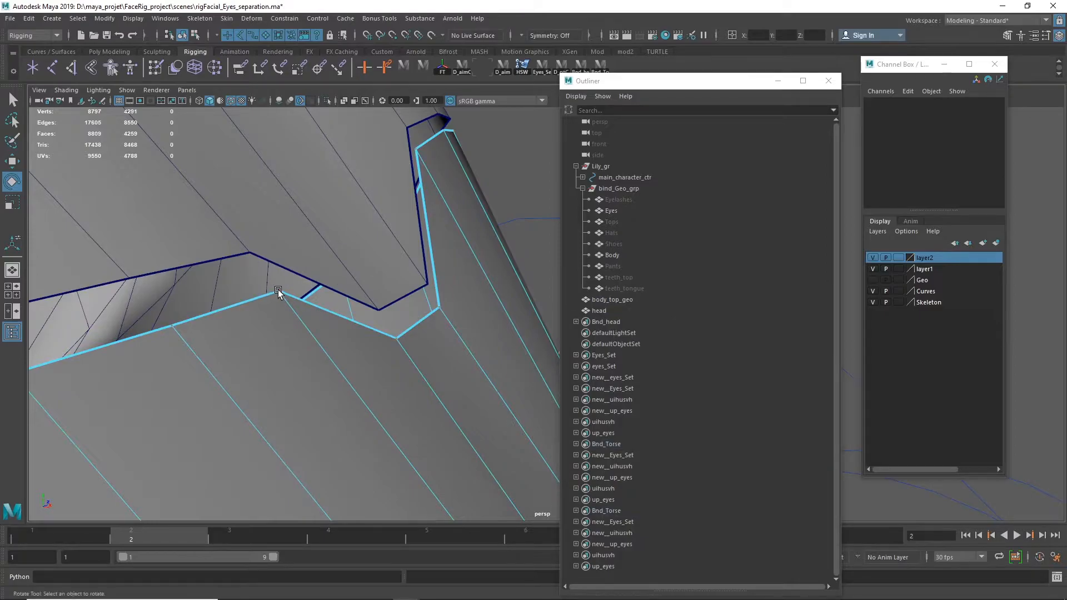
{"action": "key", "text": "w"}
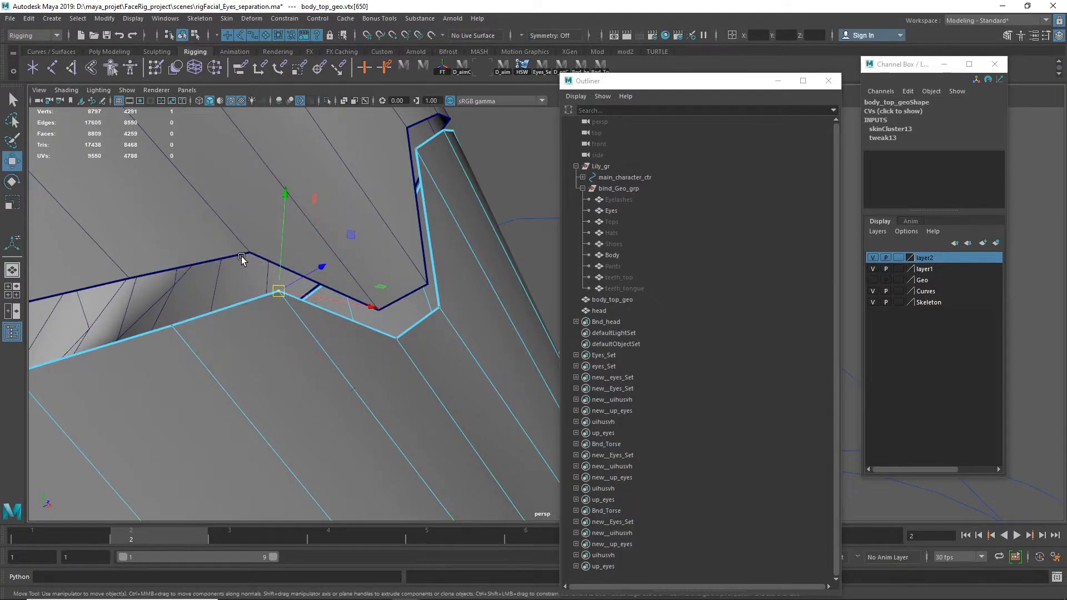
{"action": "left_click", "coordinate": [248, 258]}
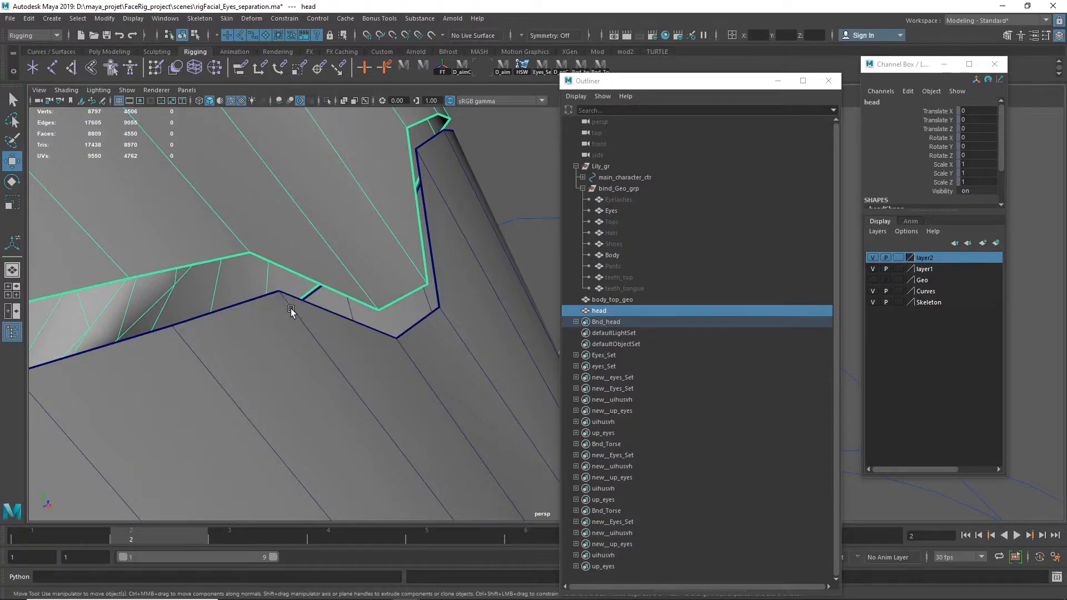
{"action": "left_click_drag", "start_coordinate": [338, 311], "coordinate": [212, 319], "text": "alt"}
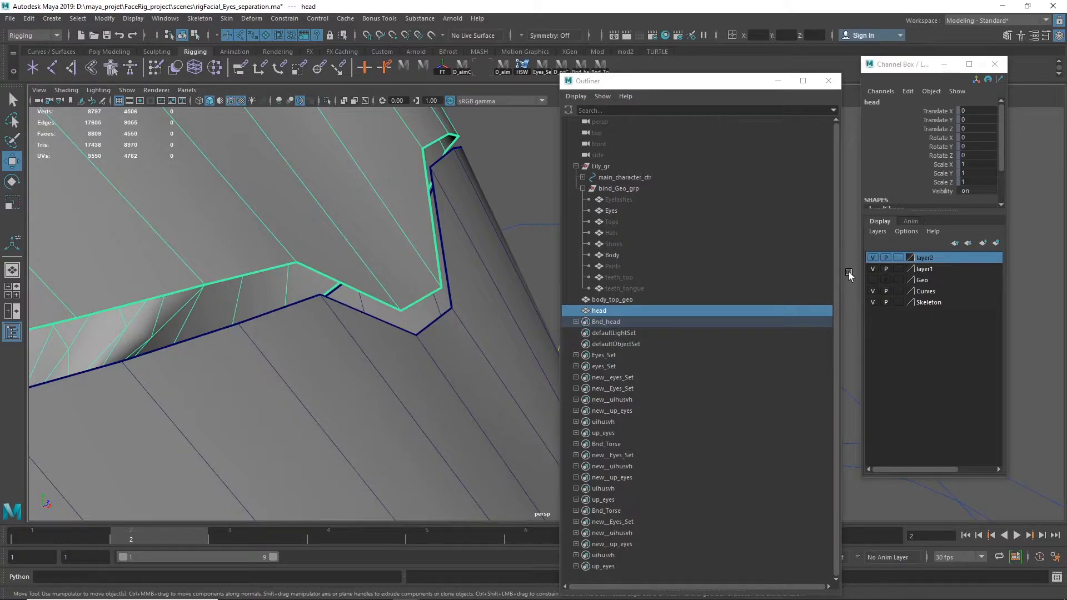
Step: Show the Geo layer, select the original Body mesh's vertex at the same seam corner, and set layer2 to reference display
{"action": "left_click", "coordinate": [873, 280]}
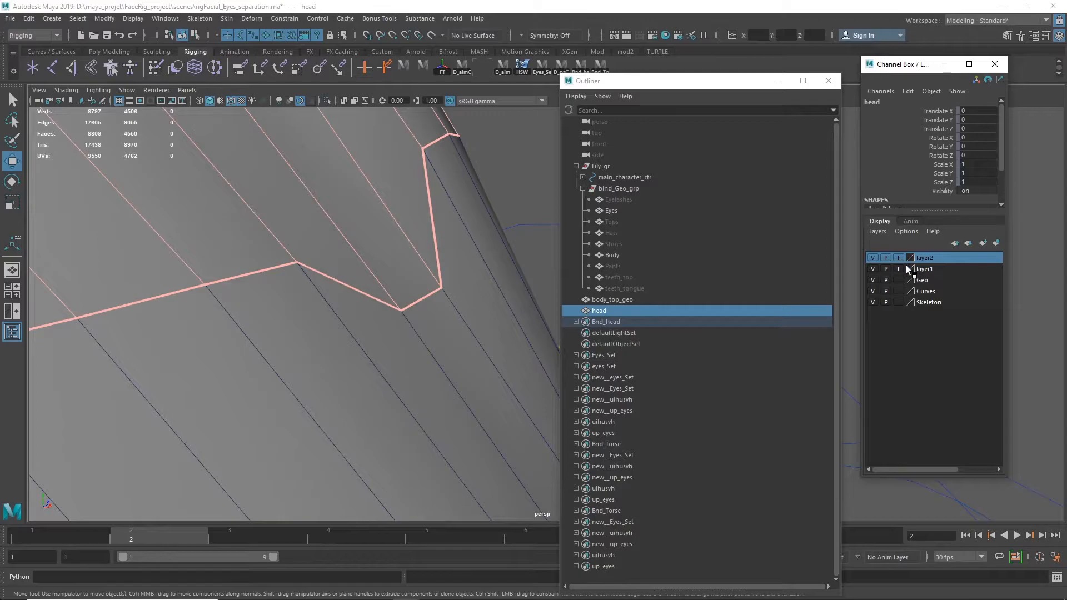
{"action": "left_click", "coordinate": [467, 245]}
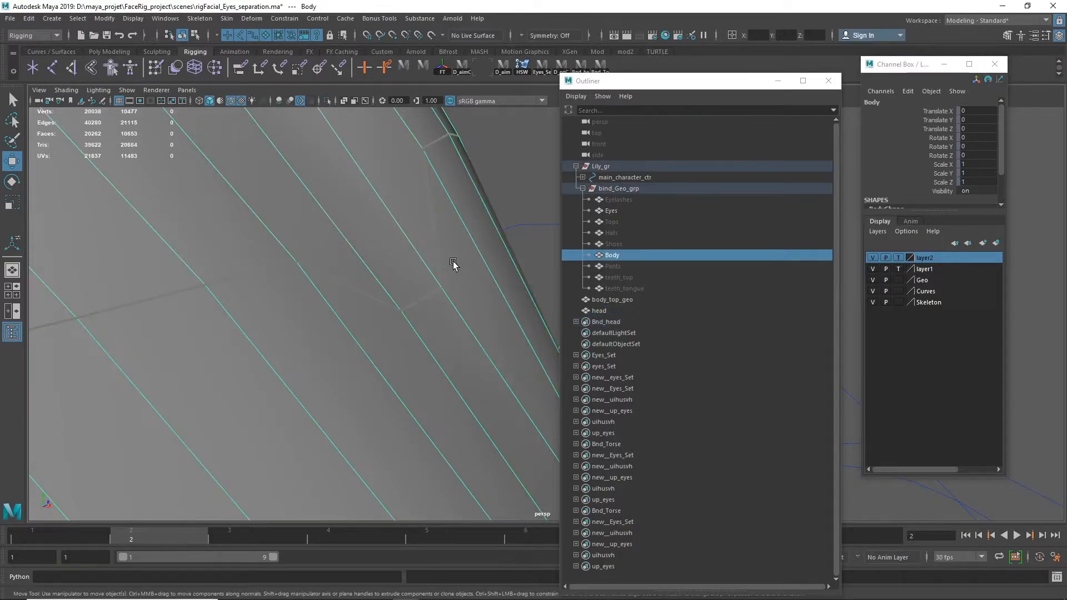
{"action": "mouse_move", "coordinate": [367, 316]}
{"action": "right_mouse_down"}
{"action": "mouse_move", "coordinate": [337, 305]}
{"action": "mouse_move", "coordinate": [368, 311]}
{"action": "mouse_move", "coordinate": [328, 288]}
{"action": "mouse_move", "coordinate": [327, 260]}
{"action": "mouse_move", "coordinate": [321, 284]}
{"action": "right_mouse_up"}
{"action": "left_click_drag", "start_coordinate": [281, 286], "coordinate": [317, 253]}
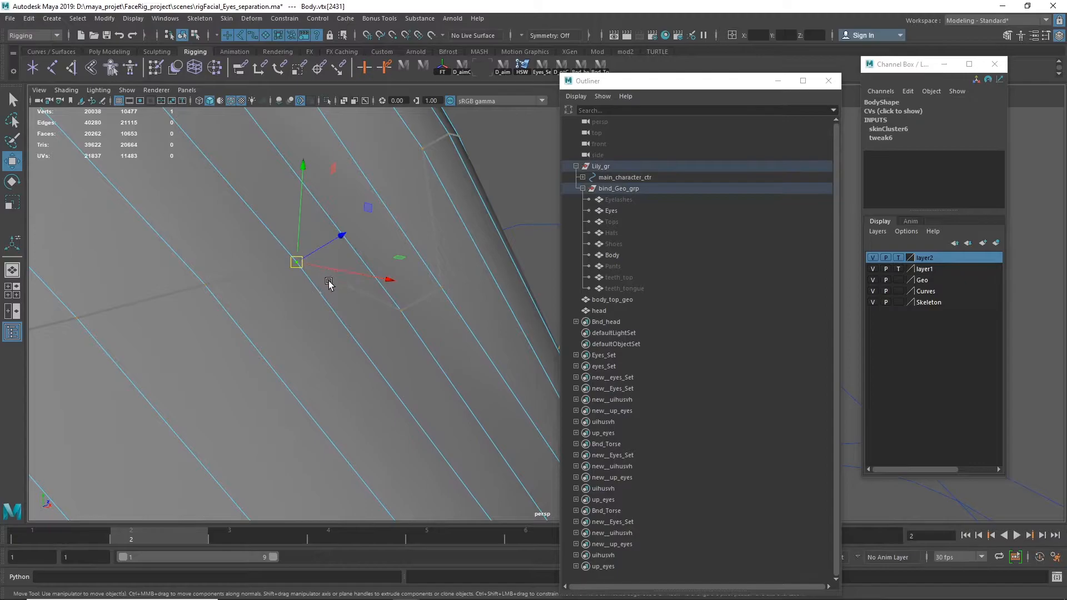
{"action": "left_click", "coordinate": [899, 258]}
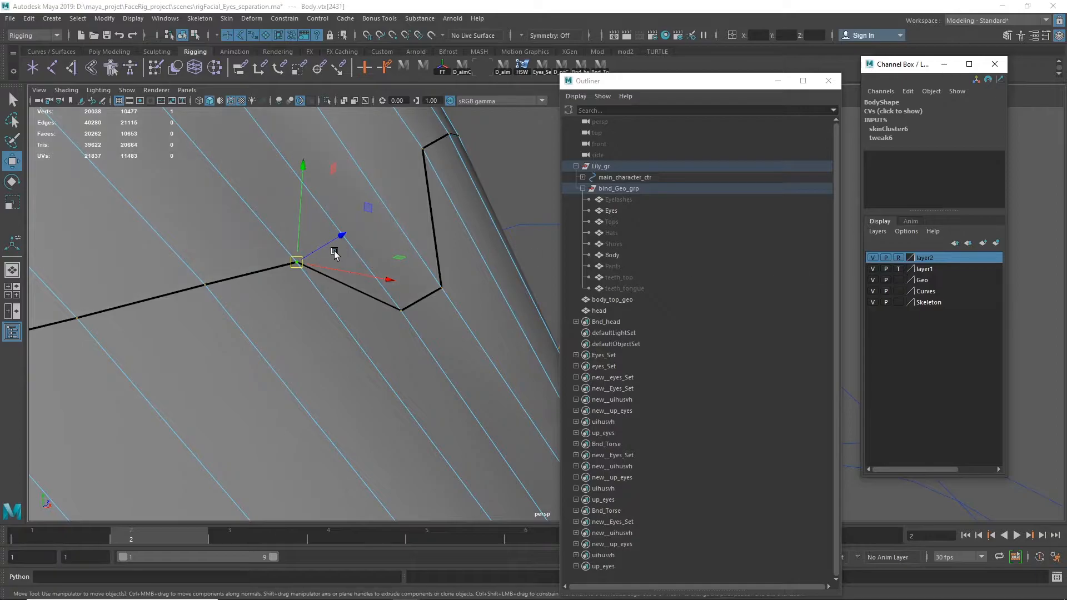
Step: Hide the Geo layer and return layer2 to normal display so the seam corner is exposed
{"action": "right_click_drag", "start_coordinate": [500, 232], "coordinate": [113, 281], "text": "alt"}
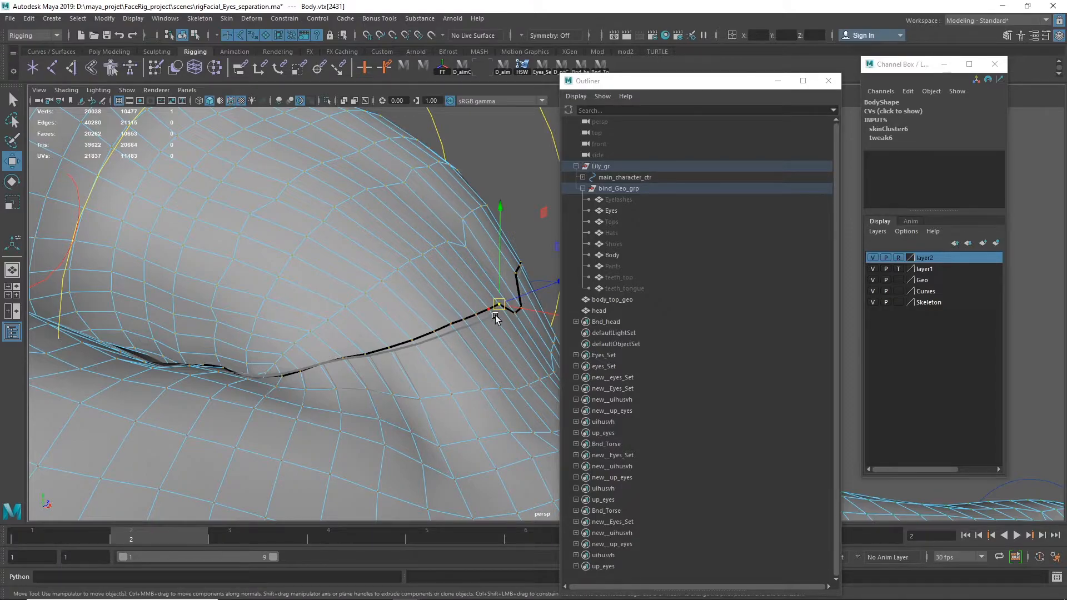
{"action": "scroll", "coordinate": [495, 322], "scroll_direction": "up", "scroll_amount": 6}
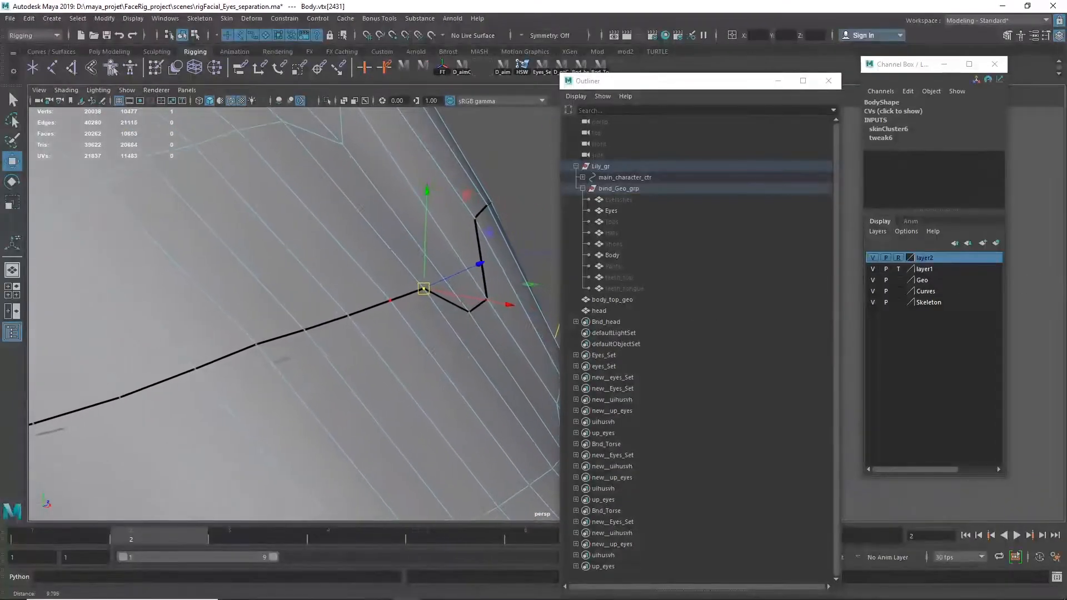
{"action": "left_click", "coordinate": [873, 280]}
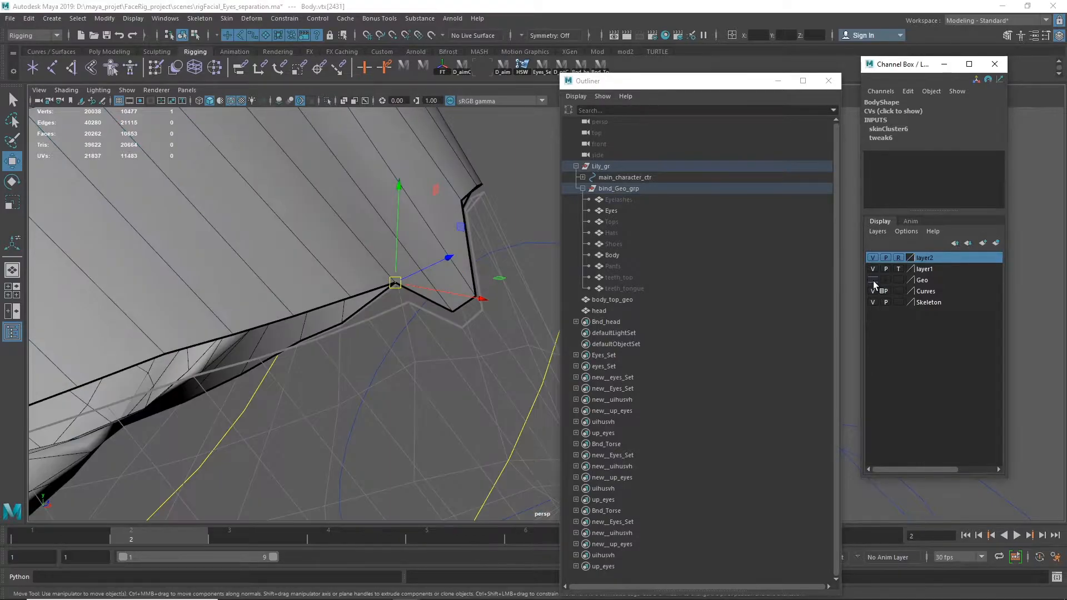
{"action": "scroll", "coordinate": [435, 332], "scroll_direction": "up", "scroll_amount": 3}
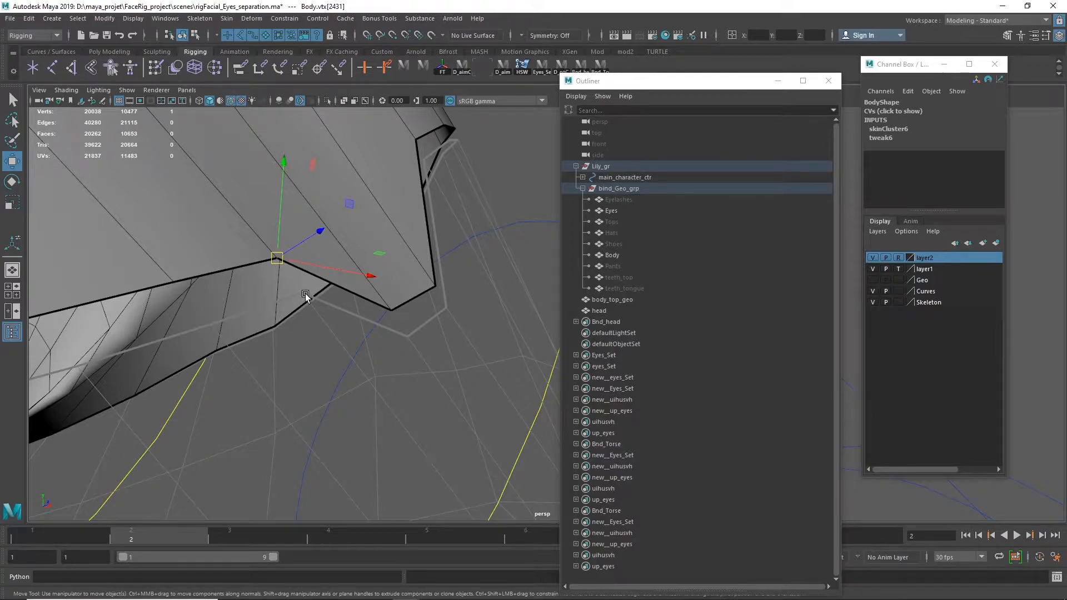
{"action": "left_click", "coordinate": [899, 257]}
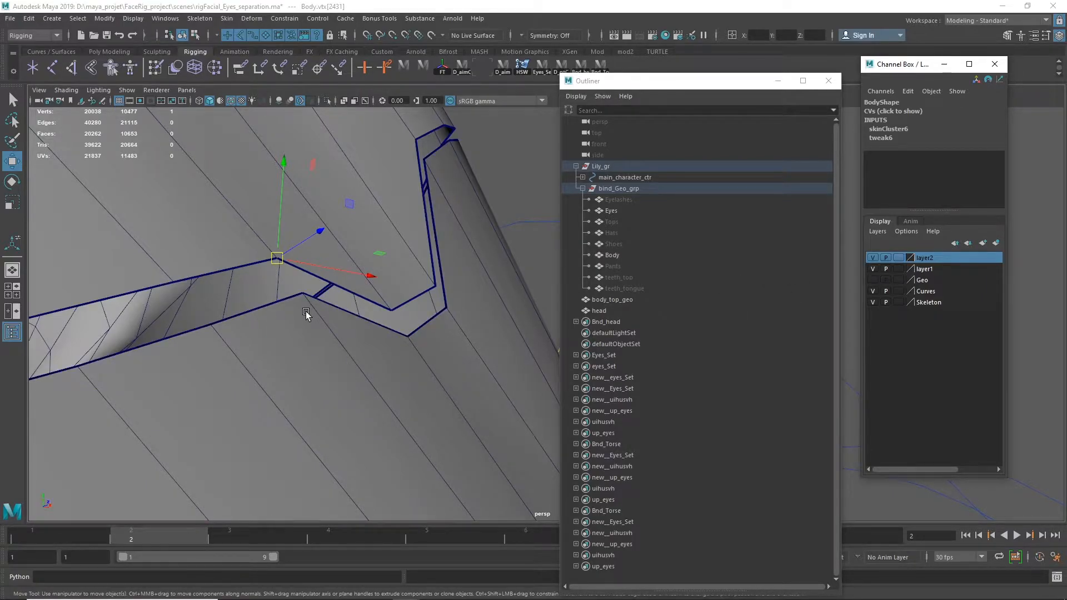
Step: Select the body_top_geo vertex at the neck seam corner and show its smooth skin weights in the Component Editor
{"action": "left_click_drag", "start_coordinate": [298, 312], "coordinate": [349, 302], "text": "alt"}
{"action": "mouse_move", "coordinate": [342, 295]}
{"action": "right_mouse_down"}
{"action": "mouse_move", "coordinate": [283, 297]}
{"action": "mouse_move", "coordinate": [338, 275]}
{"action": "mouse_move", "coordinate": [296, 285]}
{"action": "right_mouse_up"}
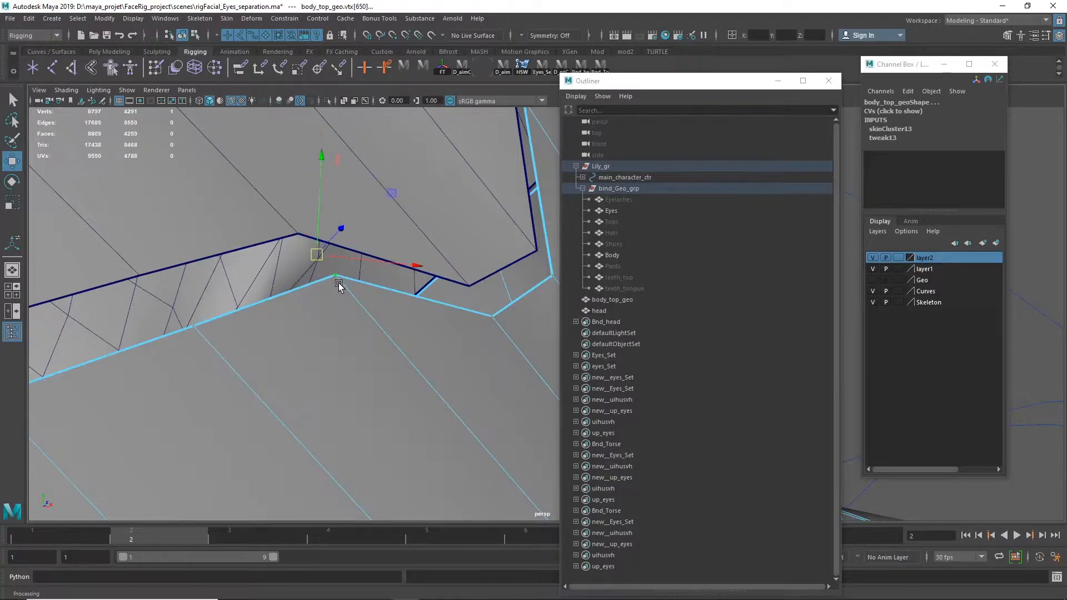
{"action": "left_click", "coordinate": [334, 275]}
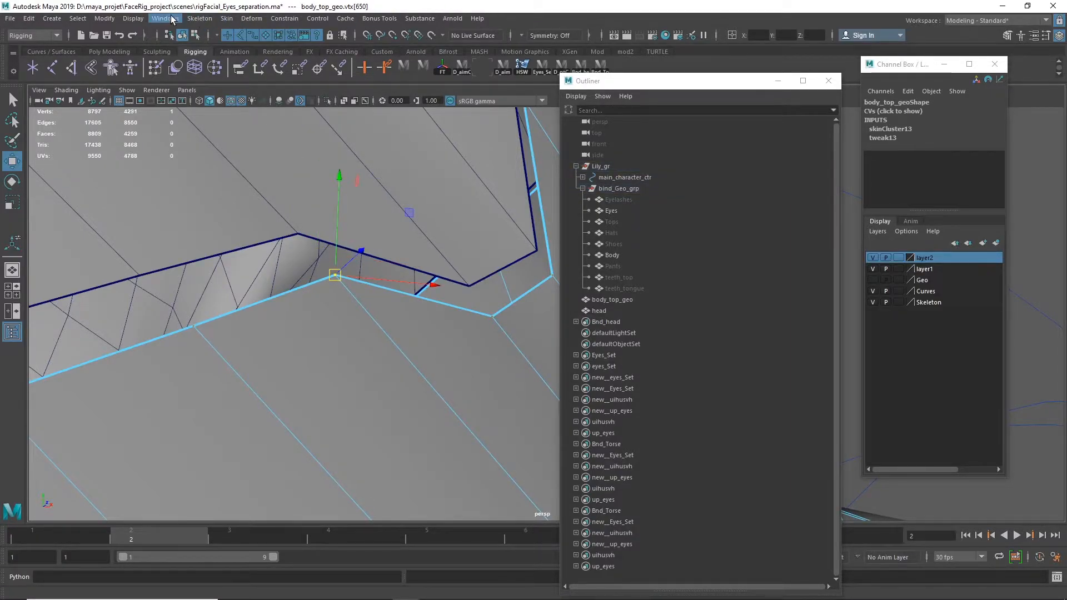
{"action": "key", "text": "g"}
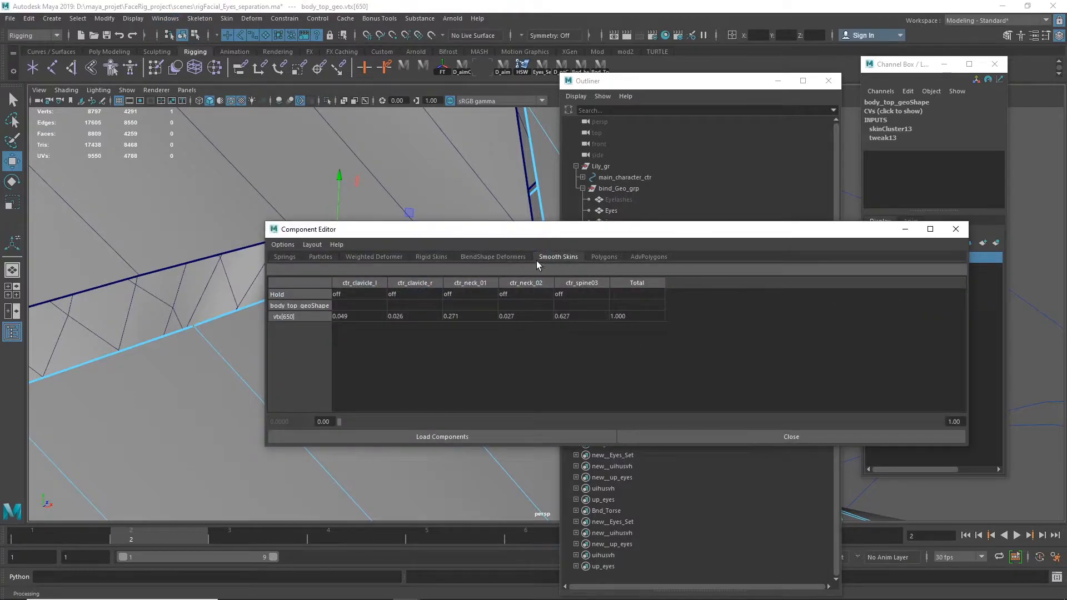
{"action": "left_click_drag", "start_coordinate": [549, 227], "coordinate": [656, 160]}
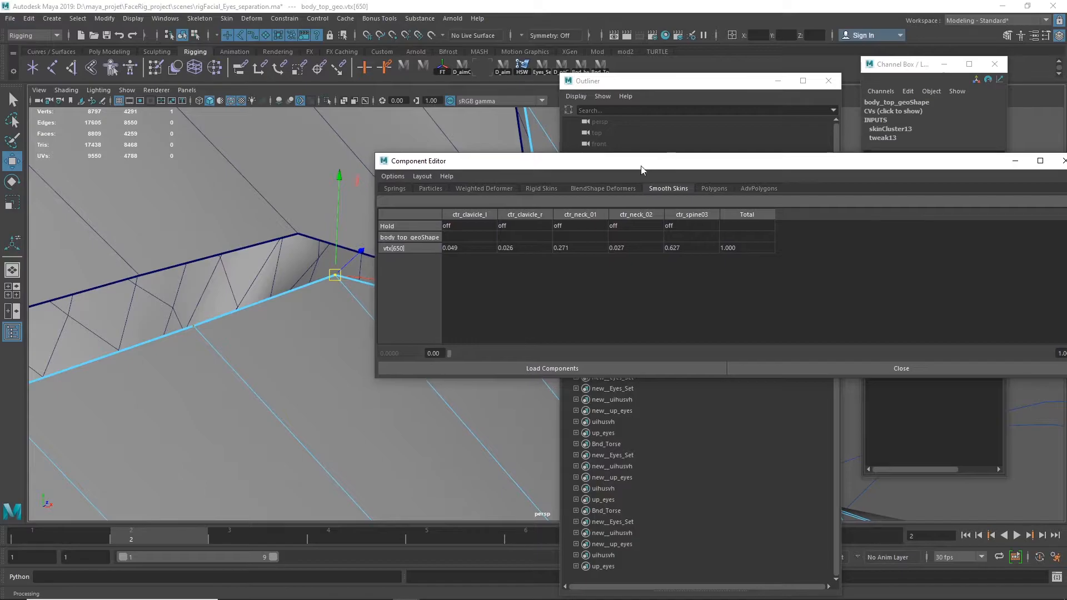
Step: Select the head mesh's vertex at the same seam corner to read its smooth skin weights
{"action": "left_click", "coordinate": [283, 222]}
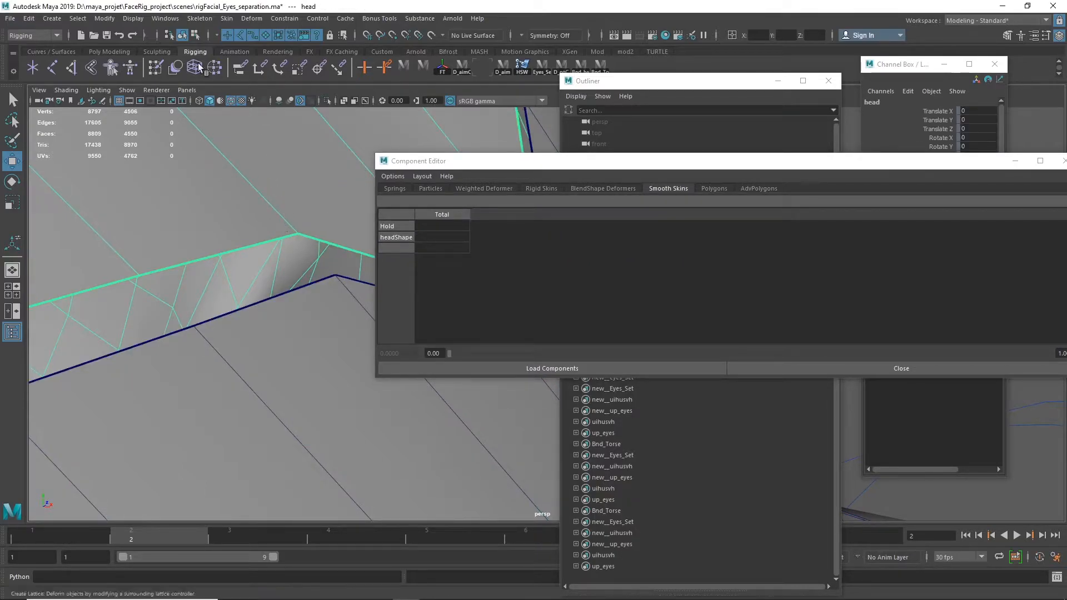
{"action": "left_click", "coordinate": [196, 35]}
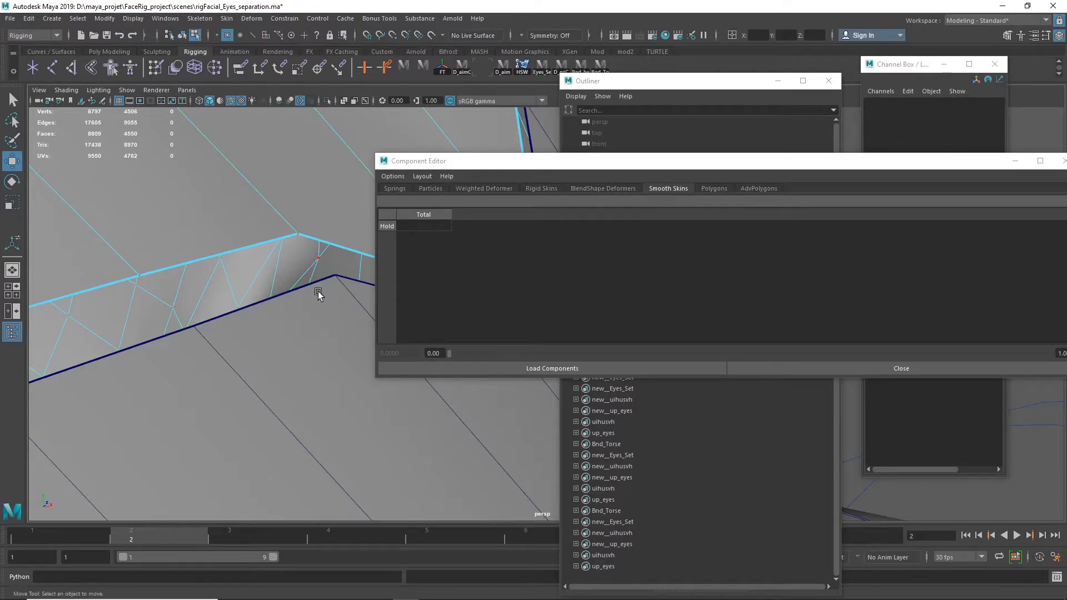
{"action": "left_click", "coordinate": [299, 233]}
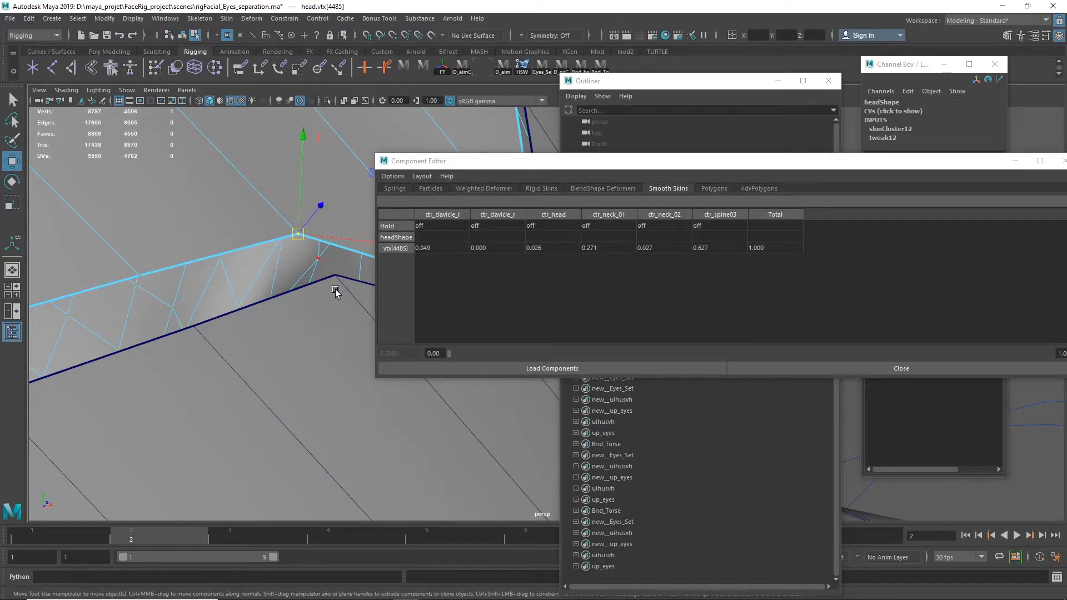
{"action": "left_click", "coordinate": [318, 258]}
Step: Select the matching seam-corner vertices of body_top_geo and head together to compare their weights side by side
{"action": "left_click", "coordinate": [331, 300]}
{"action": "left_click_drag", "start_coordinate": [837, 165], "coordinate": [984, 121]}
{"action": "left_click", "coordinate": [336, 369]}
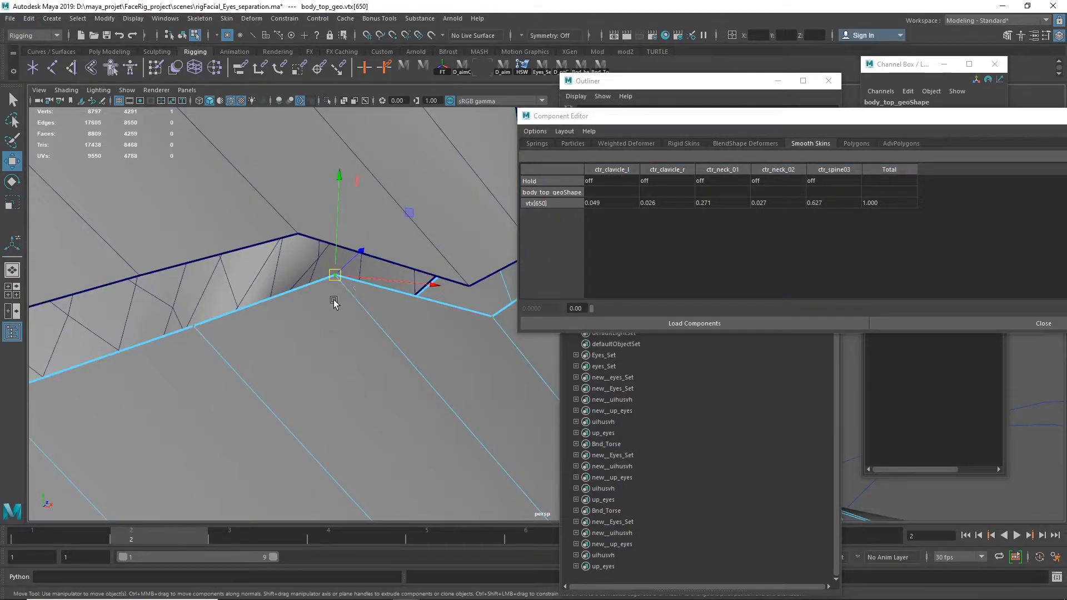
{"action": "left_click_drag", "start_coordinate": [408, 313], "coordinate": [399, 365], "text": "alt"}
{"action": "left_click", "coordinate": [301, 254], "text": "shift"}
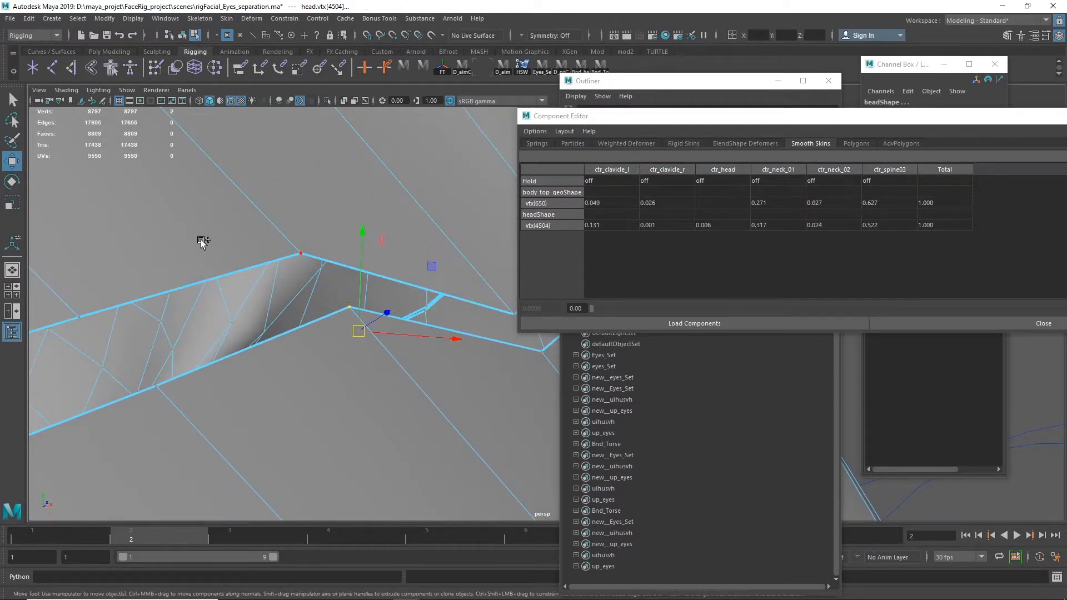
{"action": "left_click", "coordinate": [304, 256], "text": "shift"}
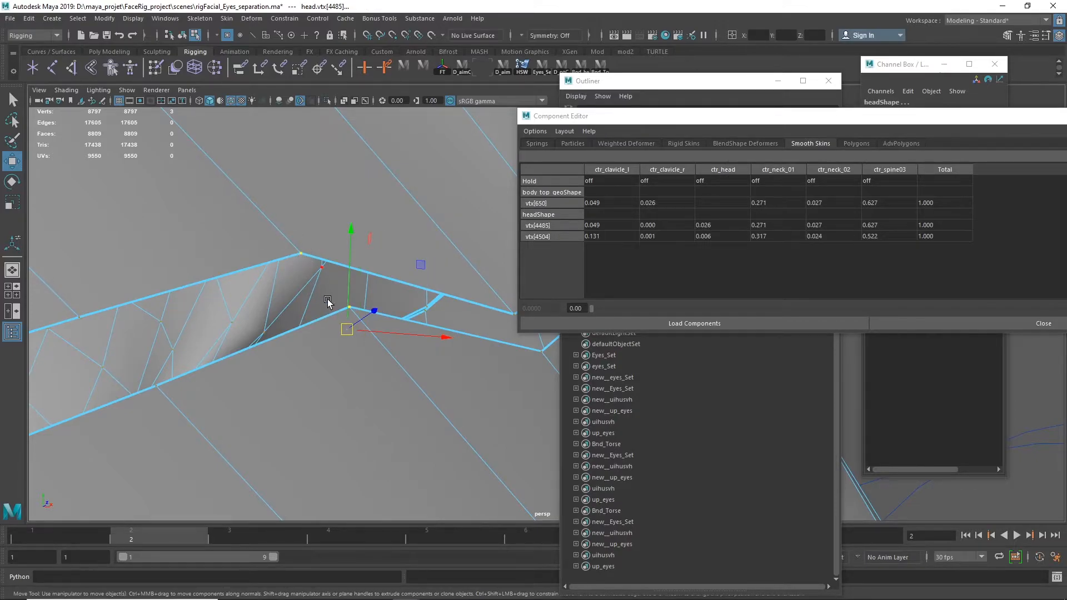
Step: Remove the stray inner head vertex from the selection in wireframe display, and return the viewport to shaded display
{"action": "key", "text": "4"}
{"action": "left_click_drag", "start_coordinate": [328, 301], "coordinate": [388, 412], "text": "alt"}
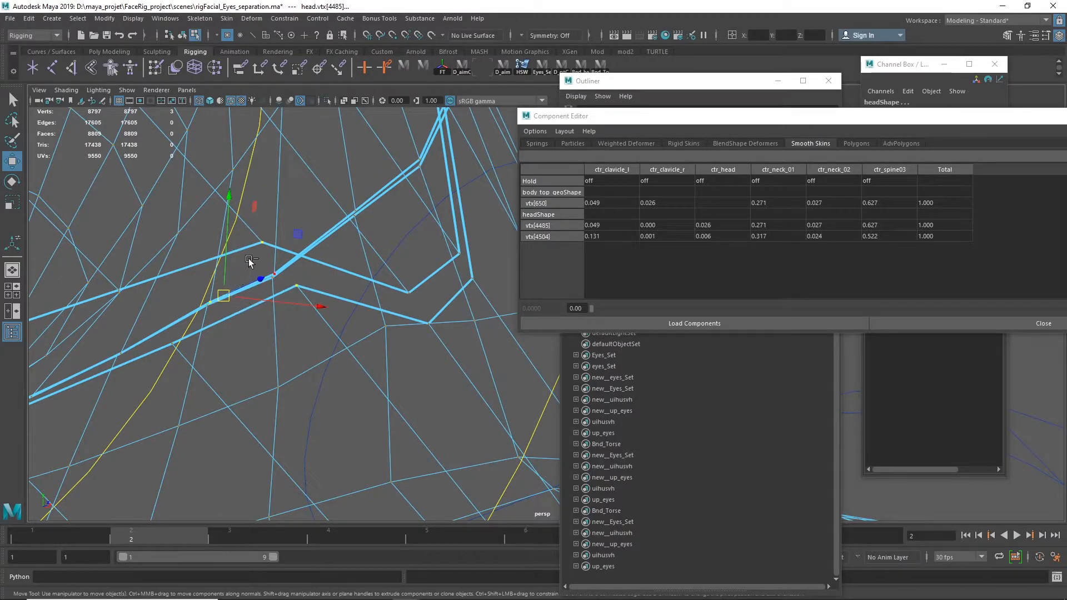
{"action": "left_click_drag", "start_coordinate": [144, 256], "coordinate": [227, 346], "text": "ctrl"}
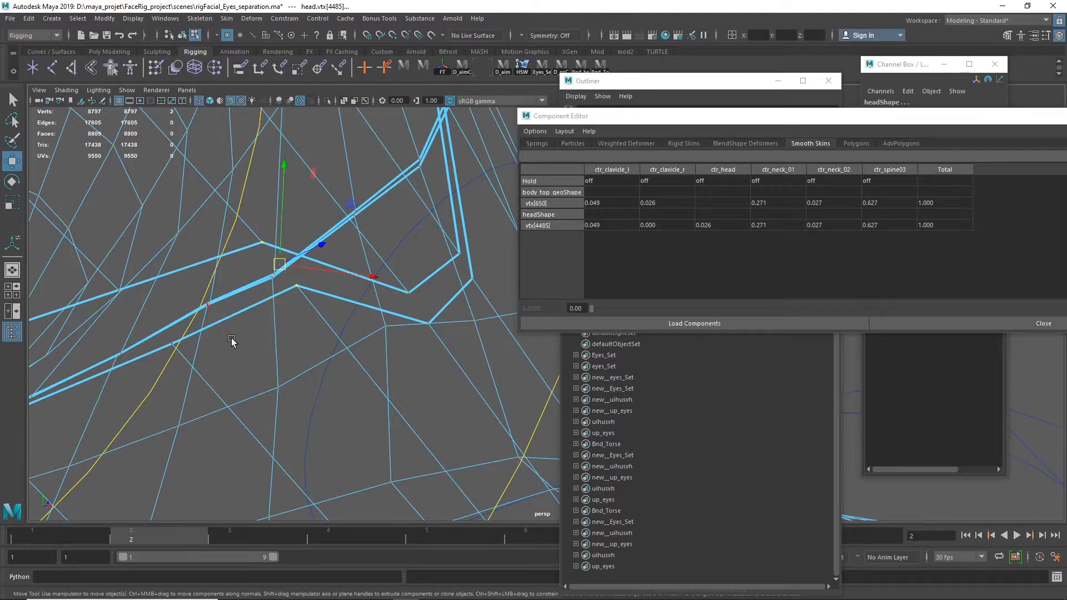
{"action": "key", "text": "4"}
{"action": "key", "text": "5"}
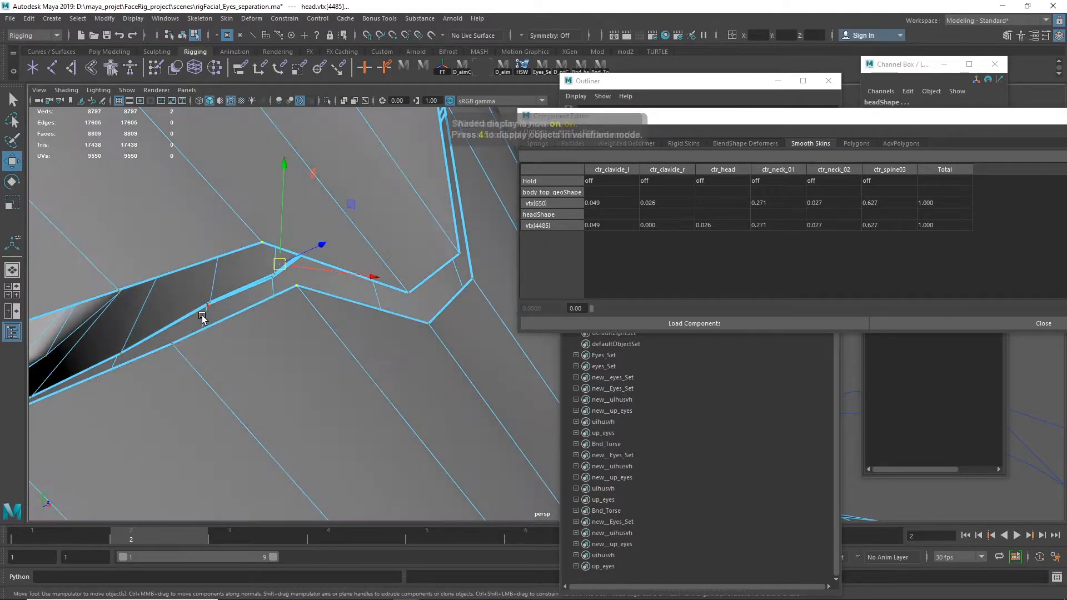
{"action": "scroll", "coordinate": [341, 244], "scroll_direction": "up", "scroll_amount": 1}
{"action": "scroll", "coordinate": [341, 244], "scroll_direction": "up", "scroll_amount": 2}
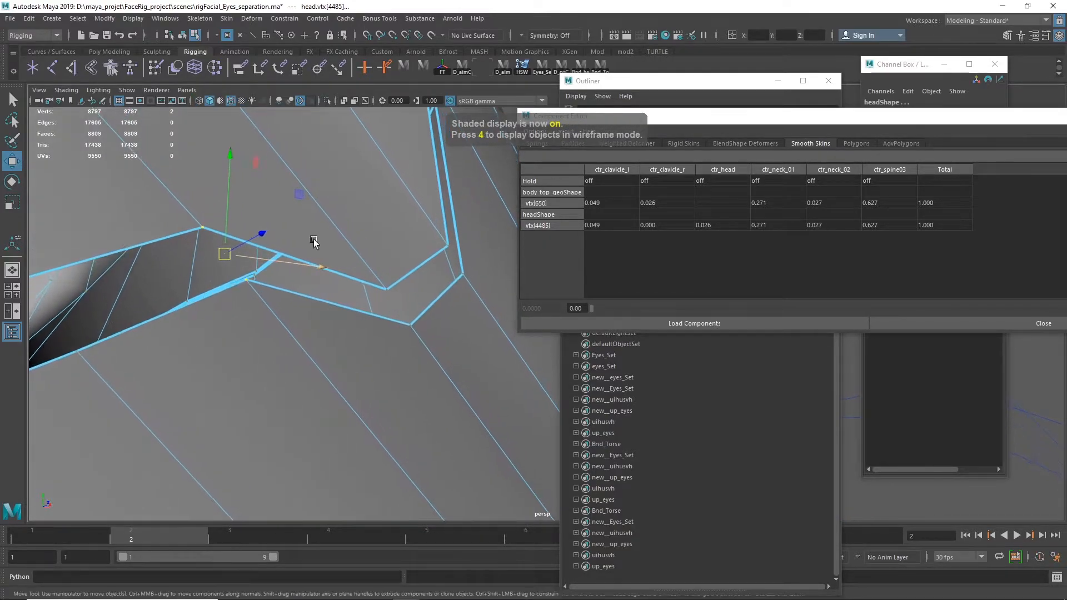
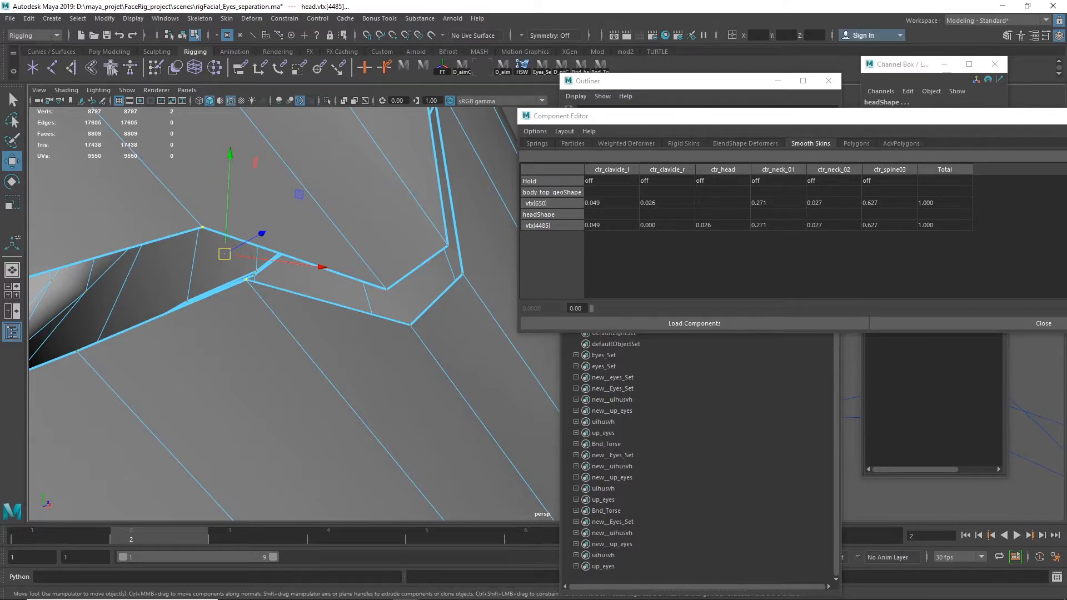
Step: Review body_top_geo's influence list in the Paint Skin Weights tool settings, then return to the Select tool
{"action": "key", "text": "F8"}
{"action": "key", "text": "q"}
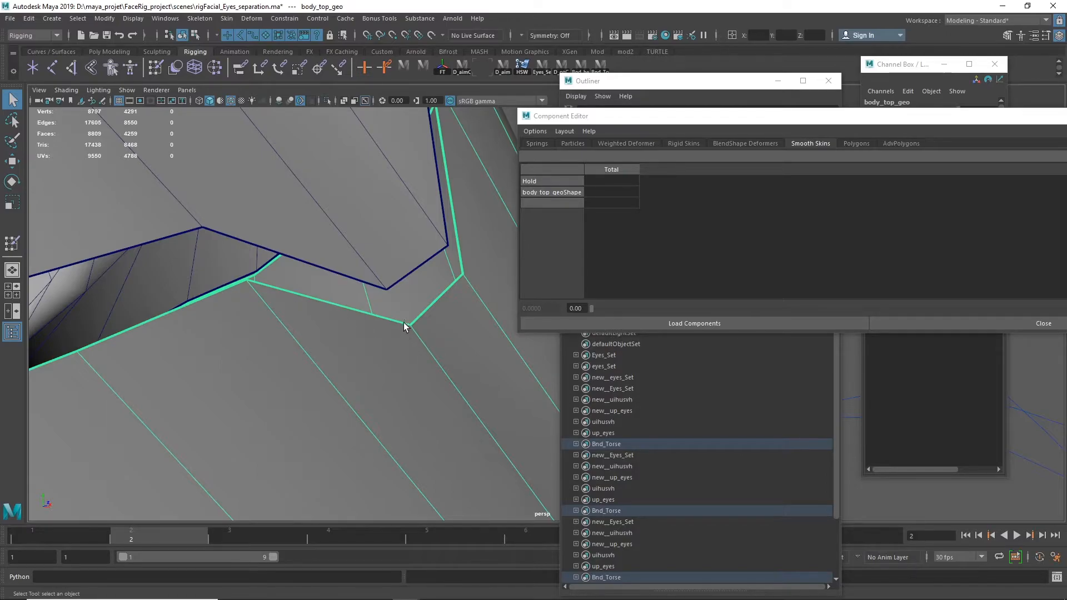
{"action": "mouse_move", "coordinate": [401, 327]}
{"action": "right_mouse_down"}
{"action": "mouse_move", "coordinate": [403, 262]}
{"action": "mouse_move", "coordinate": [445, 300]}
{"action": "mouse_move", "coordinate": [408, 327]}
{"action": "mouse_move", "coordinate": [406, 282]}
{"action": "mouse_move", "coordinate": [436, 284]}
{"action": "mouse_move", "coordinate": [384, 303]}
{"action": "mouse_move", "coordinate": [378, 267]}
{"action": "mouse_move", "coordinate": [387, 260]}
{"action": "right_mouse_up"}
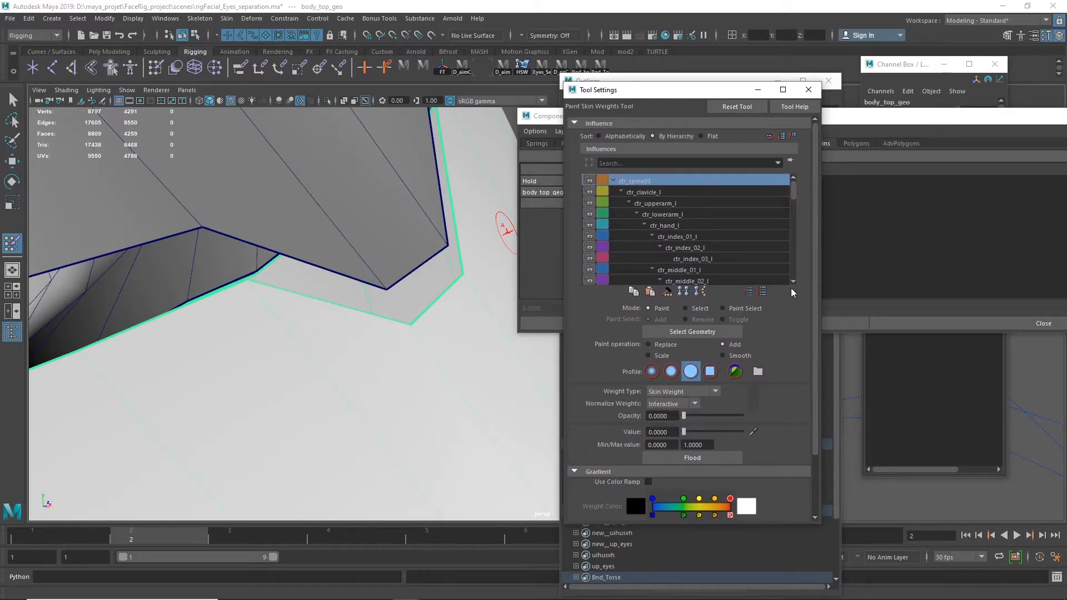
{"action": "left_click_drag", "start_coordinate": [792, 188], "coordinate": [806, 286]}
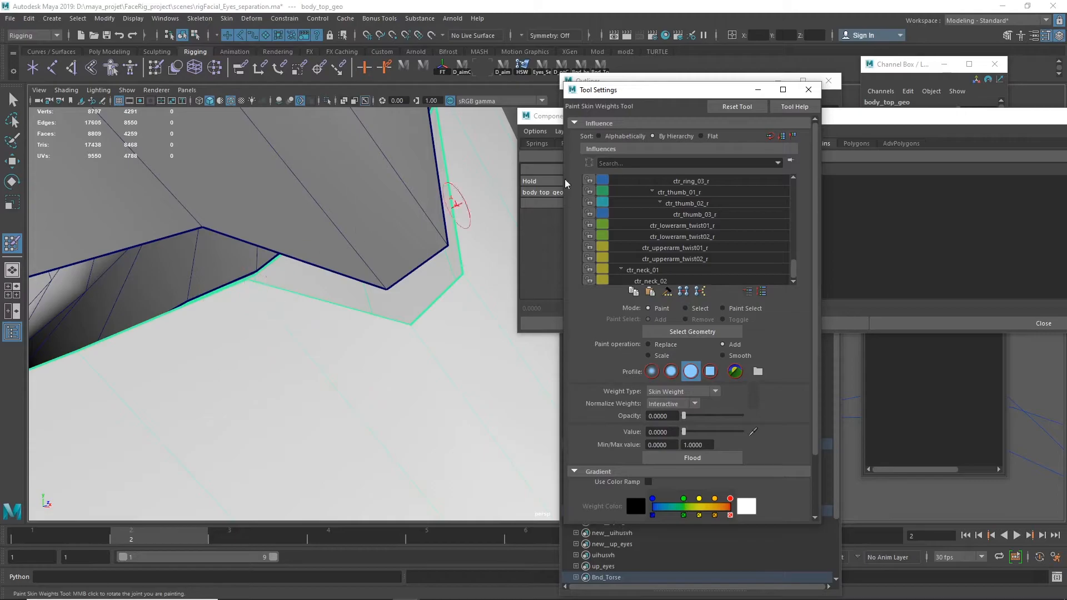
{"action": "left_click", "coordinate": [809, 89]}
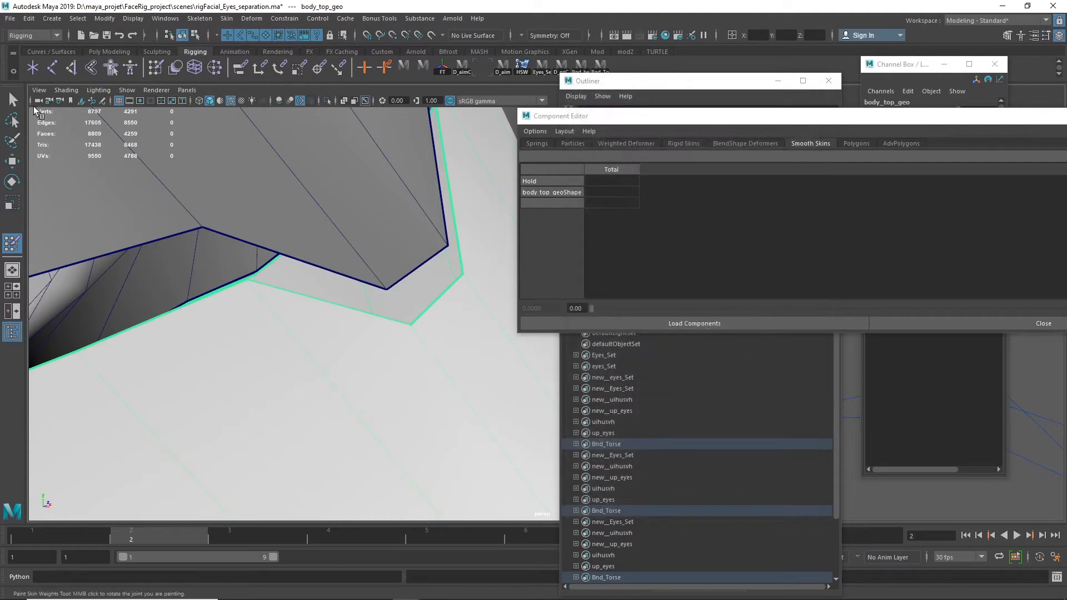
{"action": "left_click", "coordinate": [13, 100]}
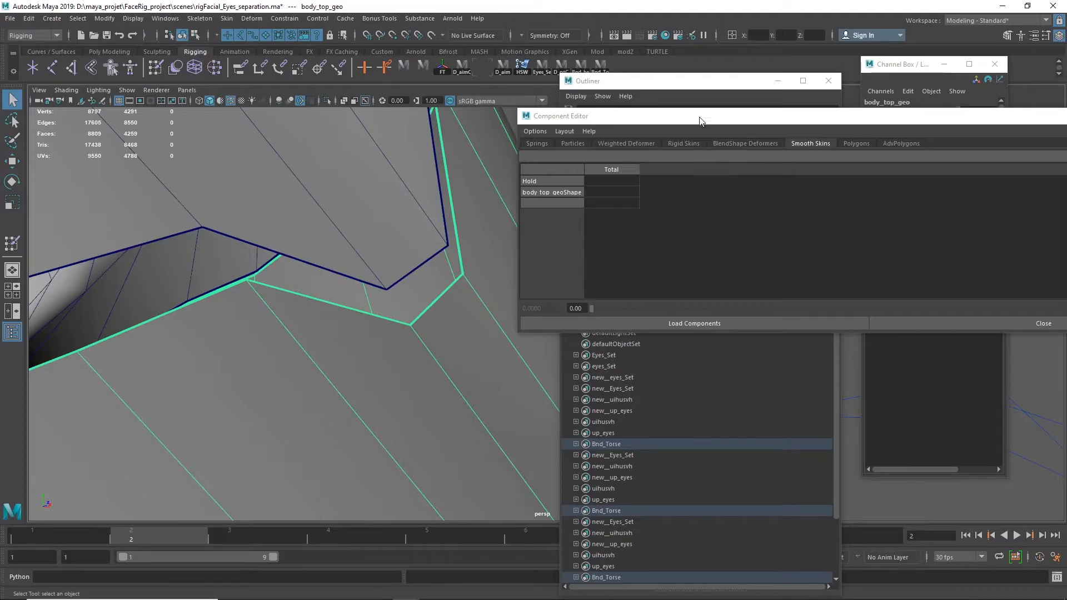
Step: Close the Component Editor and move the Outliner away from the character's neck
{"action": "left_click_drag", "start_coordinate": [702, 125], "coordinate": [378, 250]}
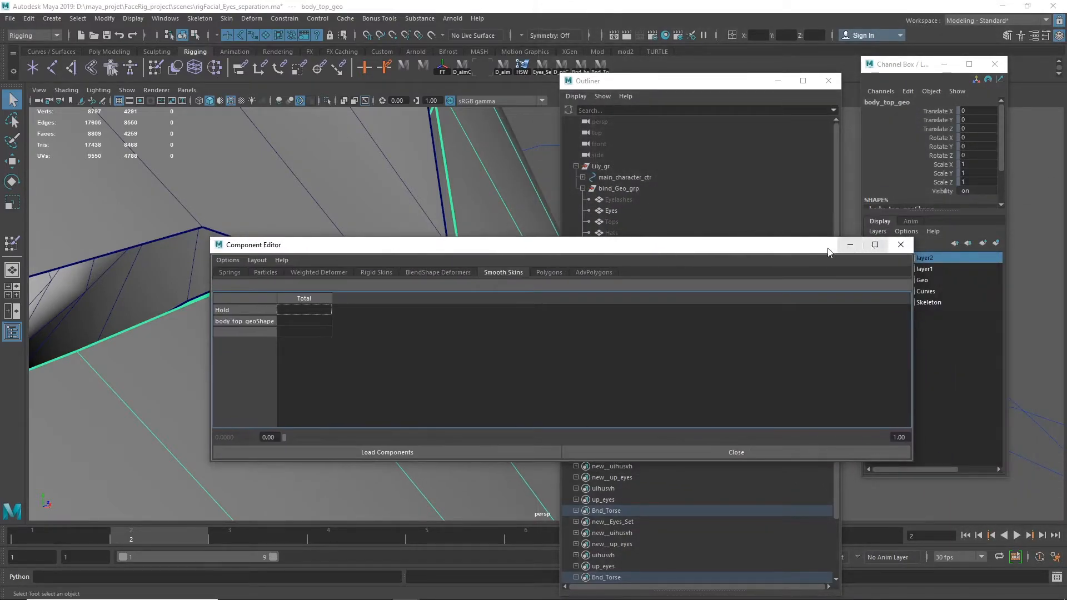
{"action": "left_click", "coordinate": [901, 245]}
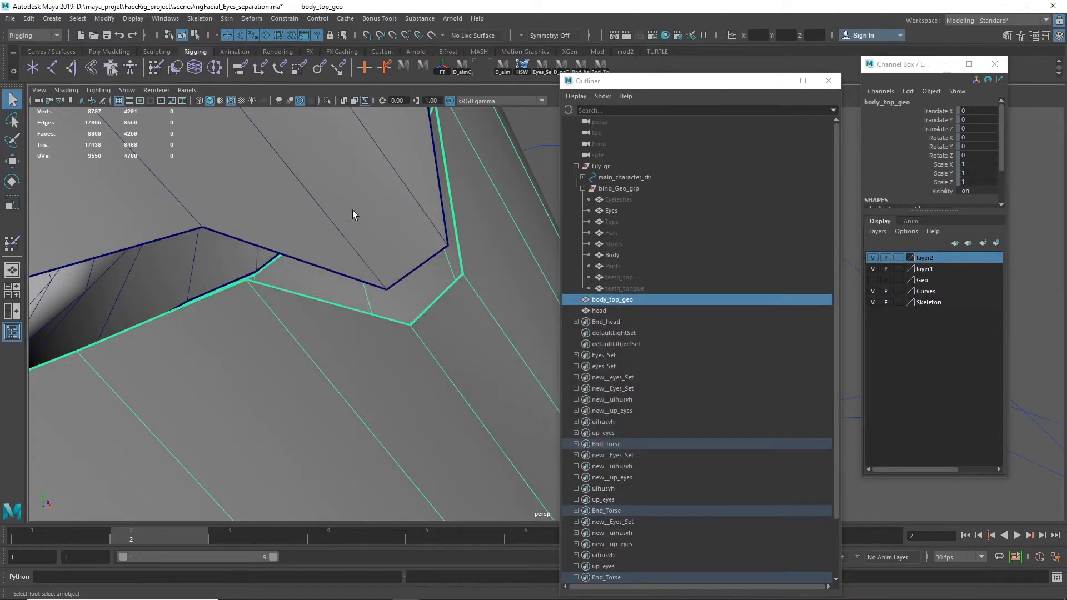
{"action": "scroll", "coordinate": [473, 261], "scroll_direction": "down", "scroll_amount": 6}
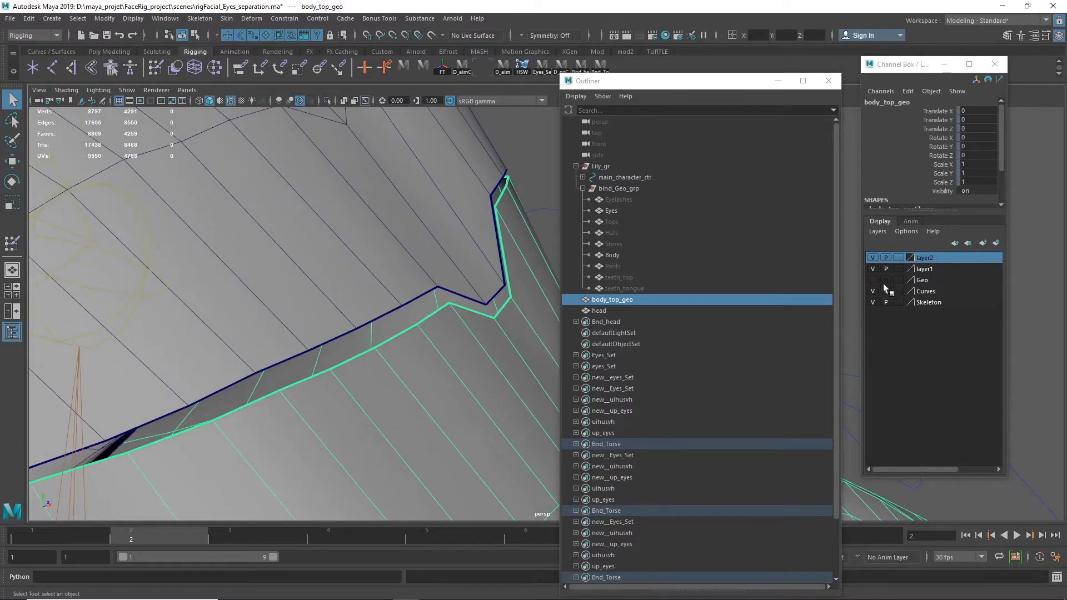
{"action": "scroll", "coordinate": [526, 326], "scroll_direction": "down", "scroll_amount": 5}
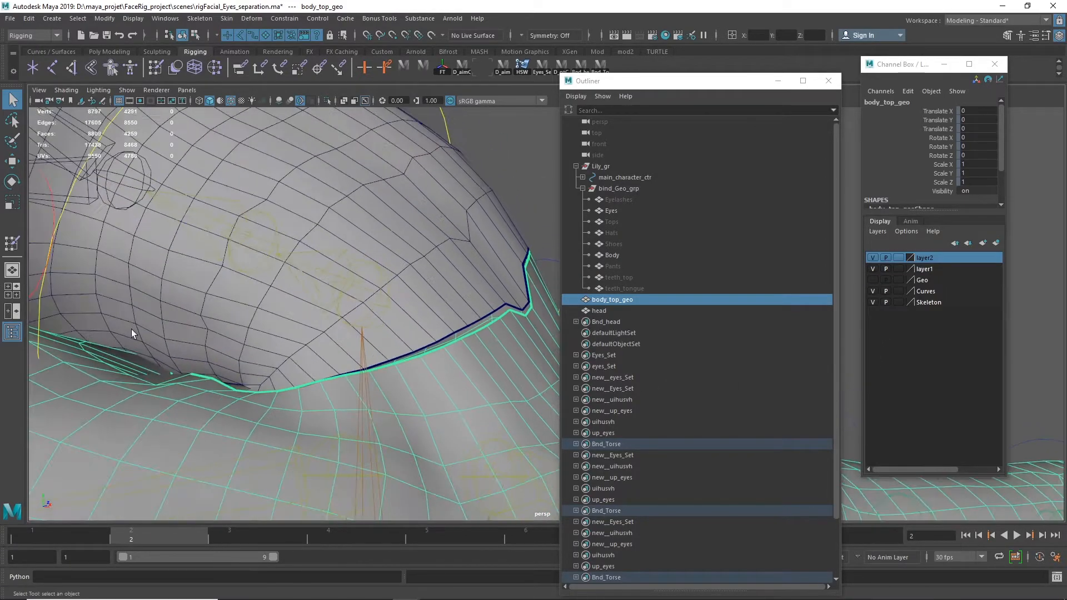
{"action": "scroll", "coordinate": [529, 311], "scroll_direction": "down", "scroll_amount": 3}
{"action": "left_click_drag", "start_coordinate": [654, 81], "coordinate": [909, 93]}
Step: Close the Outliner and set Rotate X, Y and Z of the ctr_neck_01_crv control to 0
{"action": "scroll", "coordinate": [503, 259], "scroll_direction": "down", "scroll_amount": 5}
{"action": "middle_click_drag", "start_coordinate": [645, 255], "coordinate": [491, 254], "text": "alt"}
{"action": "left_click", "coordinate": [468, 243]}
{"action": "left_click", "coordinate": [1033, 93]}
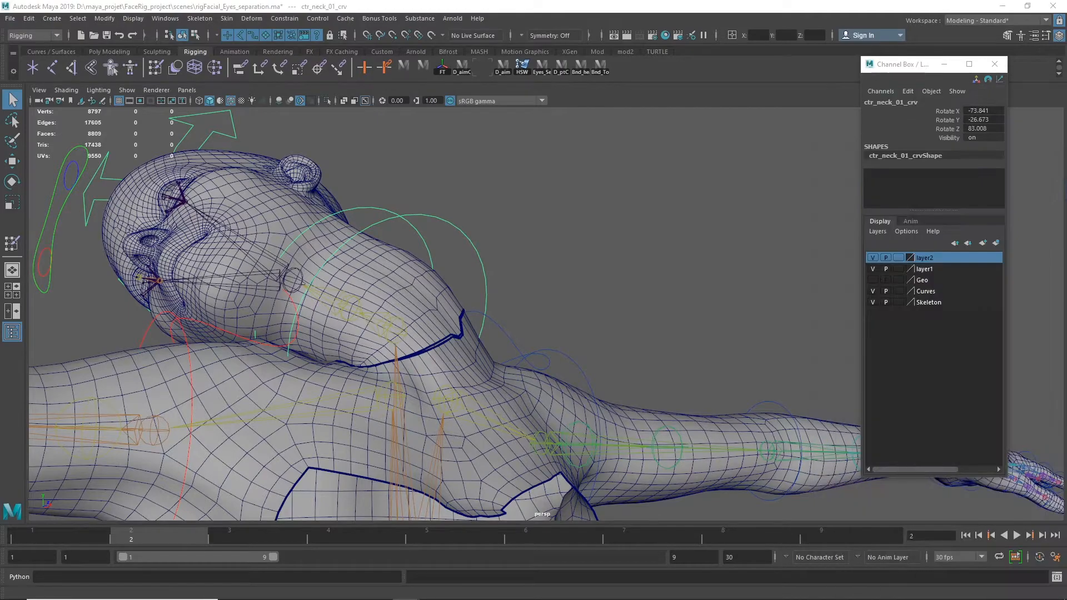
{"action": "left_click_drag", "start_coordinate": [977, 128], "coordinate": [988, 113]}
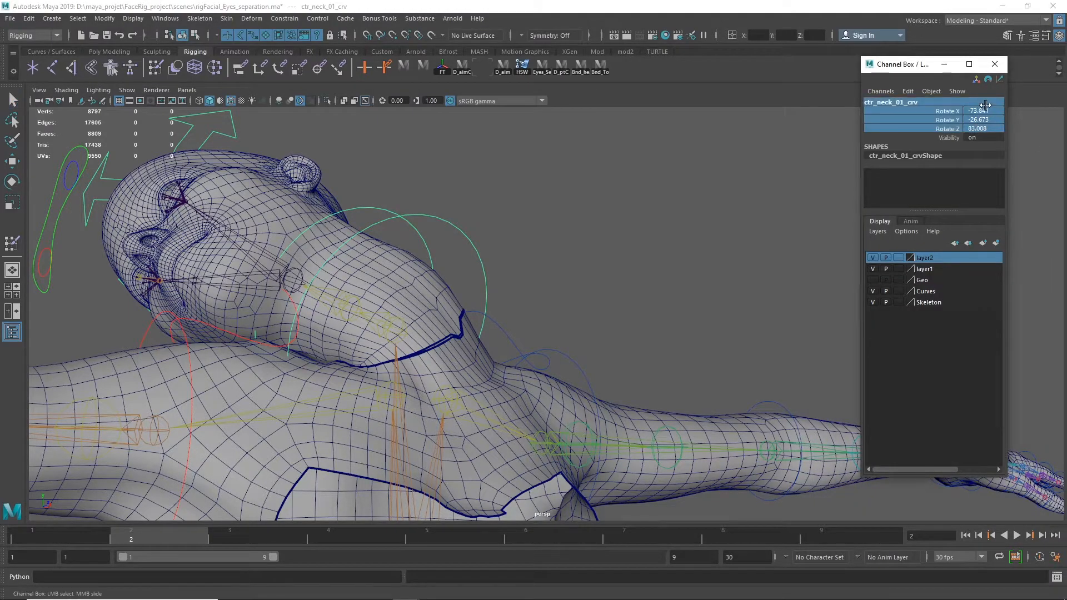
{"action": "type", "text": "0"}
{"action": "key", "text": "Return"}
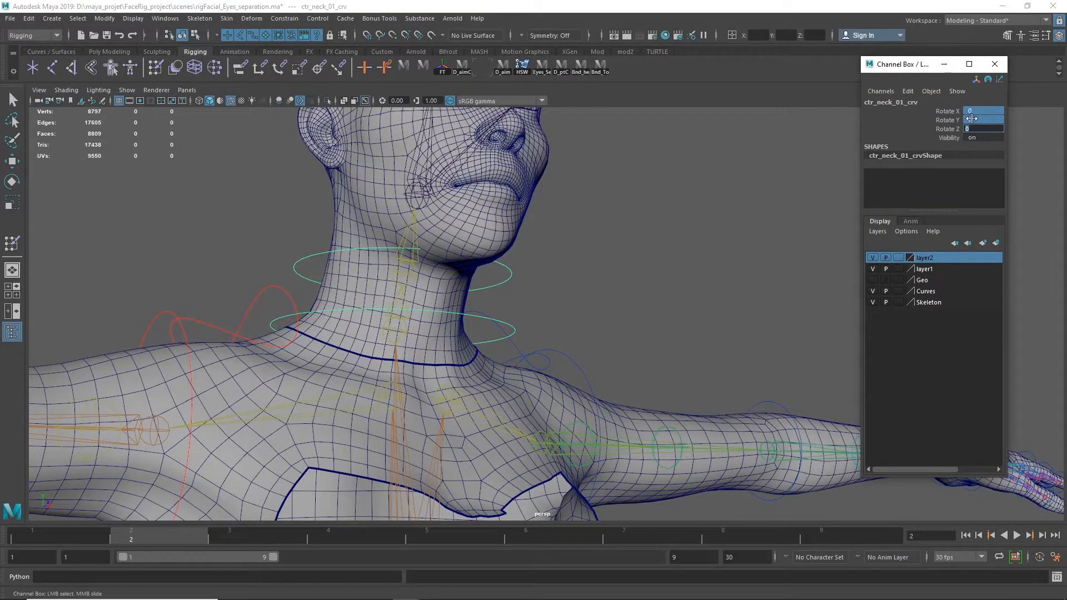
Step: Select the ctr_neck_02_crv control and examine the neck seam from the front in the unrotated pose
{"action": "left_click_drag", "start_coordinate": [559, 409], "coordinate": [494, 429], "text": "alt"}
{"action": "right_click_drag", "start_coordinate": [494, 429], "coordinate": [869, 232], "text": "alt"}
{"action": "middle_click_drag", "start_coordinate": [666, 221], "coordinate": [561, 280], "text": "alt"}
{"action": "left_click_drag", "start_coordinate": [528, 257], "coordinate": [514, 239], "text": "alt"}
{"action": "left_click_drag", "start_coordinate": [490, 283], "coordinate": [463, 326]}
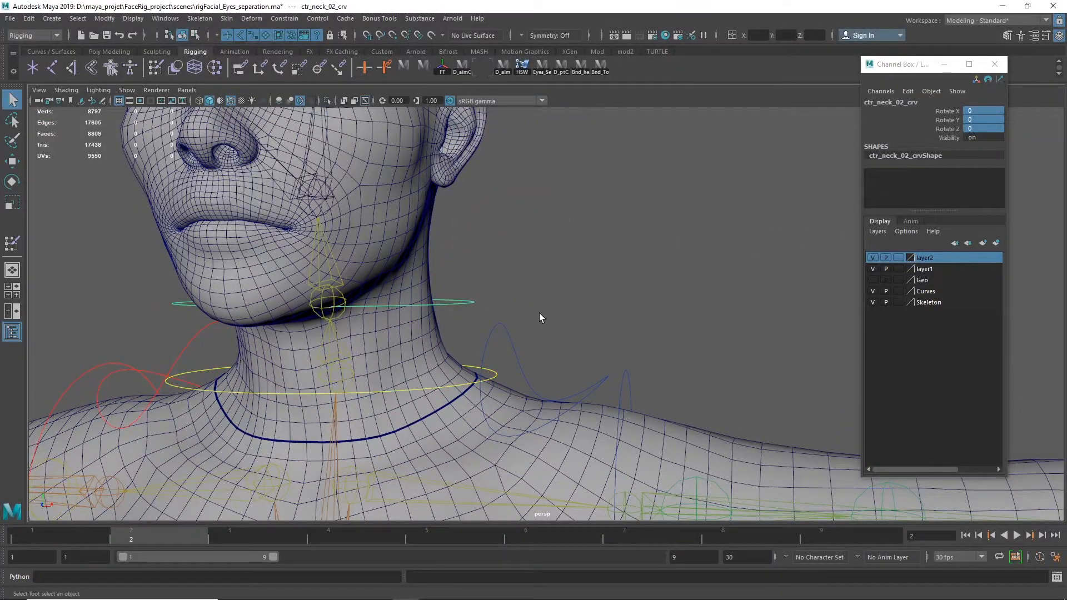
{"action": "left_click_drag", "start_coordinate": [539, 313], "coordinate": [540, 303], "text": "alt"}
{"action": "left_click", "coordinate": [446, 421]}
{"action": "left_click_drag", "start_coordinate": [481, 386], "coordinate": [468, 396]}
Step: Examine the seam near the shoulder, selecting the ctr_FK_upperarm_l_crv control and the ctr_head joint
{"action": "left_click_drag", "start_coordinate": [542, 373], "coordinate": [496, 297], "text": "alt"}
{"action": "right_click_drag", "start_coordinate": [496, 297], "coordinate": [662, 289], "text": "alt"}
{"action": "left_click_drag", "start_coordinate": [668, 283], "coordinate": [668, 282]}
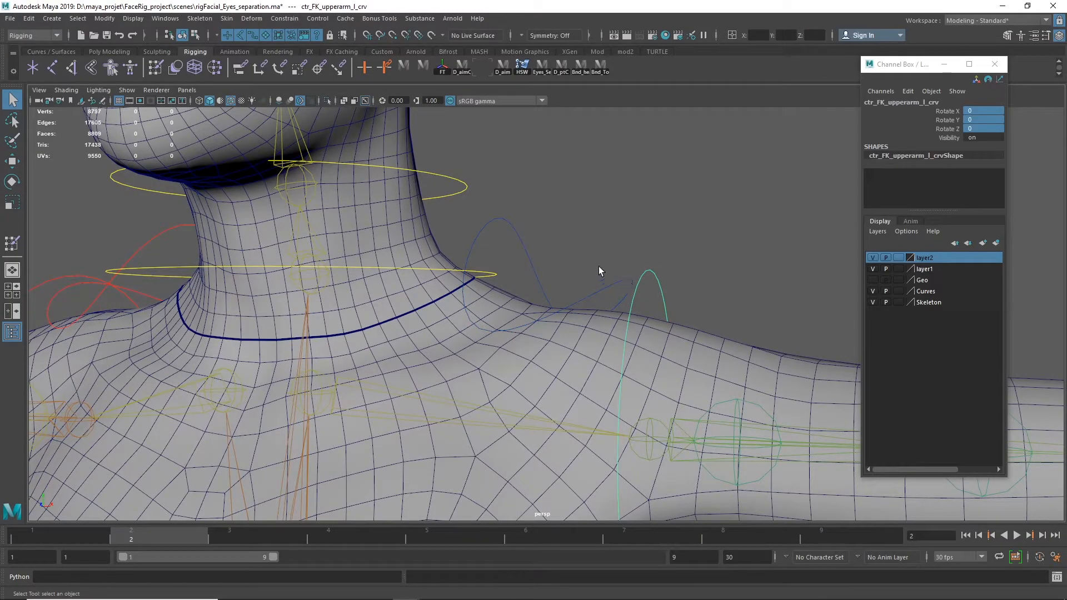
{"action": "left_click", "coordinate": [614, 231]}
{"action": "right_click_drag", "start_coordinate": [545, 186], "coordinate": [461, 174], "text": "alt"}
{"action": "middle_click_drag", "start_coordinate": [551, 173], "coordinate": [600, 253], "text": "alt"}
{"action": "left_click_drag", "start_coordinate": [600, 254], "coordinate": [643, 217], "text": "alt"}
{"action": "left_click", "coordinate": [472, 226]}
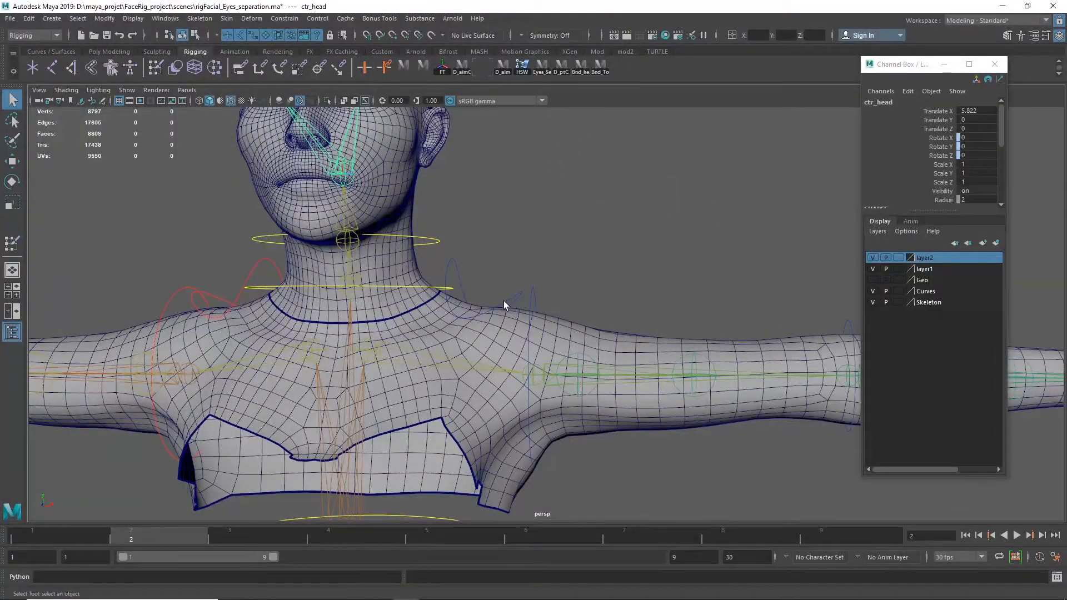
Step: Add the ctr_head joint as an influence on the upper body mesh, with locked weights and a default weight of 0
{"action": "left_click", "coordinate": [566, 329]}
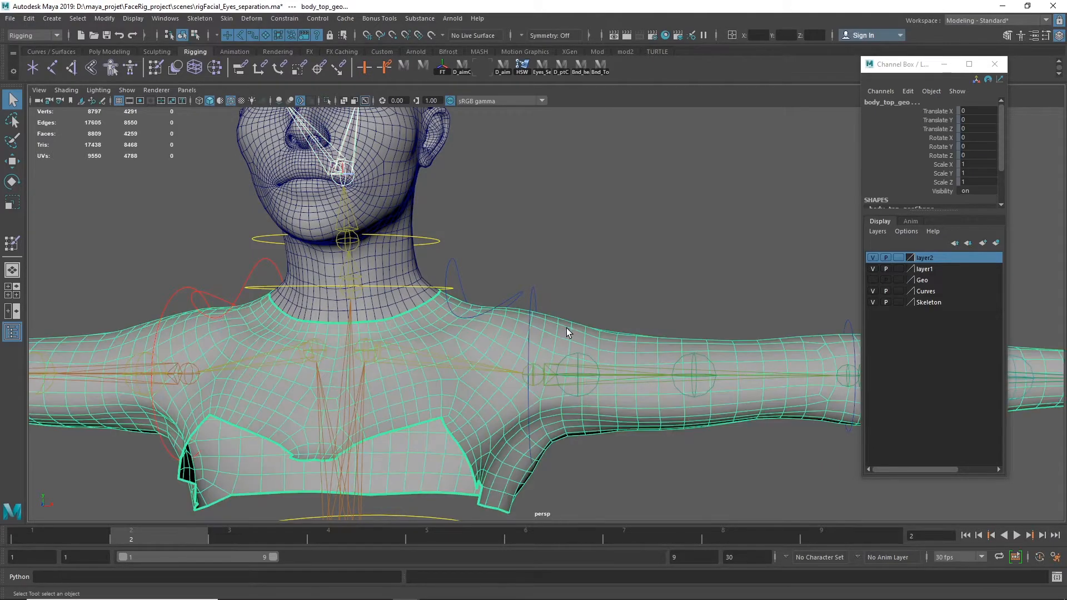
{"action": "left_click", "coordinate": [873, 279]}
{"action": "left_click", "coordinate": [873, 279]}
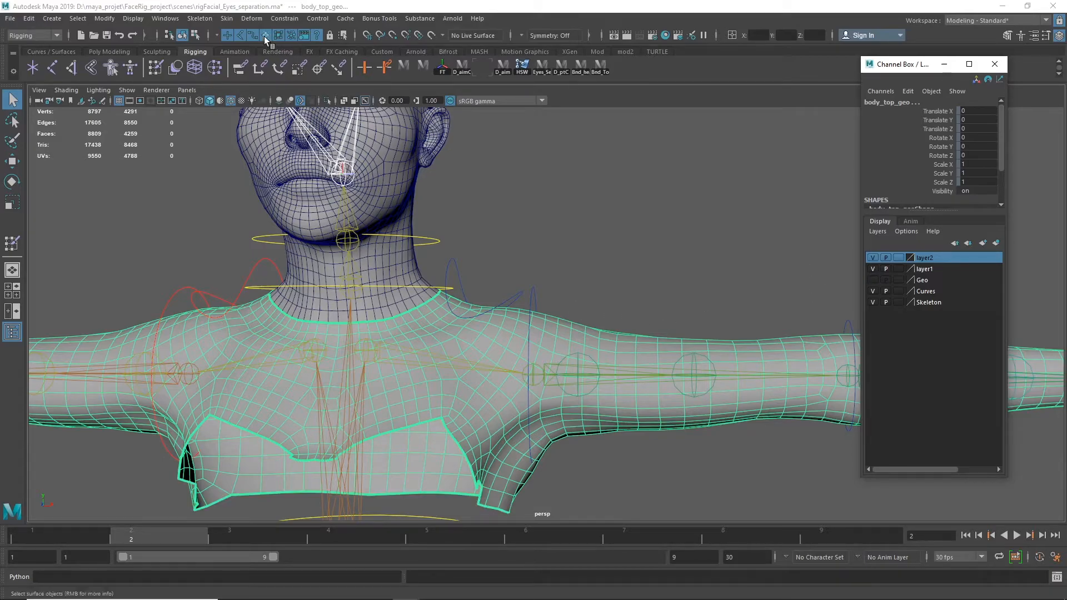
{"action": "left_click", "coordinate": [229, 19]}
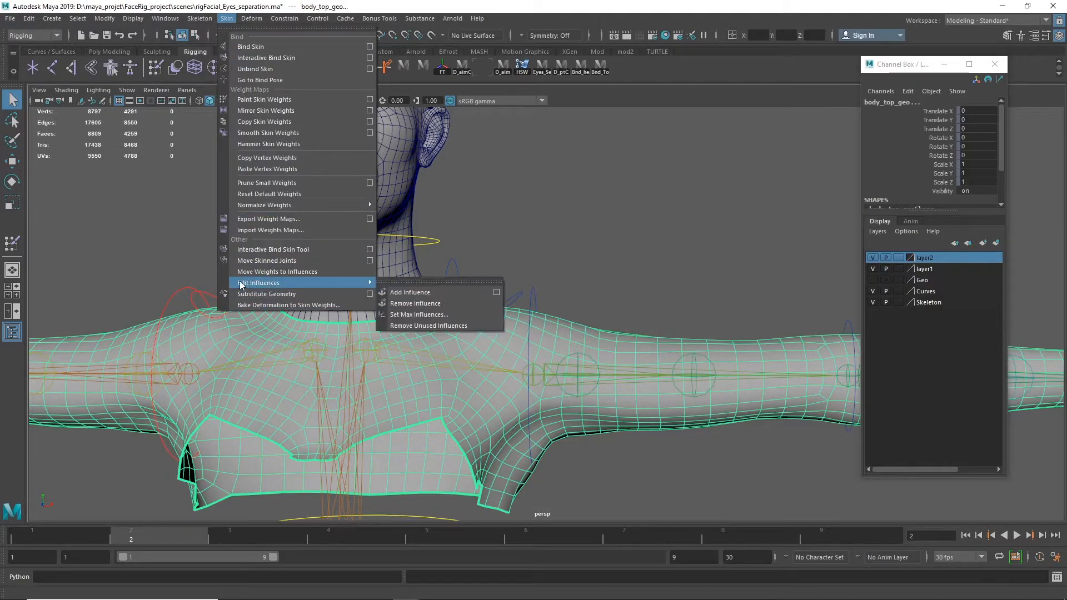
{"action": "left_click", "coordinate": [494, 293]}
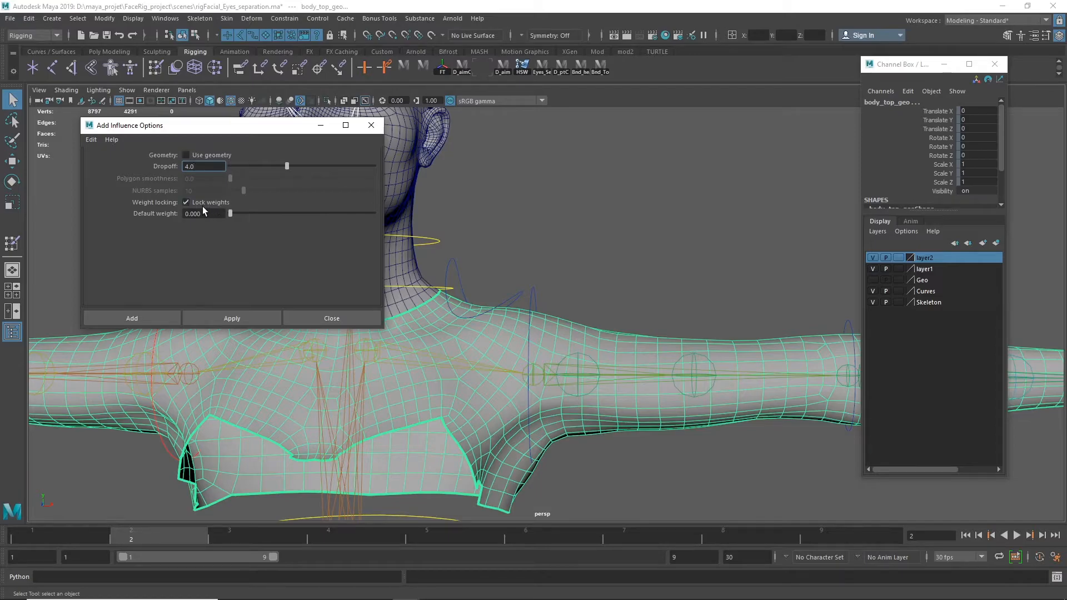
{"action": "left_click", "coordinate": [137, 318]}
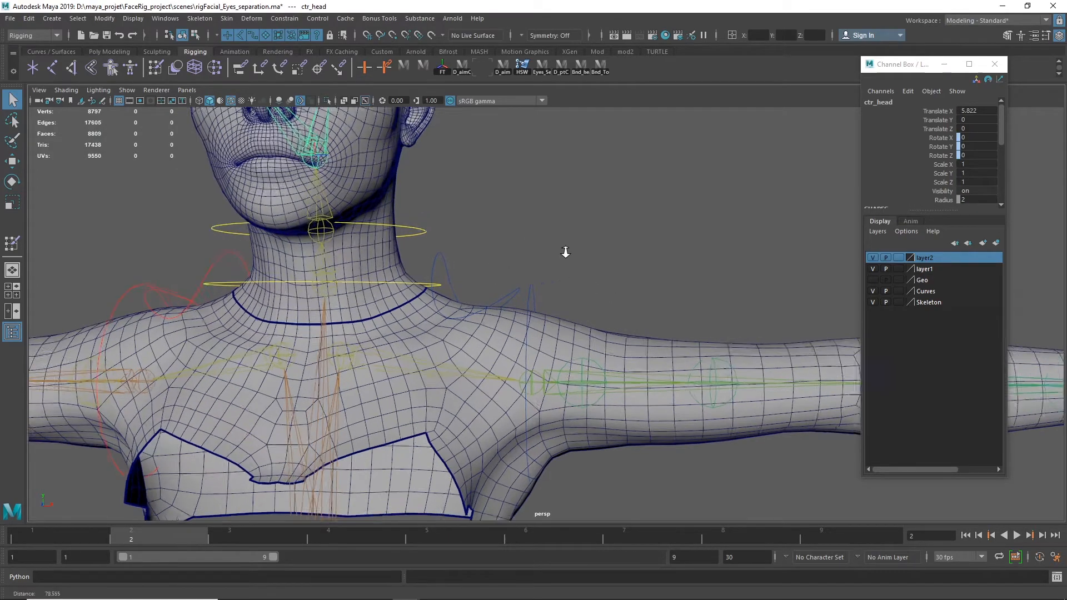
Step: Examine the neck seam on the head and on the upper body separately by toggling the visibility of layer1 and layer2
{"action": "right_click_drag", "start_coordinate": [556, 253], "coordinate": [799, 215], "text": "alt"}
{"action": "left_click", "coordinate": [869, 269]}
{"action": "left_click", "coordinate": [869, 269]}
{"action": "left_click", "coordinate": [871, 269]}
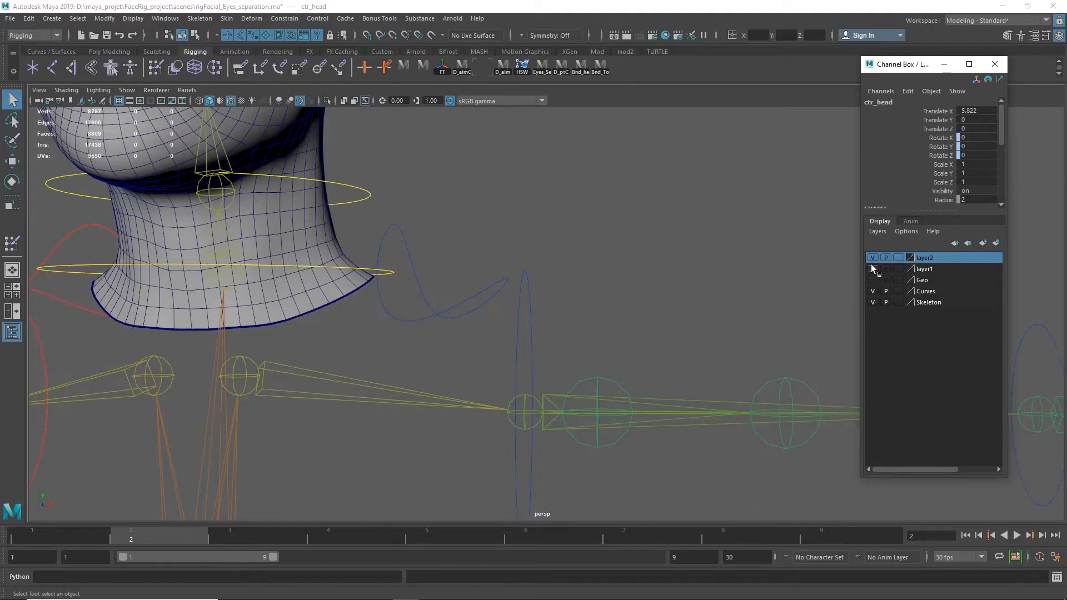
{"action": "left_click", "coordinate": [872, 268]}
{"action": "left_click", "coordinate": [872, 257]}
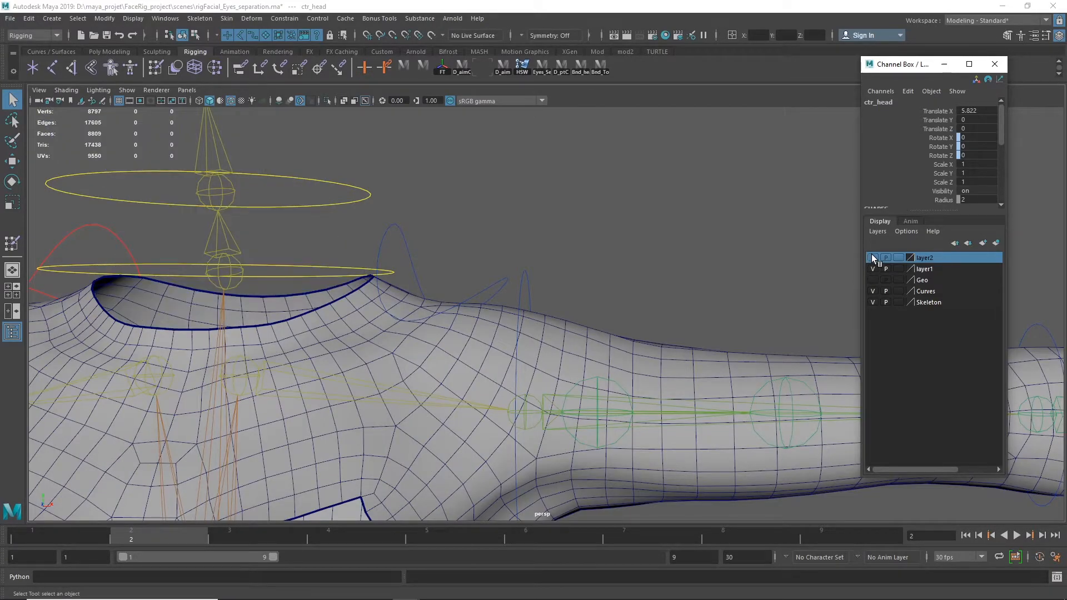
{"action": "left_click", "coordinate": [871, 257]}
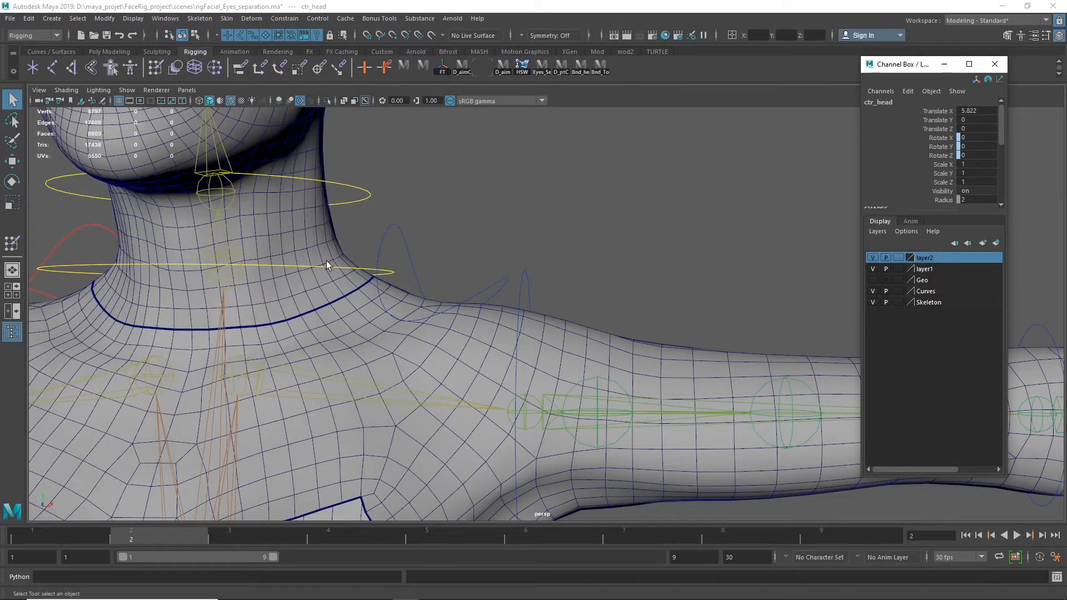
Step: Hide the Curves, Skeleton and layer1 layers so that only the head on layer2 is displayed
{"action": "left_click", "coordinate": [873, 291]}
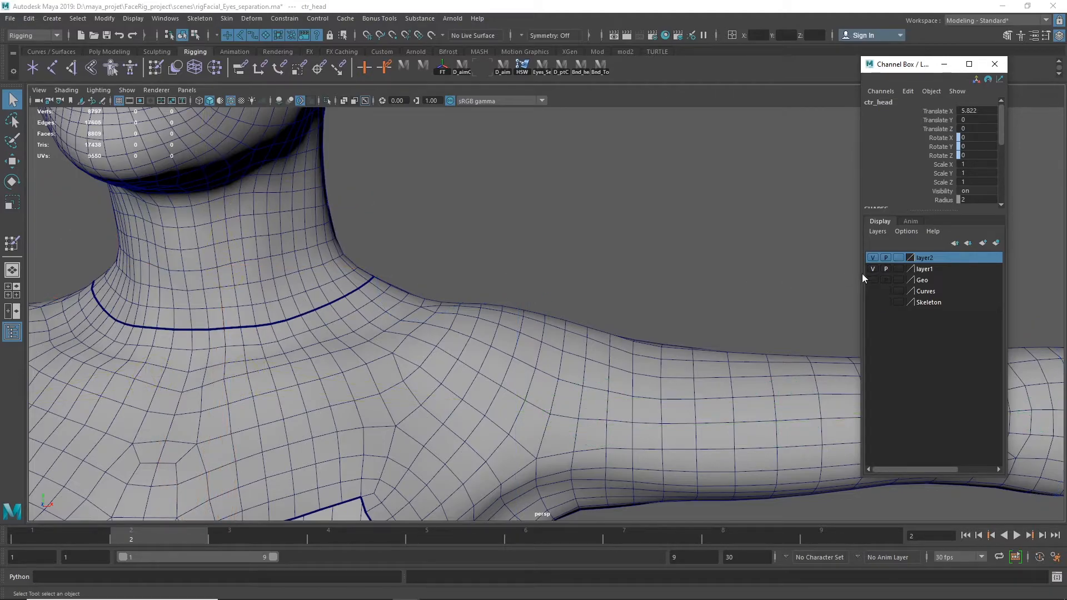
{"action": "left_click", "coordinate": [873, 257]}
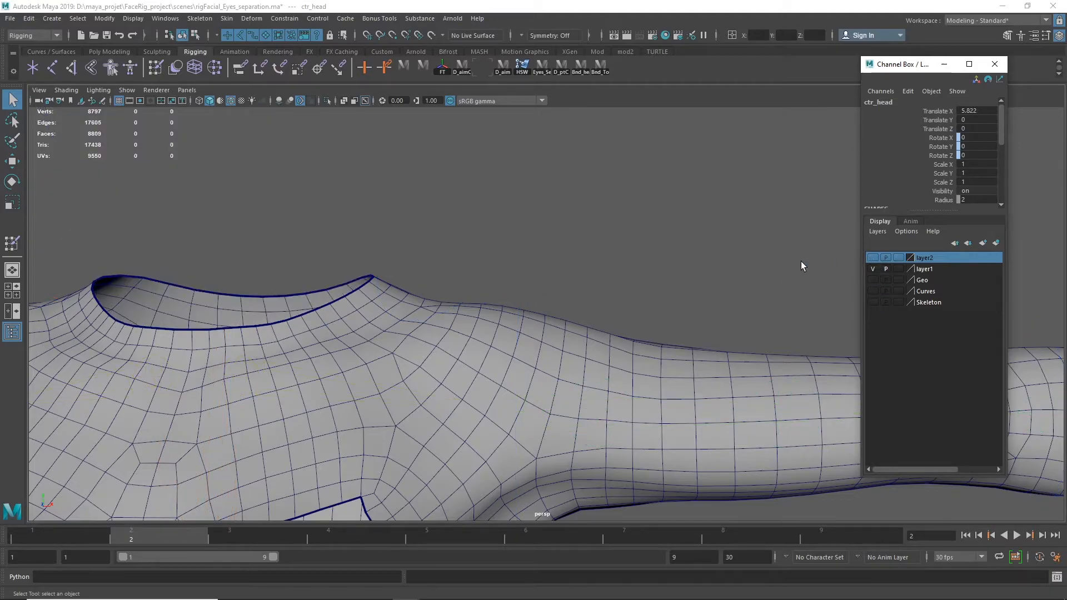
{"action": "left_click", "coordinate": [872, 265]}
{"action": "left_click", "coordinate": [872, 256]}
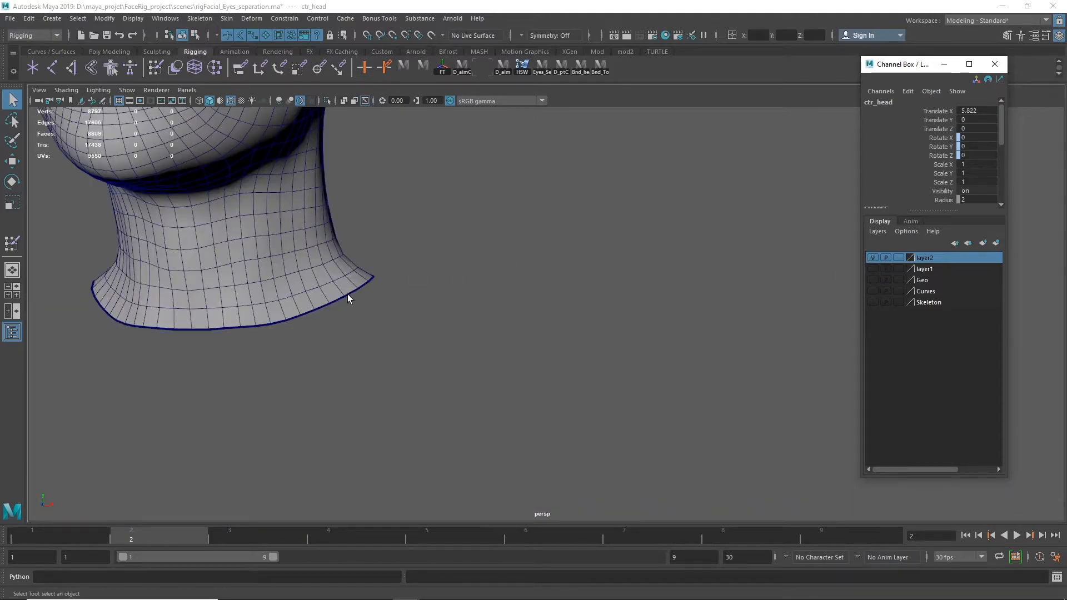
{"action": "left_click", "coordinate": [871, 258]}
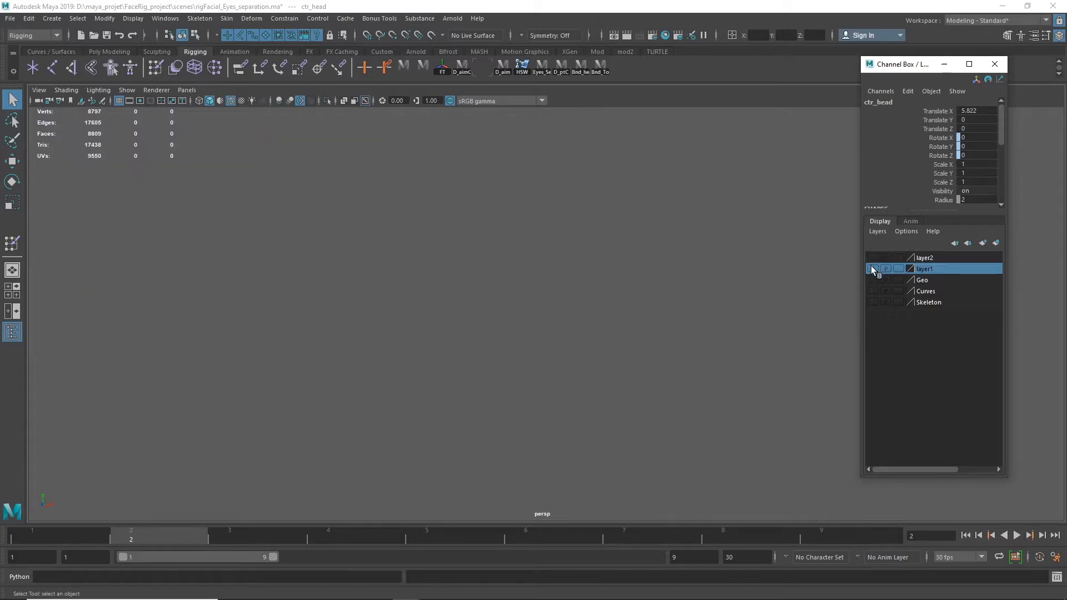
{"action": "left_click", "coordinate": [871, 268]}
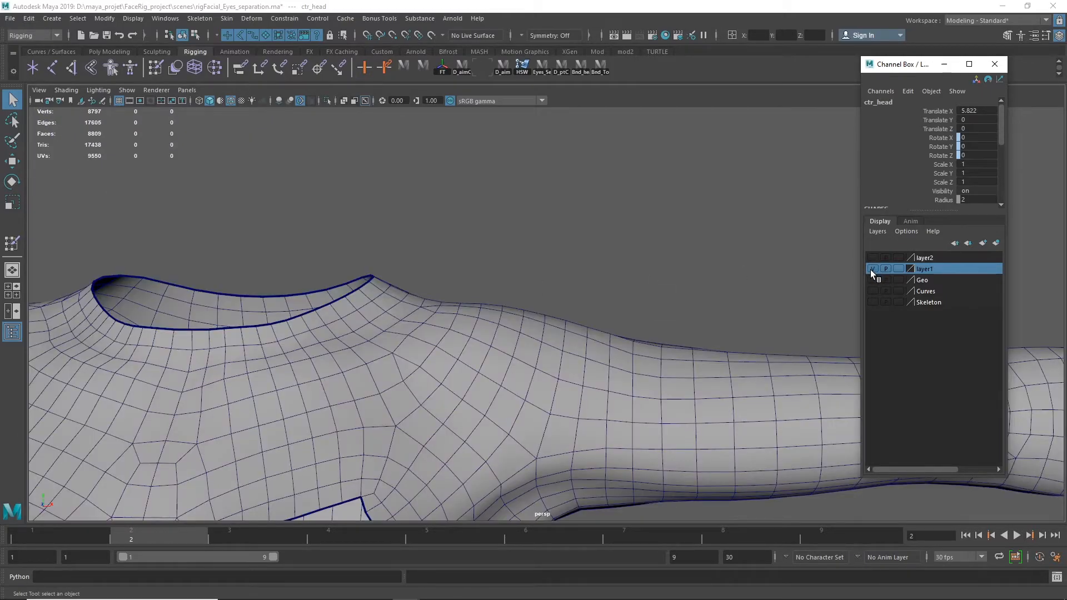
{"action": "left_click", "coordinate": [872, 269]}
{"action": "left_click", "coordinate": [872, 257]}
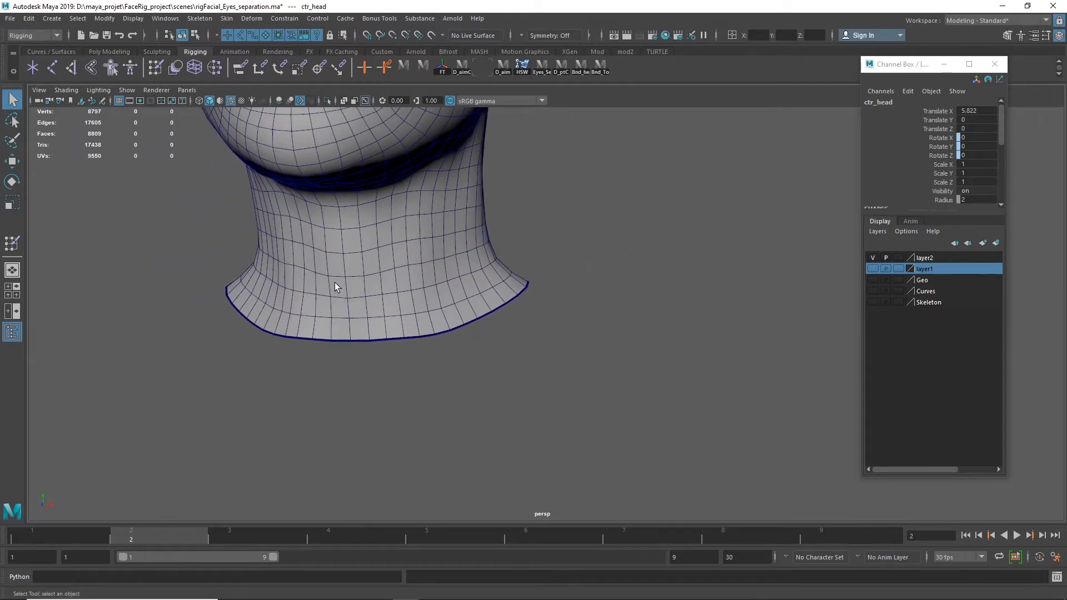
Step: Select the whole border edge loop at the base of the head mesh's neck
{"action": "left_click", "coordinate": [196, 35]}
{"action": "left_click", "coordinate": [462, 315]}
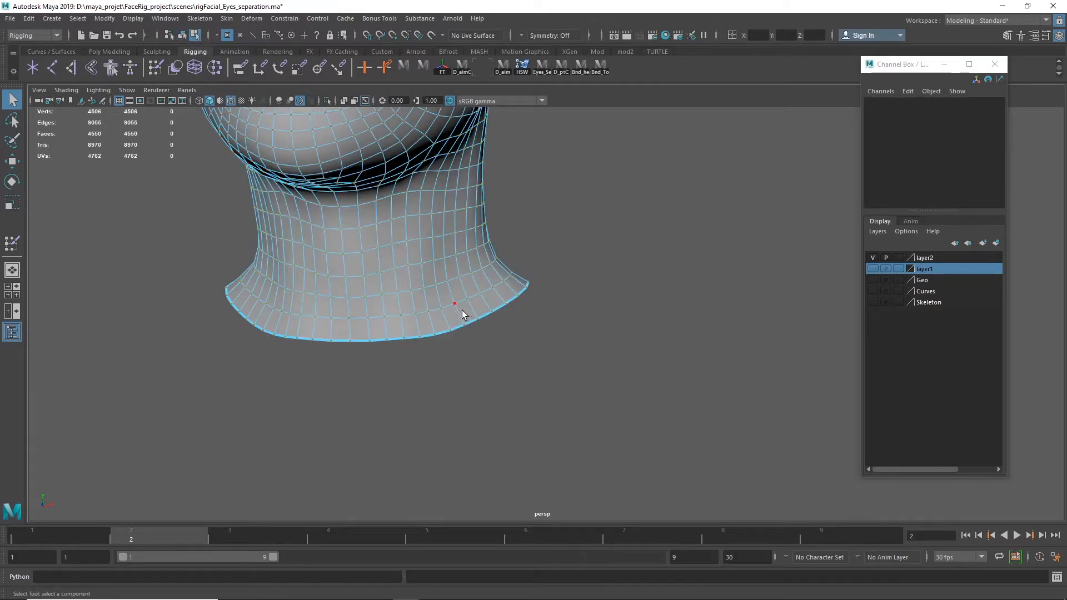
{"action": "right_click_drag", "start_coordinate": [469, 283], "coordinate": [483, 254]}
{"action": "left_click", "coordinate": [468, 318]}
{"action": "double_click", "coordinate": [482, 314]}
{"action": "scroll", "coordinate": [569, 292], "scroll_direction": "up", "scroll_amount": 4}
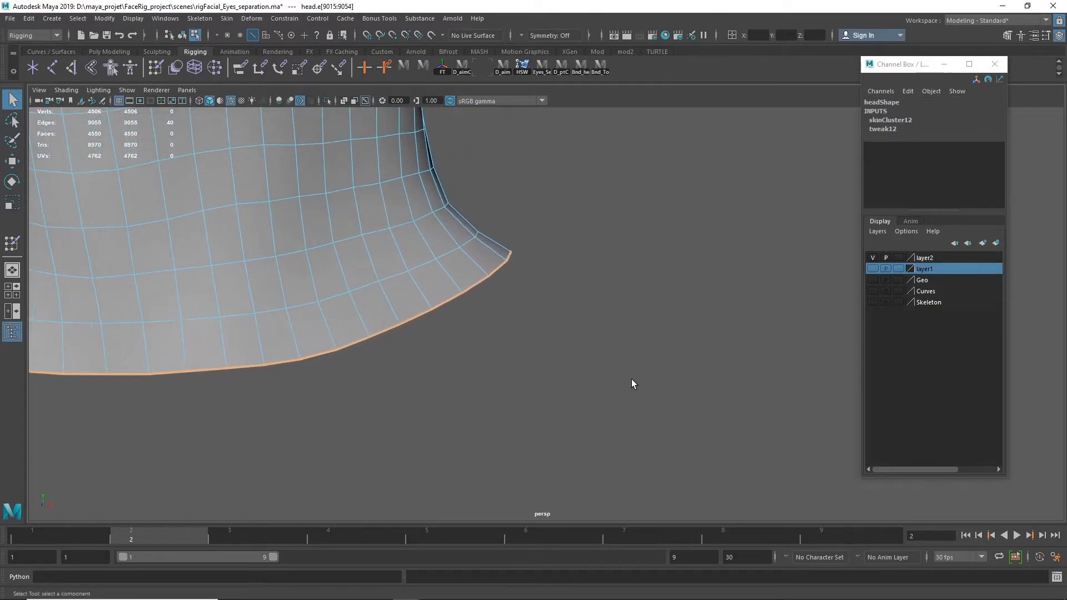
{"action": "scroll", "coordinate": [628, 382], "scroll_direction": "down", "scroll_amount": 5}
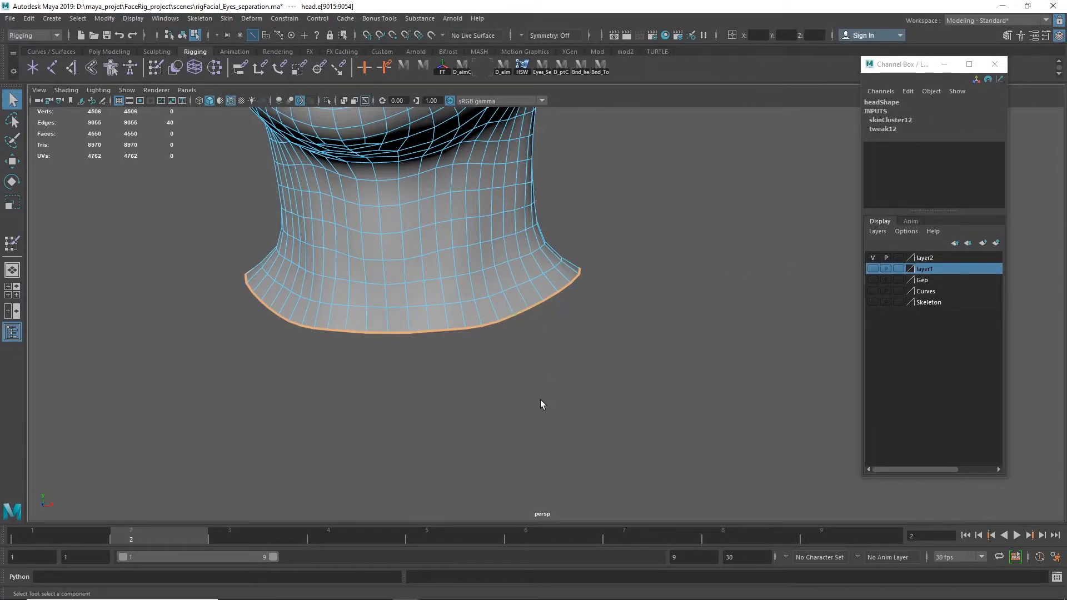
Step: Hide layer2, show layer1, and add the upper body's neck-opening border edge loop to the selection
{"action": "left_click", "coordinate": [874, 257]}
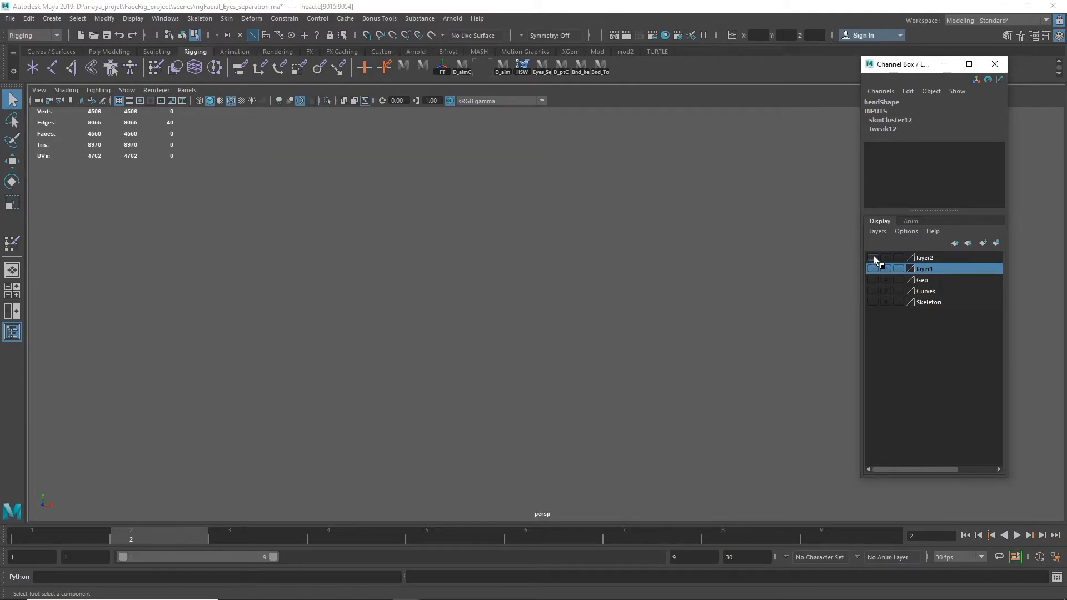
{"action": "left_click", "coordinate": [873, 269]}
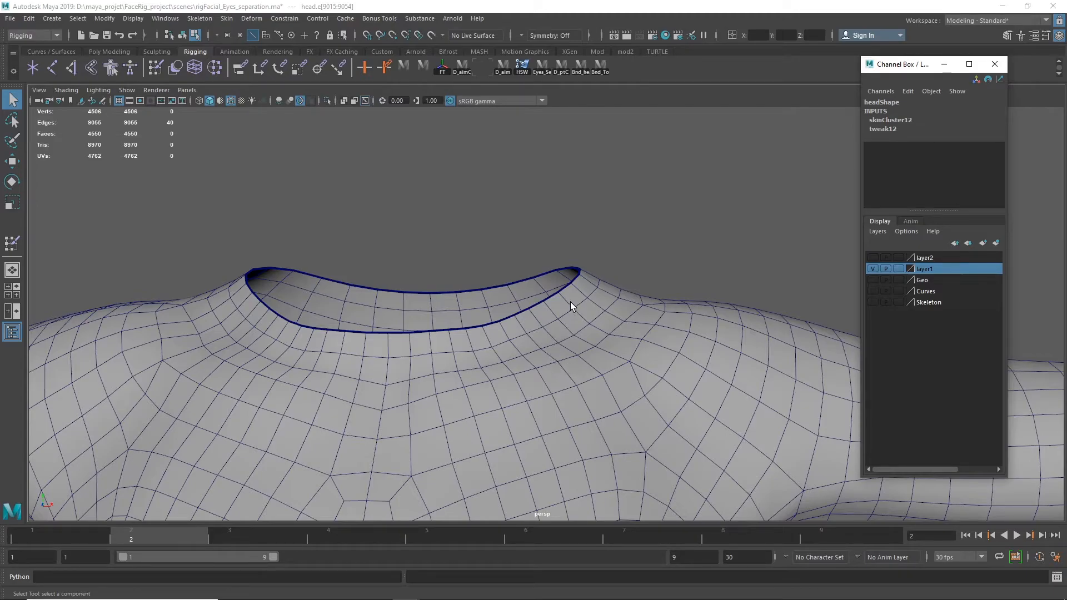
{"action": "key", "text": "F8"}
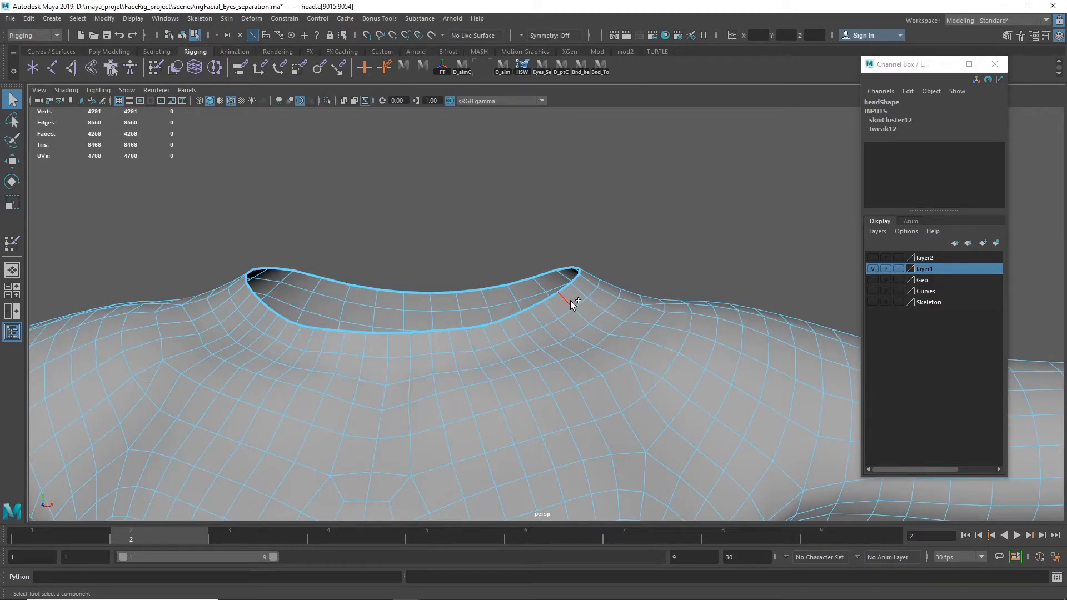
{"action": "right_click_drag", "start_coordinate": [576, 298], "coordinate": [578, 291]}
{"action": "right_click", "coordinate": [575, 296]}
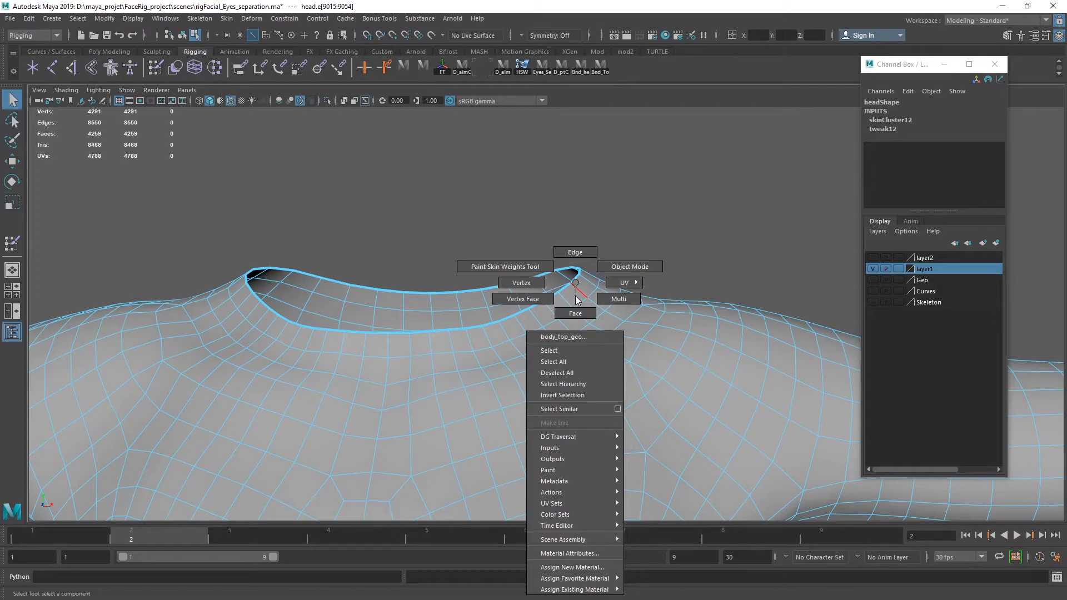
{"action": "left_click", "coordinate": [579, 233]}
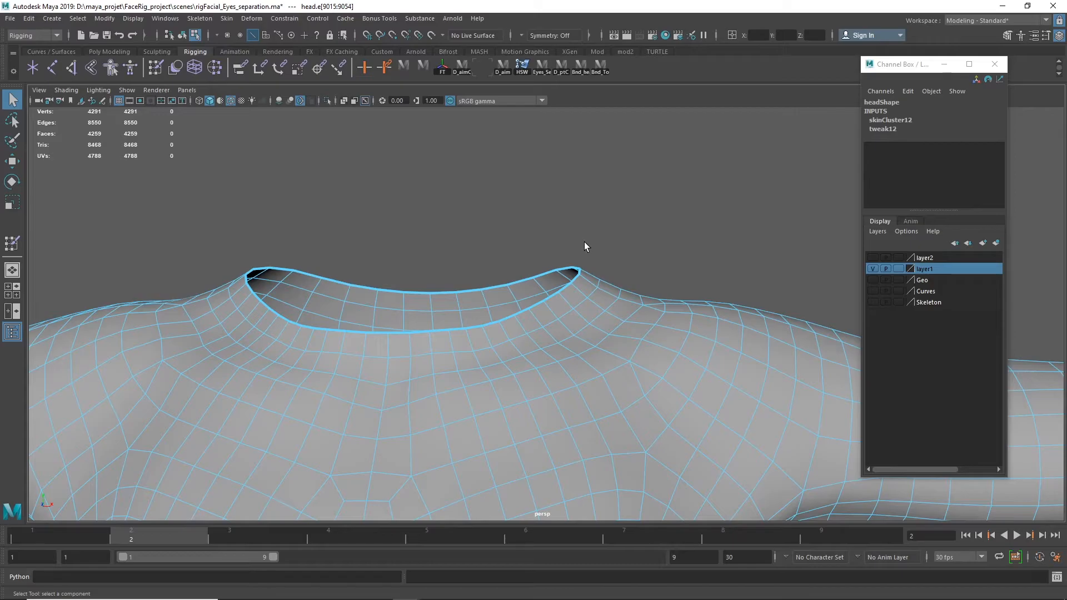
{"action": "double_click", "coordinate": [556, 294]}
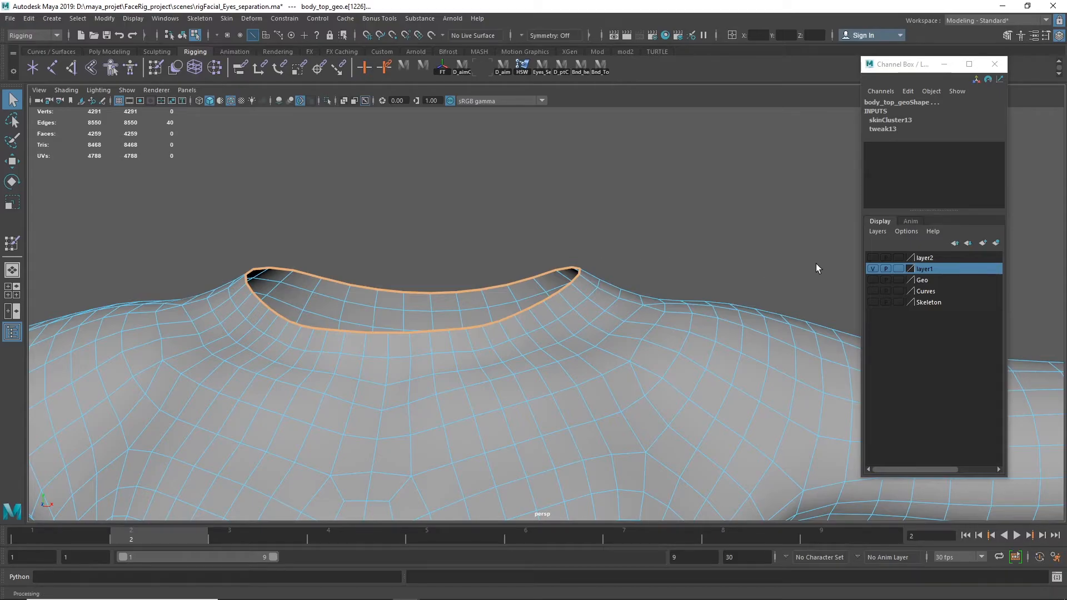
Step: Check the border edges on each mesh, show layer1 and layer2 together, and convert the edge selection to vertices
{"action": "left_click", "coordinate": [871, 269]}
{"action": "left_click", "coordinate": [873, 257]}
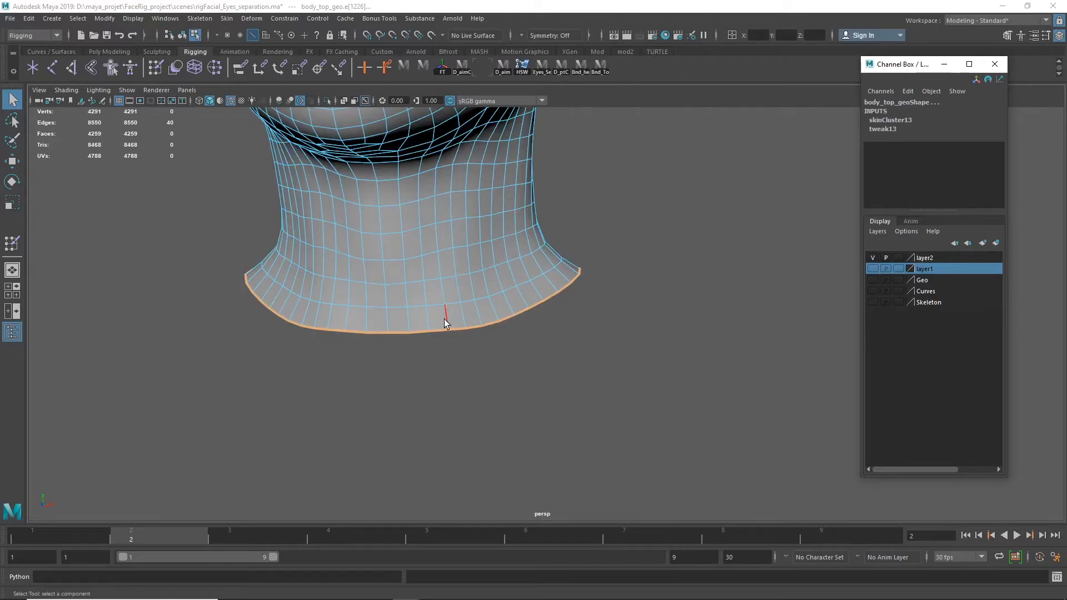
{"action": "left_click", "coordinate": [873, 258]}
{"action": "left_click", "coordinate": [872, 270]}
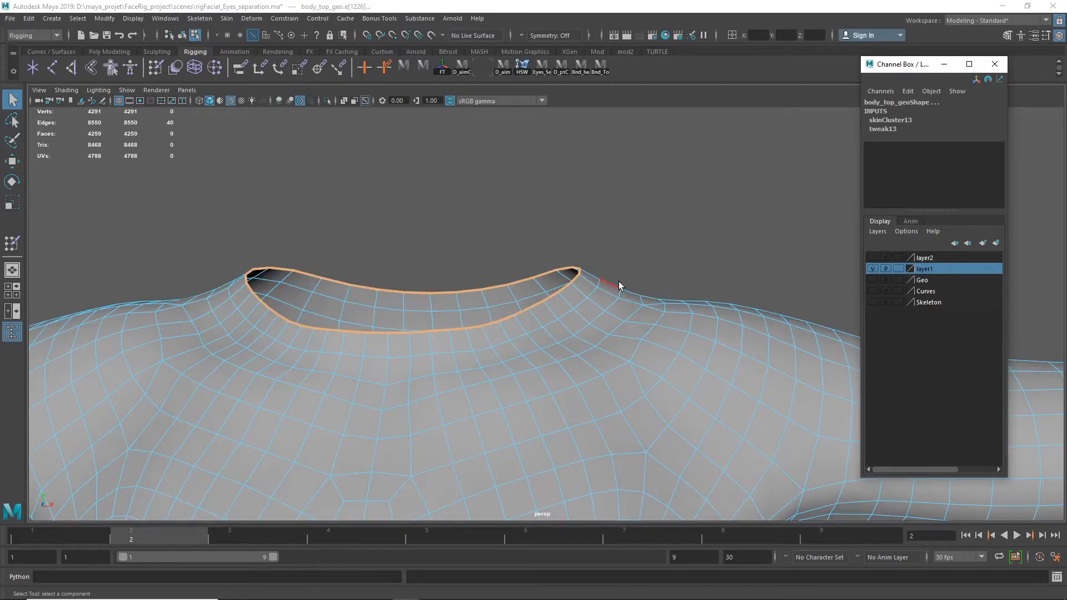
{"action": "left_click", "coordinate": [873, 258]}
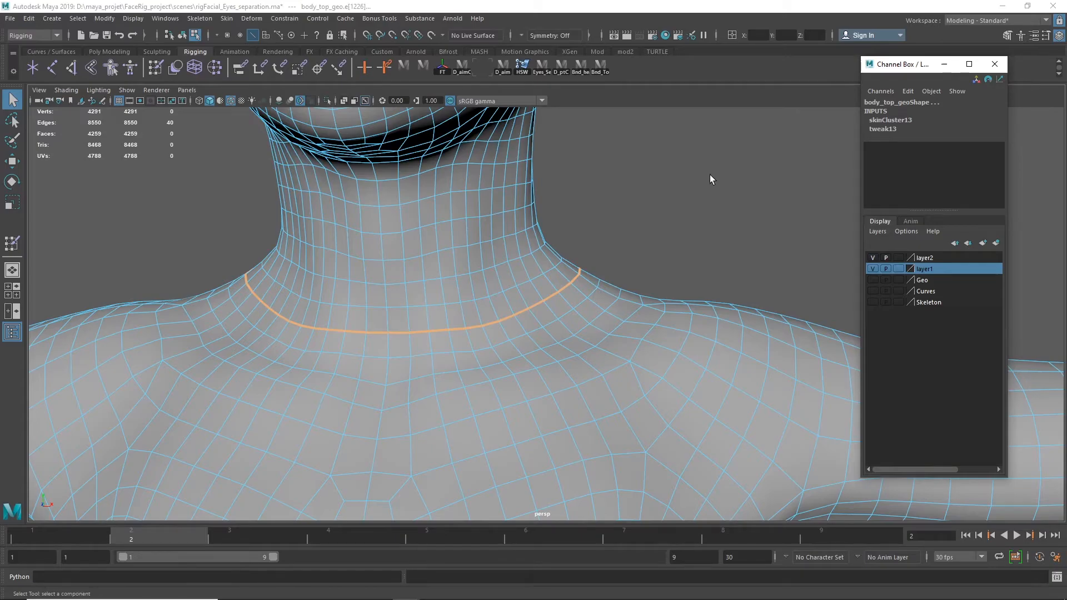
{"action": "key", "text": "ctrl+F9"}
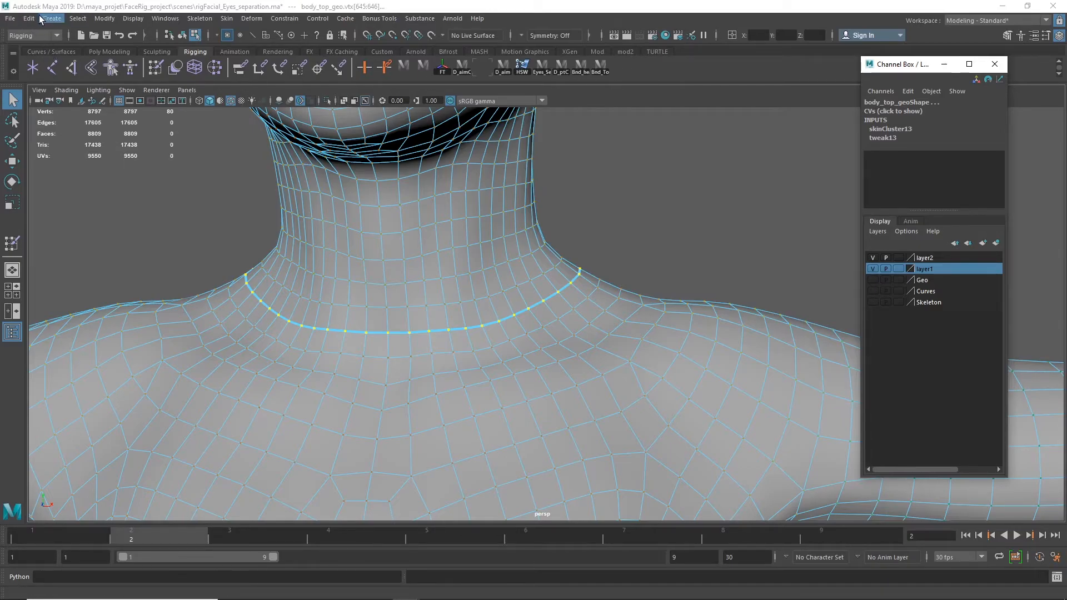
Step: Create a quick select set named neck from the selected seam vertices and add it to the shelf
{"action": "left_click", "coordinate": [54, 20]}
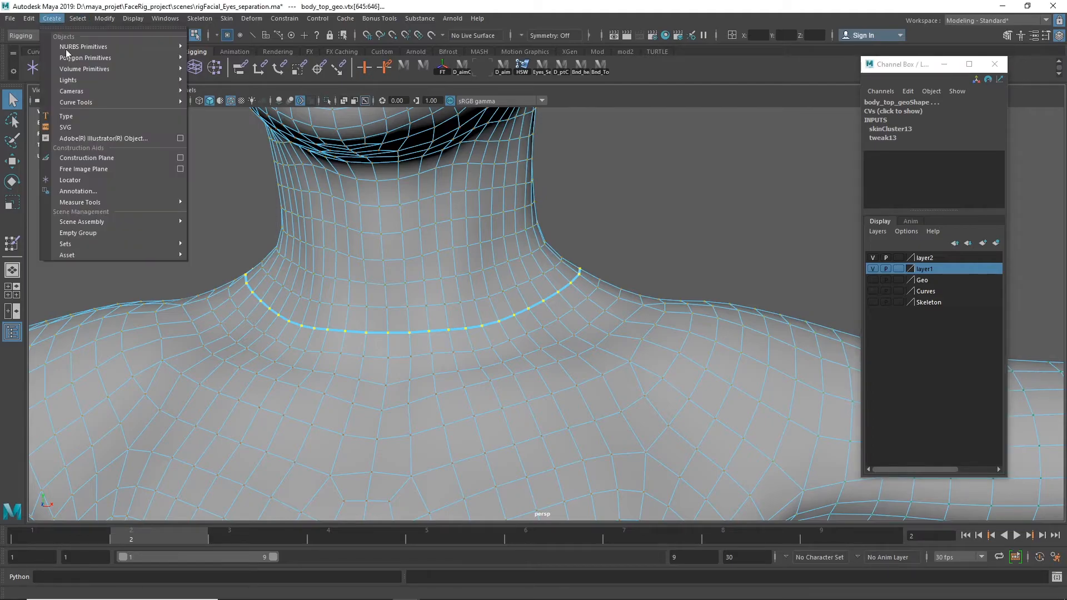
{"action": "mouse_move", "coordinate": [150, 256]}
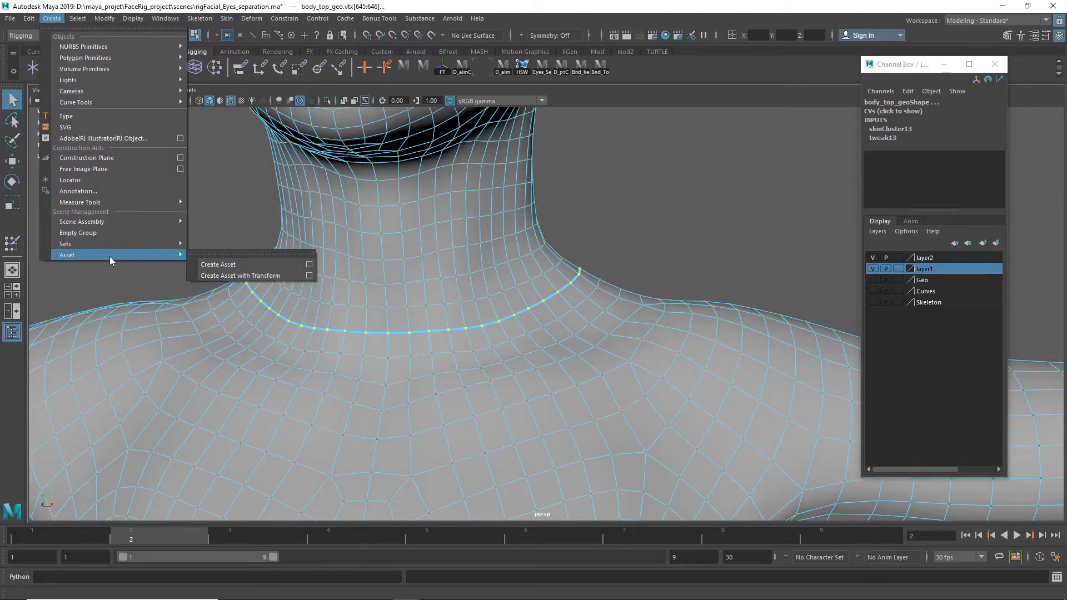
{"action": "mouse_move", "coordinate": [105, 245]}
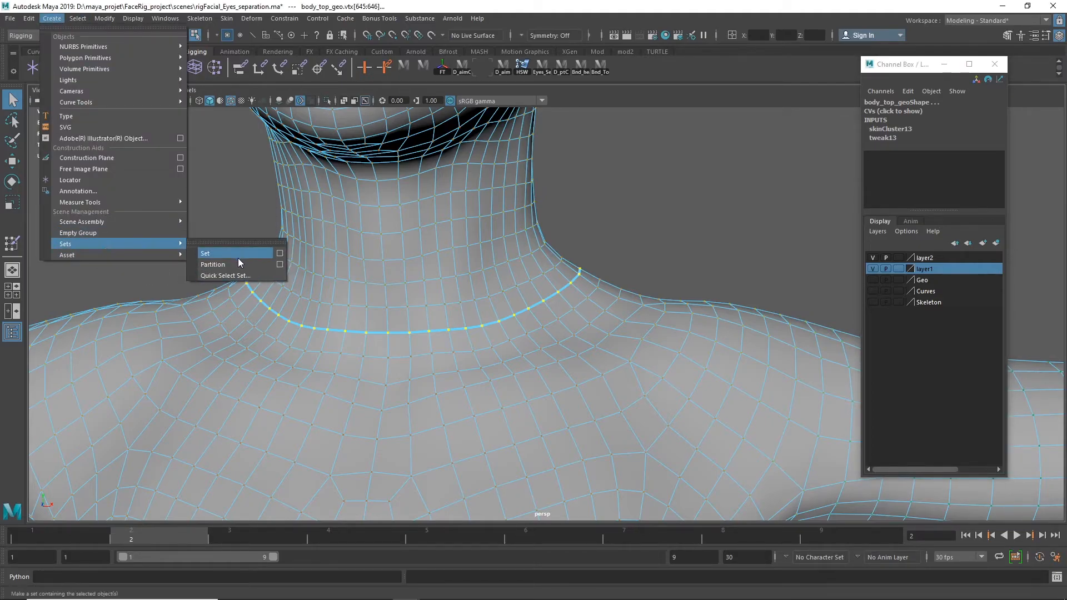
{"action": "left_click", "coordinate": [248, 275]}
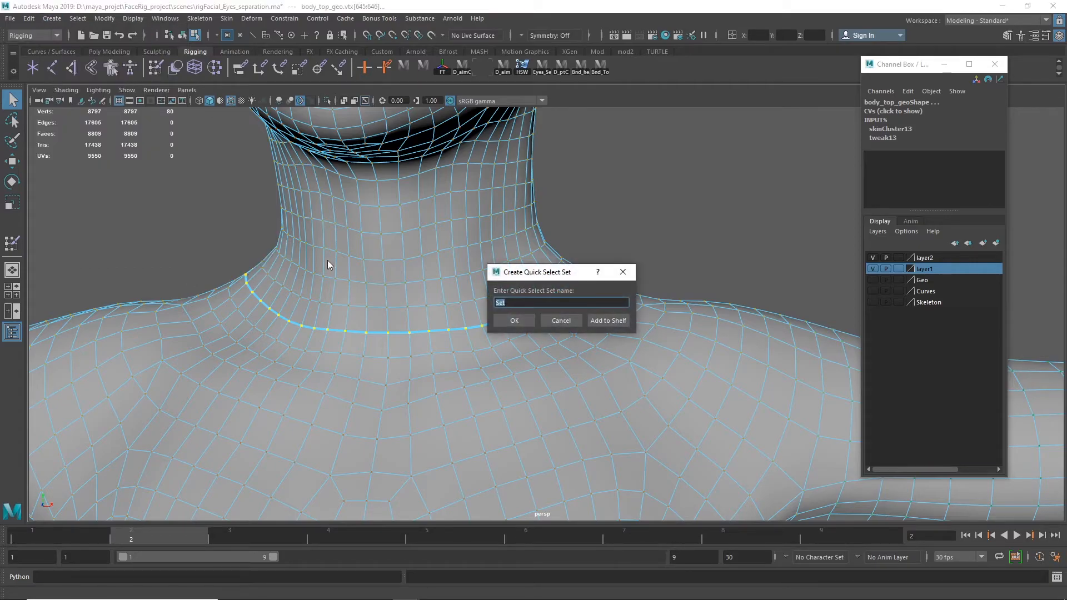
{"action": "type", "text": "neck"}
{"action": "left_click", "coordinate": [608, 320]}
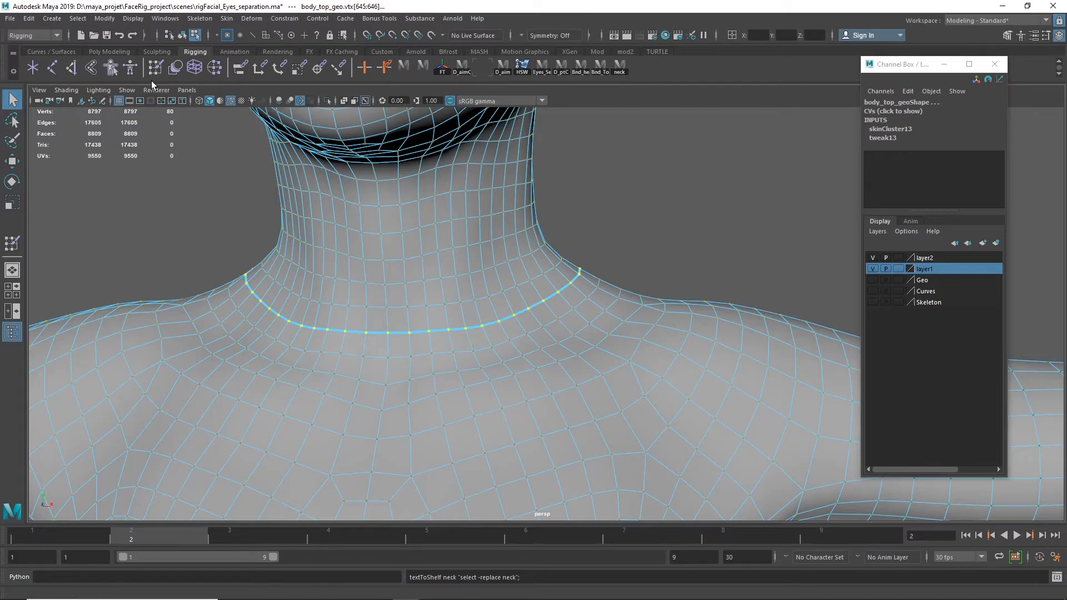
Step: Run Copy Skin Weights with the neck seam vertices of both meshes selected, and clear the selection
{"action": "left_click", "coordinate": [225, 20]}
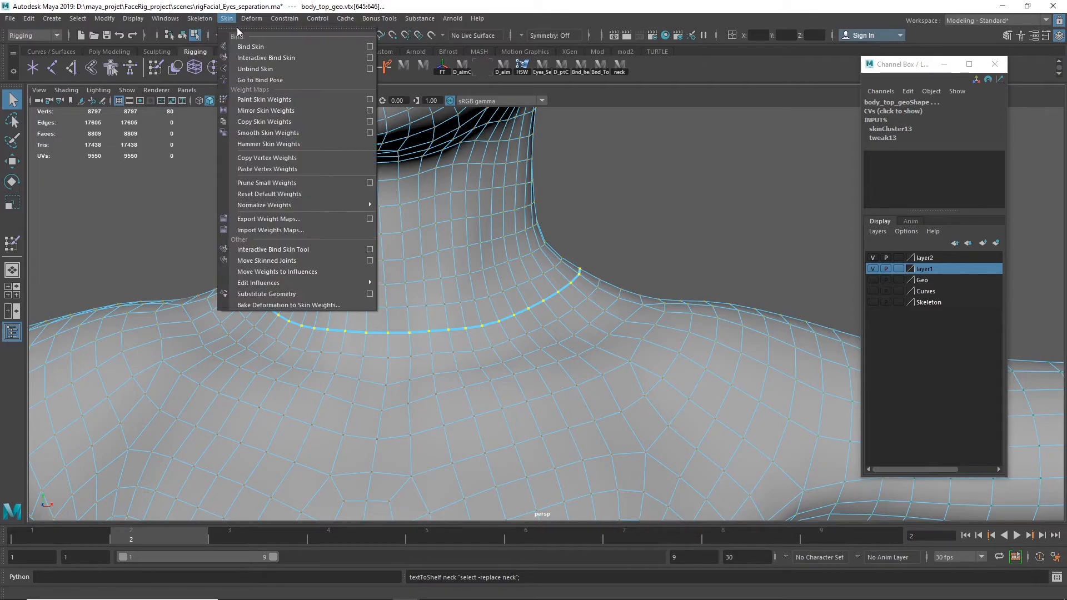
{"action": "left_click", "coordinate": [290, 121]}
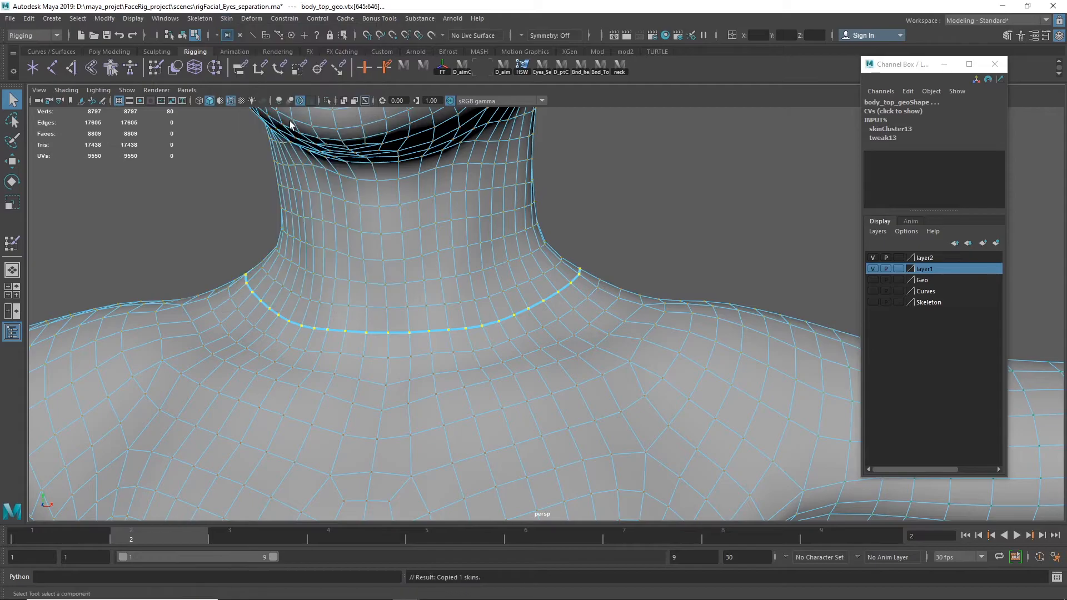
{"action": "left_click", "coordinate": [719, 261]}
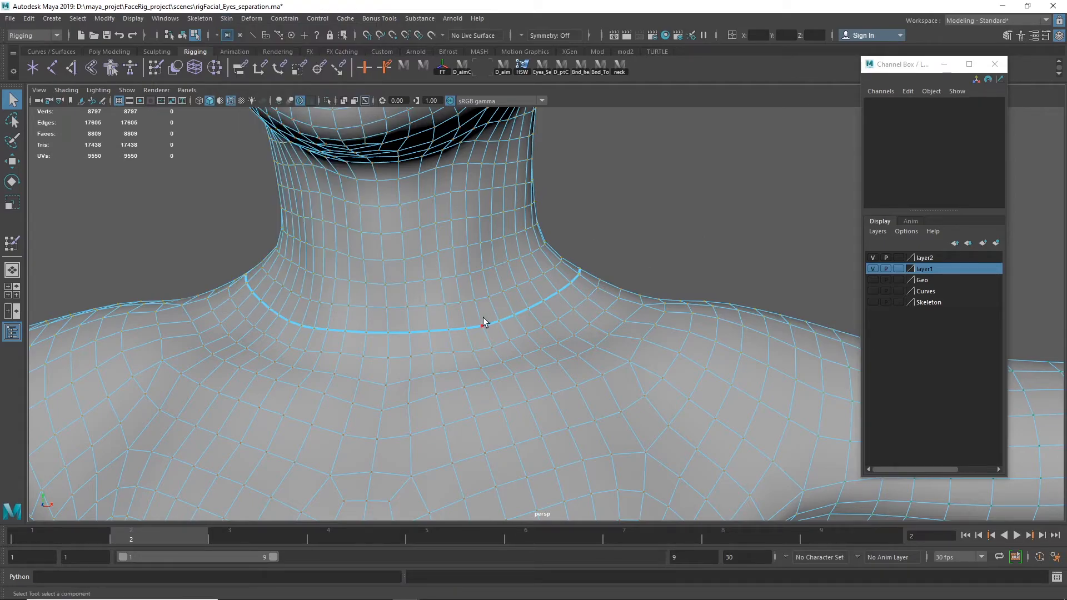
Step: Select the overlapping head and body_top_geo vertices at one point on the front neck seam and compare their smooth skin weights in the Component Editor
{"action": "left_click_drag", "start_coordinate": [477, 333], "coordinate": [481, 332]}
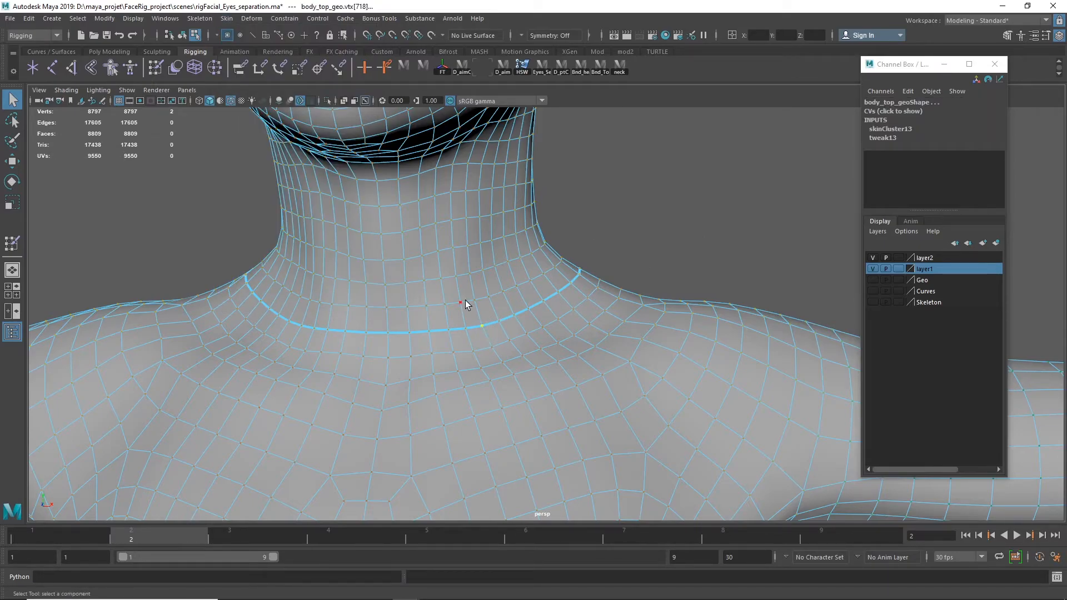
{"action": "key", "text": "4"}
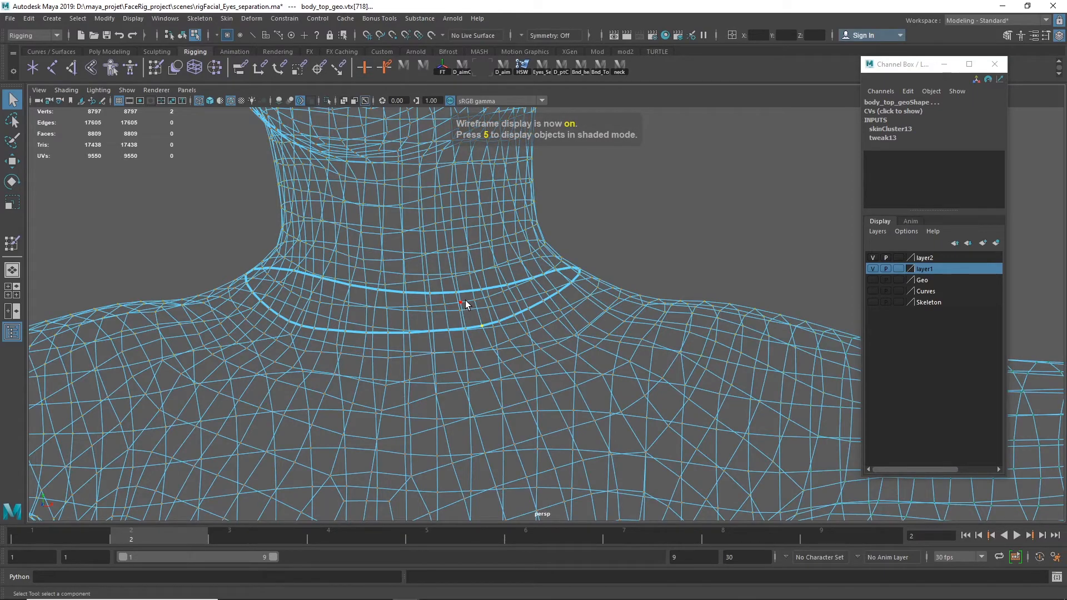
{"action": "key", "text": "5"}
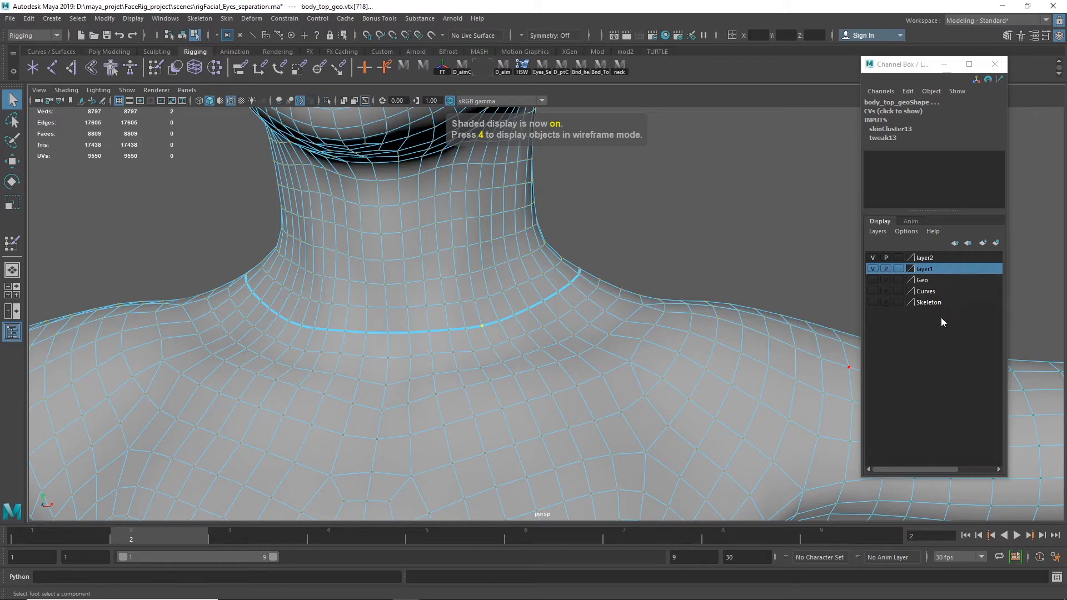
{"action": "right_click_drag", "start_coordinate": [722, 266], "coordinate": [496, 263], "text": "alt"}
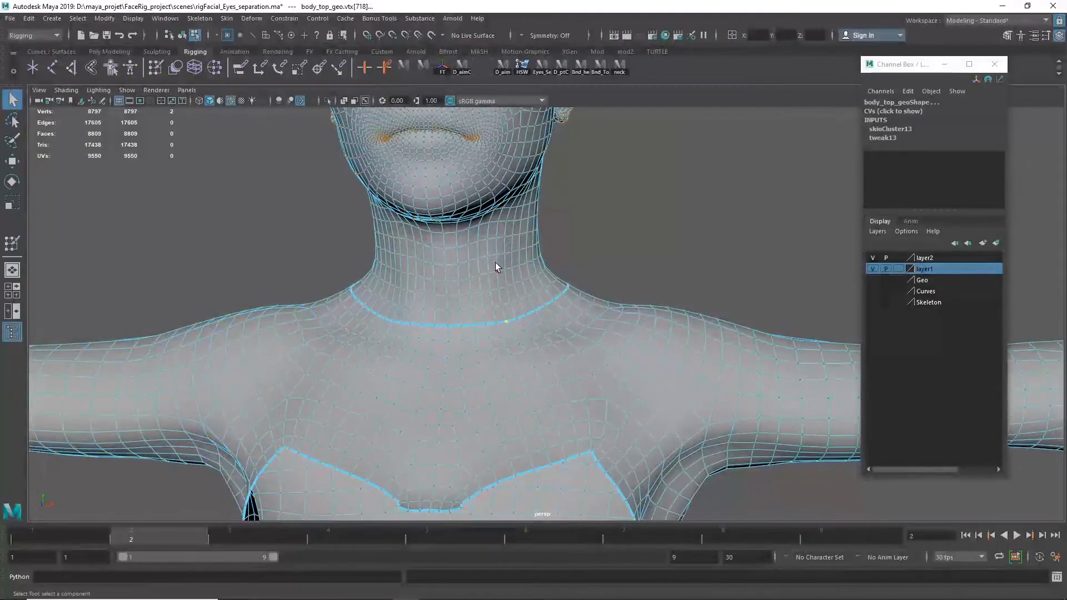
{"action": "left_click", "coordinate": [175, 21]}
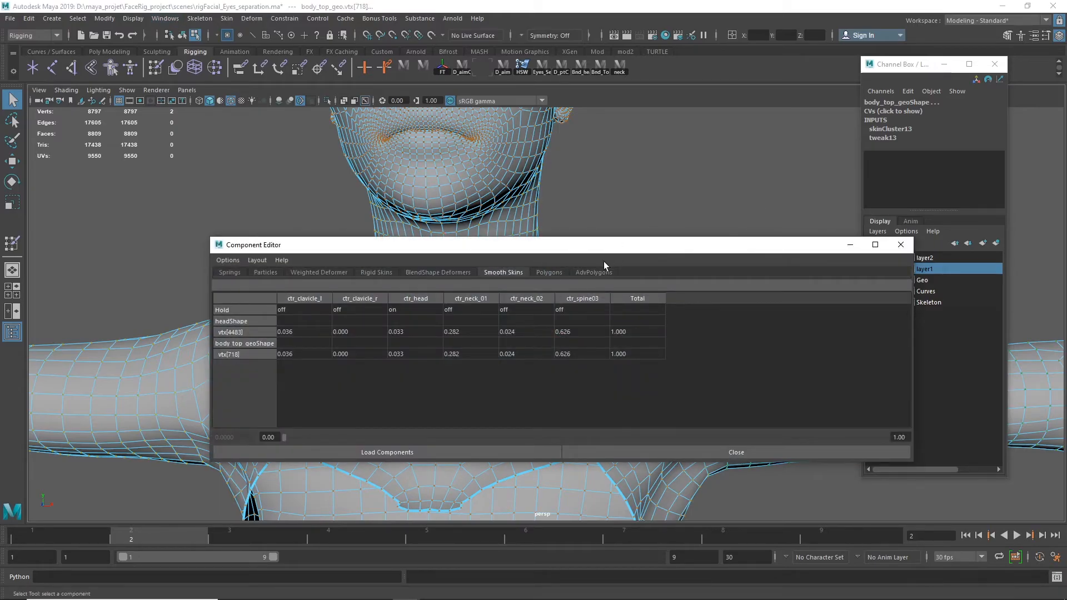
{"action": "left_click_drag", "start_coordinate": [598, 249], "coordinate": [758, 391]}
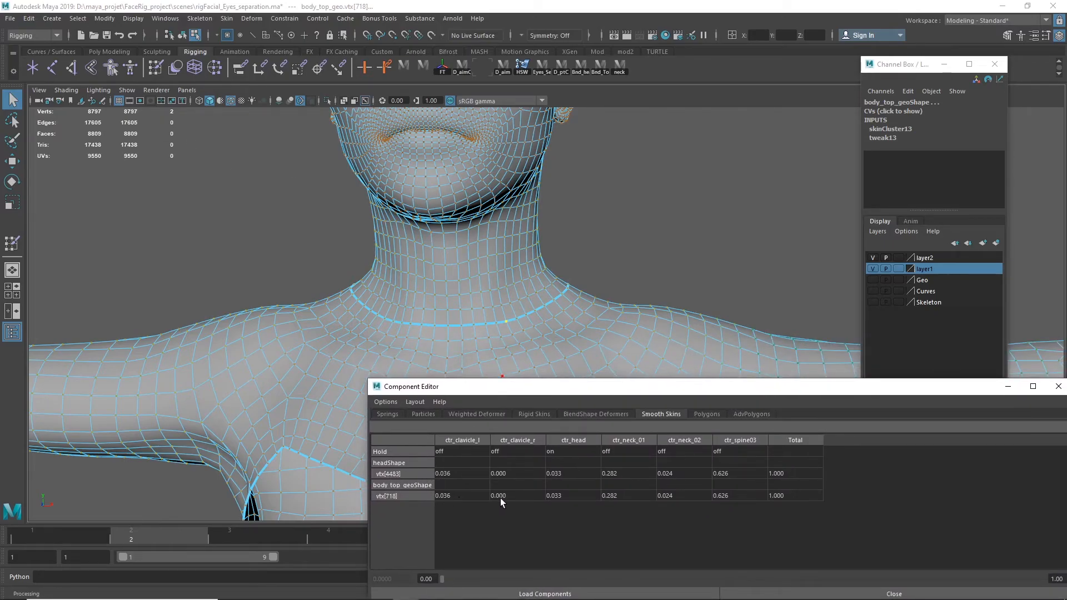
{"action": "right_click_drag", "start_coordinate": [573, 212], "coordinate": [822, 307], "text": "alt"}
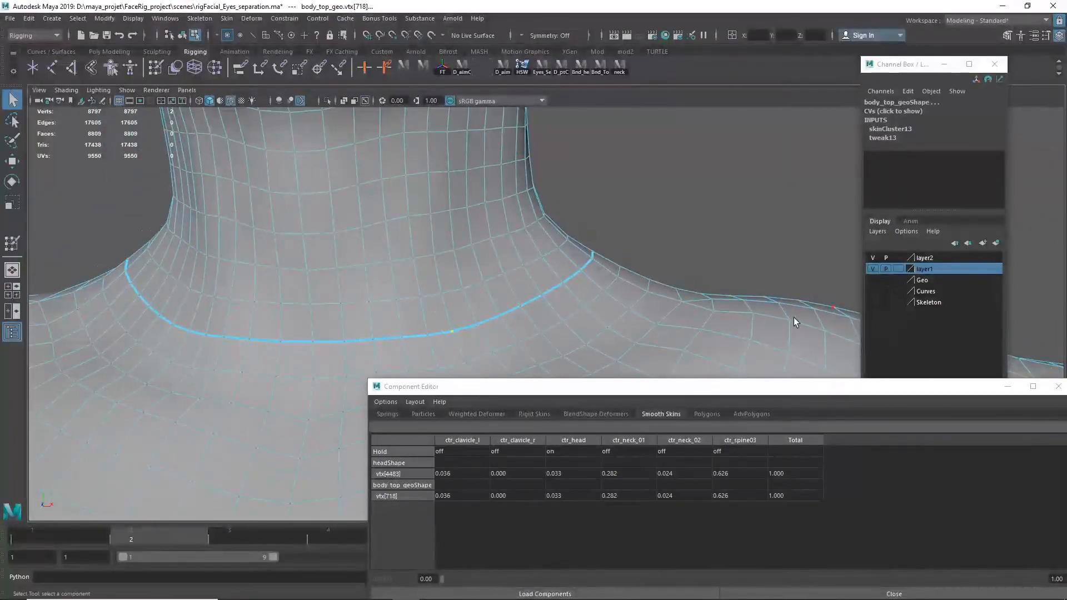
{"action": "left_click_drag", "start_coordinate": [508, 389], "coordinate": [507, 187]}
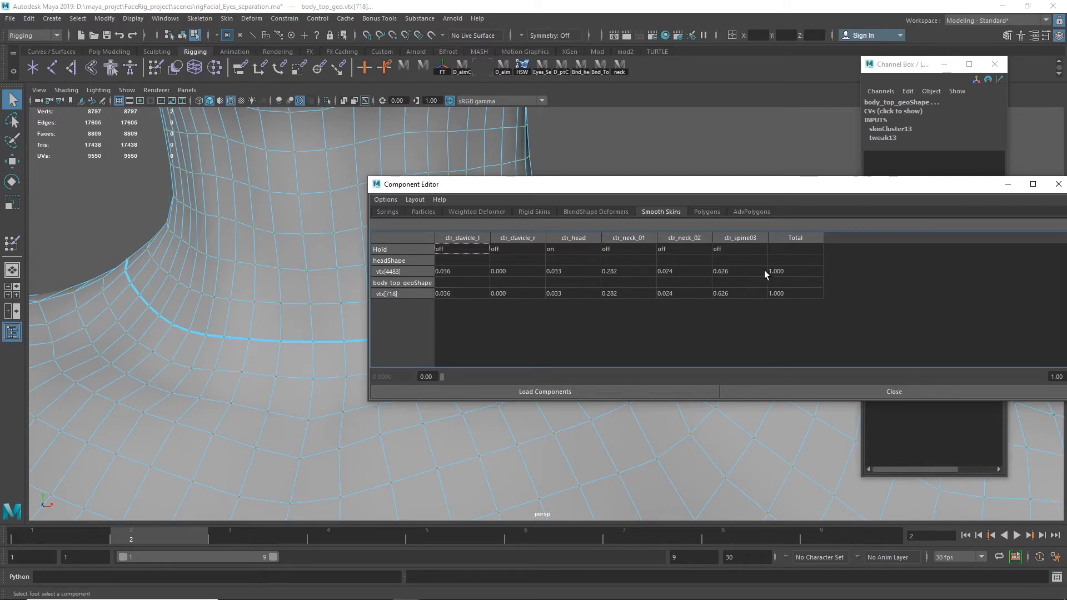
{"action": "left_click_drag", "start_coordinate": [814, 184], "coordinate": [610, 225]}
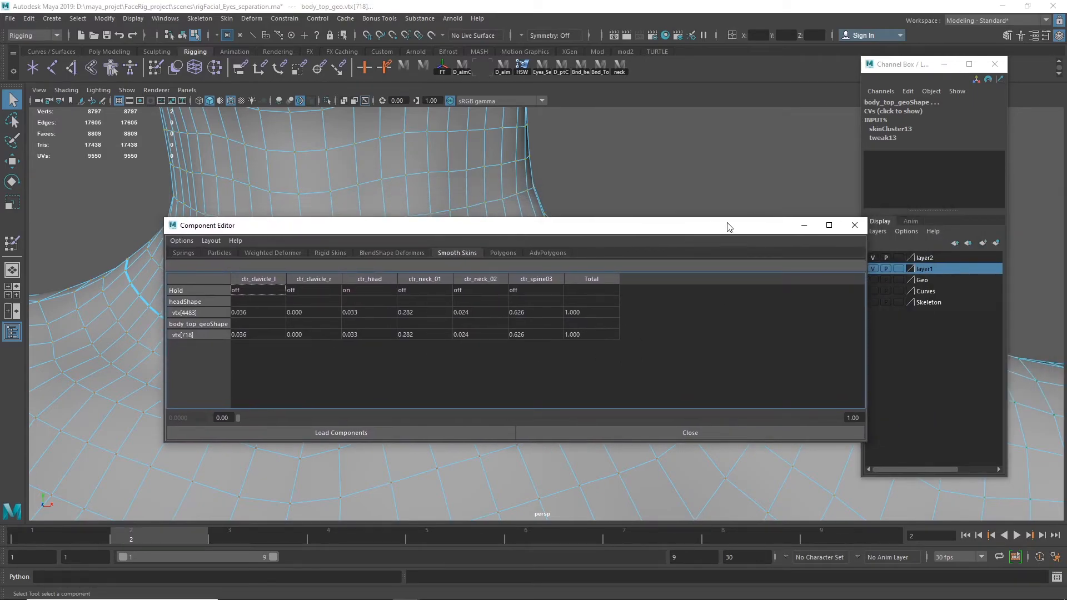
{"action": "left_click", "coordinate": [850, 229]}
Step: Show the Geo, Curves and Skeleton layers, and return from vertex mode to object selection with nothing selected
{"action": "scroll", "coordinate": [699, 219], "scroll_direction": "down", "scroll_amount": 5}
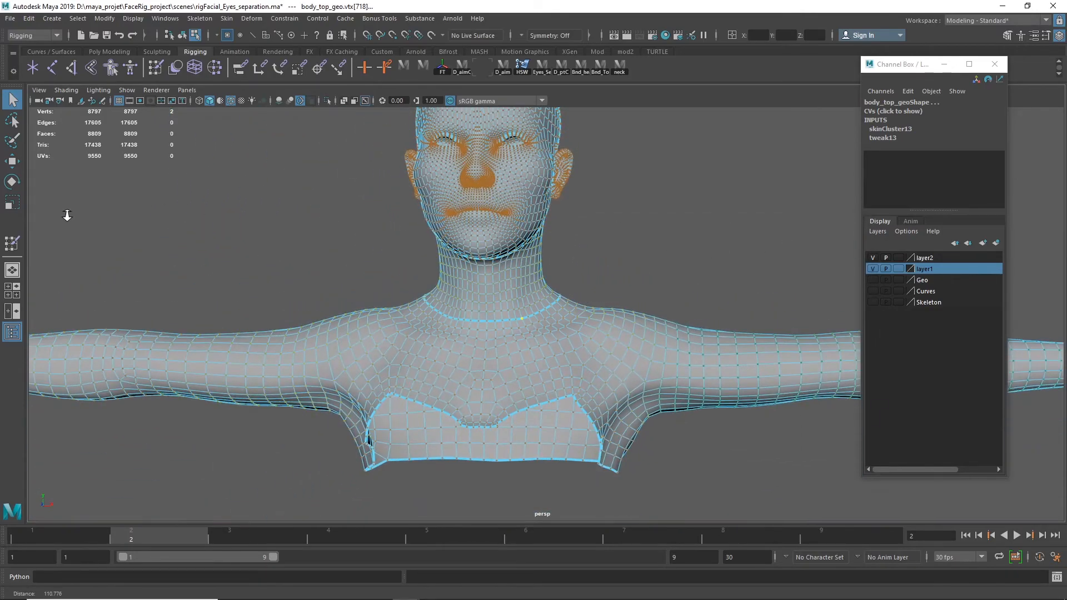
{"action": "left_click", "coordinate": [874, 279]}
{"action": "left_click", "coordinate": [873, 291]}
{"action": "left_click", "coordinate": [872, 302]}
{"action": "scroll", "coordinate": [740, 303], "scroll_direction": "up", "scroll_amount": 5}
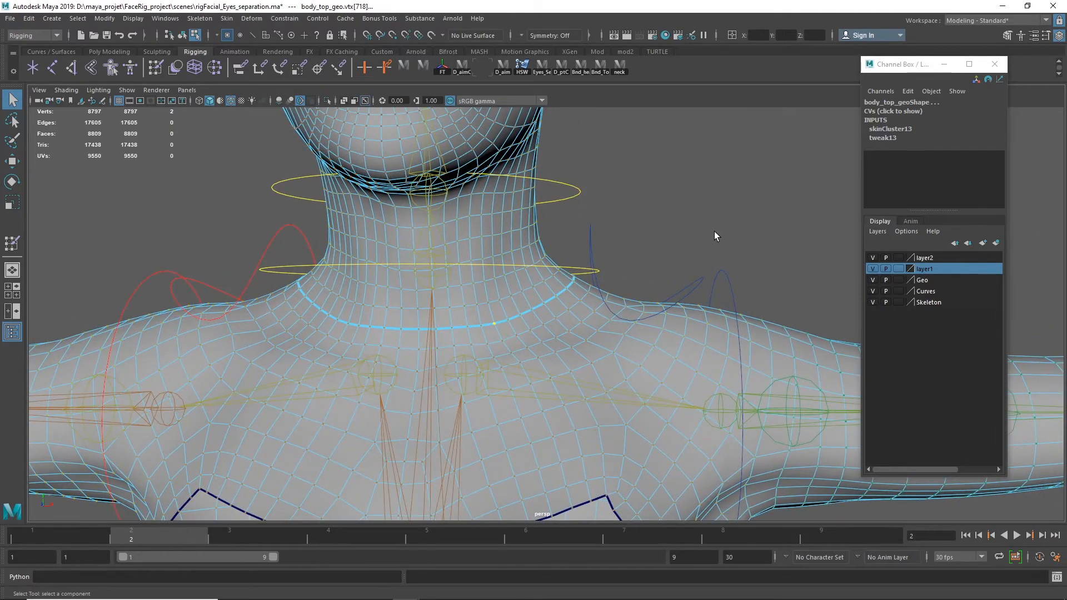
{"action": "right_click_drag", "start_coordinate": [608, 227], "coordinate": [625, 249]}
{"action": "left_click", "coordinate": [562, 253]}
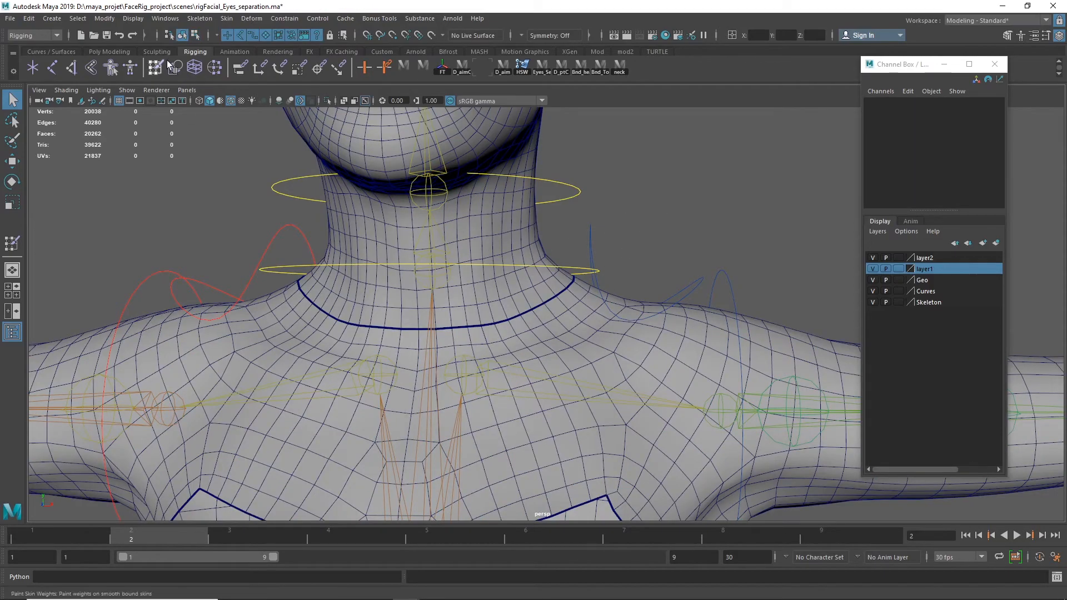
Step: Rotate the lower neck control, ctr_neck_01_crv, to test how the seam between head and upper body deforms
{"action": "left_click", "coordinate": [579, 271]}
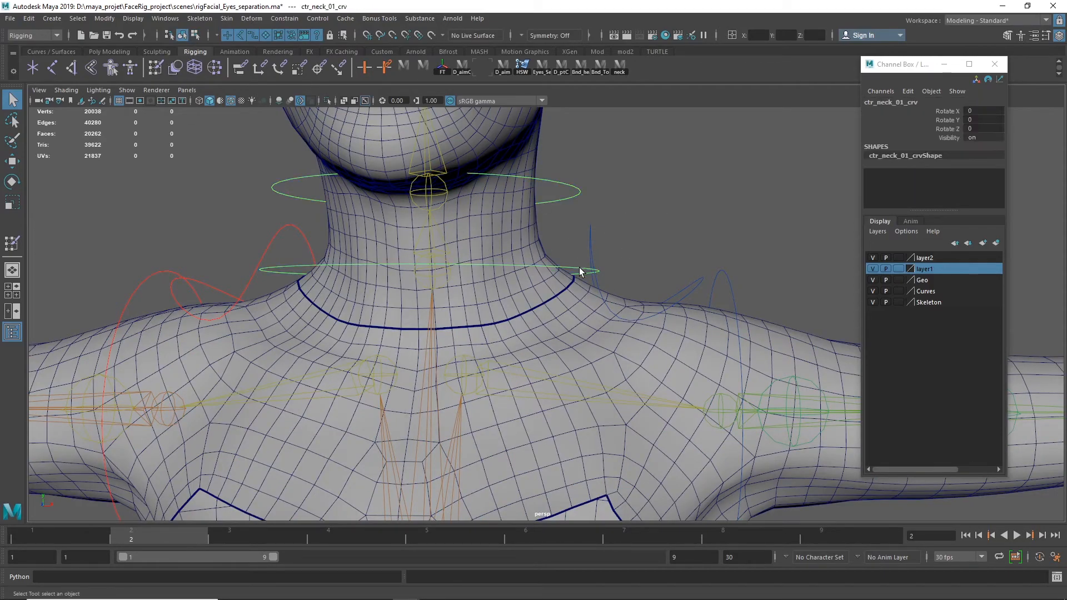
{"action": "key", "text": "e"}
{"action": "left_click_drag", "start_coordinate": [515, 272], "coordinate": [505, 325]}
{"action": "right_click_drag", "start_coordinate": [337, 320], "coordinate": [902, 277], "text": "alt"}
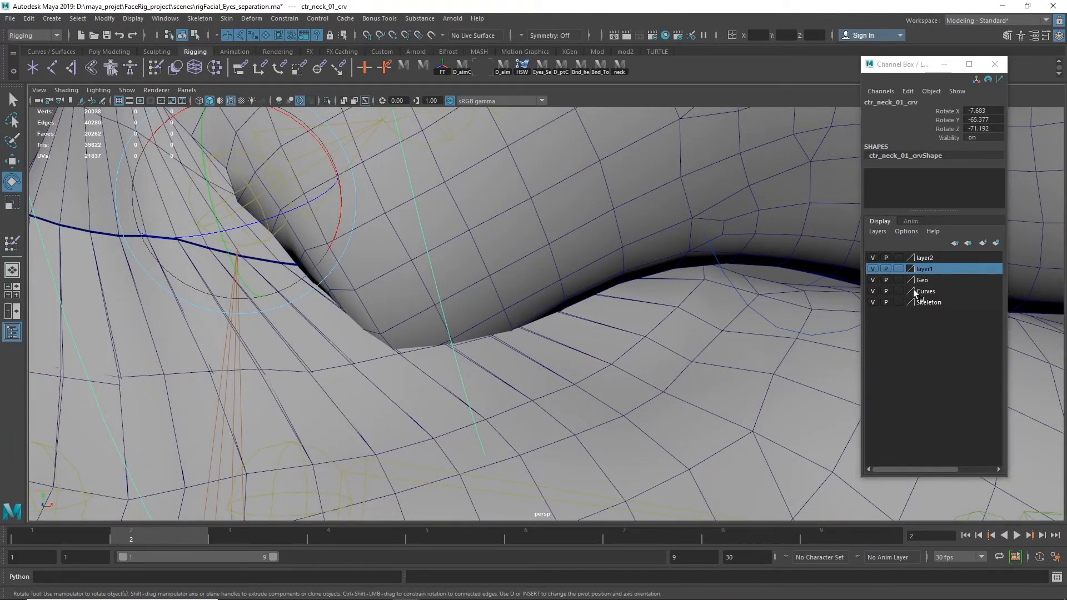
Step: Hide the Geo layer so only the separated meshes show at the neck, keeping the lower neck control selected
{"action": "left_click", "coordinate": [872, 280]}
{"action": "left_click_drag", "start_coordinate": [382, 345], "coordinate": [353, 303], "text": "alt"}
{"action": "left_click_drag", "start_coordinate": [410, 135], "coordinate": [374, 171]}
{"action": "key", "text": "ctrl+z"}
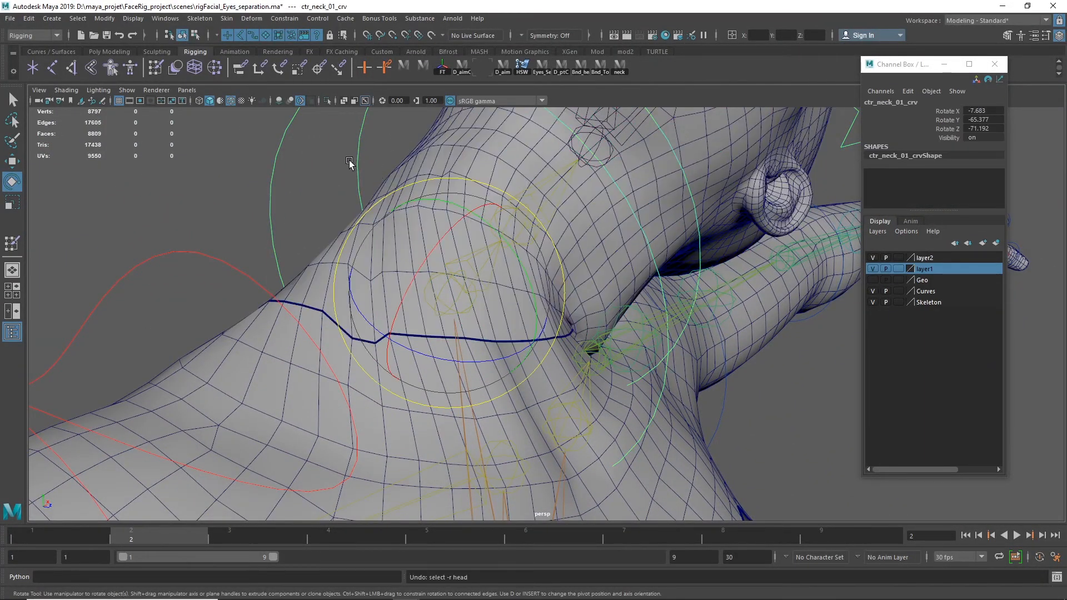
Step: Rotate ctr_neck_01_crv in several directions and inspect the neck seam for gaps from different sides
{"action": "left_click_drag", "start_coordinate": [385, 247], "coordinate": [505, 285]}
{"action": "right_click_drag", "start_coordinate": [505, 285], "coordinate": [416, 347], "text": "alt"}
{"action": "left_click_drag", "start_coordinate": [588, 271], "coordinate": [475, 250], "text": "alt"}
{"action": "right_click_drag", "start_coordinate": [475, 250], "coordinate": [678, 339], "text": "alt"}
{"action": "middle_click_drag", "start_coordinate": [468, 284], "coordinate": [592, 364], "text": "alt"}
{"action": "left_click_drag", "start_coordinate": [416, 371], "coordinate": [386, 365], "text": "alt"}
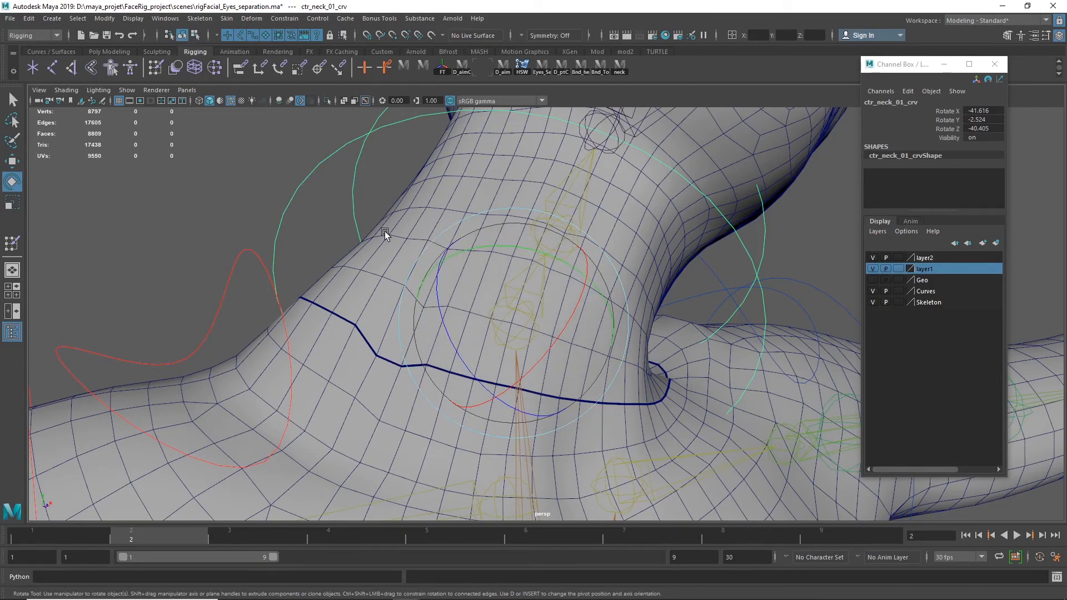
{"action": "left_click_drag", "start_coordinate": [382, 231], "coordinate": [568, 256]}
Step: Undo the test rotations of the lower neck control
{"action": "key", "text": "ctrl+z"}
{"action": "key", "text": "ctrl+z"}
{"action": "key", "text": "ctrl+z"}
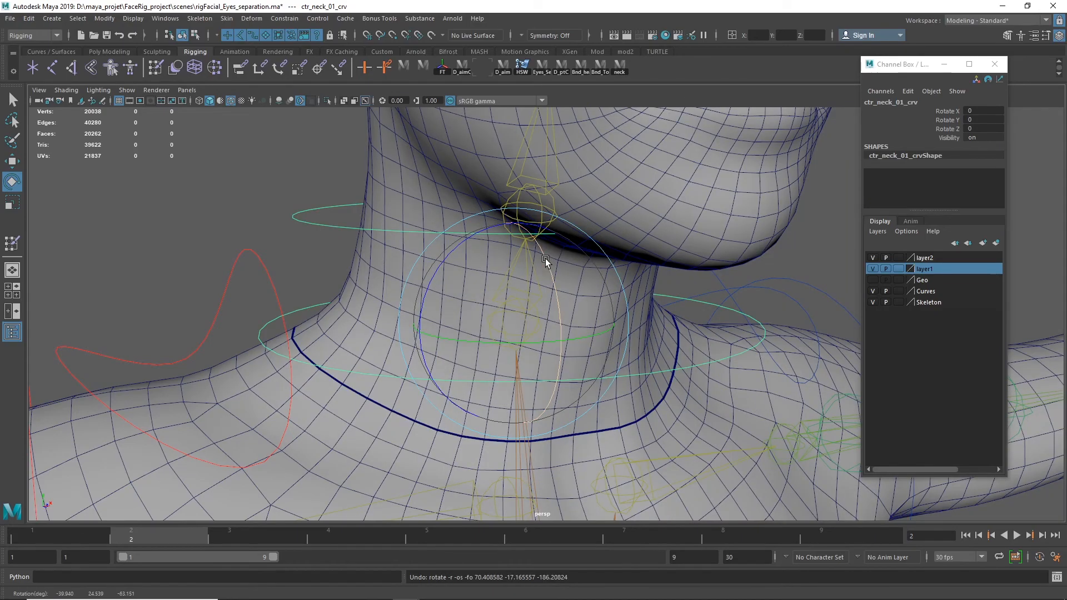
{"action": "right_click_drag", "start_coordinate": [647, 310], "coordinate": [623, 255], "text": "alt"}
{"action": "left_click_drag", "start_coordinate": [622, 256], "coordinate": [541, 233], "text": "alt"}
{"action": "right_click_drag", "start_coordinate": [541, 233], "coordinate": [840, 254], "text": "alt"}
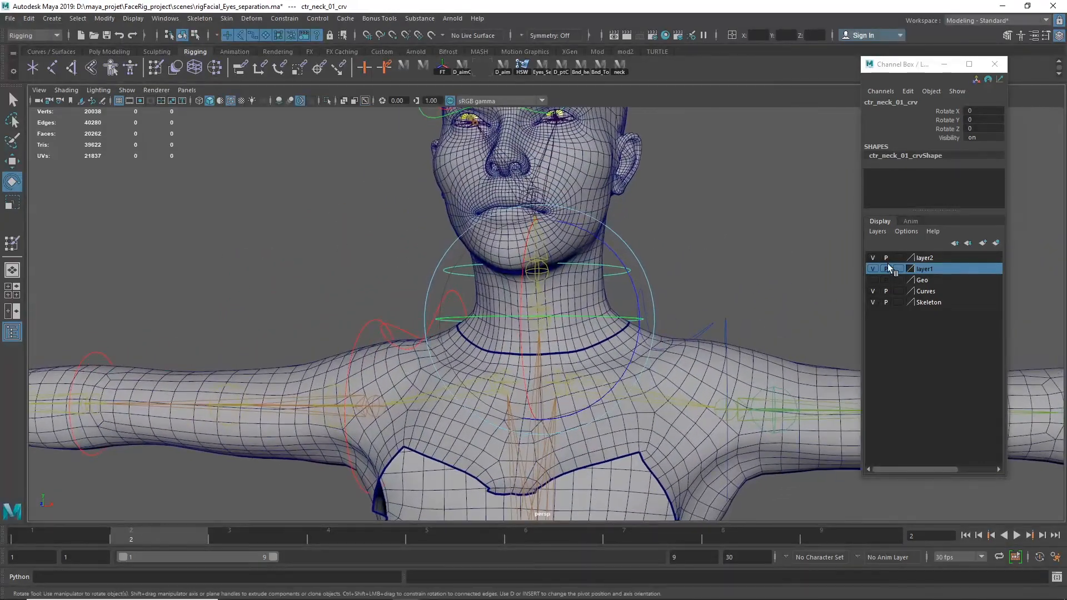
Step: Recall the seam vertices with the saved neck selection set to check them, and clear the selection
{"action": "left_click", "coordinate": [719, 229]}
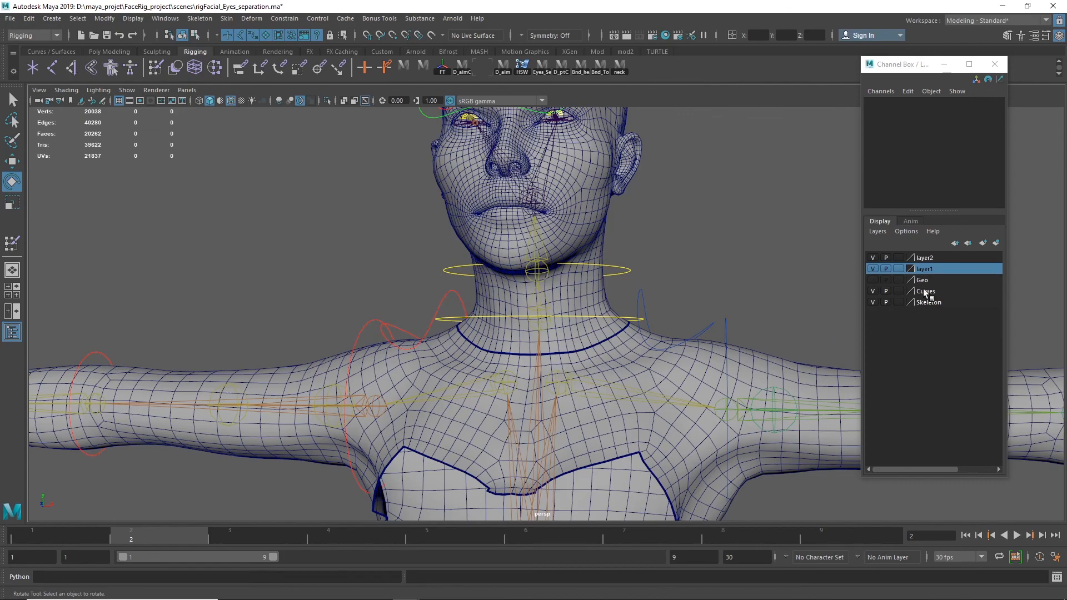
{"action": "left_click", "coordinate": [621, 65]}
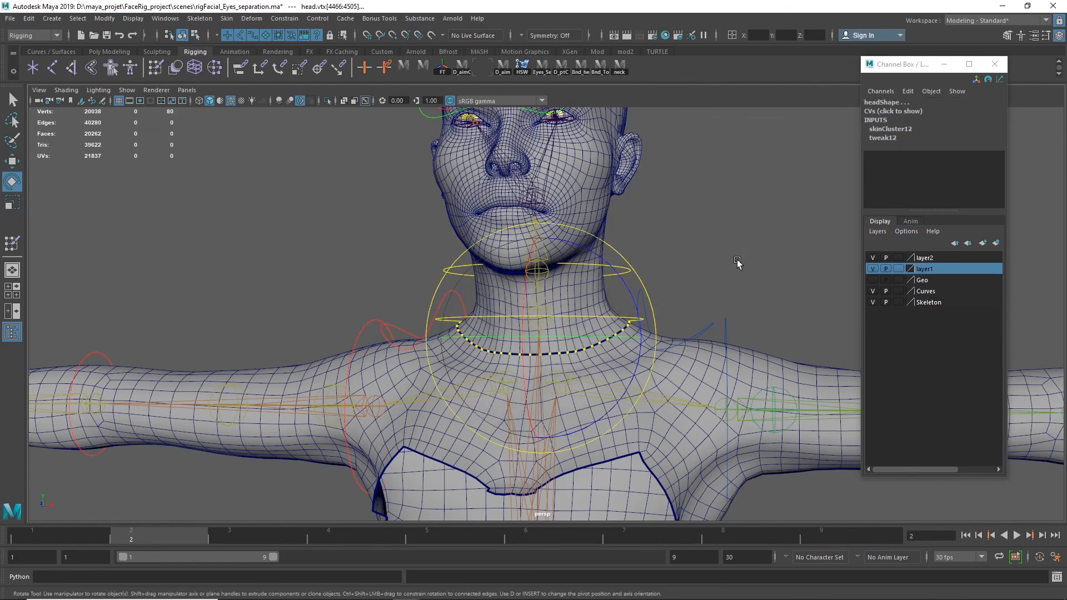
{"action": "left_click", "coordinate": [740, 238]}
{"action": "left_click_drag", "start_coordinate": [503, 328], "coordinate": [631, 336], "text": "alt"}
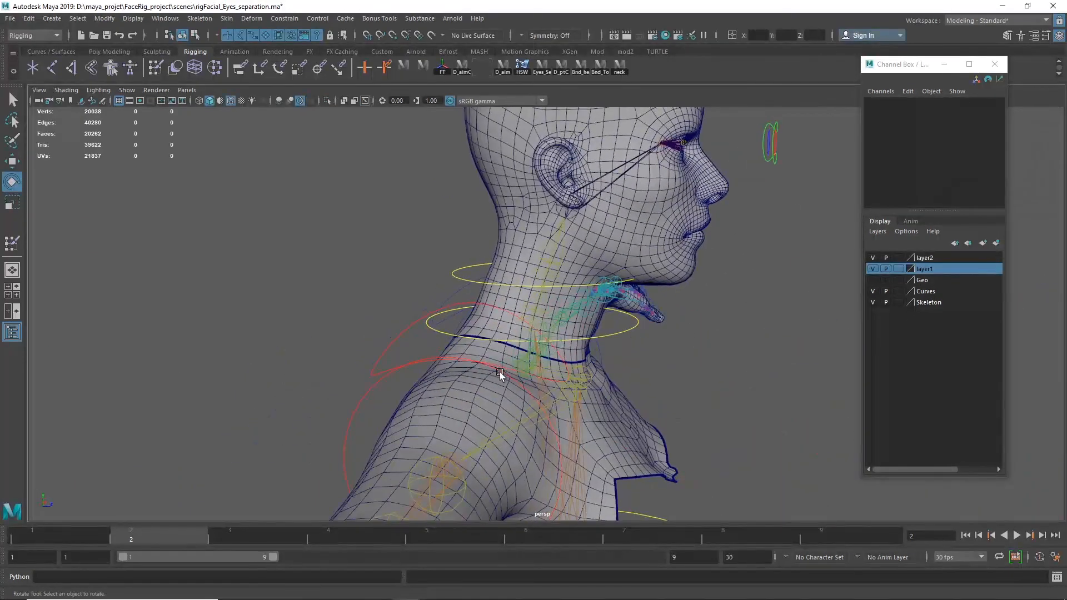